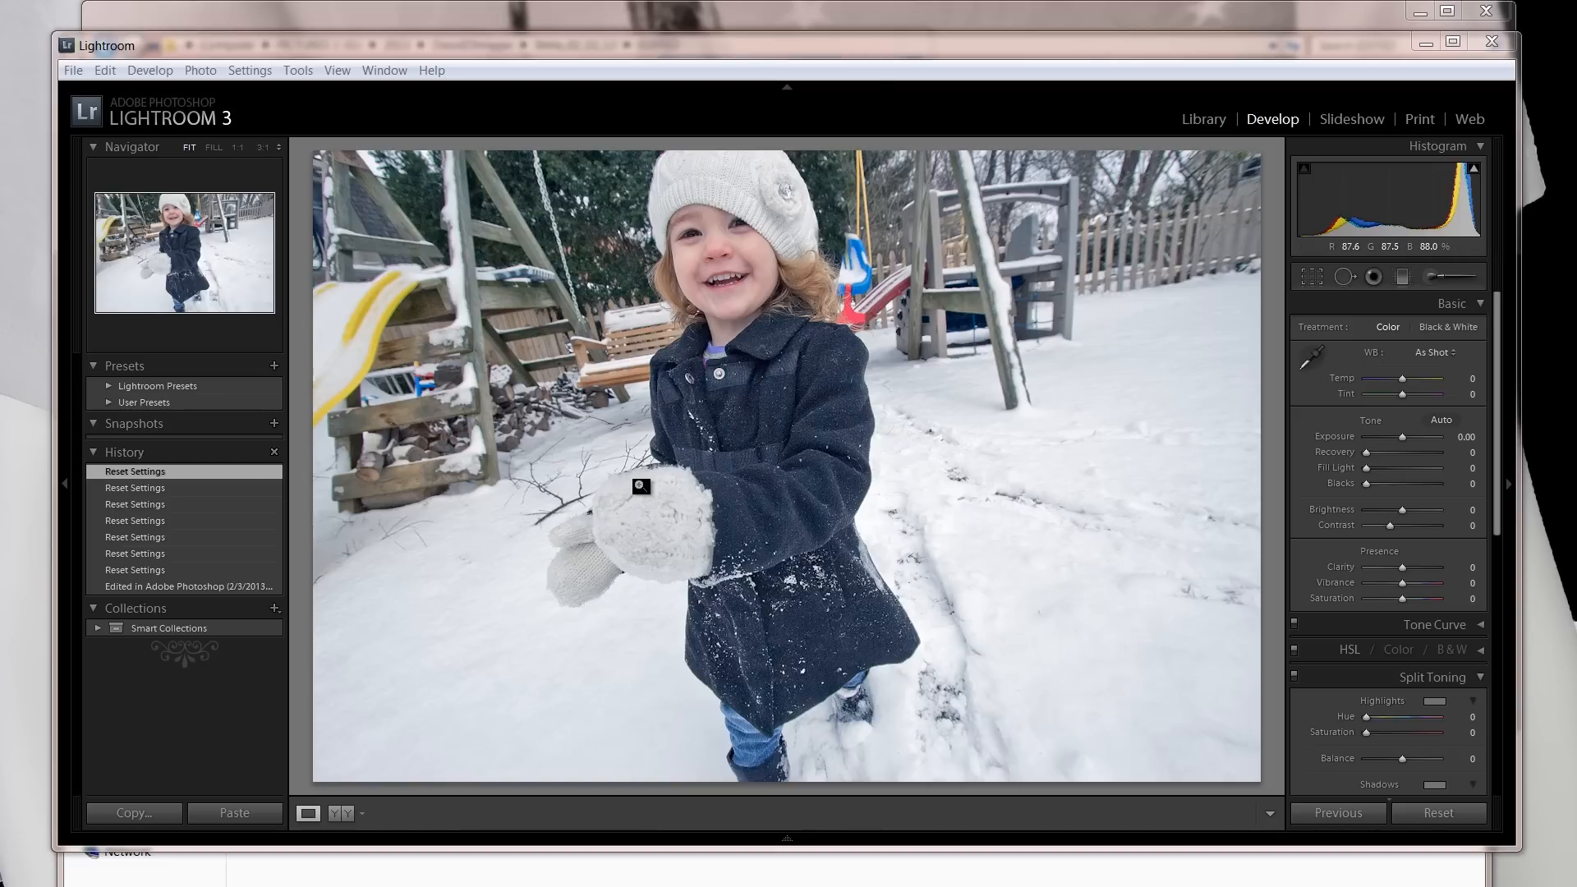
- Set the snow photo's Clarity to +29 and Blacks to 16
{"action": "left_click", "coordinate": [782, 492]}
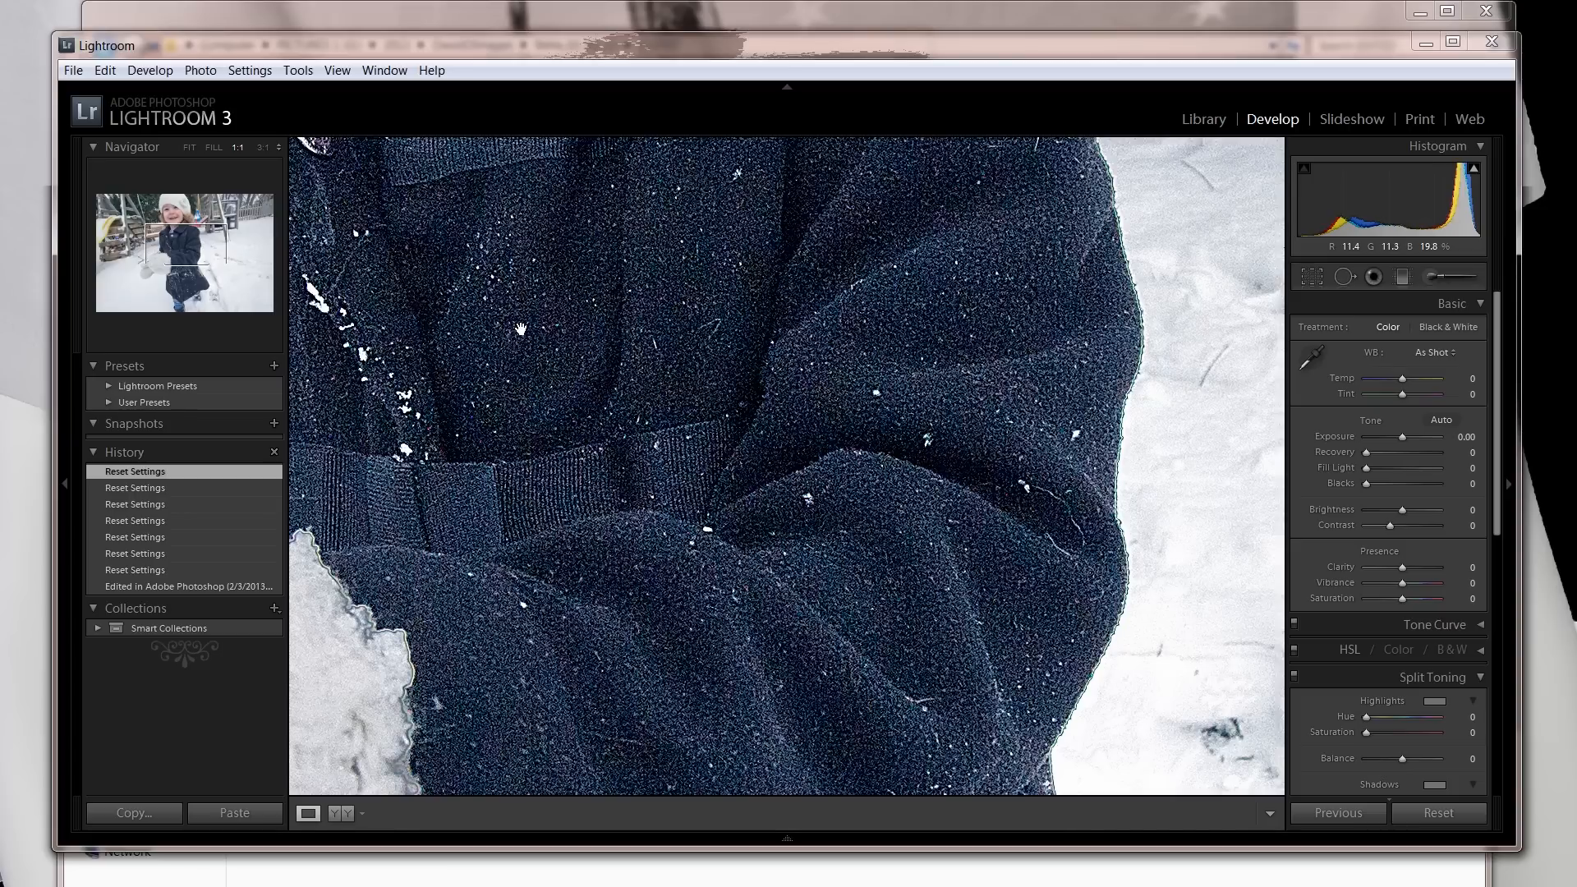
{"action": "left_click", "coordinate": [521, 330]}
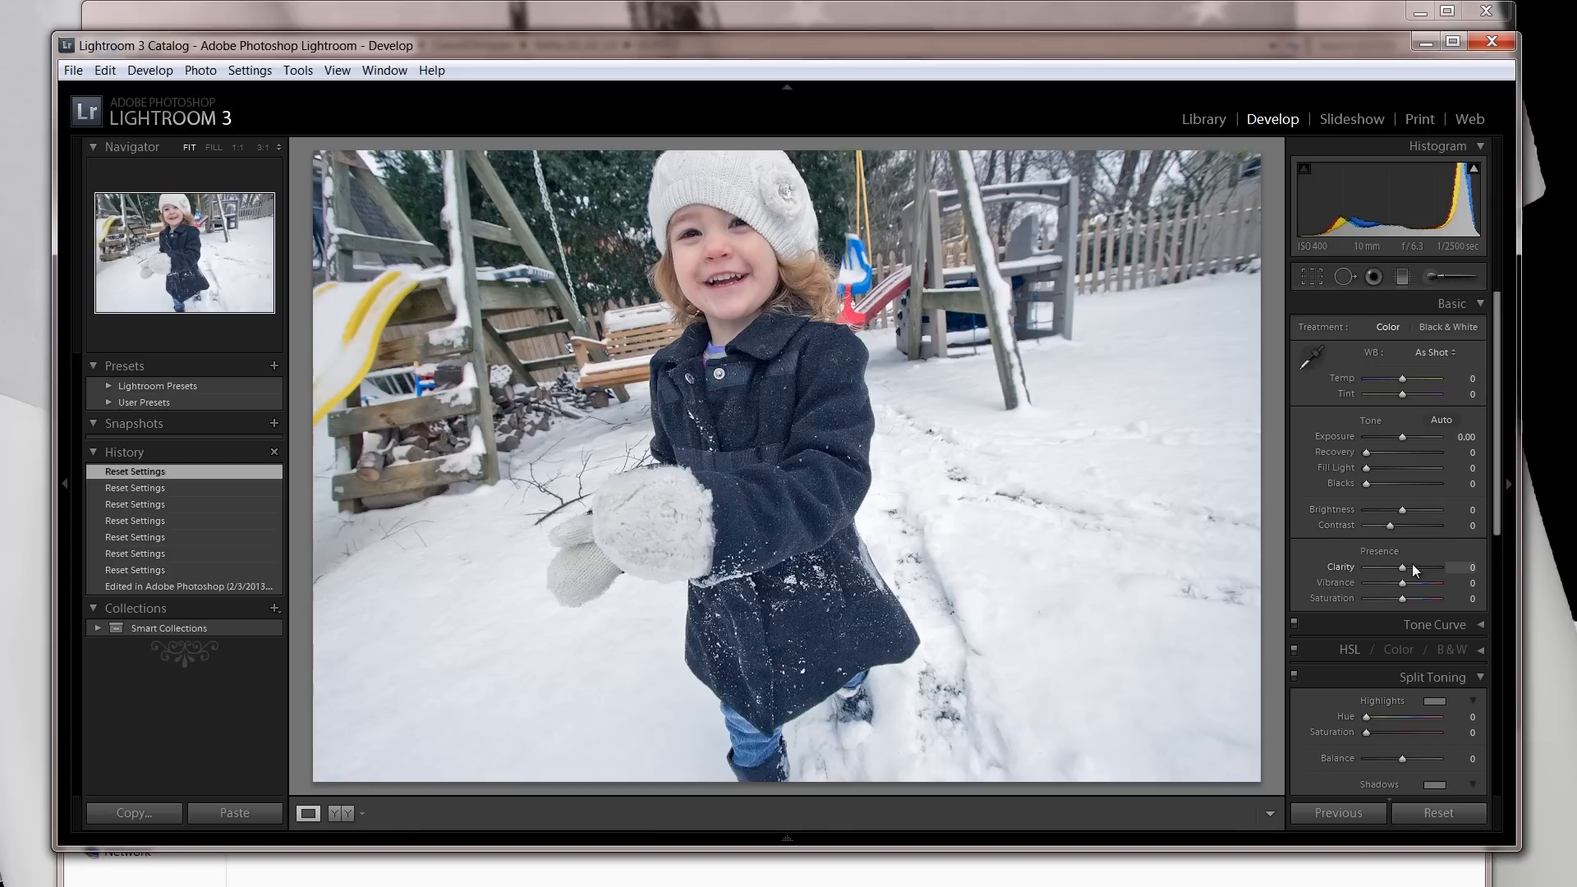
{"action": "left_click_drag", "start_coordinate": [1420, 563], "coordinate": [1432, 563]}
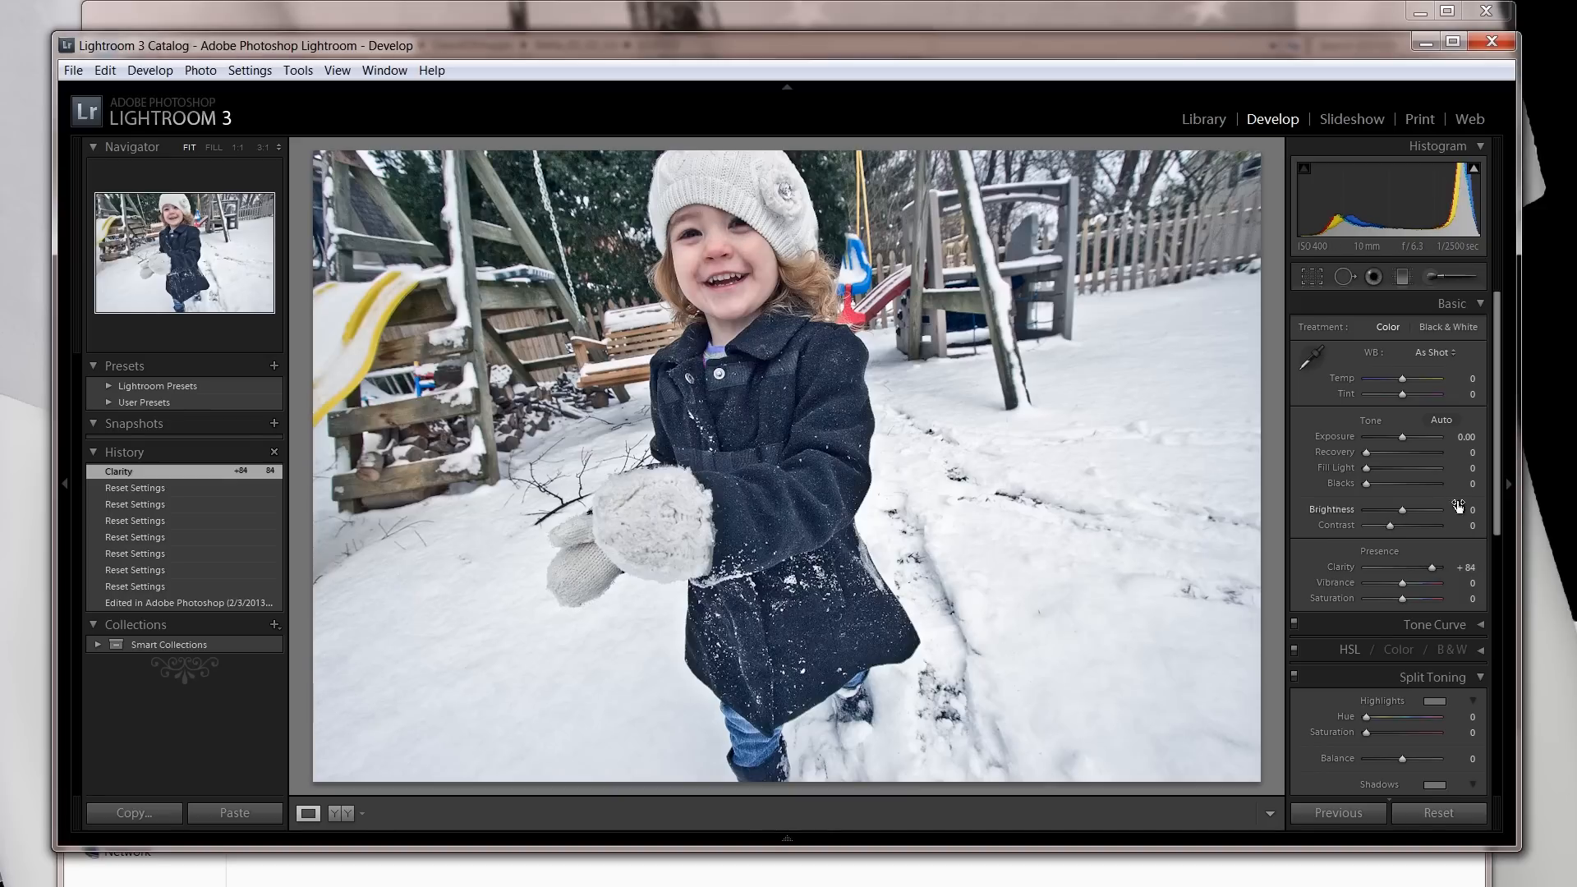
{"action": "left_click_drag", "start_coordinate": [1433, 567], "coordinate": [1357, 571]}
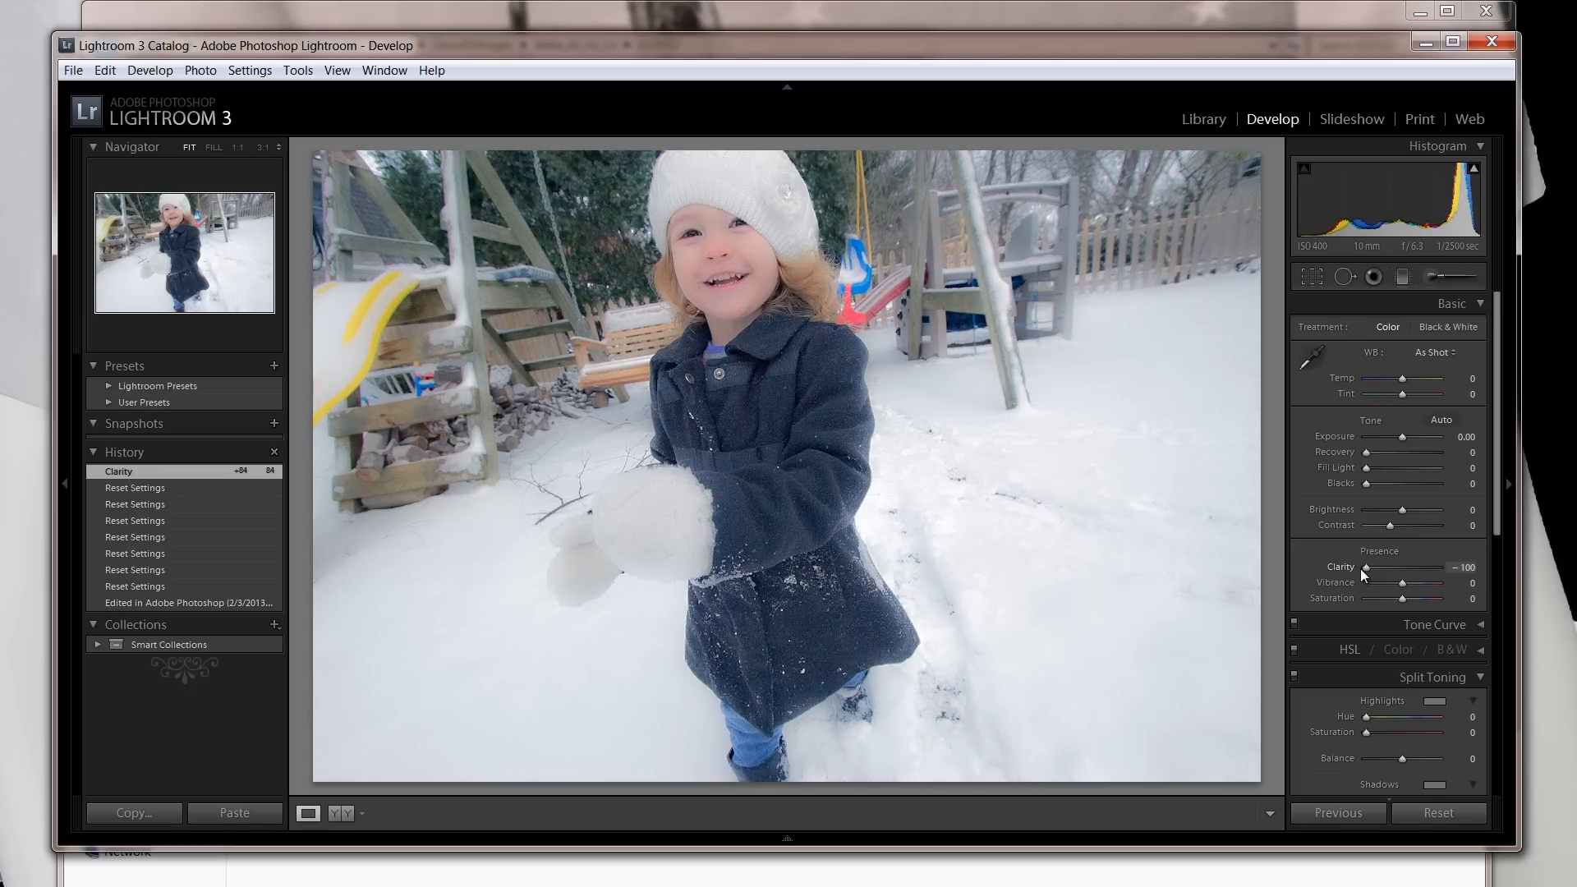
{"action": "left_click_drag", "start_coordinate": [1360, 568], "coordinate": [1412, 563]}
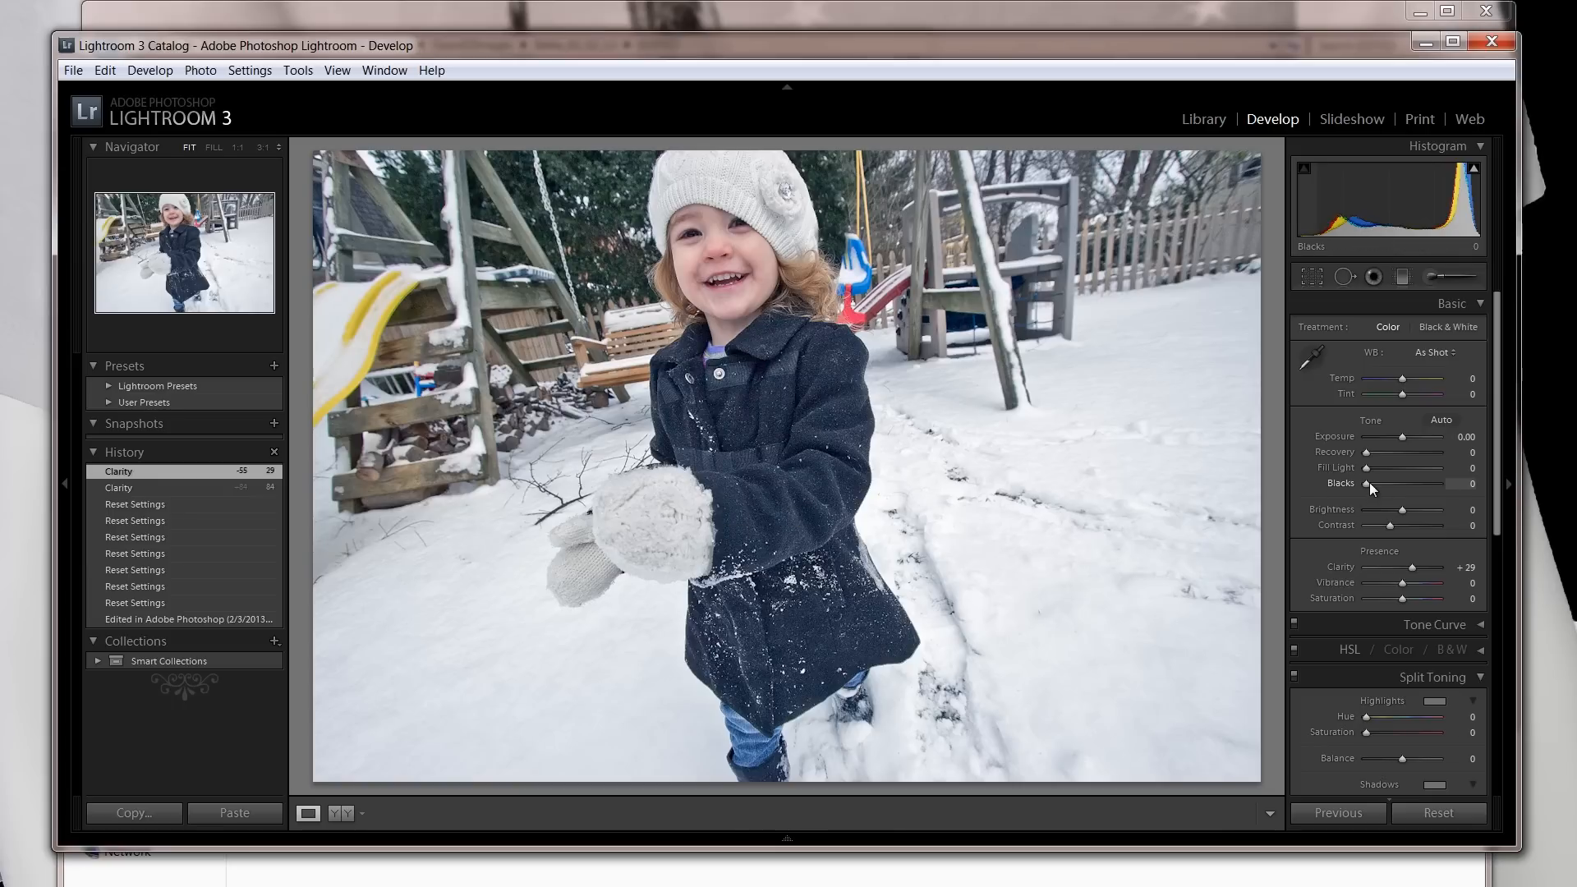
{"action": "left_click_drag", "start_coordinate": [1368, 481], "coordinate": [1381, 477]}
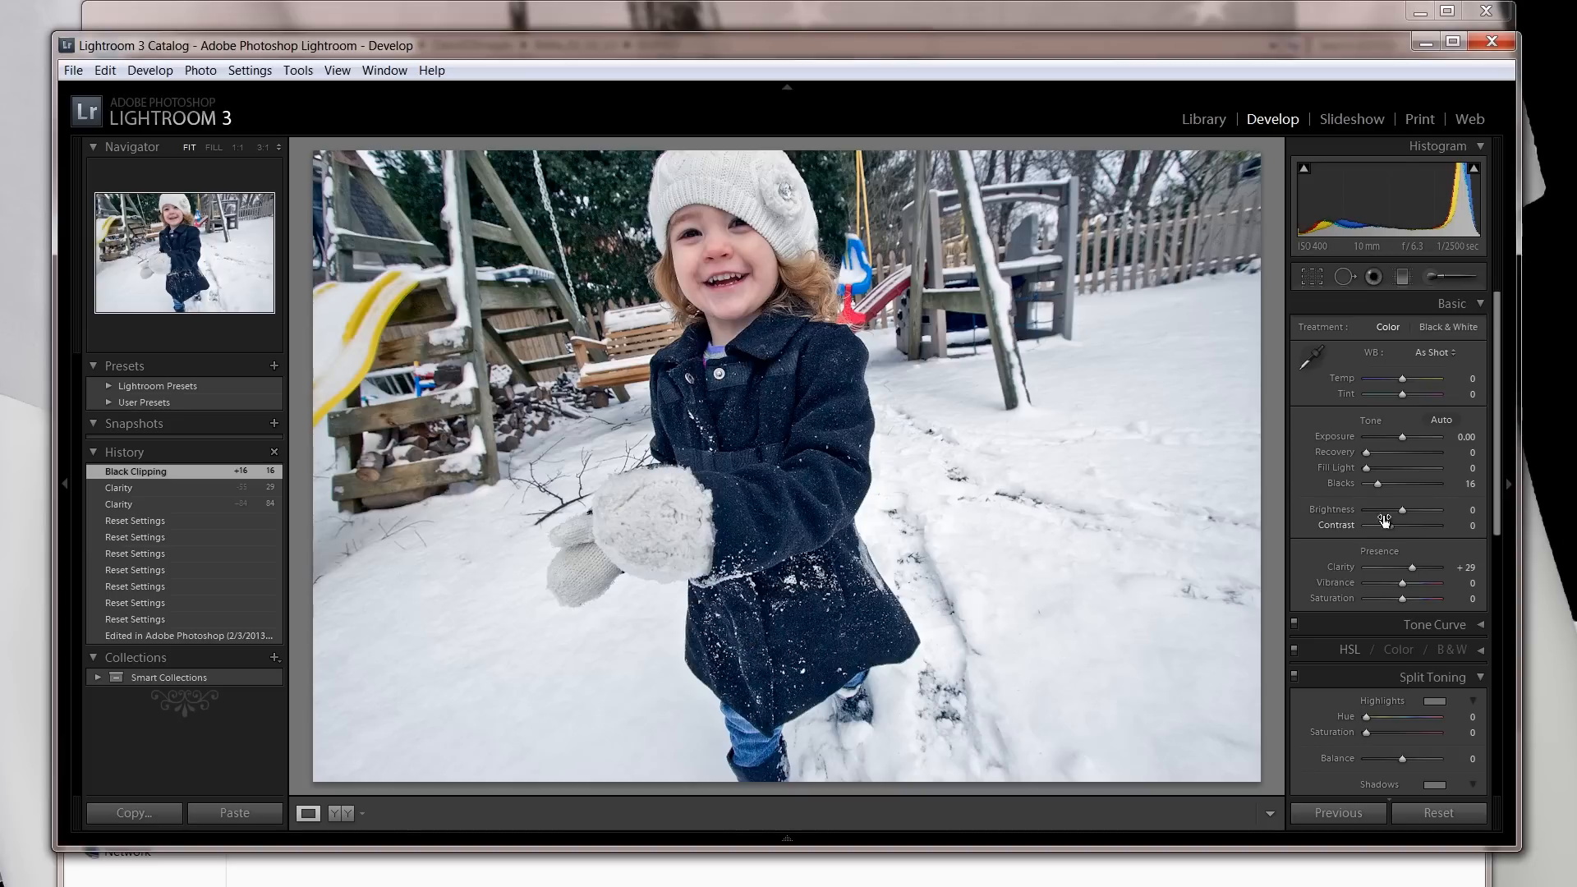
- Try Fill Light at 38 and Recovery at 100, returning both values to 0
{"action": "left_click_drag", "start_coordinate": [1367, 467], "coordinate": [1396, 464]}
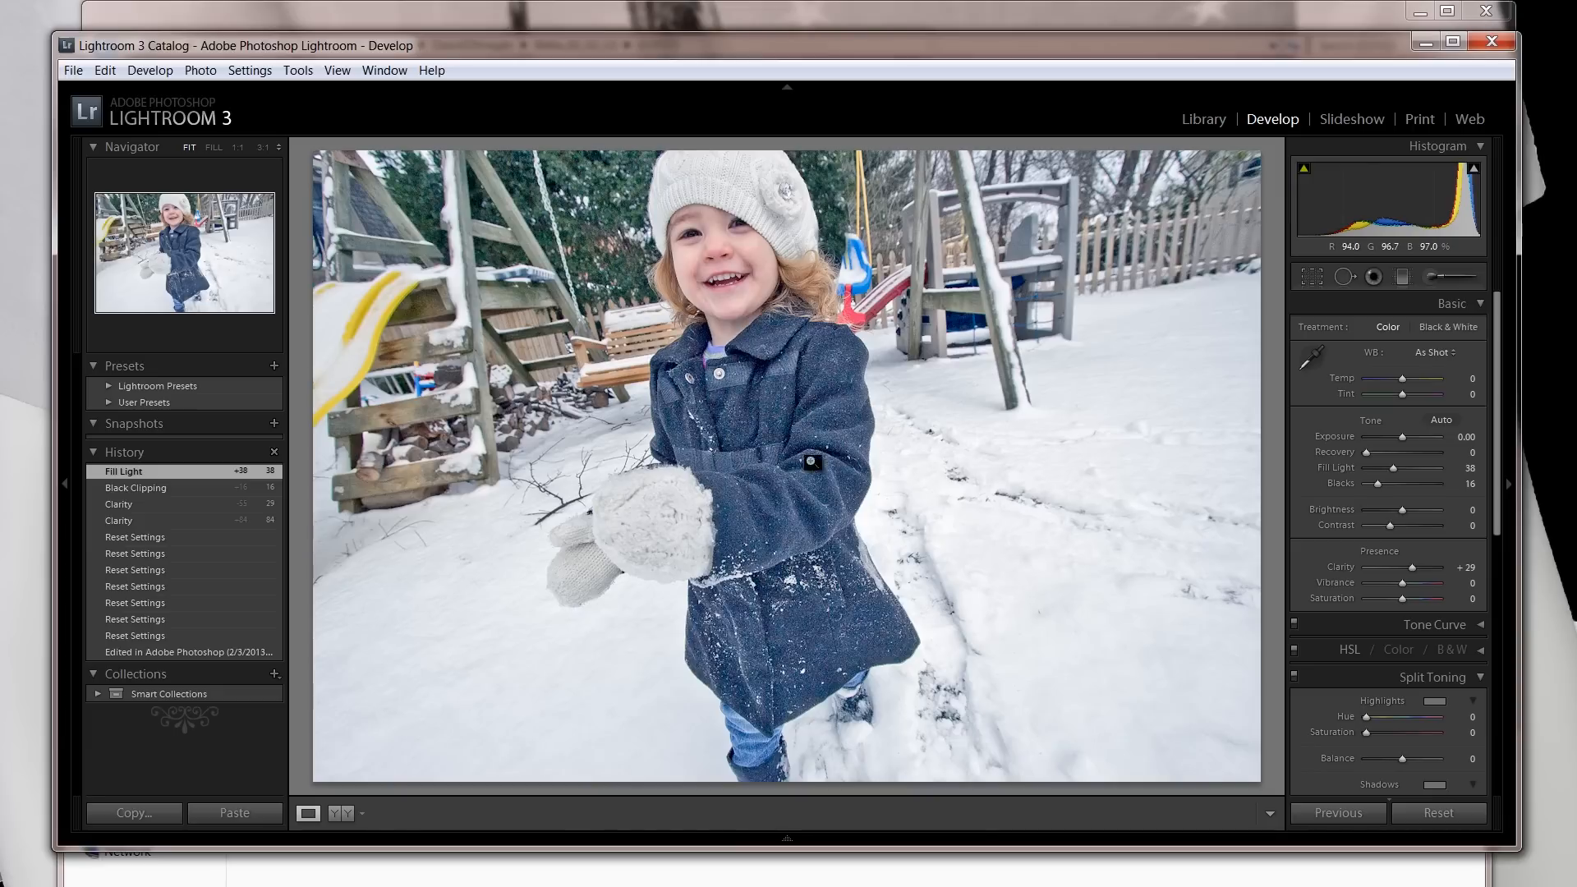
{"action": "left_click_drag", "start_coordinate": [1391, 470], "coordinate": [1480, 458]}
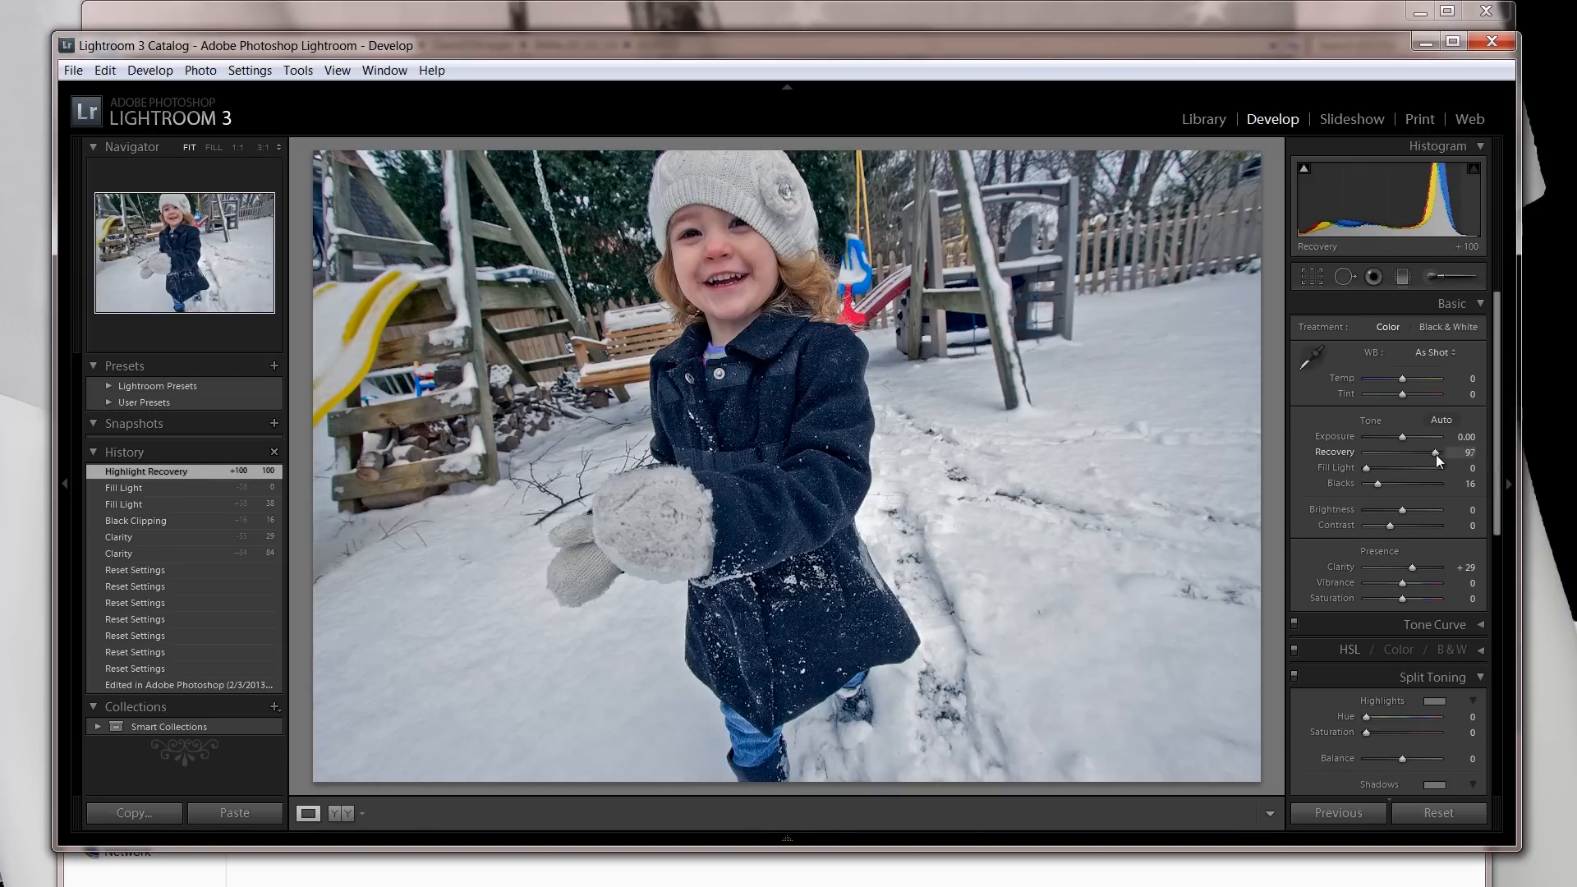
{"action": "left_click_drag", "start_coordinate": [1437, 452], "coordinate": [1339, 454]}
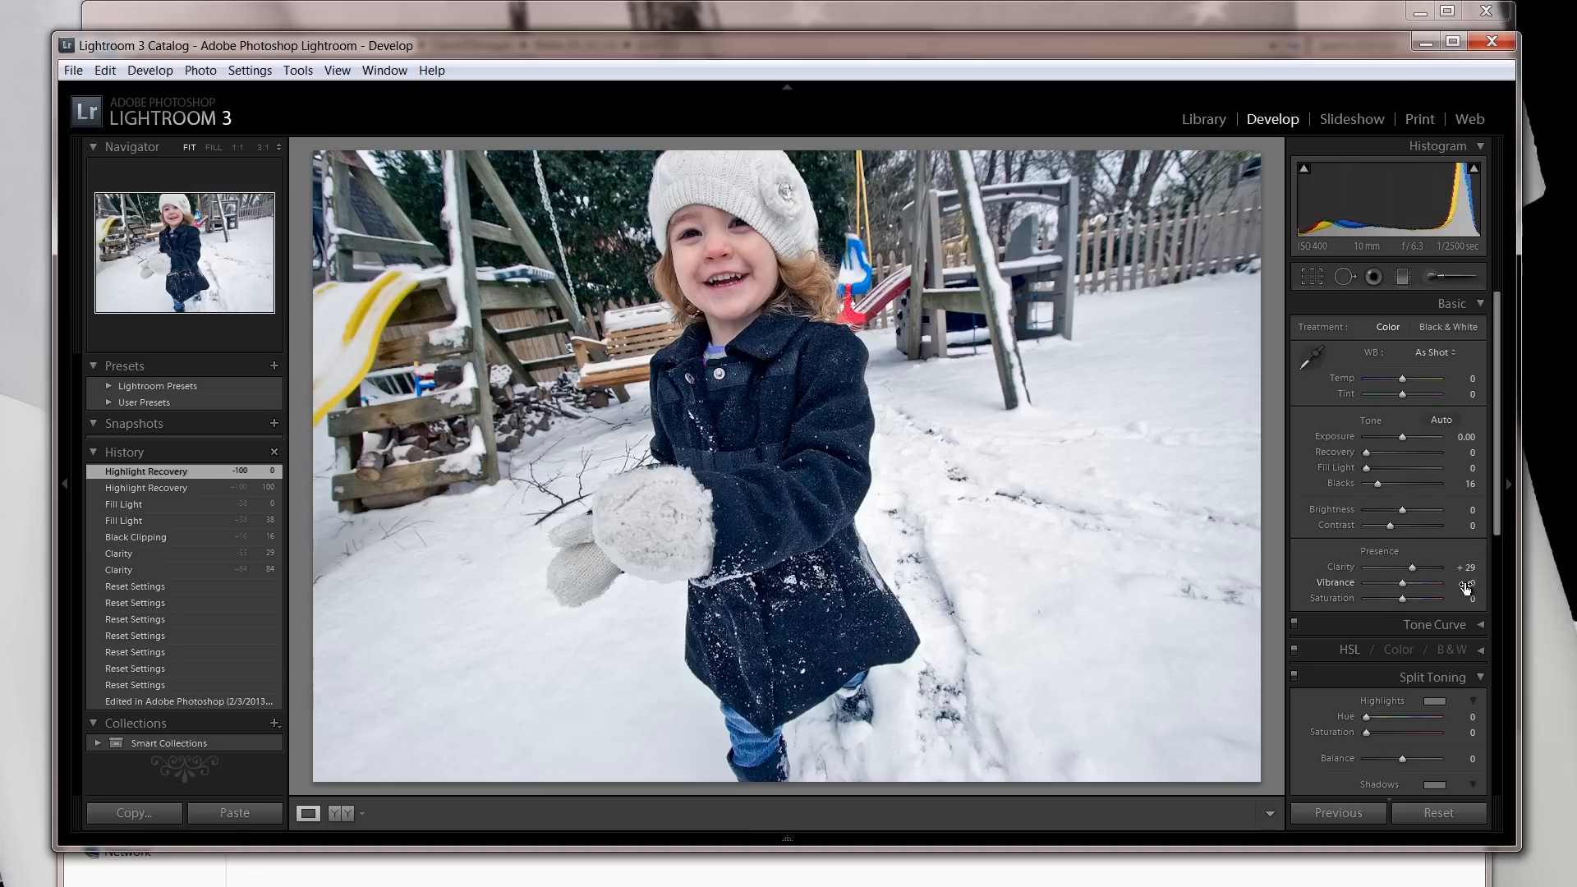
- Raise the photo's Vibrance to +24
{"action": "left_click_drag", "start_coordinate": [1471, 582], "coordinate": [1478, 580]}
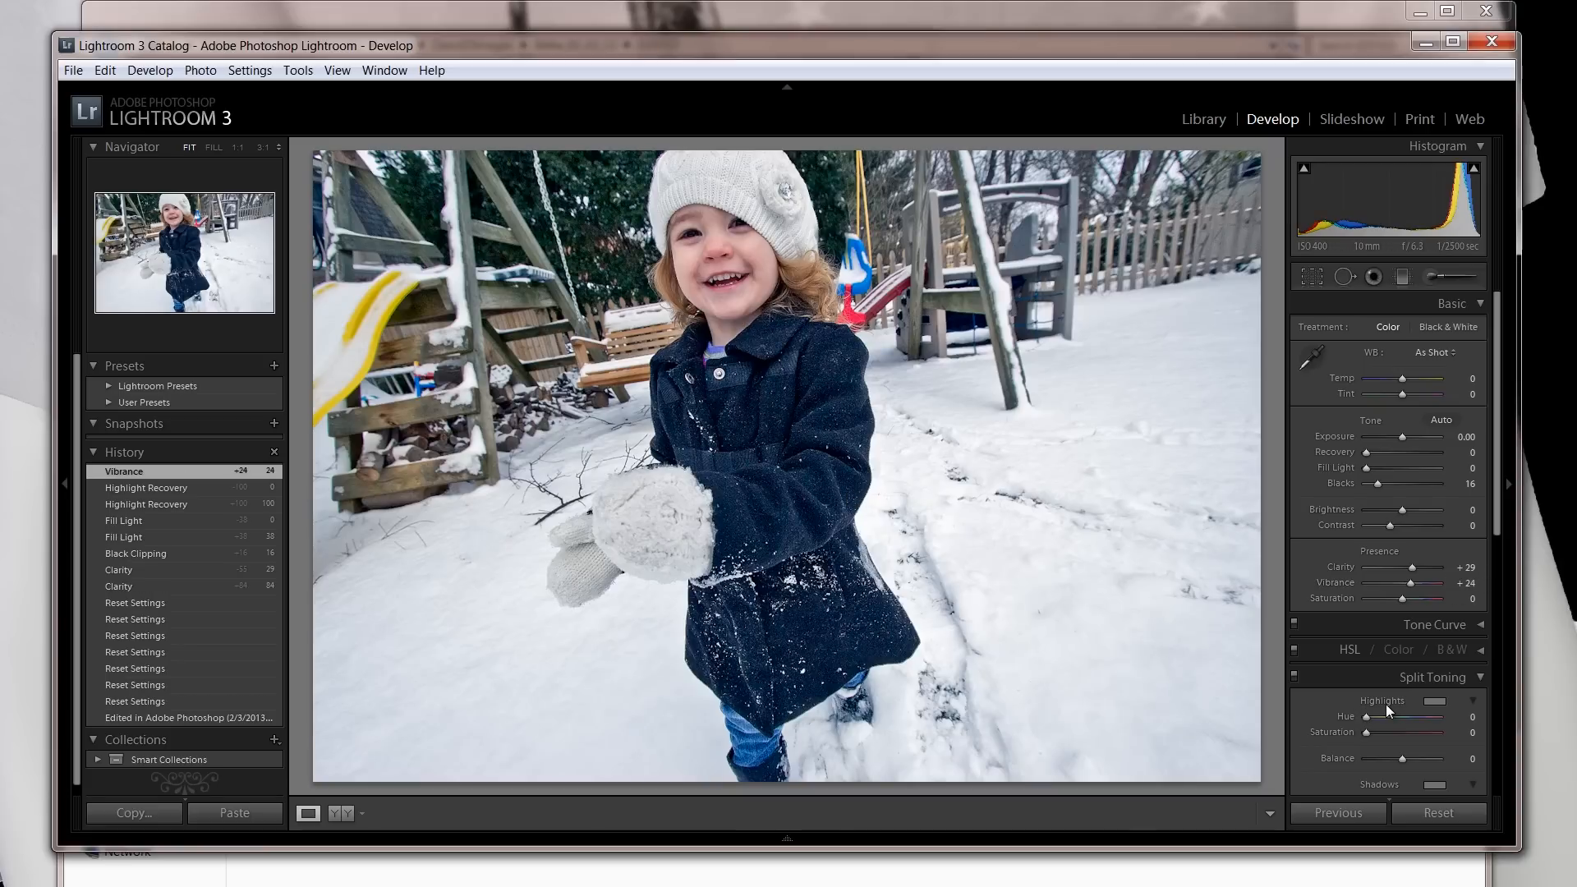
- Try Sharpening amounts of 83 and 22 on the photo, and reset the amount to 0
{"action": "scroll", "coordinate": [1427, 515], "scroll_direction": "down", "scroll_amount": 5}
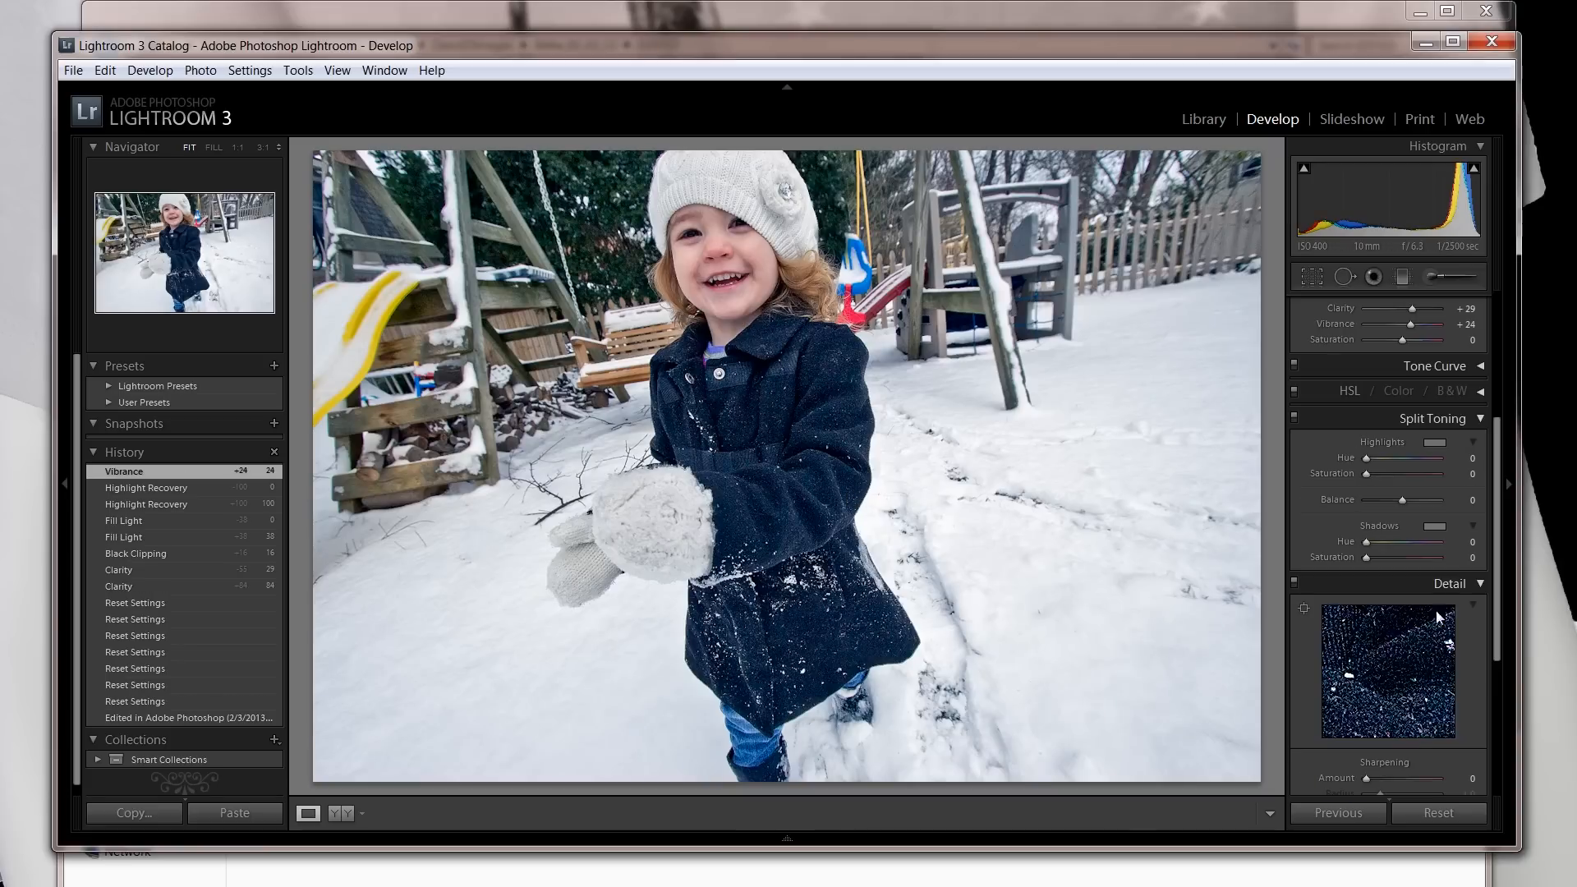
{"action": "scroll", "coordinate": [1346, 681], "scroll_direction": "down", "scroll_amount": 5}
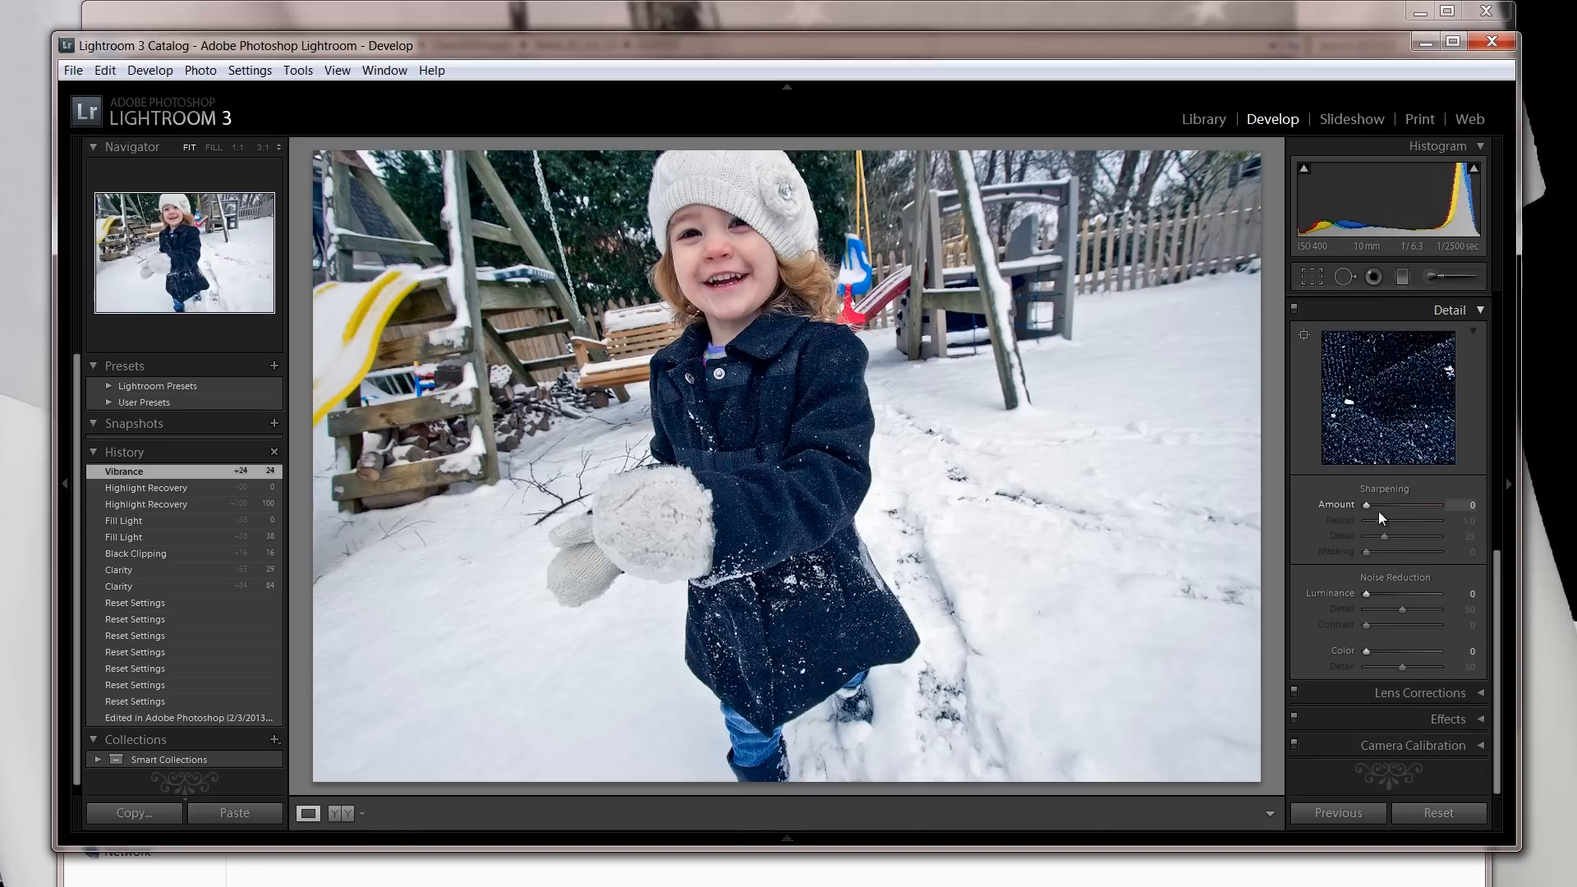
{"action": "left_click_drag", "start_coordinate": [1365, 505], "coordinate": [1404, 507]}
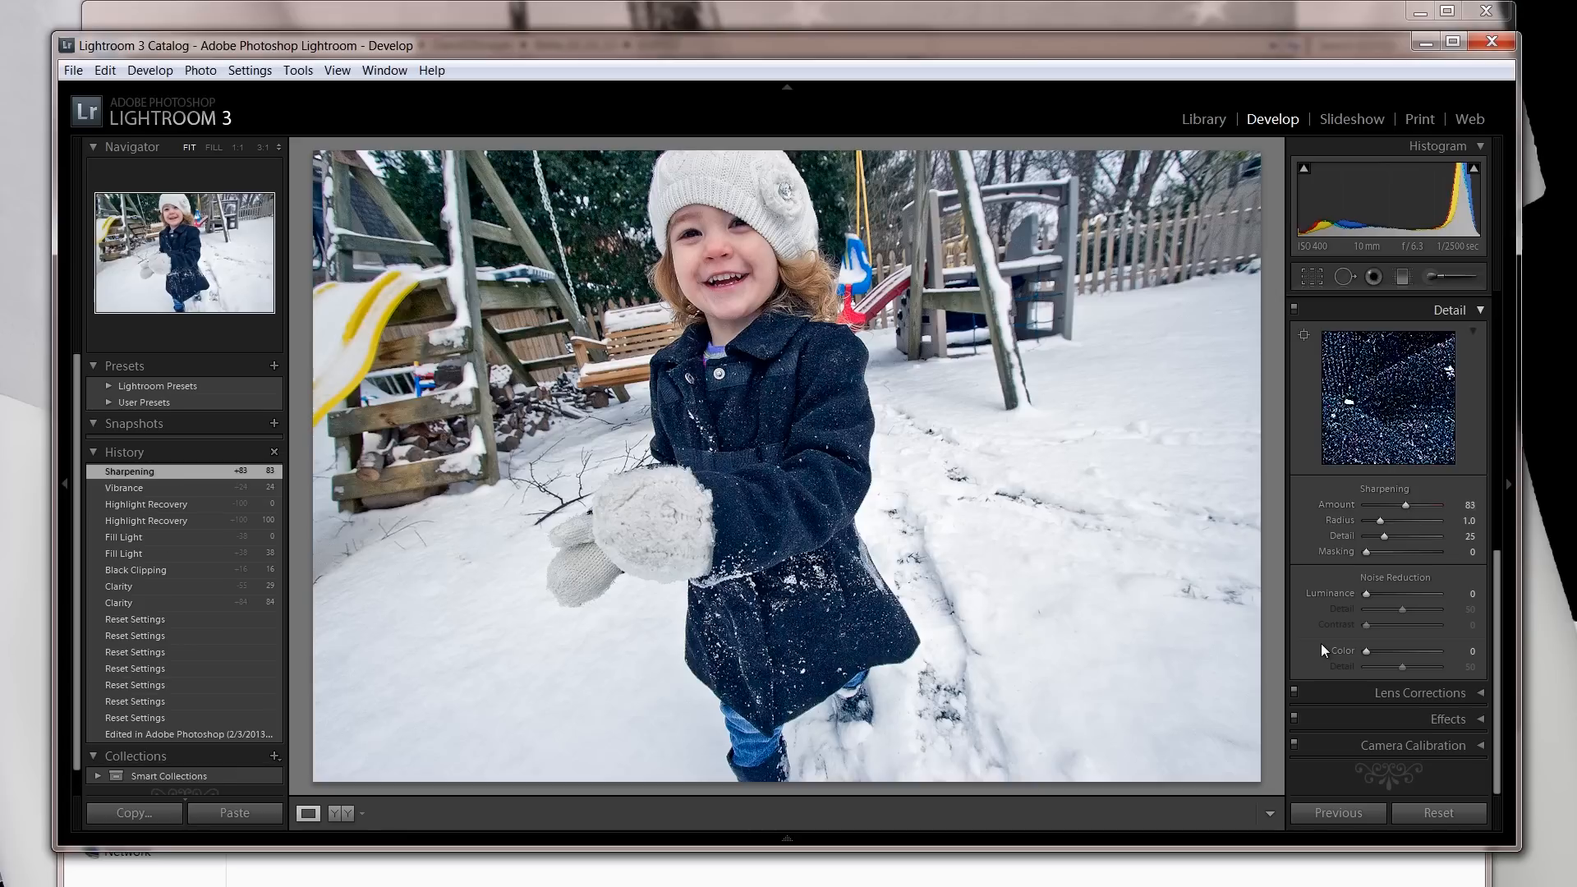
{"action": "left_click", "coordinate": [1377, 505]}
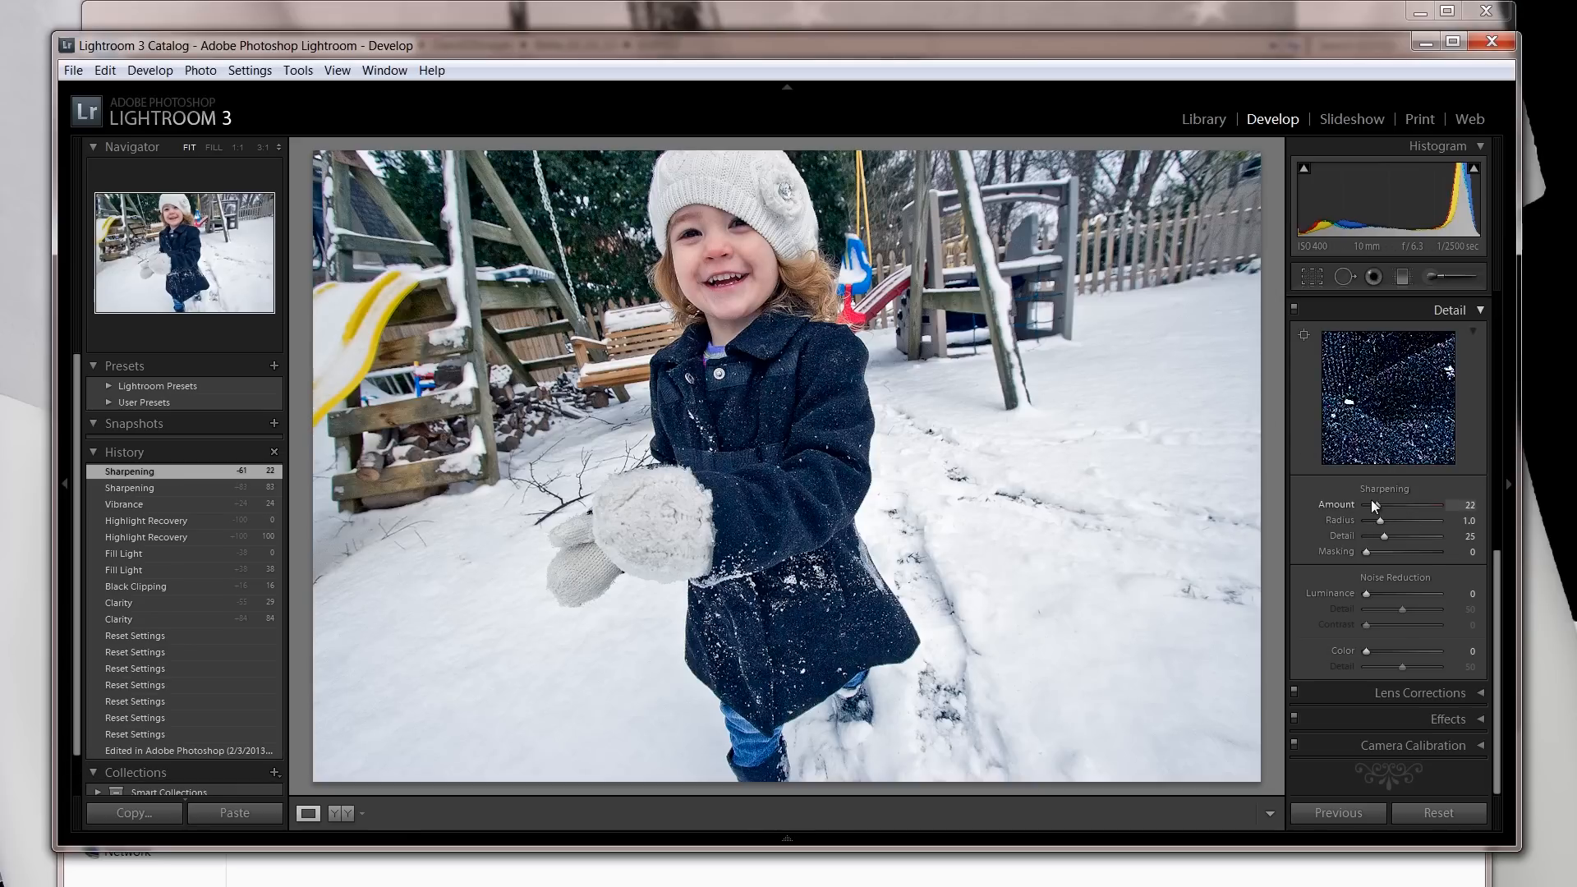
{"action": "double_click", "coordinate": [1328, 506]}
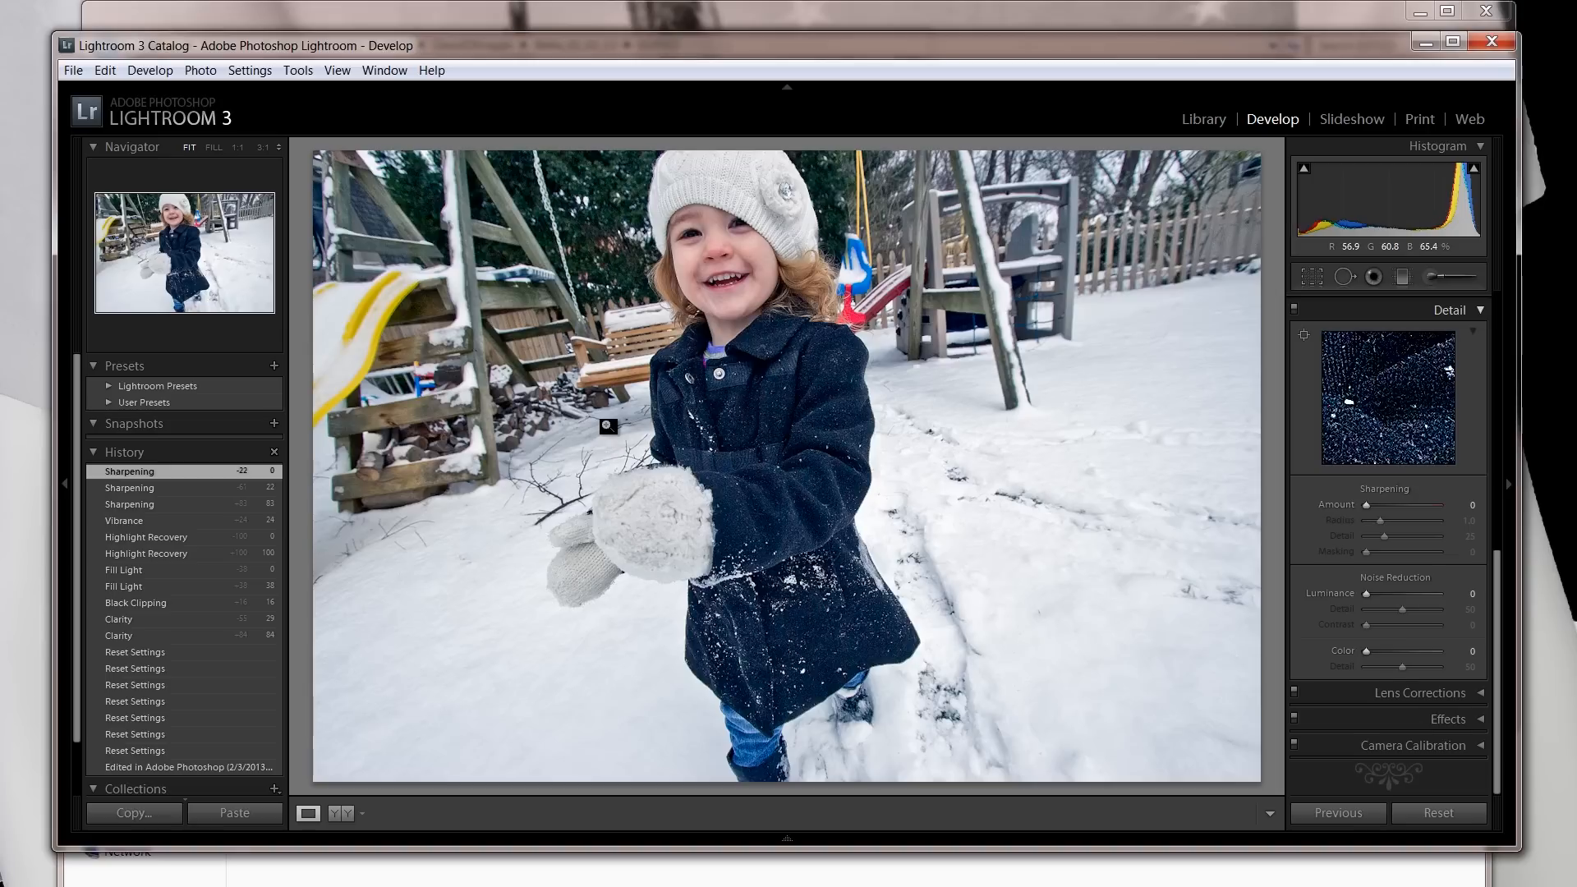
- Open a copy of the photo with Lightroom adjustments in Adobe Photoshop CS6, stacked with the original, and reposition the Photoshop window
{"action": "right_click", "coordinate": [608, 426]}
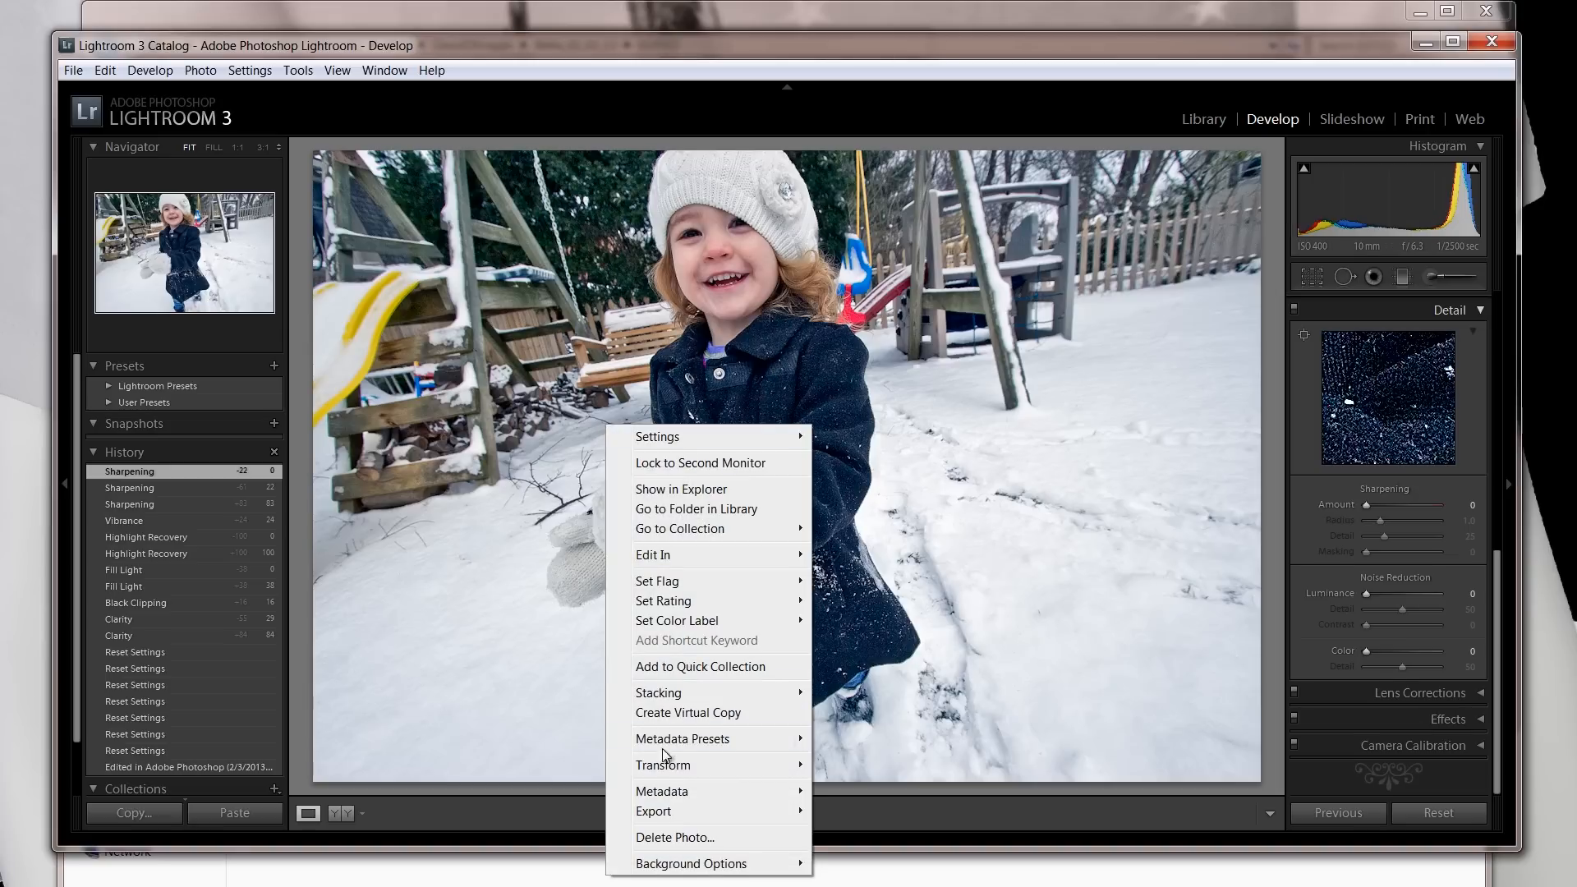
{"action": "mouse_move", "coordinate": [675, 813]}
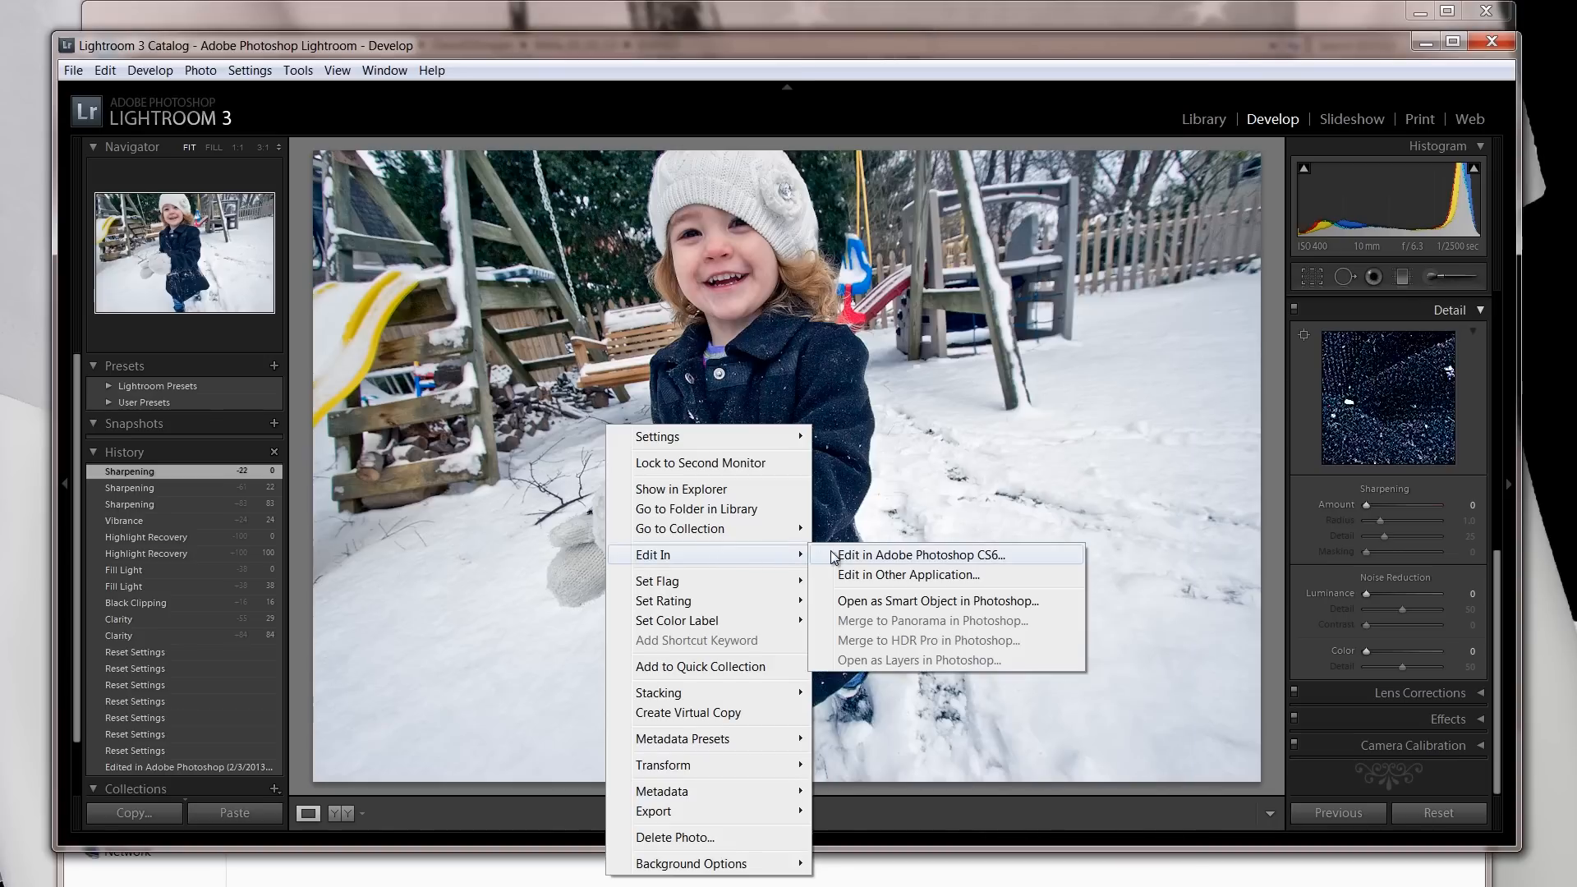
{"action": "left_click", "coordinate": [835, 555]}
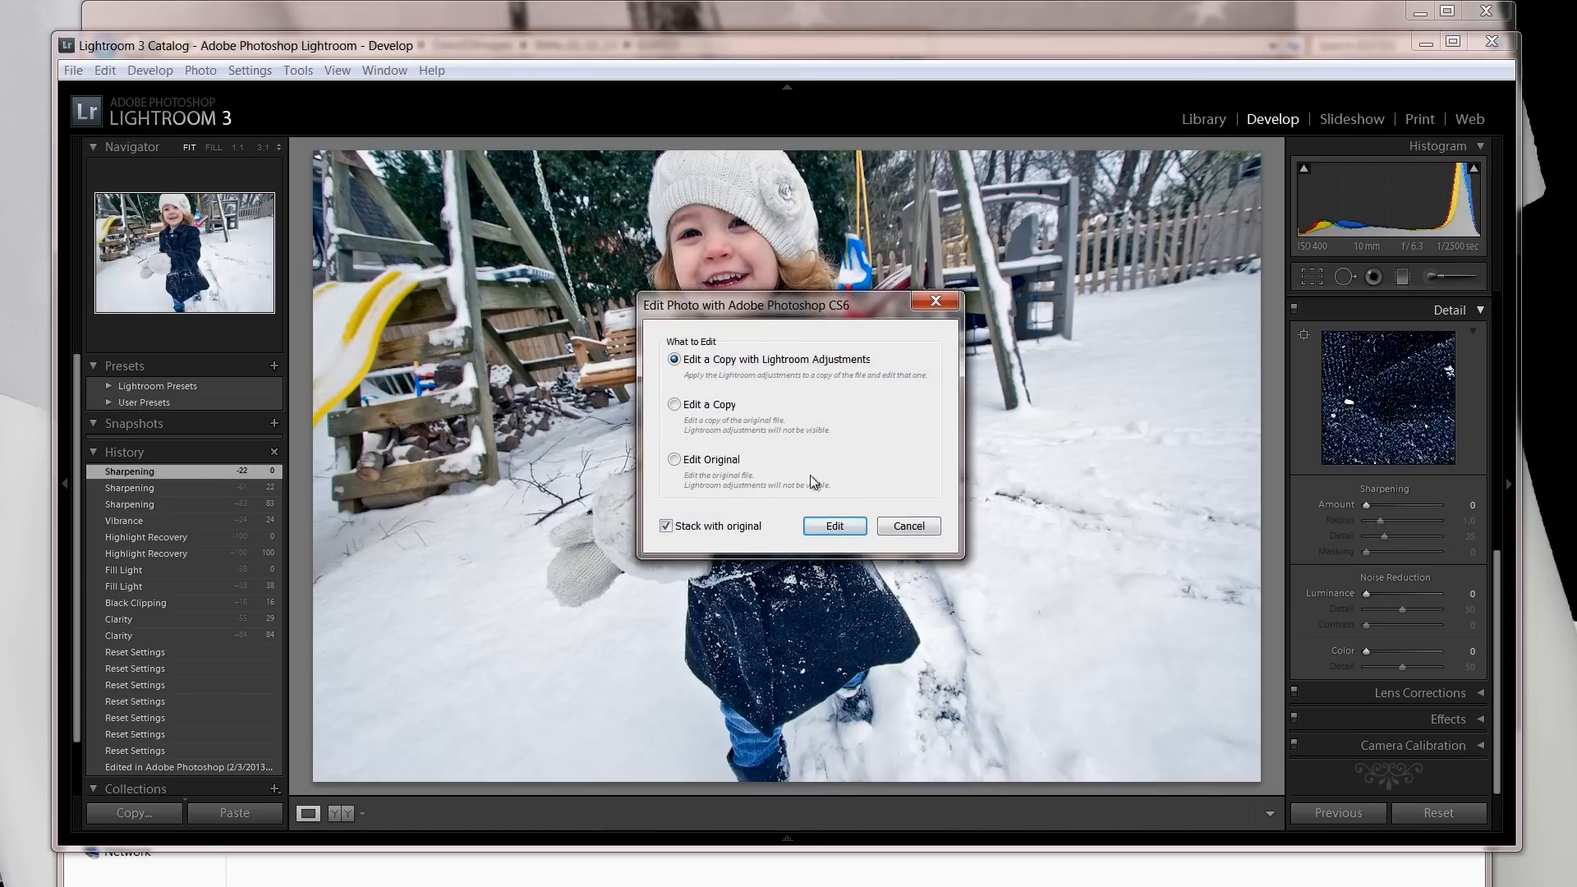
{"action": "left_click", "coordinate": [834, 527]}
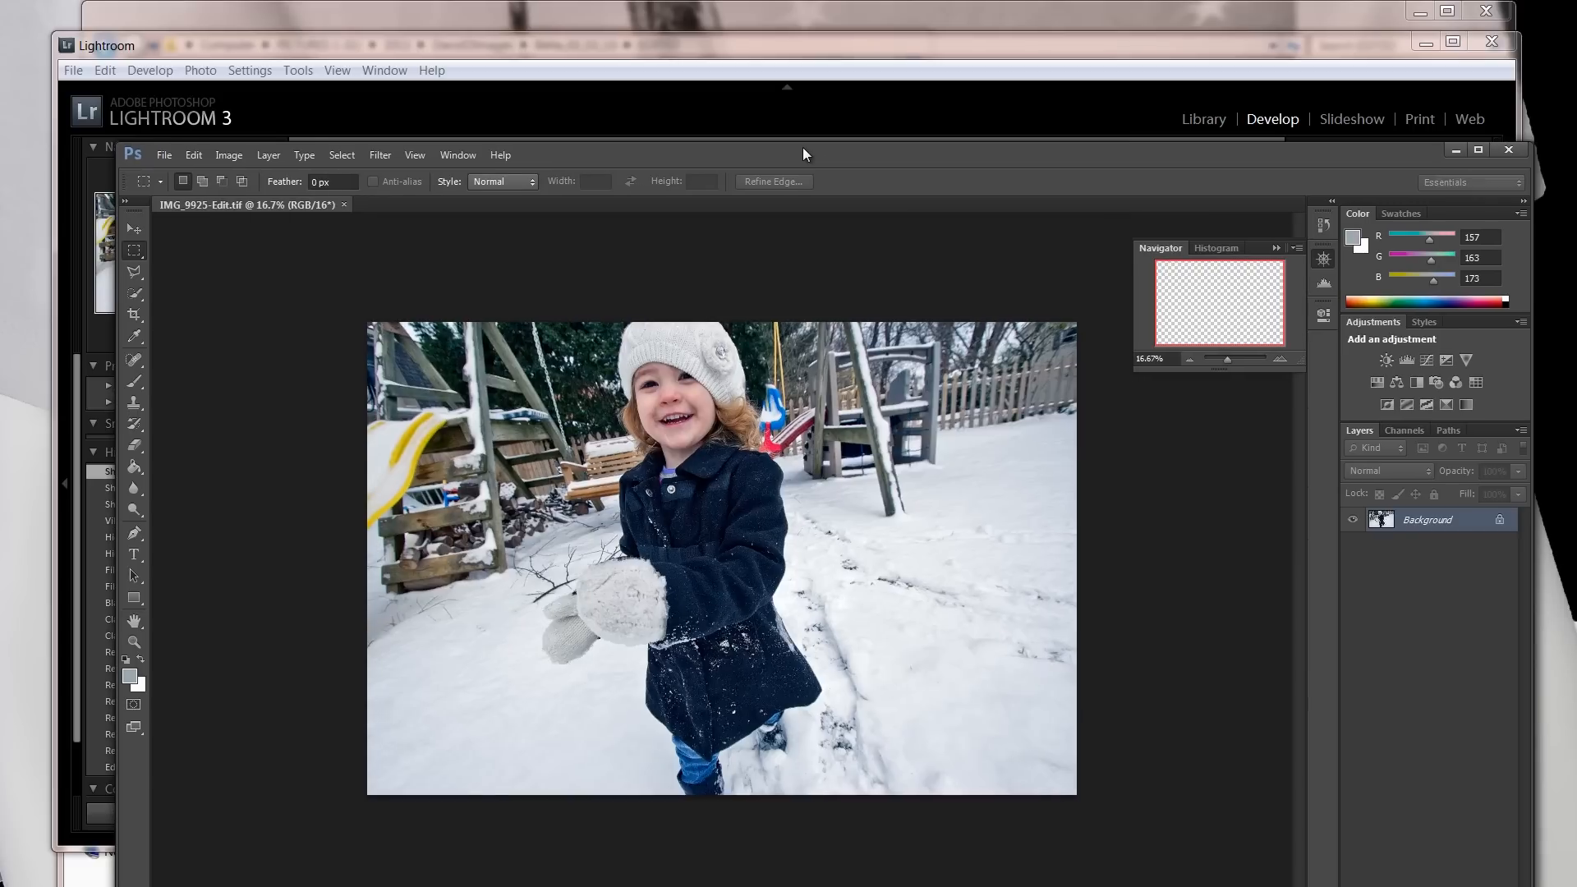
{"action": "left_click_drag", "start_coordinate": [798, 148], "coordinate": [754, 41]}
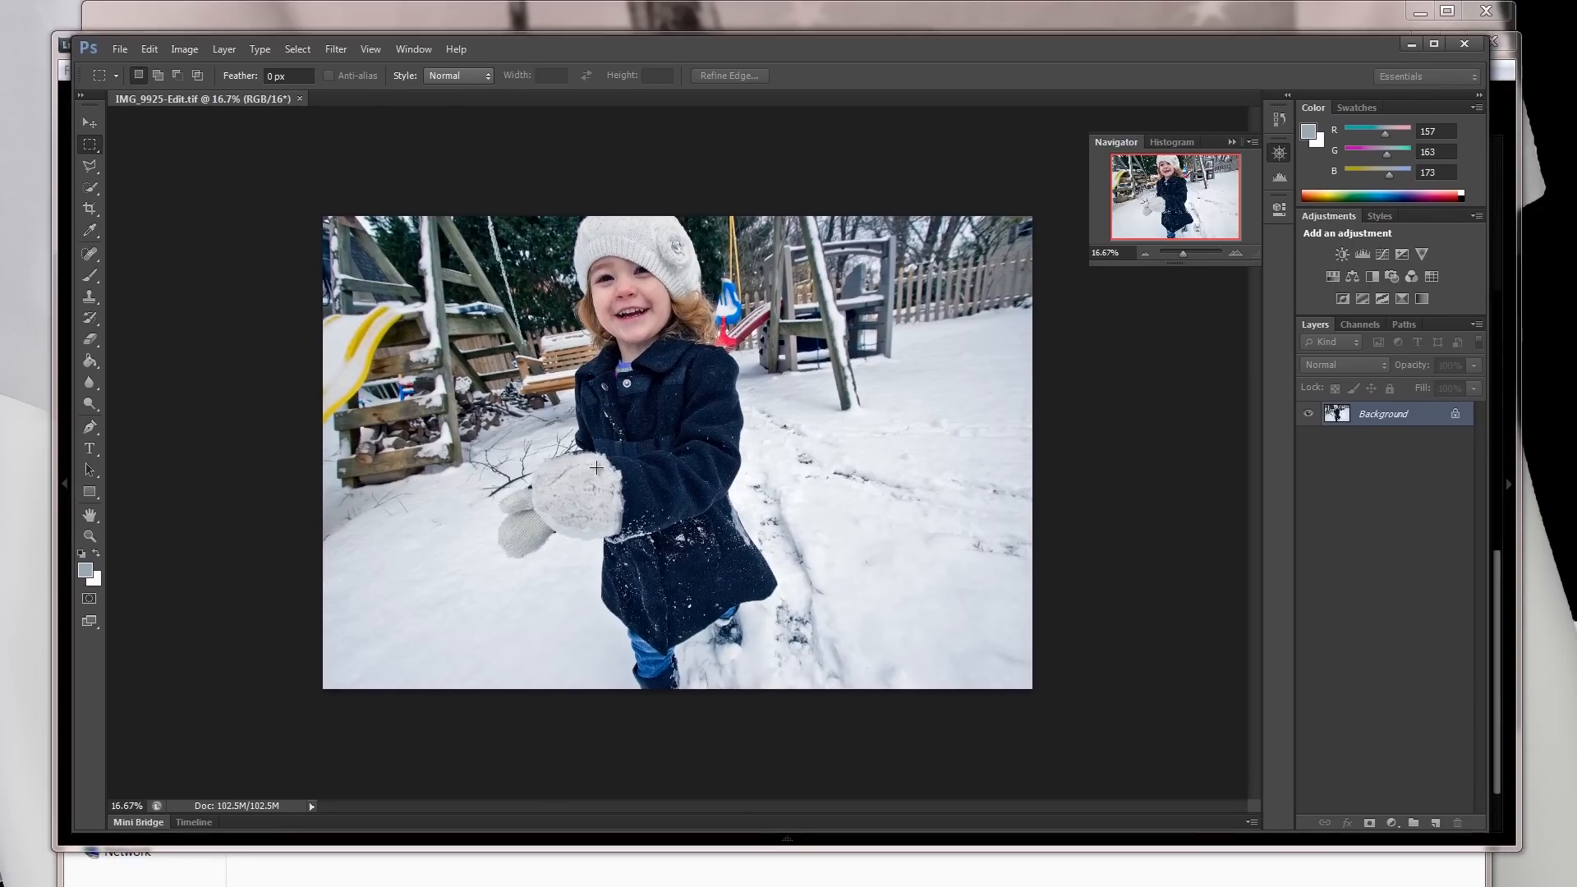
- Remove the small twigs from the snow below the wooden play structure with the content-aware Spot Healing Brush at size 300
{"action": "left_click", "coordinate": [1235, 255]}
{"action": "left_click", "coordinate": [1234, 255]}
{"action": "left_click", "coordinate": [1234, 256]}
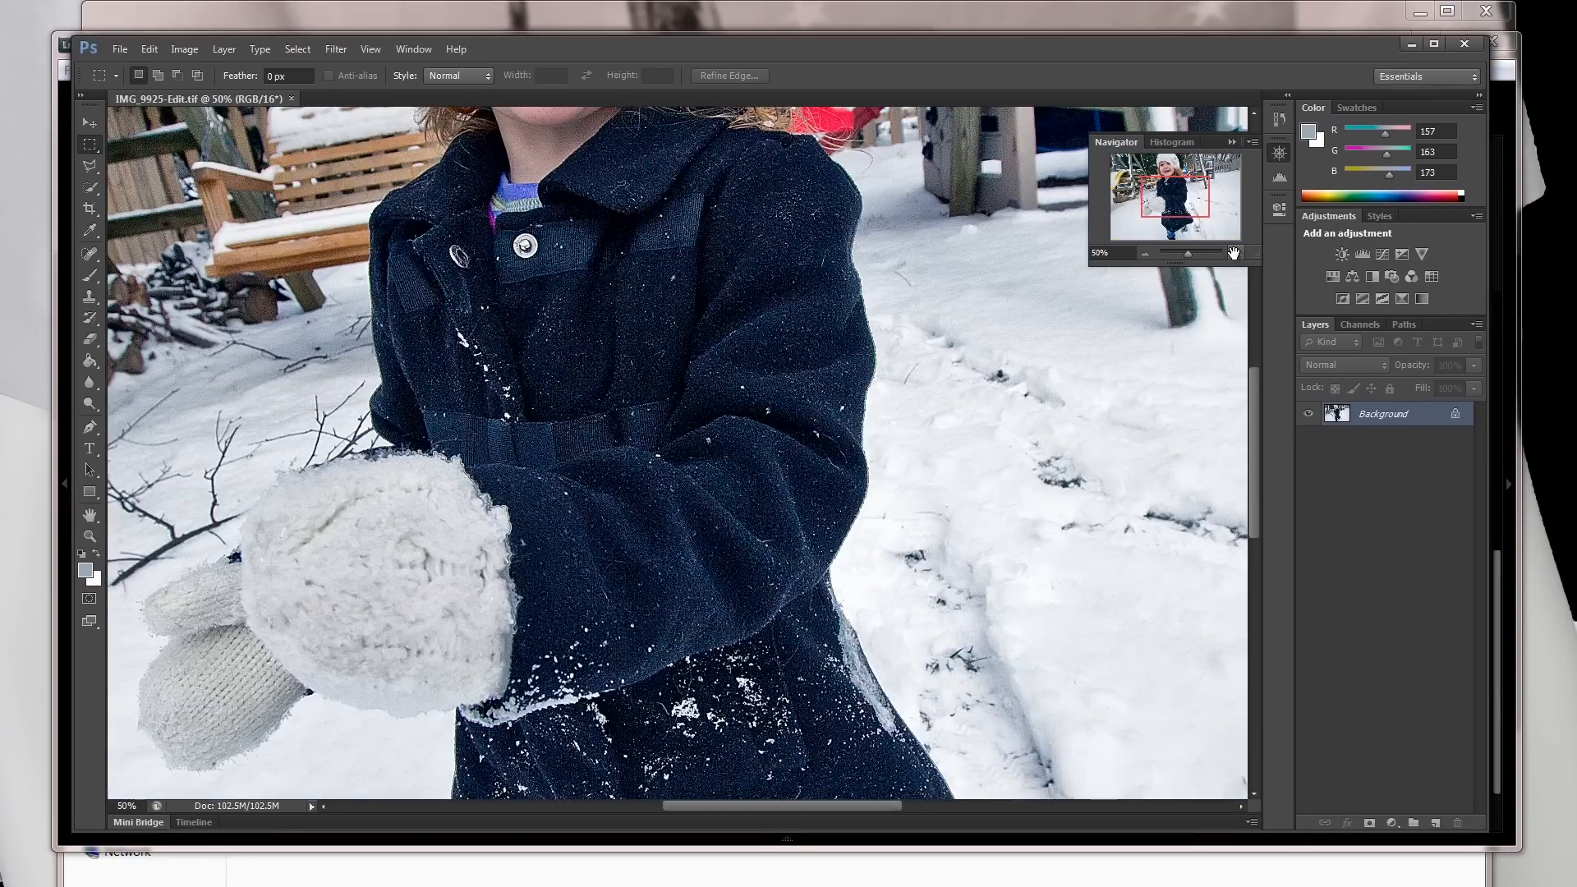
{"action": "left_click_drag", "start_coordinate": [1158, 218], "coordinate": [1106, 229]}
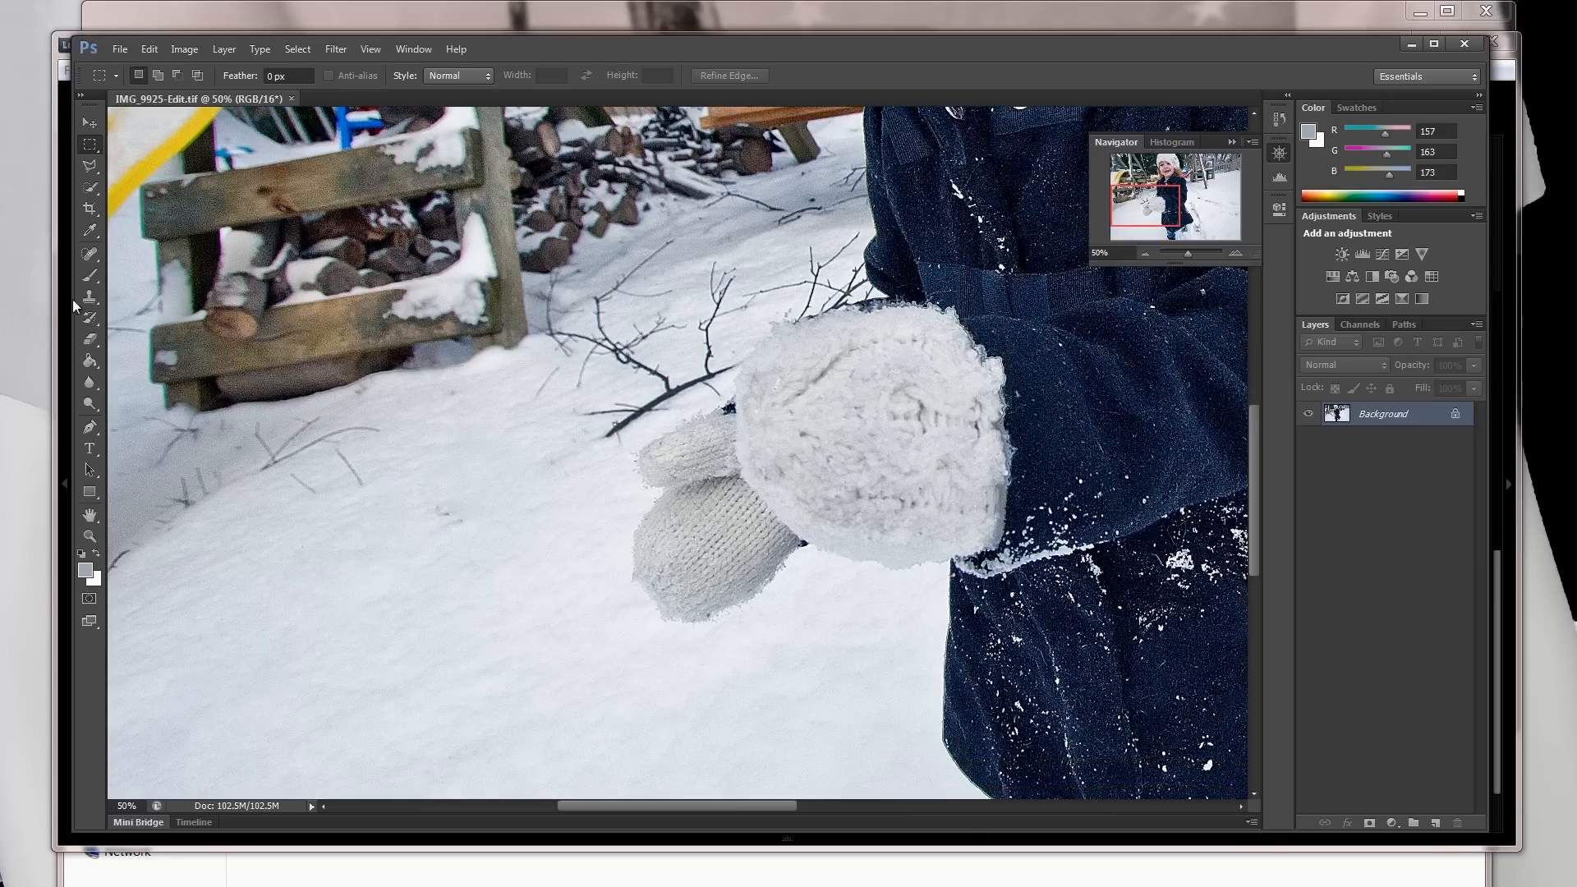
{"action": "left_click", "coordinate": [92, 261]}
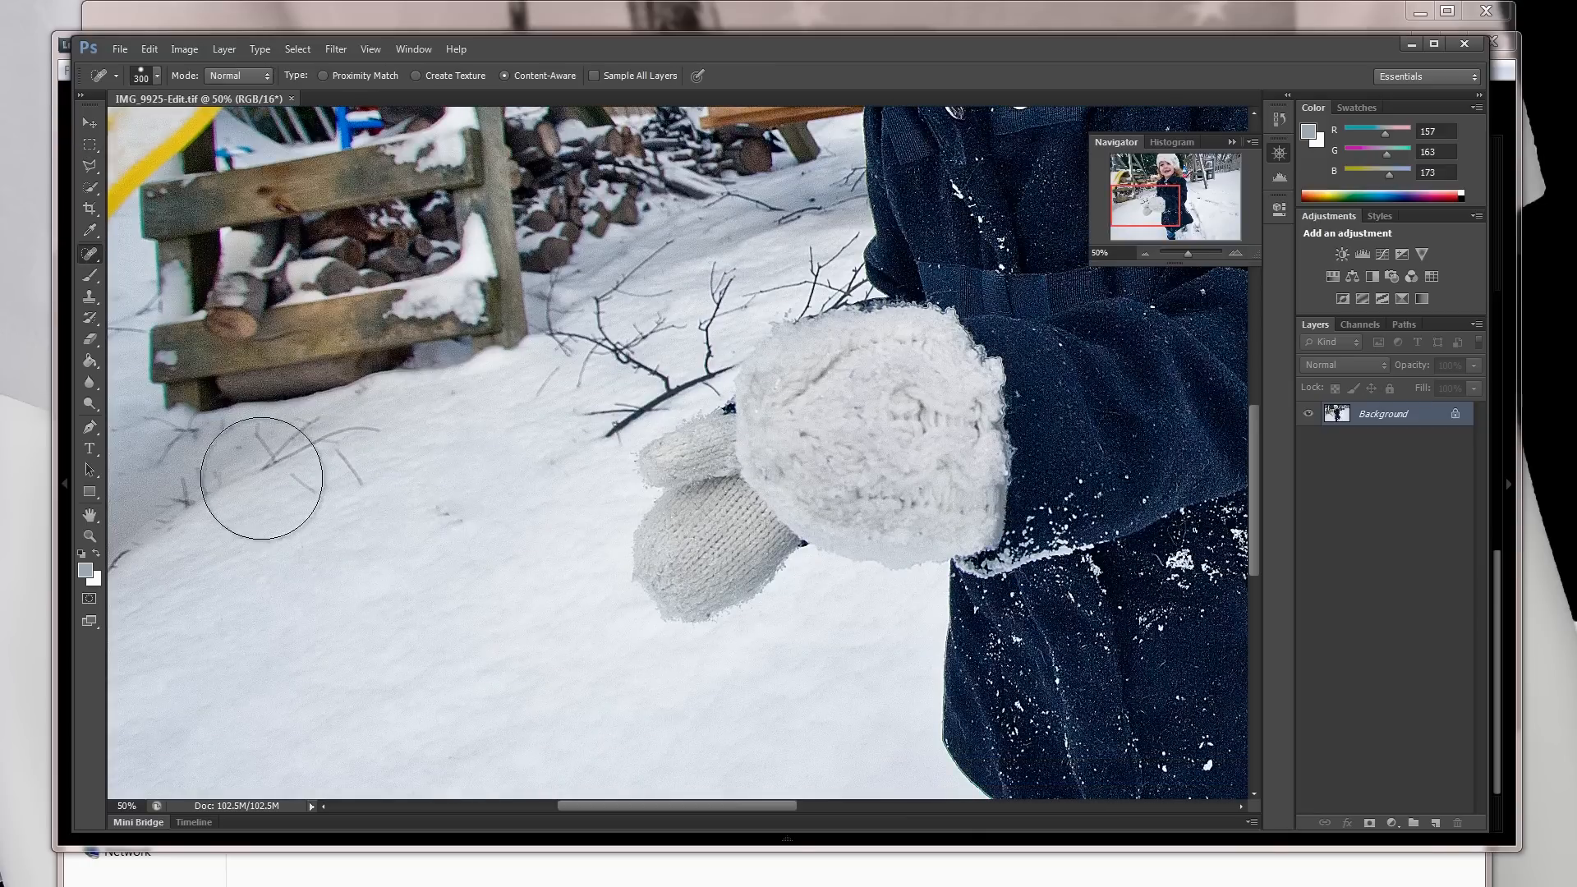
{"action": "left_click", "coordinate": [340, 485]}
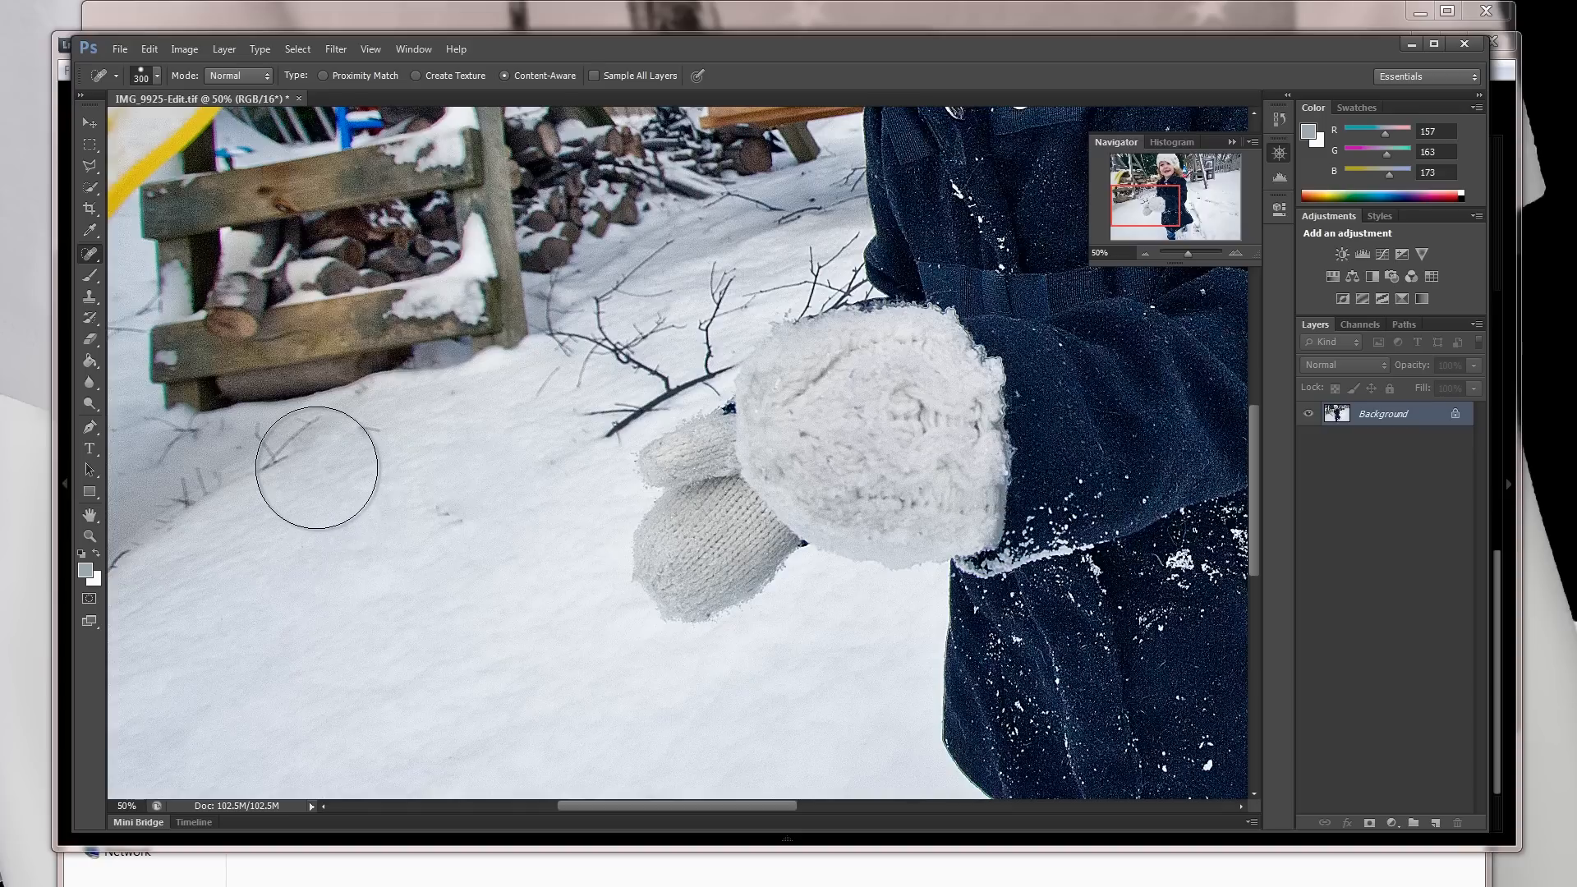
{"action": "left_click", "coordinate": [346, 468]}
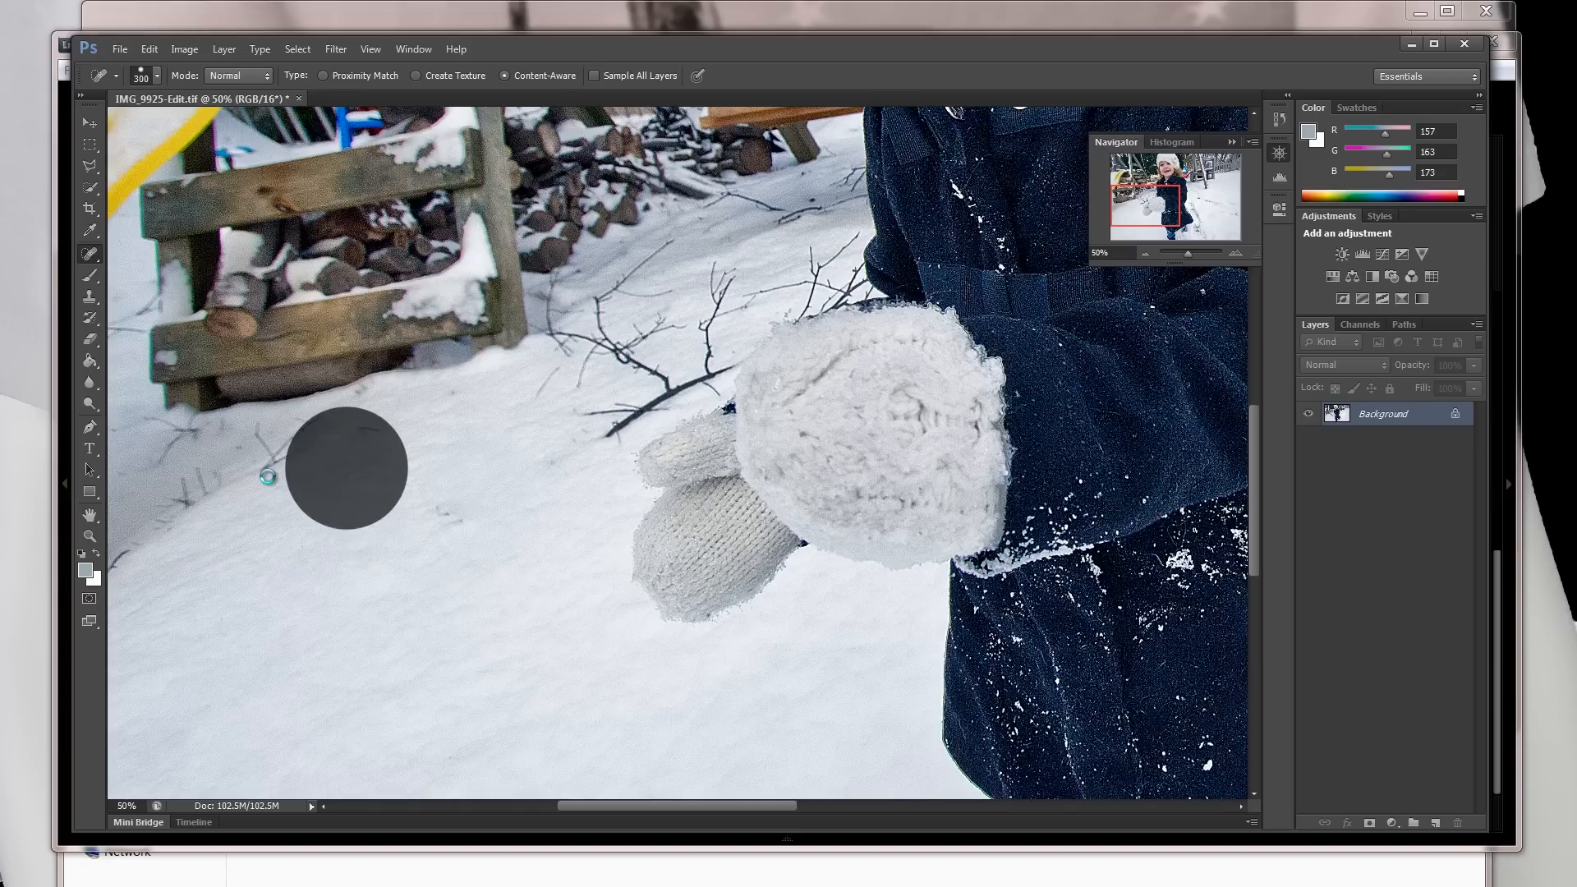
{"action": "left_click", "coordinate": [264, 472]}
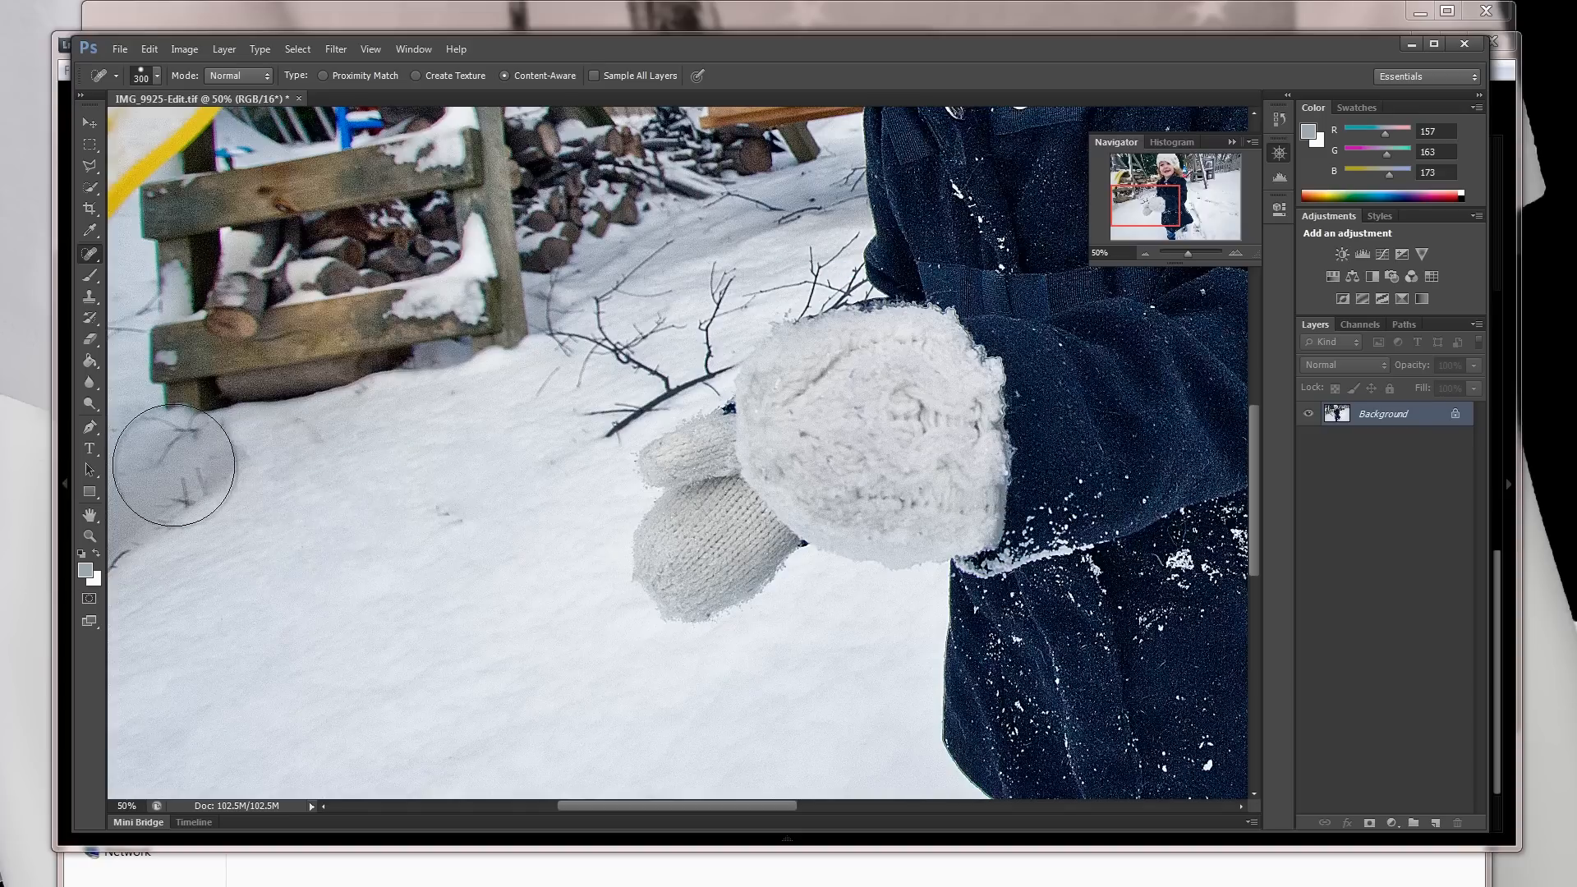
{"action": "left_click", "coordinate": [179, 504]}
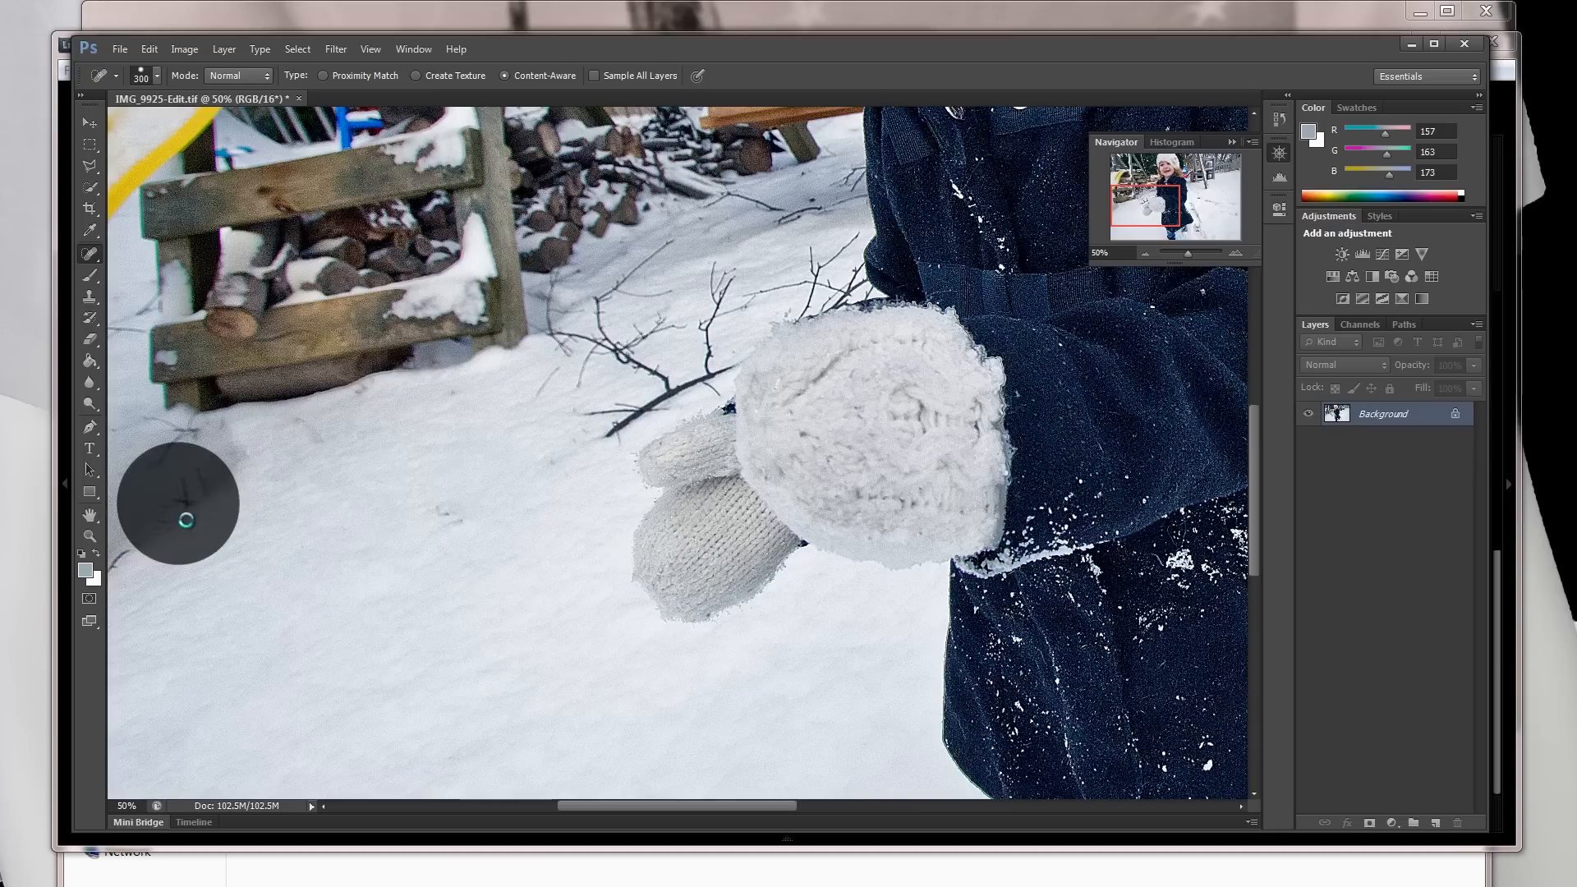
{"action": "left_click", "coordinate": [150, 559]}
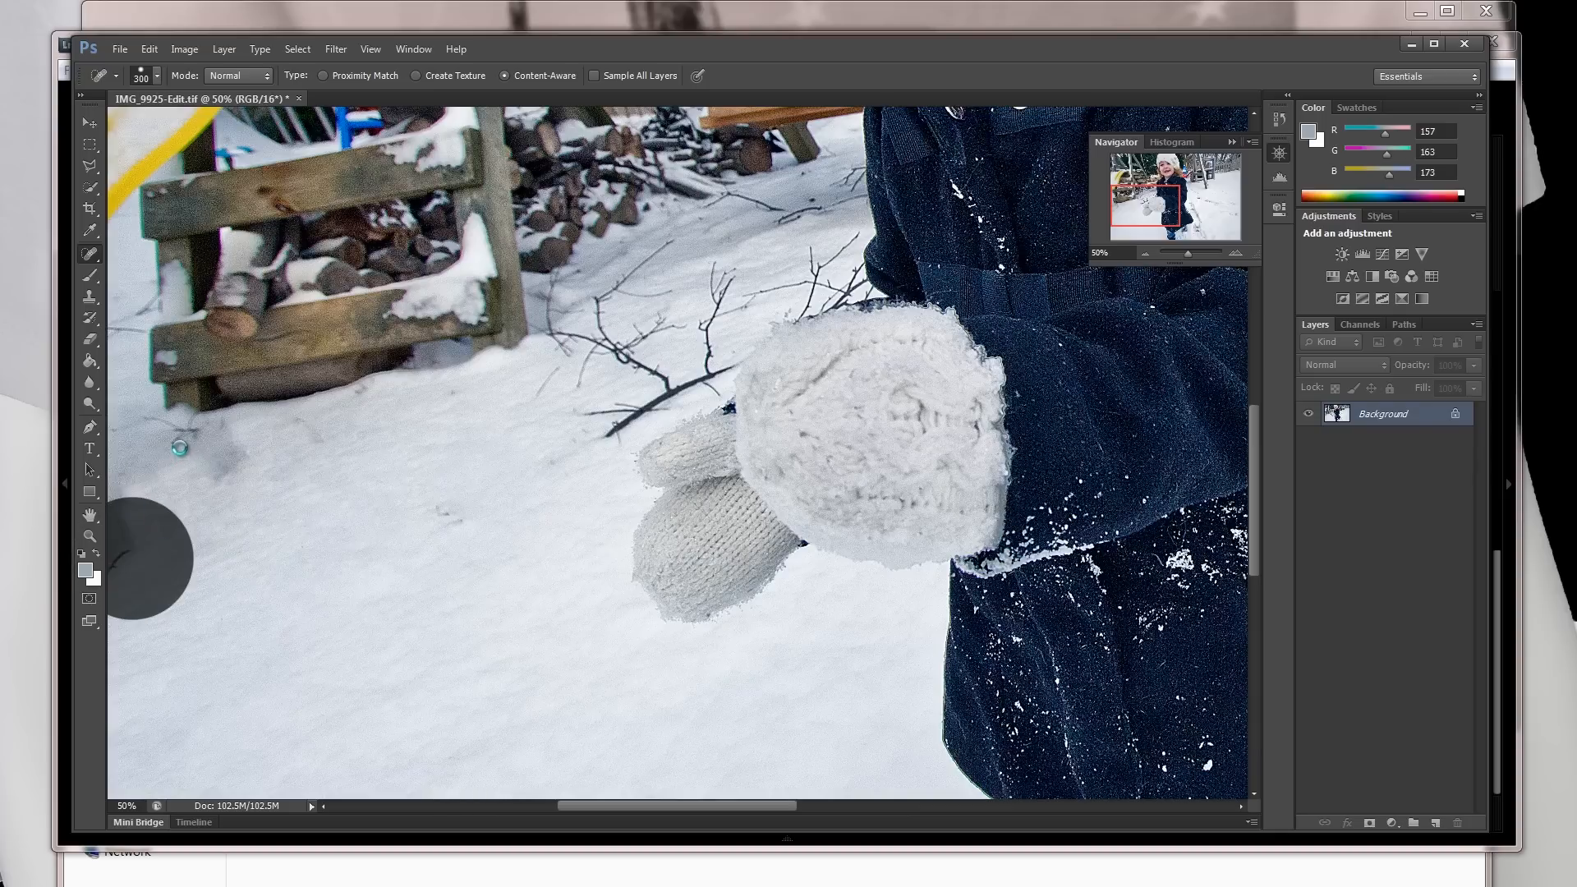
{"action": "left_click", "coordinate": [174, 468]}
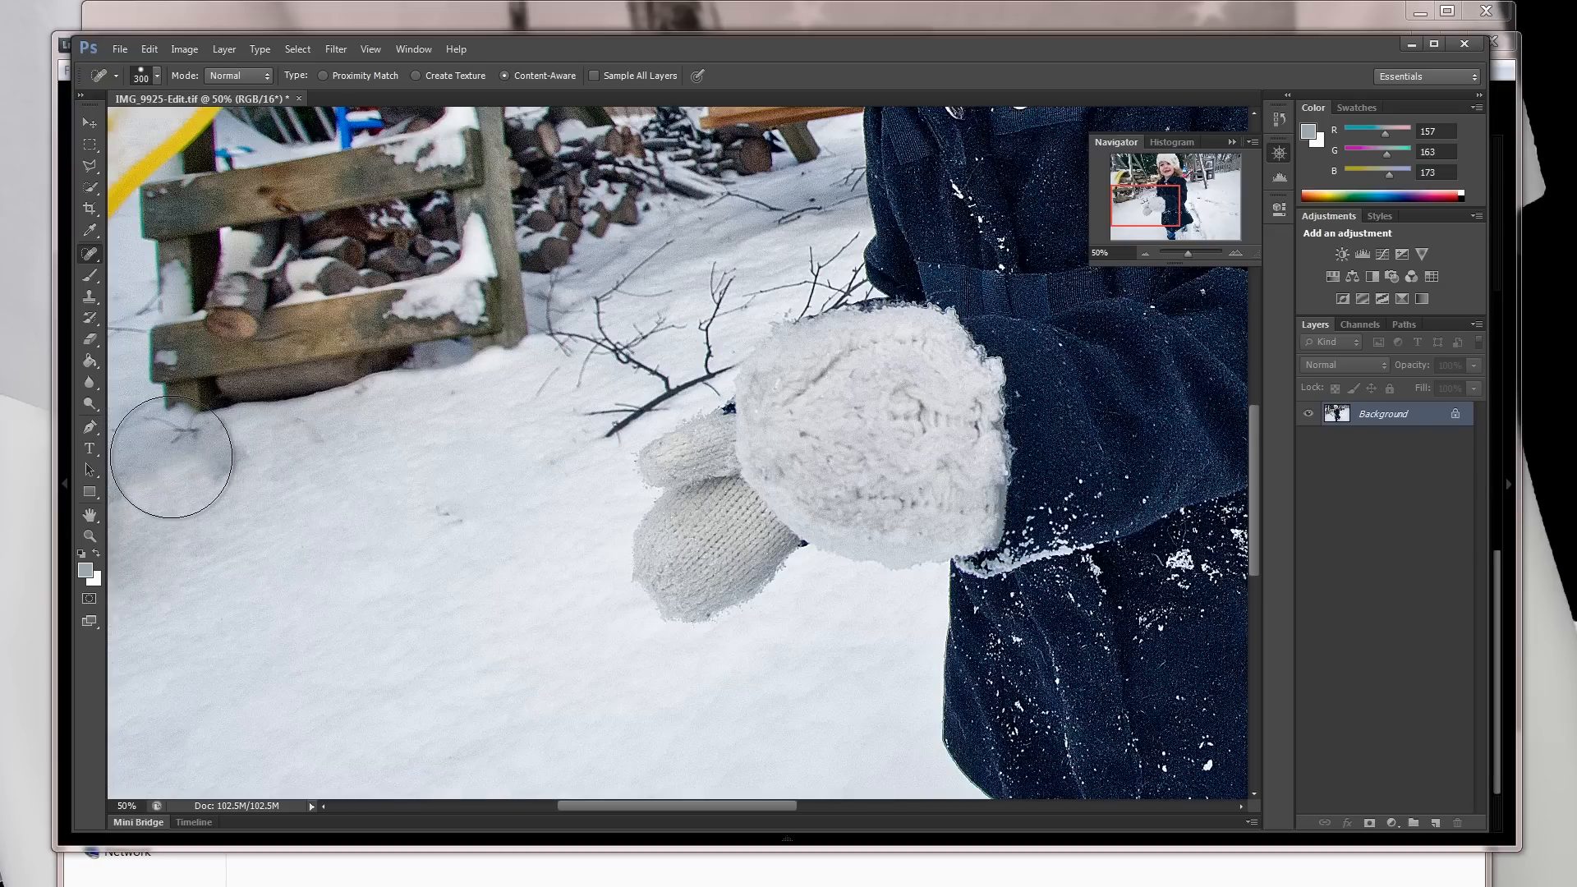
- Reduce the healing brush to size 100 and clean up the leftover dark marks in the snow under the wooden post
{"action": "key", "text": "bracketleft"}
{"action": "key", "text": "bracketleft"}
{"action": "key", "text": "bracketleft"}
{"action": "key", "text": "bracketleft"}
{"action": "key", "text": "bracketleft"}
{"action": "key", "text": "bracketleft"}
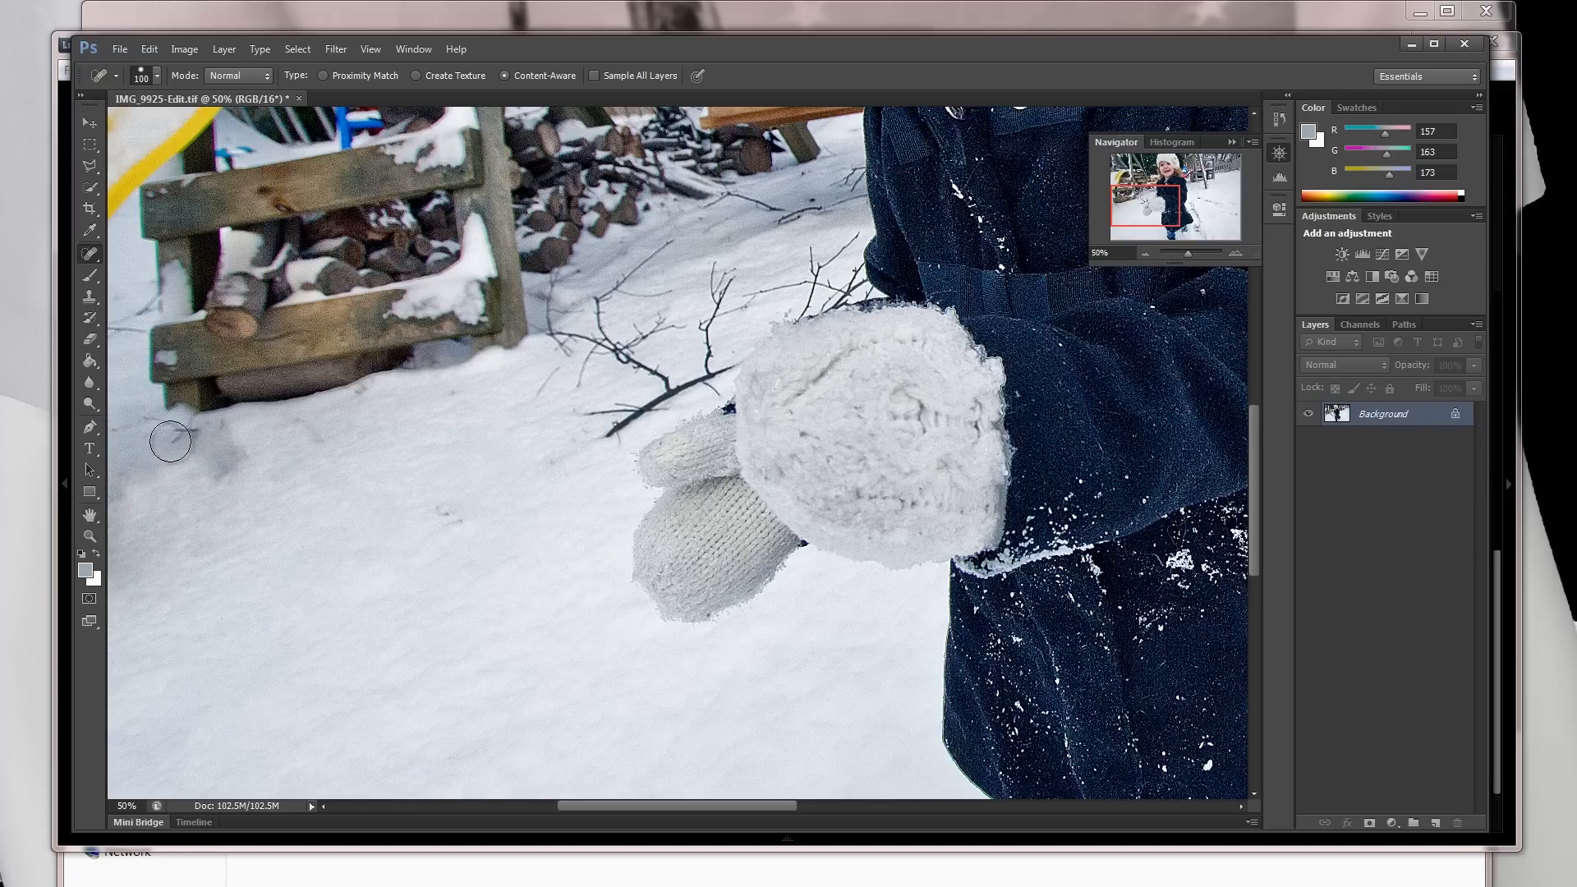
{"action": "left_click", "coordinate": [153, 430]}
{"action": "left_click", "coordinate": [177, 440]}
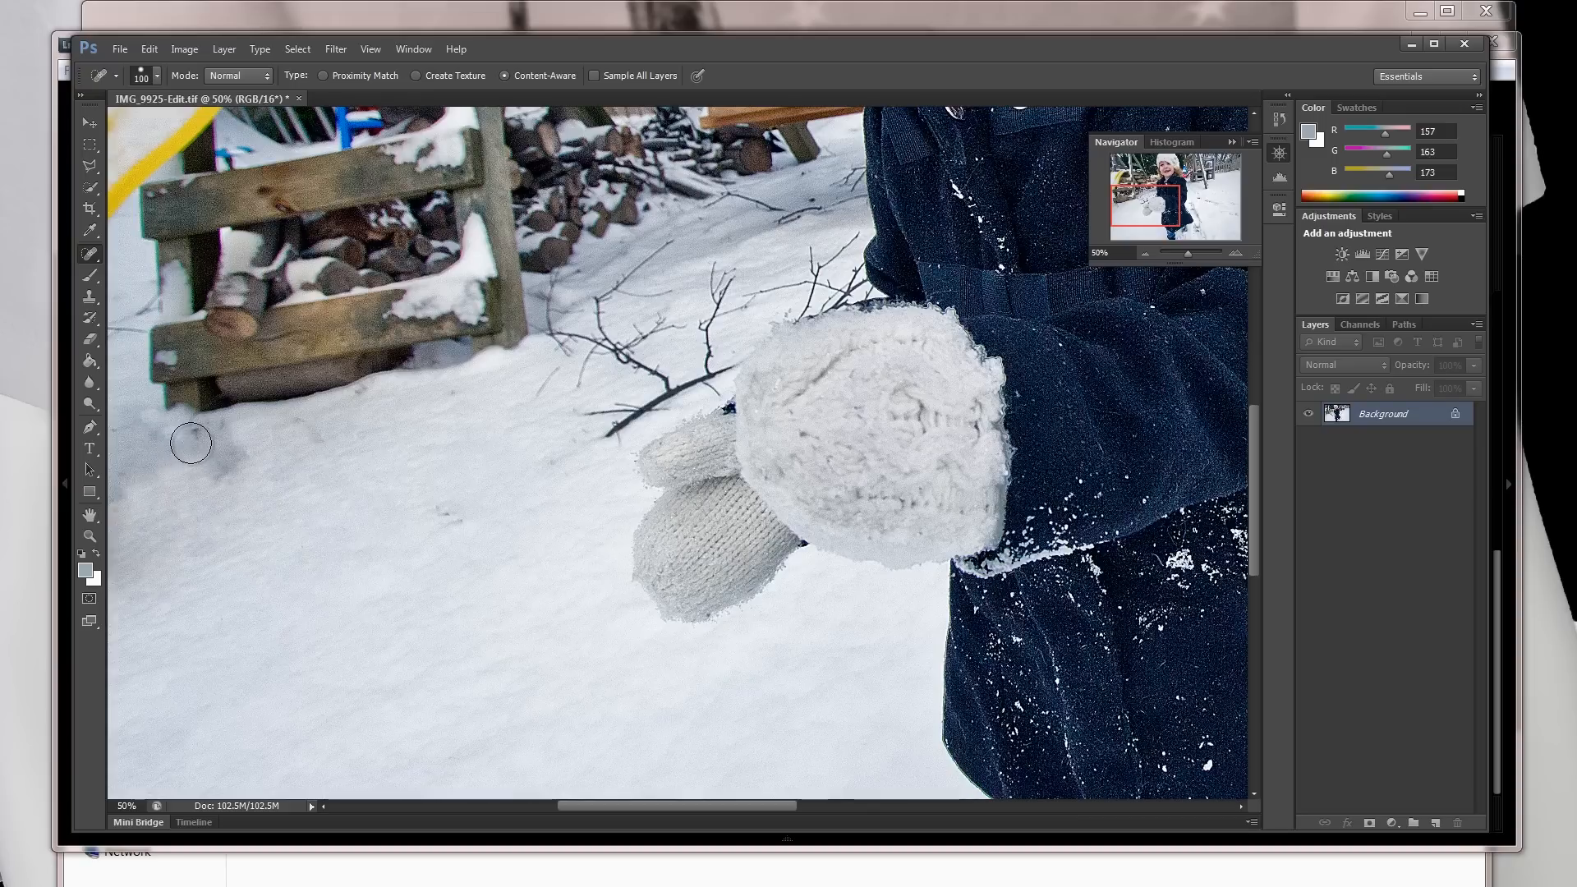
{"action": "left_click", "coordinate": [193, 439]}
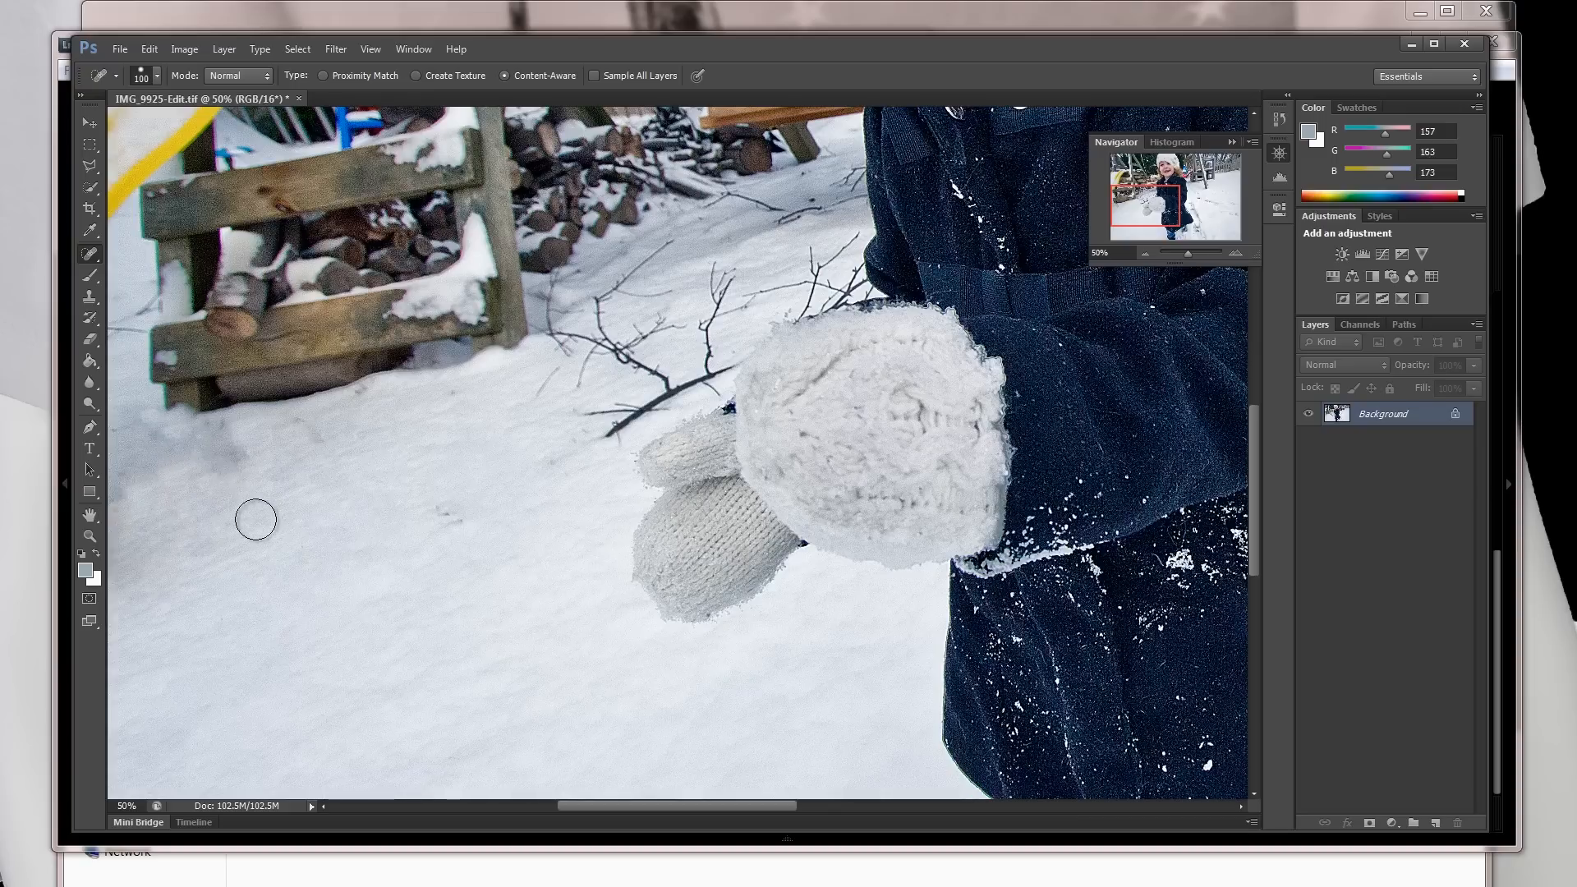
{"action": "left_click", "coordinate": [203, 446]}
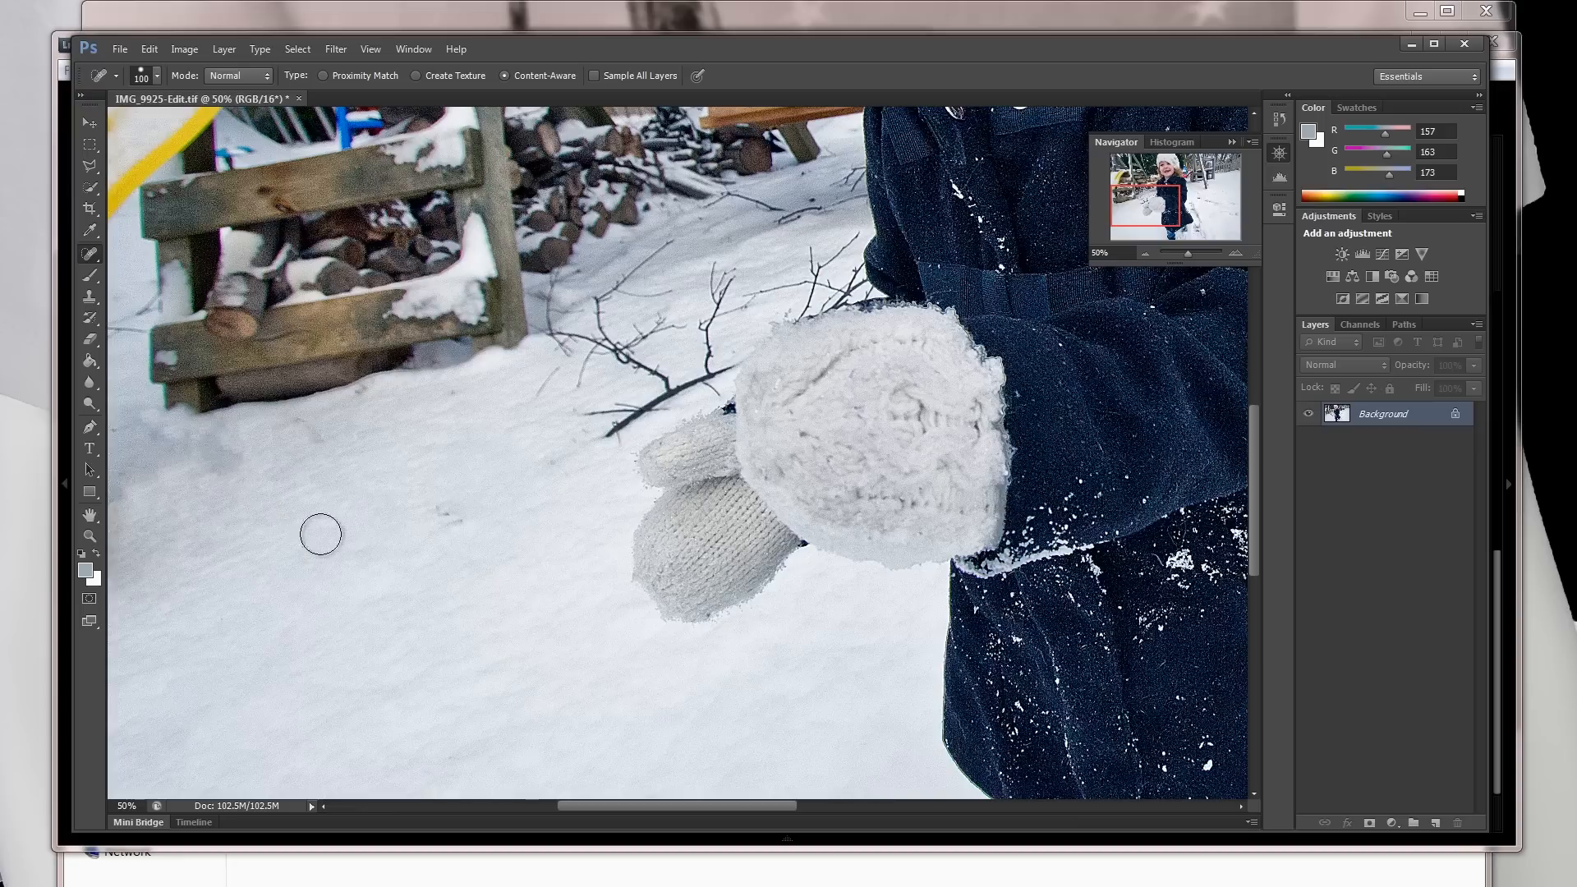
- Heal the thin twig tips in the snow between the woodpile and the mitten, including those beside the wooden post
{"action": "left_click", "coordinate": [662, 254]}
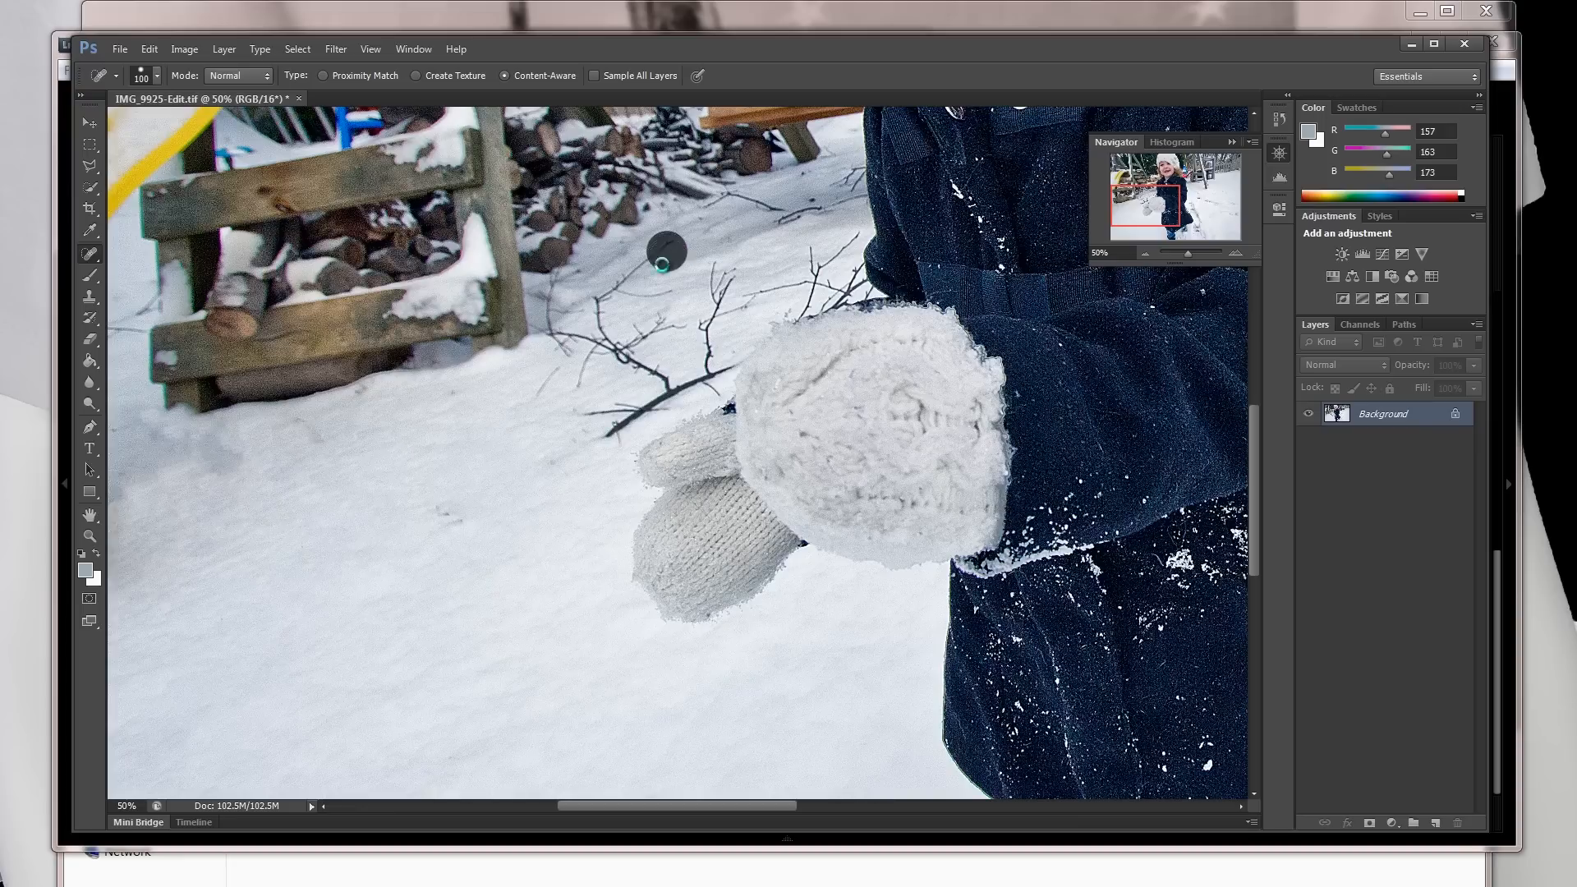
{"action": "left_click", "coordinate": [643, 261]}
{"action": "left_click", "coordinate": [621, 286]}
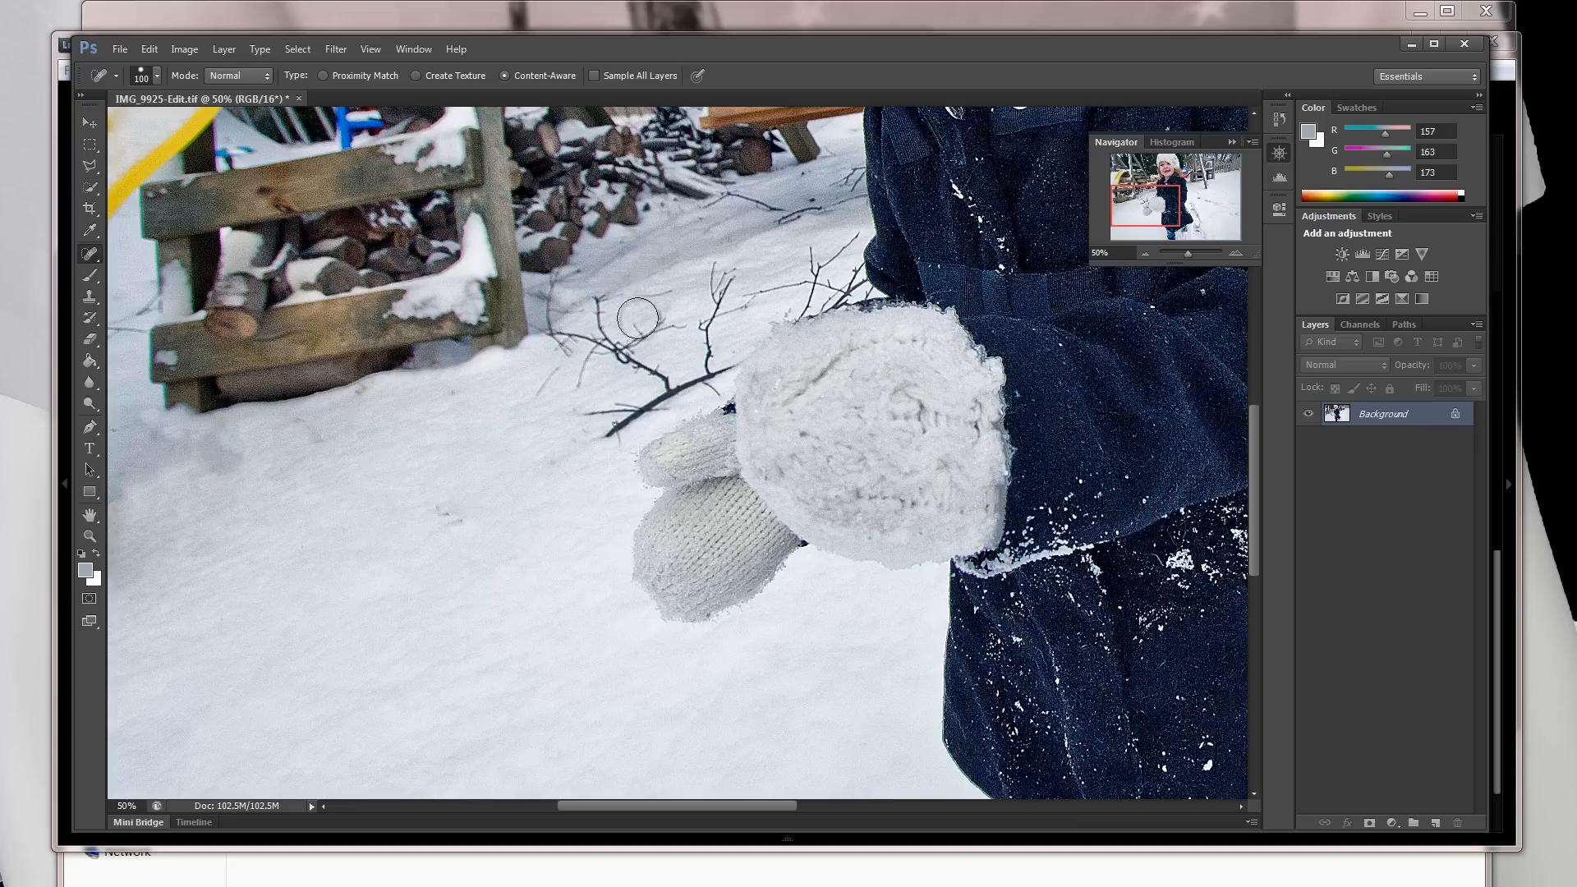
{"action": "left_click", "coordinate": [654, 294]}
{"action": "left_click", "coordinate": [606, 300]}
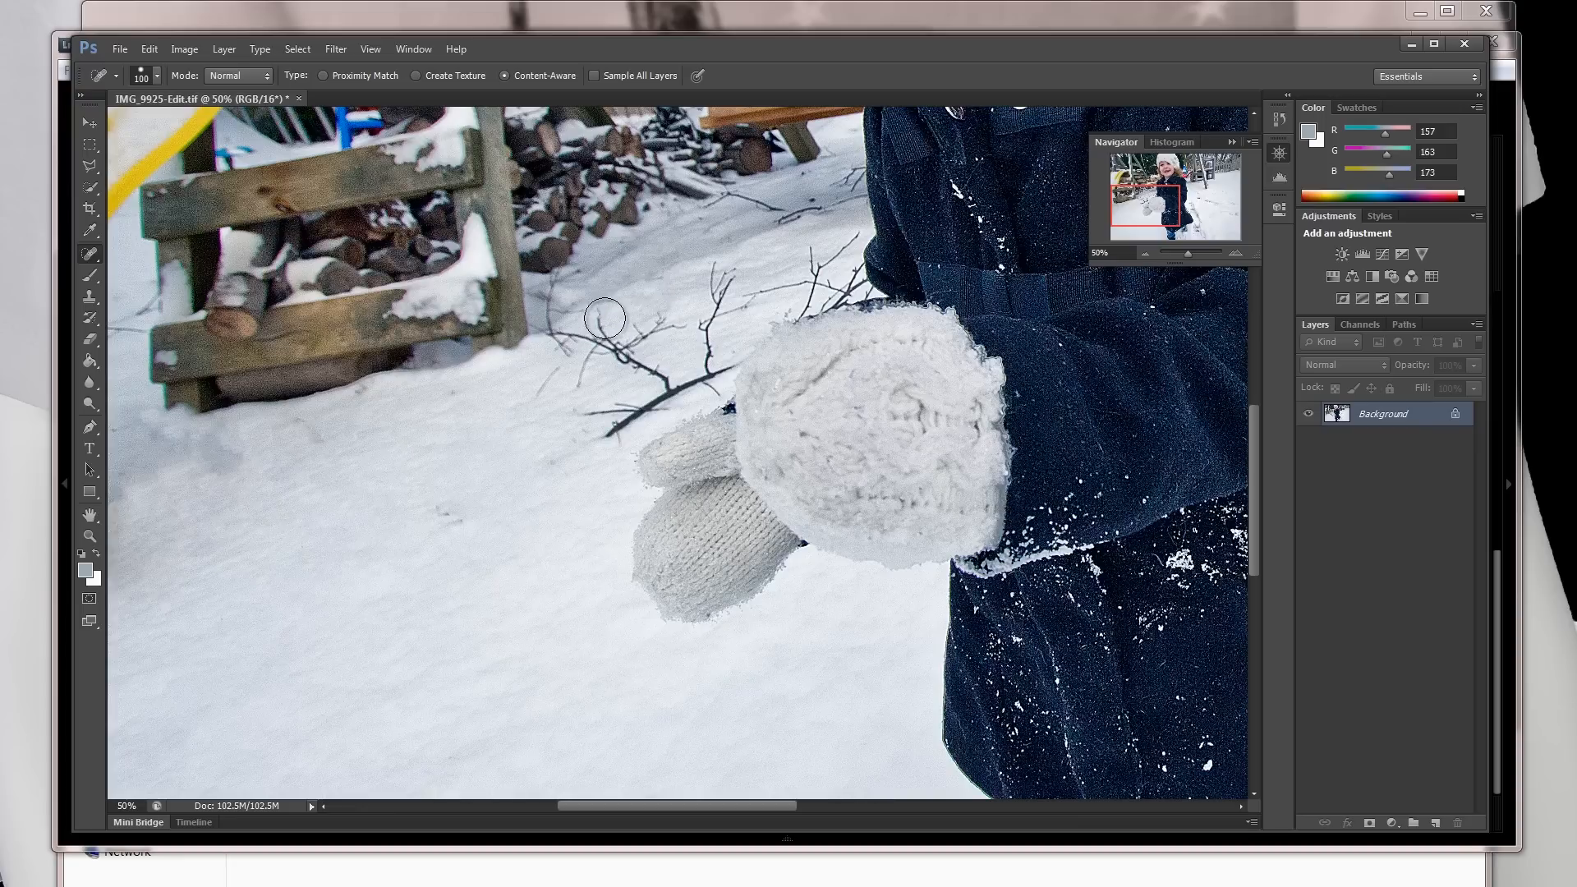
{"action": "left_click", "coordinate": [603, 314]}
{"action": "left_click", "coordinate": [557, 300]}
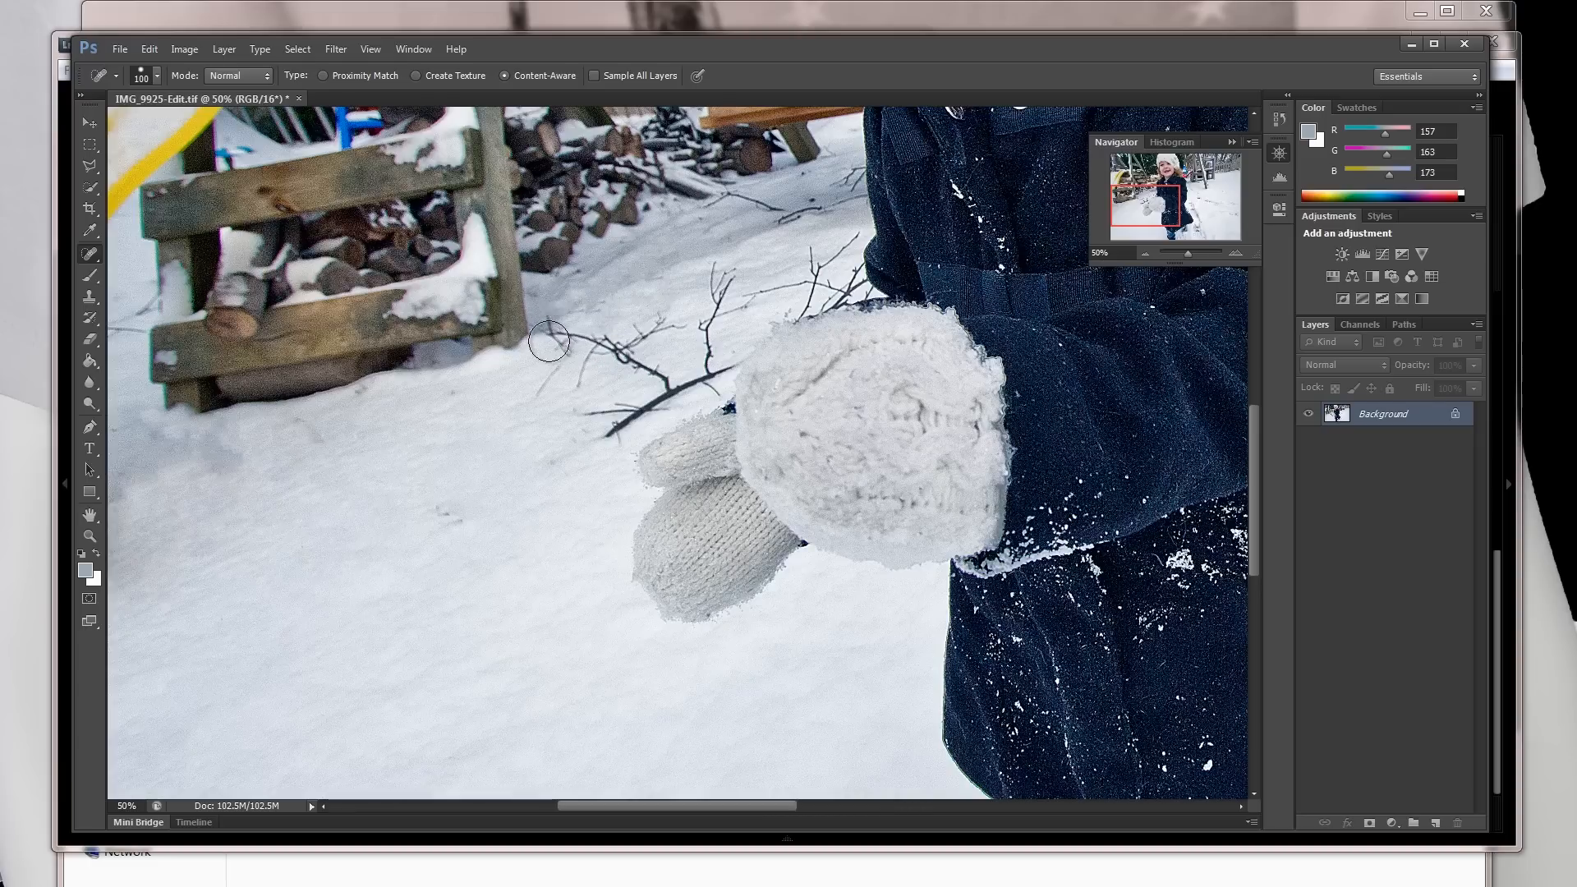
{"action": "left_click", "coordinate": [549, 307]}
{"action": "left_click", "coordinate": [553, 331]}
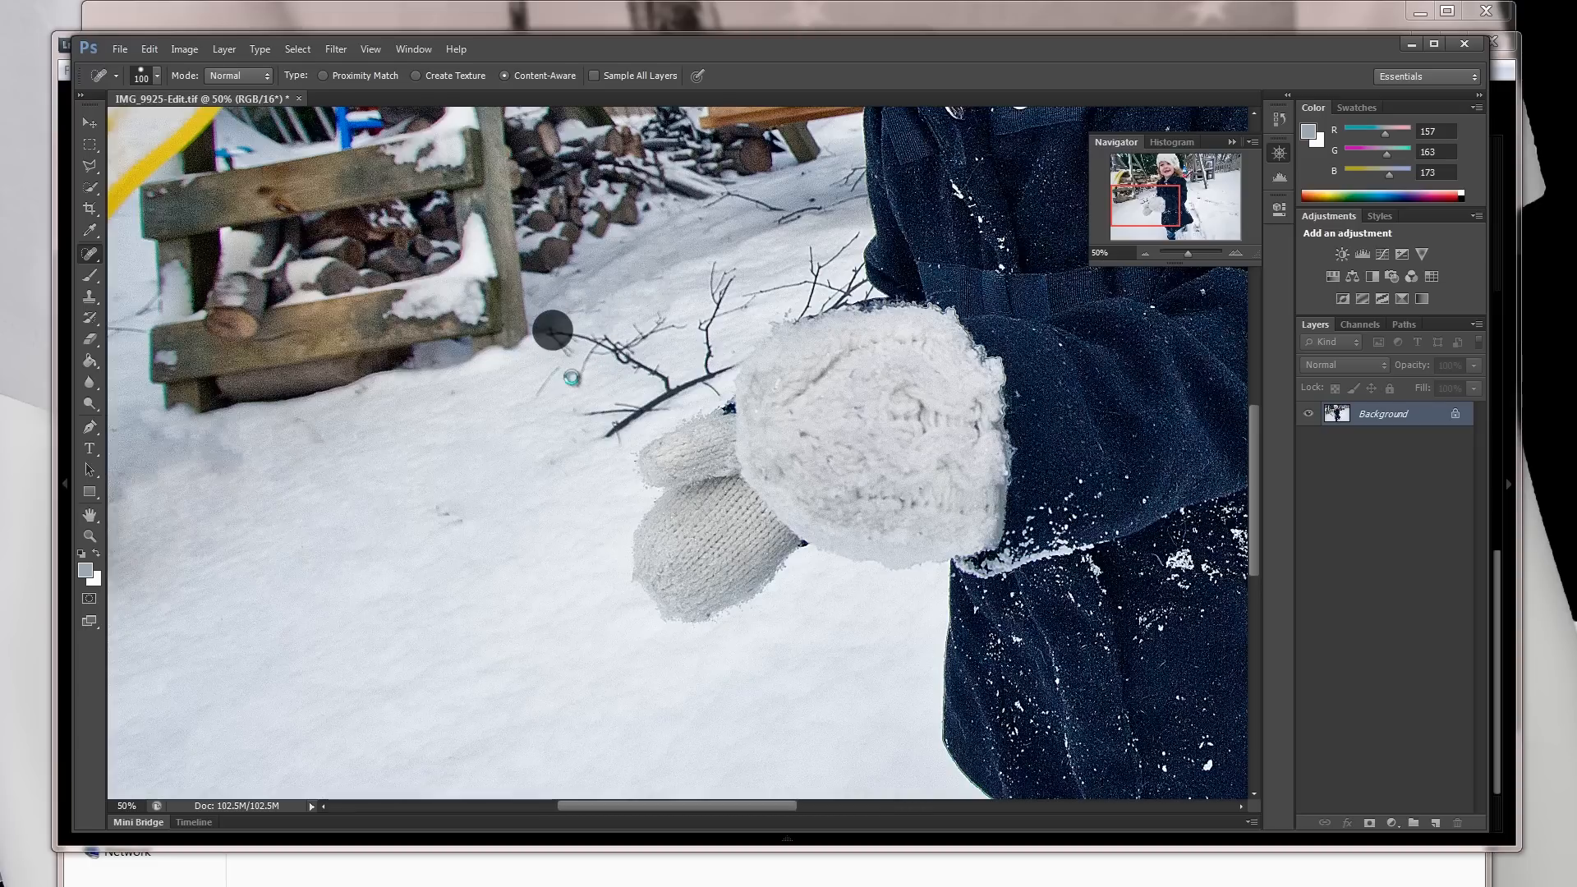
- Heal the outer end of the thick stick beside the mitten and the leftmost tips of the forked twig
{"action": "left_click", "coordinate": [551, 386]}
{"action": "left_click", "coordinate": [599, 429]}
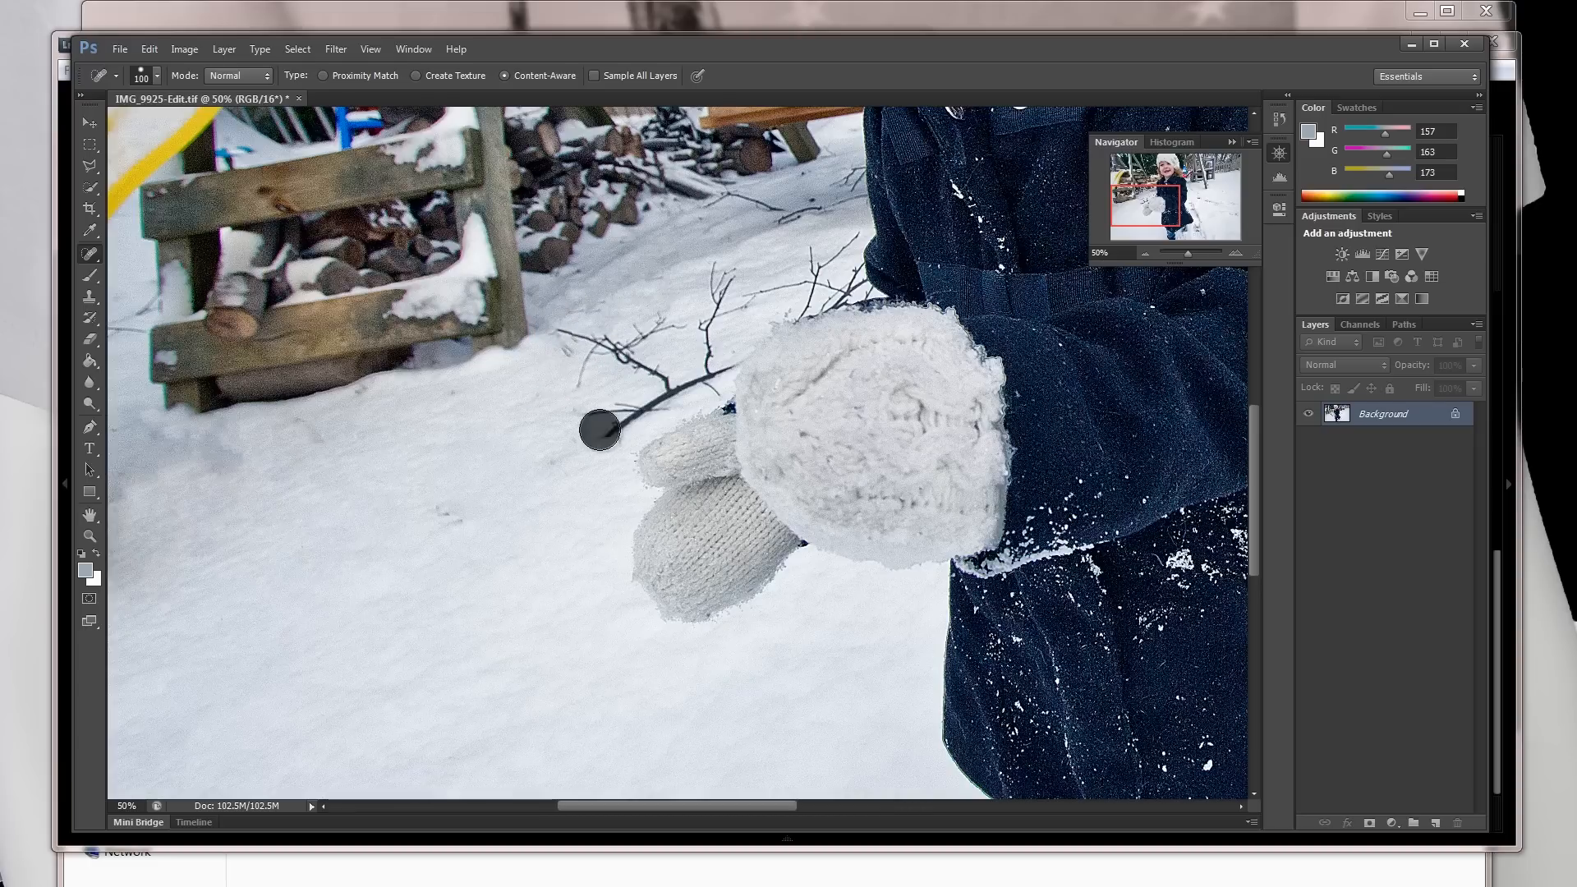
{"action": "left_click", "coordinate": [623, 427]}
{"action": "left_click", "coordinate": [598, 432]}
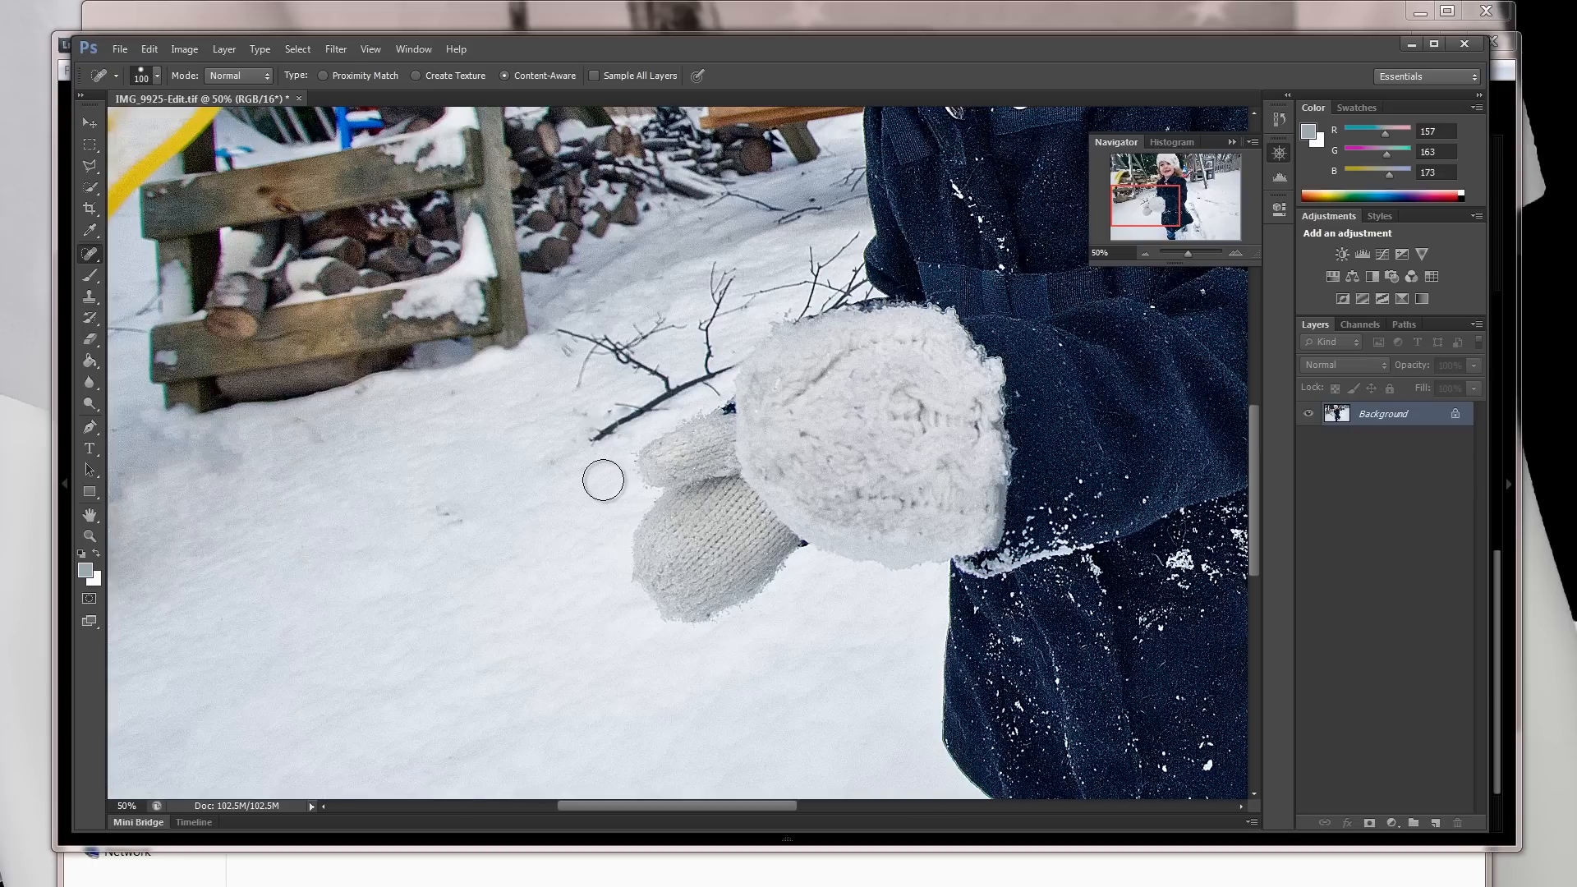
{"action": "left_click", "coordinate": [550, 371]}
{"action": "left_click", "coordinate": [563, 346]}
{"action": "left_click", "coordinate": [577, 382]}
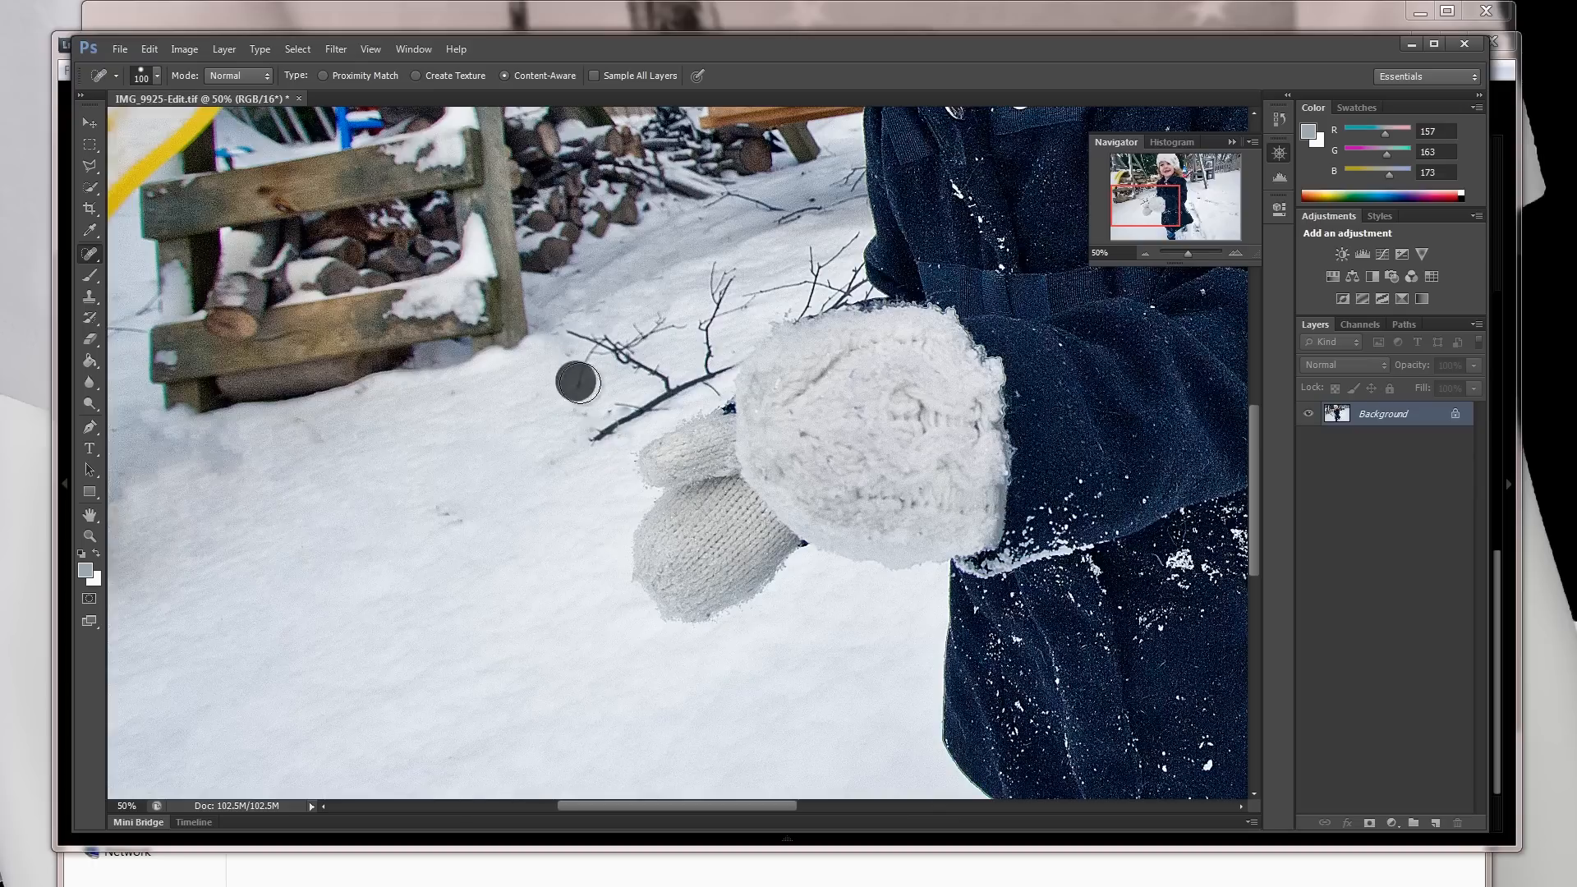
{"action": "left_click", "coordinate": [574, 341]}
- Remove the small forked branches that grow from the thick stick toward the wooden post
{"action": "left_click", "coordinate": [624, 357]}
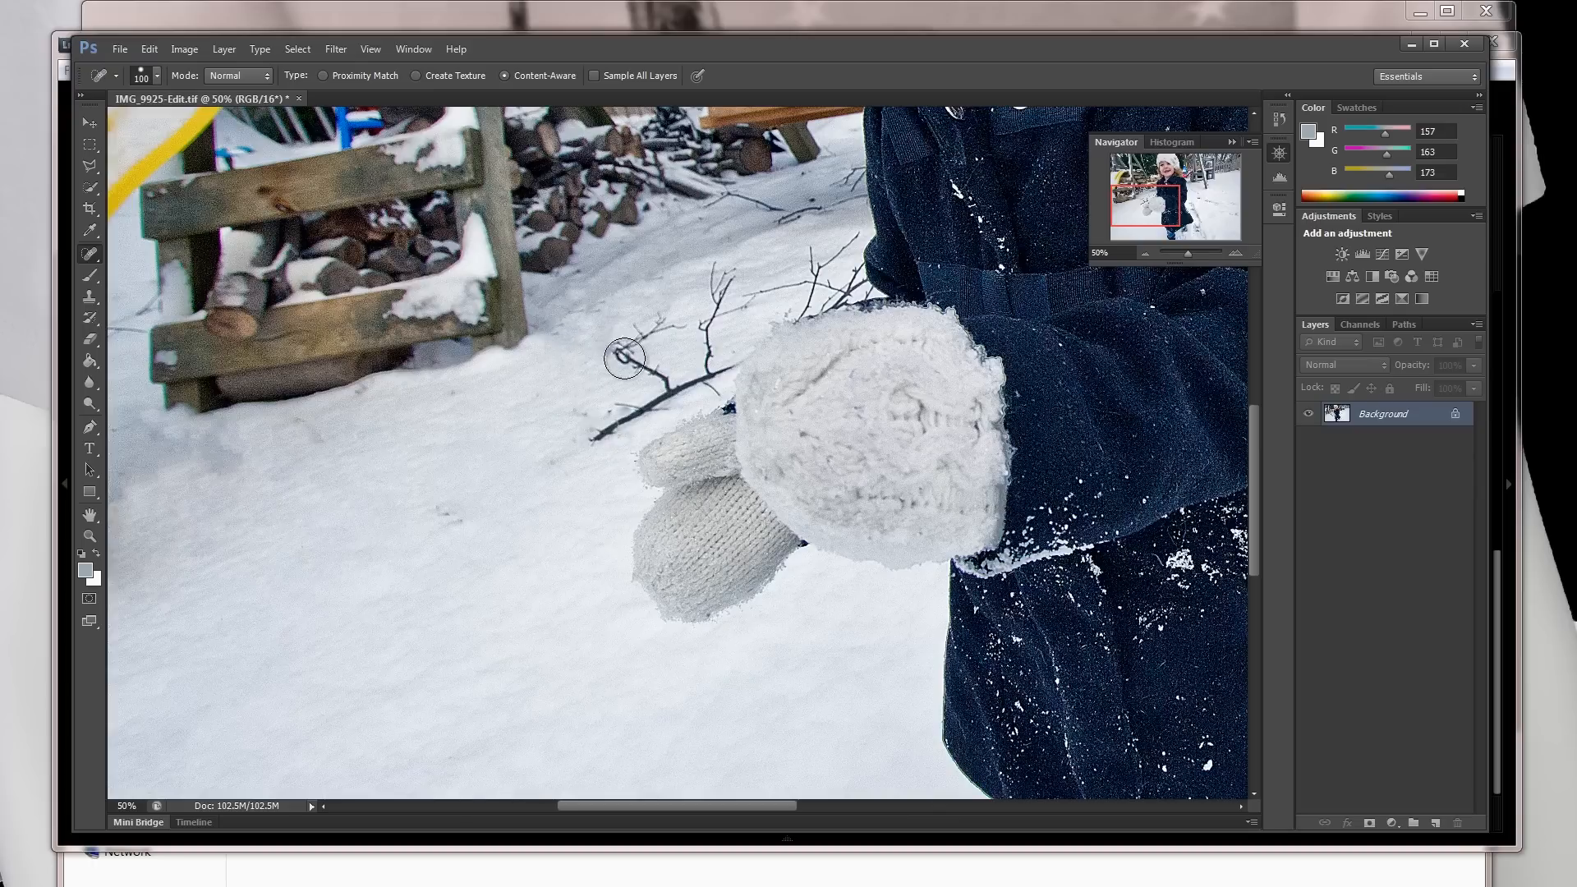
{"action": "left_click_drag", "start_coordinate": [655, 325], "coordinate": [678, 332]}
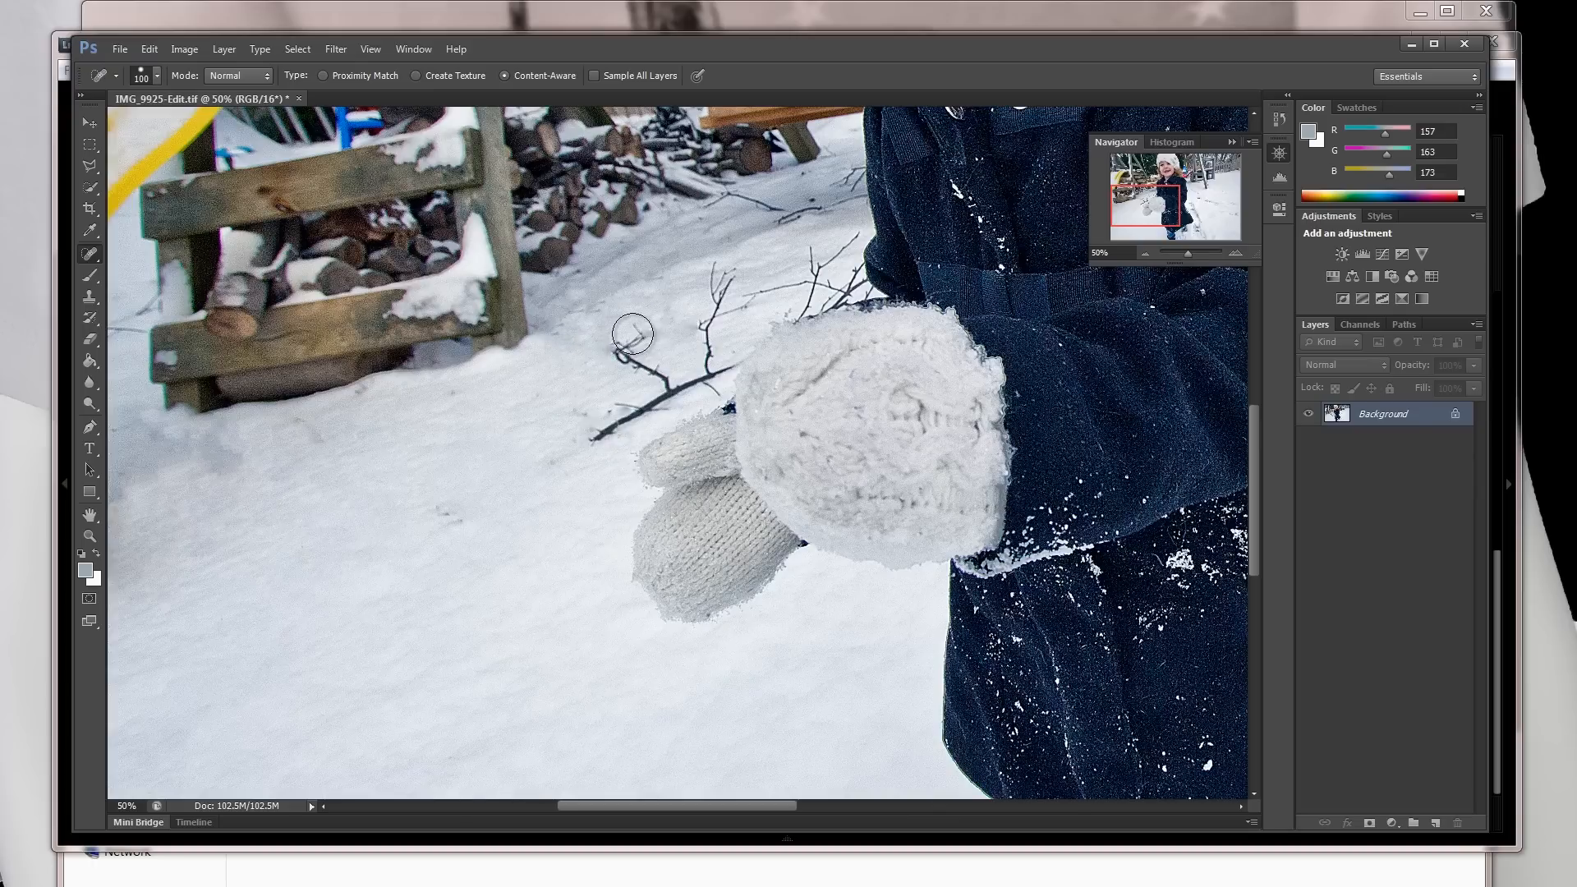
{"action": "left_click", "coordinate": [630, 338]}
{"action": "left_click", "coordinate": [622, 345]}
{"action": "left_click", "coordinate": [642, 365]}
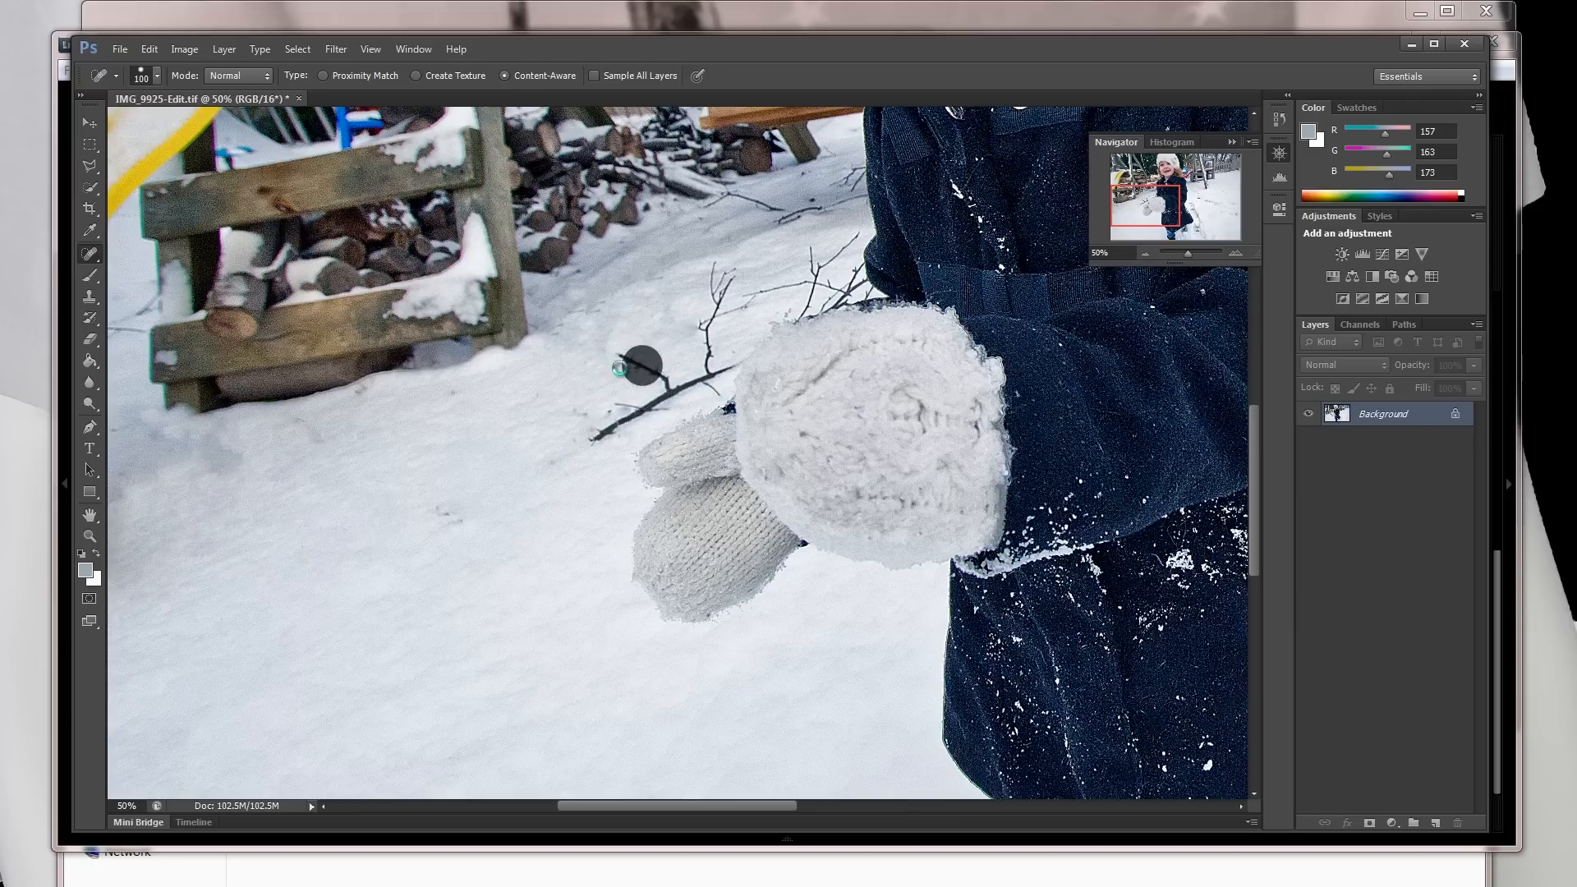
{"action": "left_click", "coordinate": [627, 356]}
{"action": "left_click", "coordinate": [655, 373]}
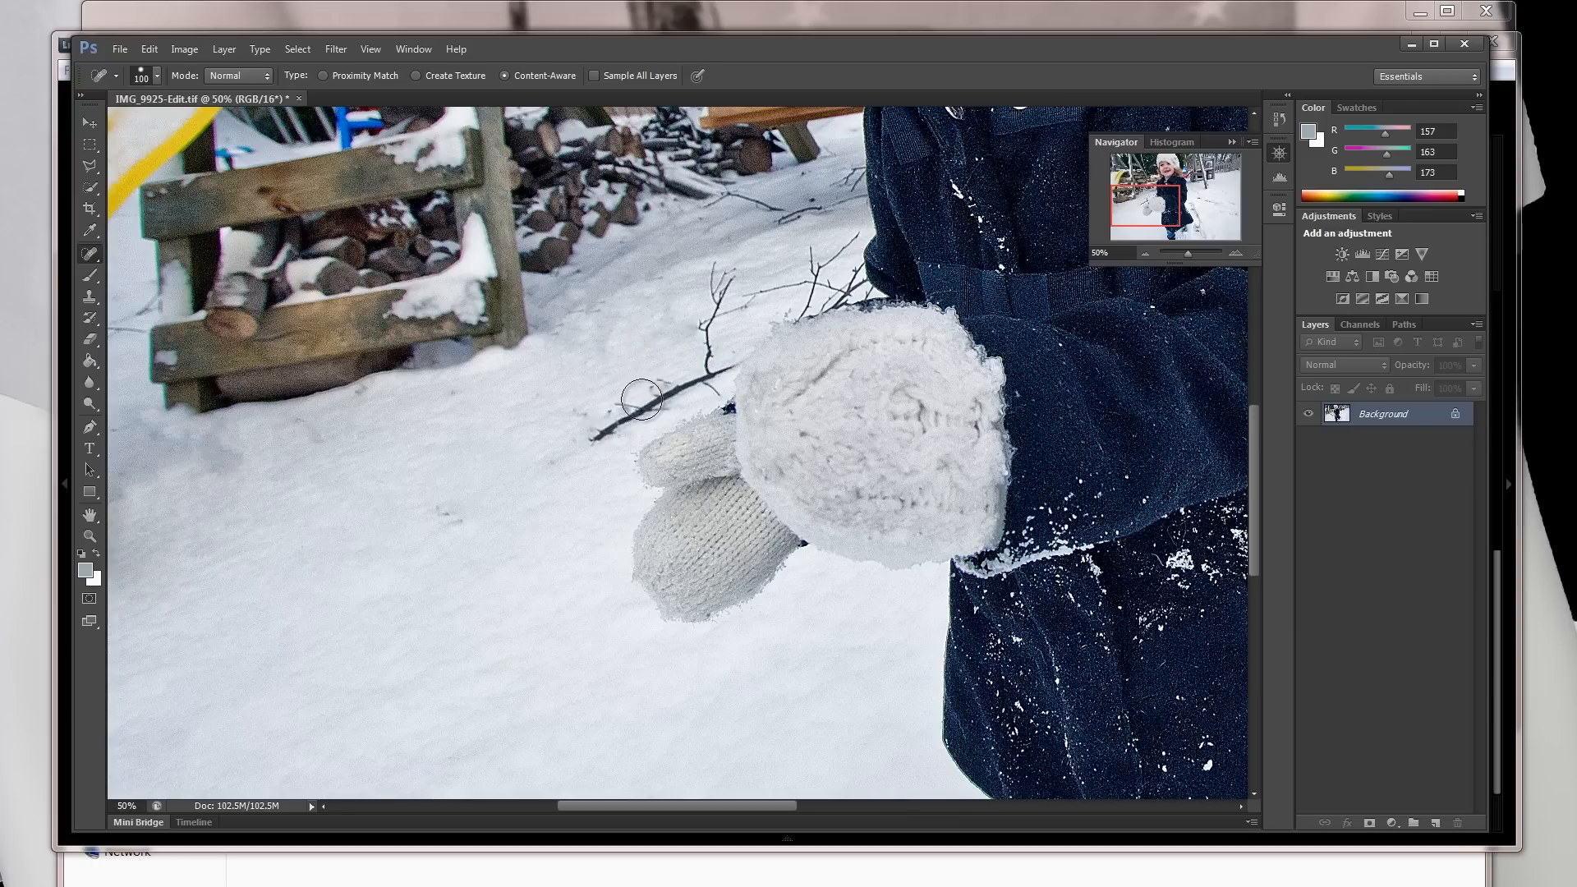
- Reduce the healing brush to size 70, shorten the thick stick's outer end and heal small marks in the open snow
{"action": "key", "text": "bracketleft"}
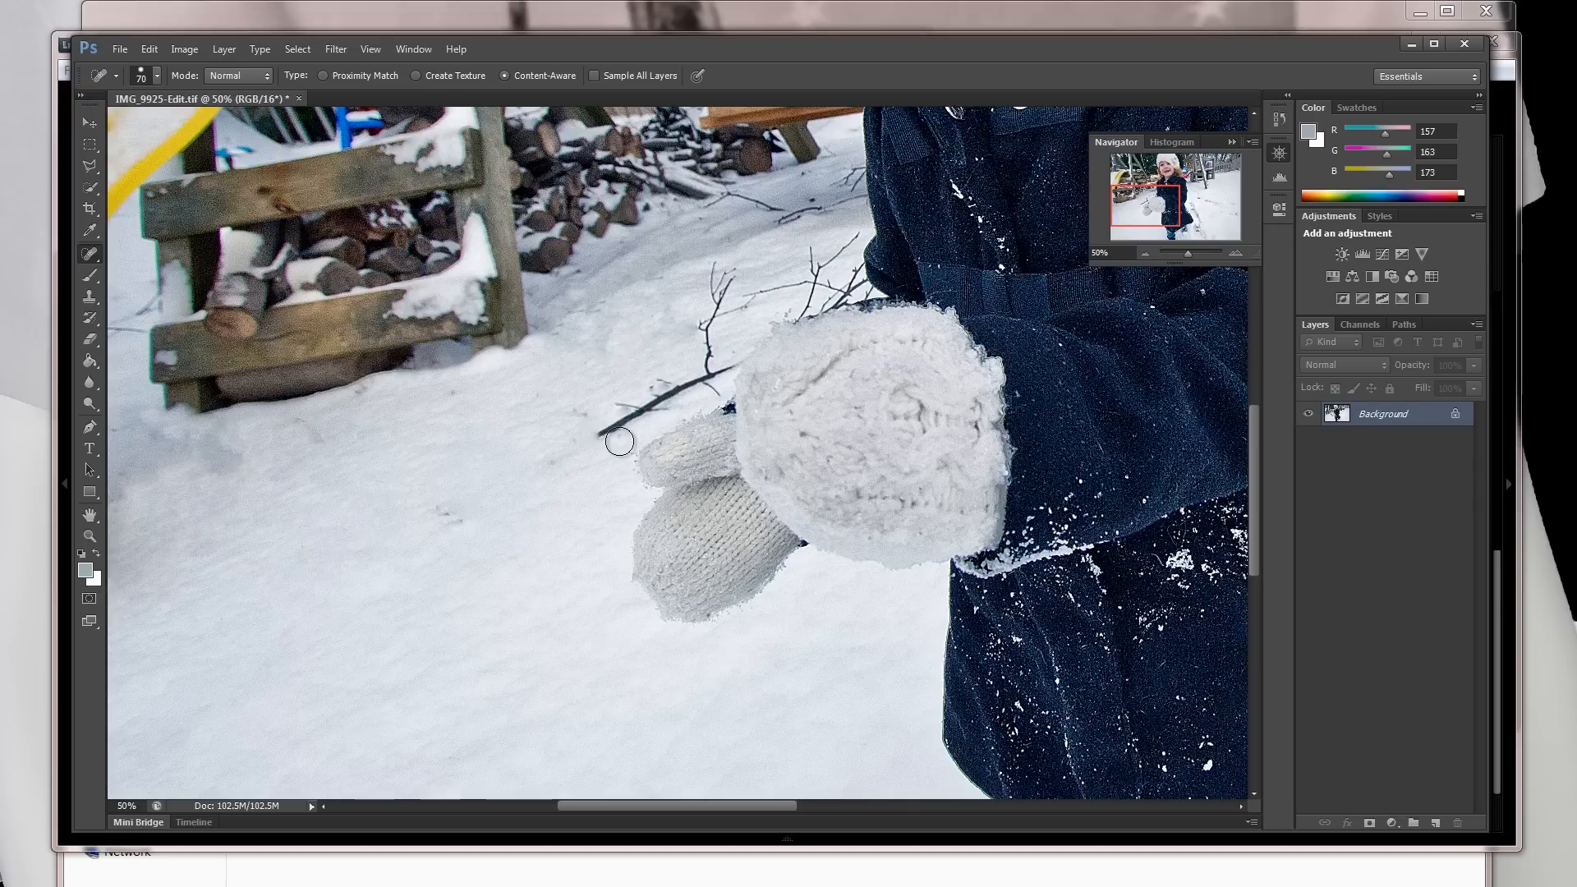
{"action": "left_click", "coordinate": [606, 431]}
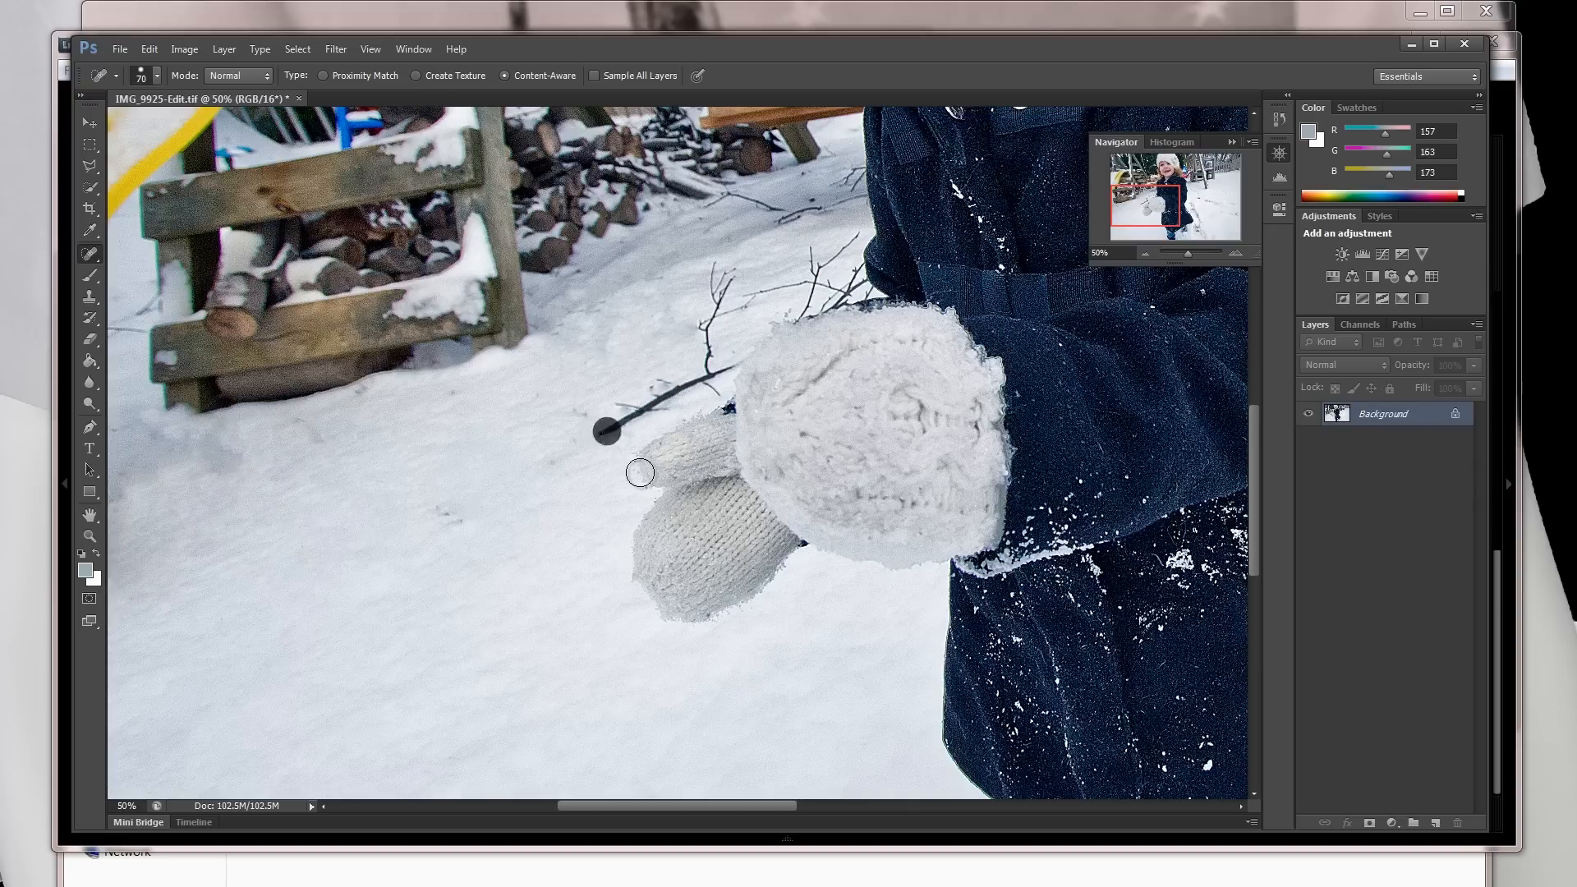
{"action": "left_click", "coordinate": [619, 420]}
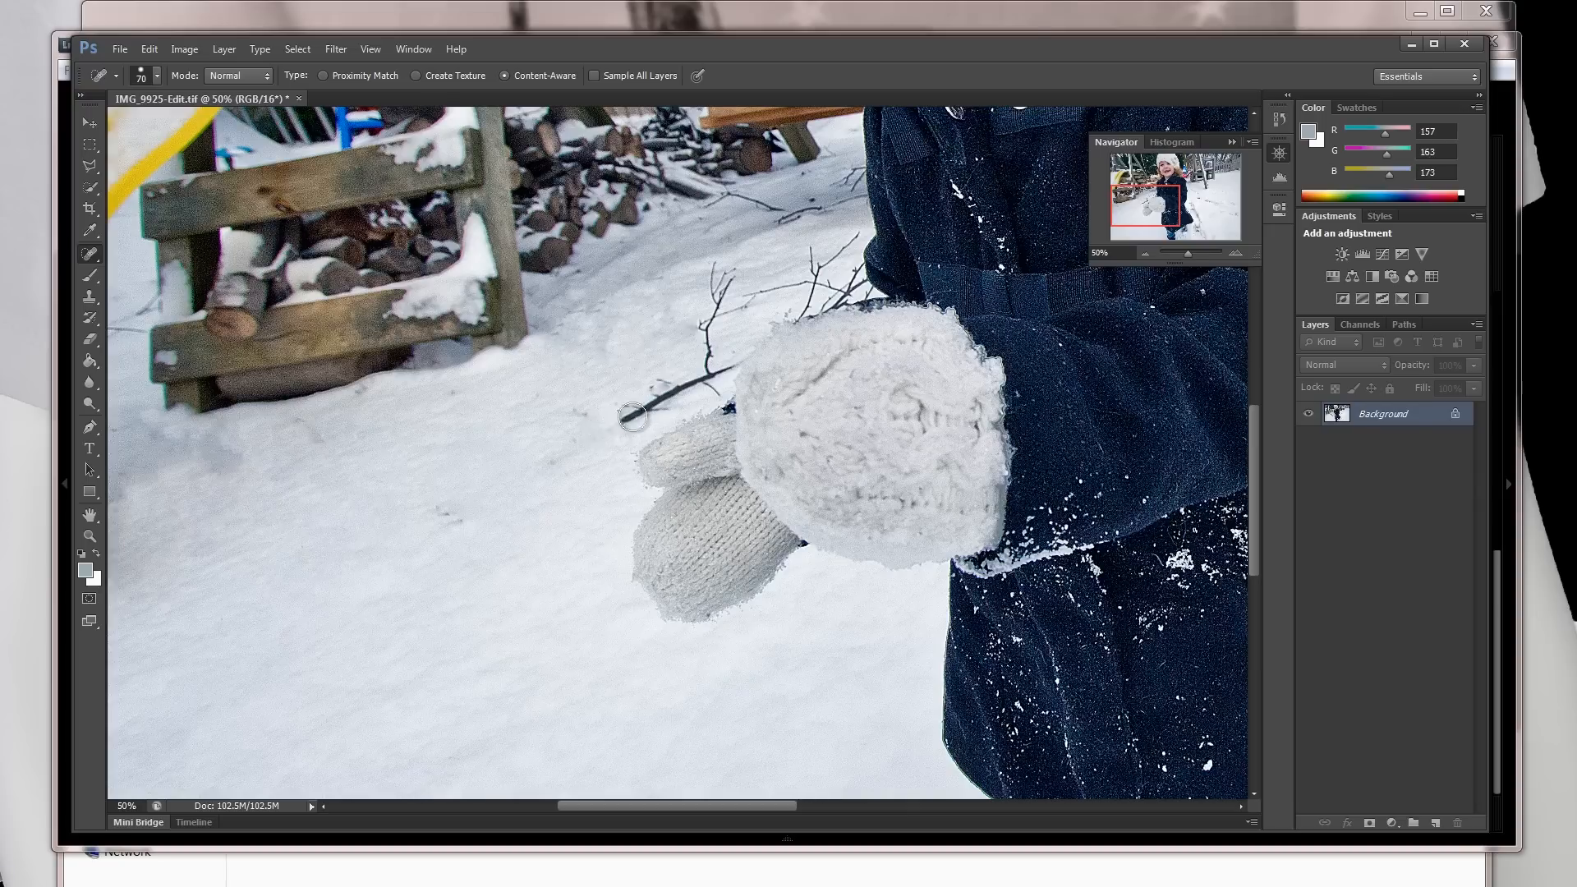
{"action": "left_click", "coordinate": [552, 462]}
{"action": "left_click", "coordinate": [451, 529]}
{"action": "left_click", "coordinate": [627, 420]}
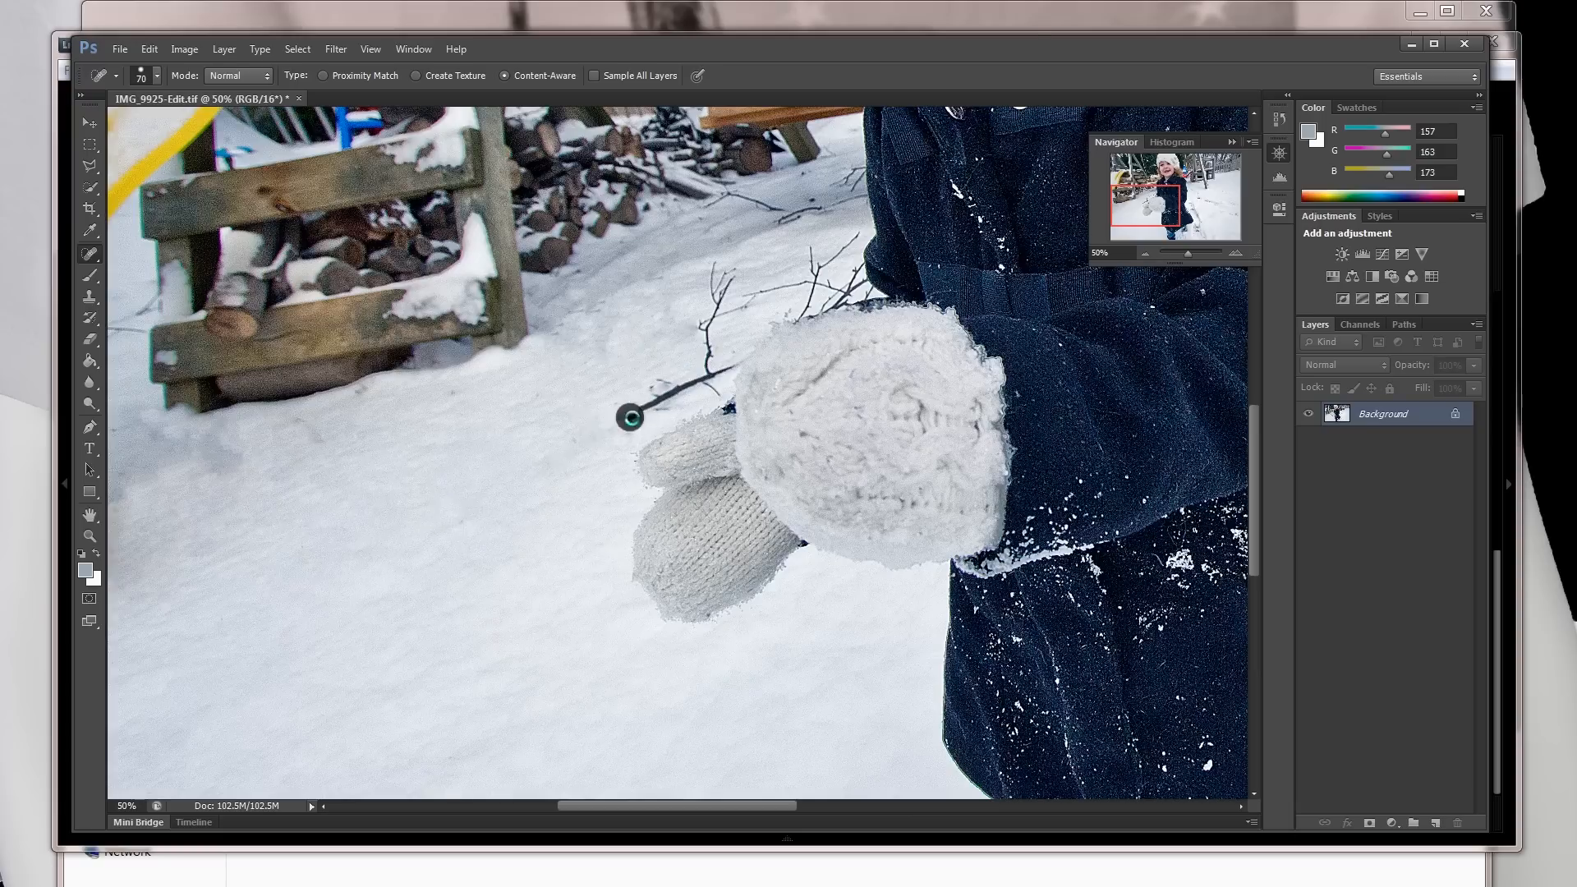
{"action": "left_click", "coordinate": [630, 418]}
- Heal away the thin twig lying in the snow between the end of the woodpile and the coat
{"action": "left_click", "coordinate": [786, 219]}
{"action": "left_click", "coordinate": [813, 215]}
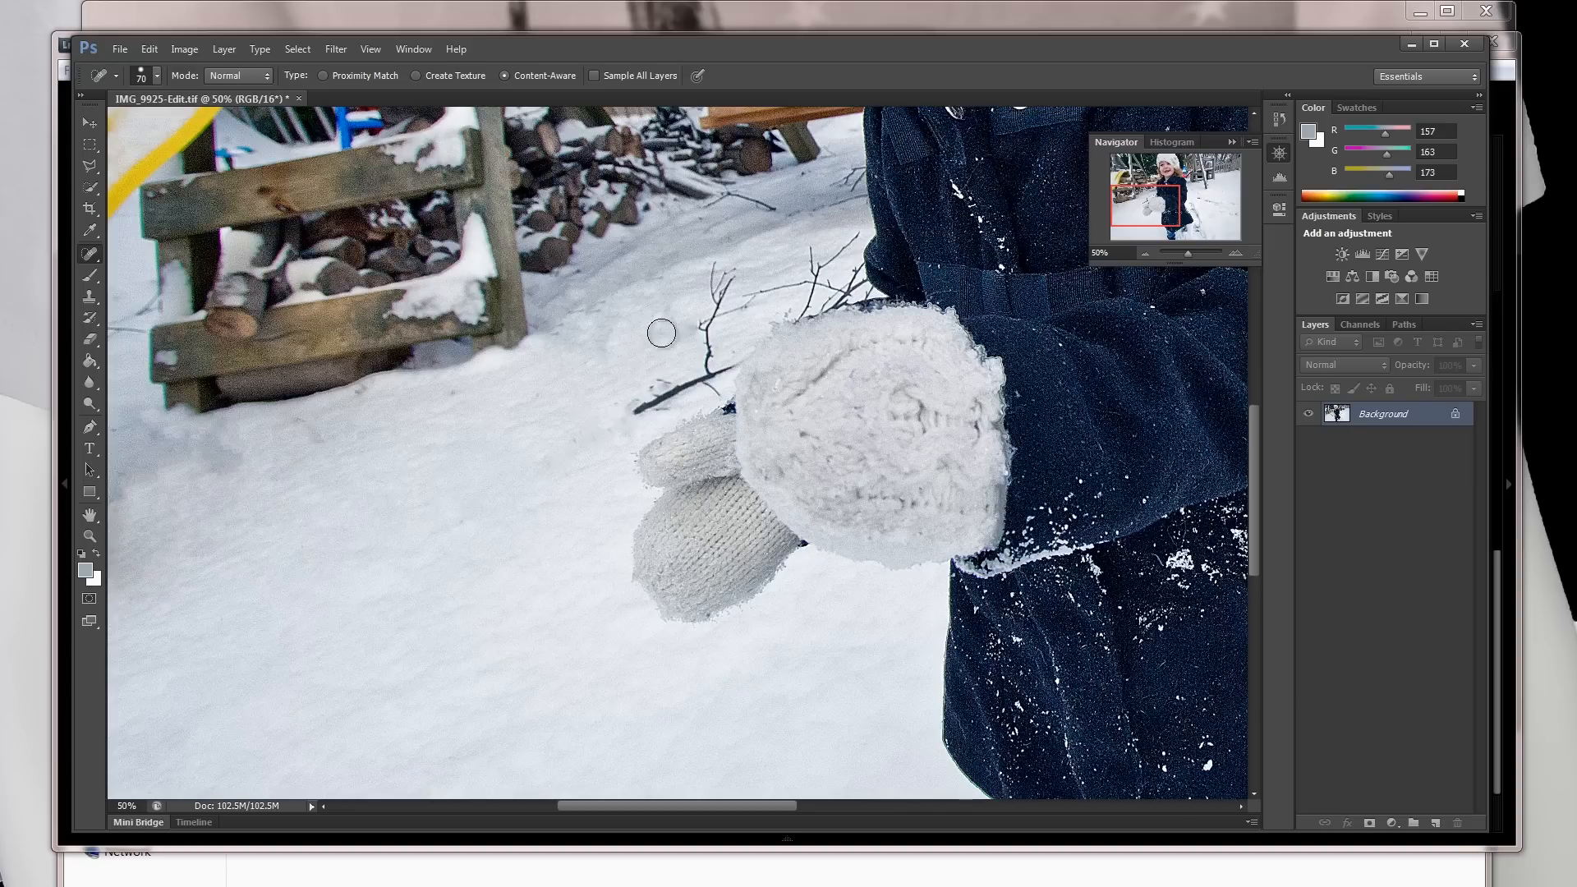
{"action": "left_click", "coordinate": [836, 190]}
{"action": "left_click", "coordinate": [796, 212]}
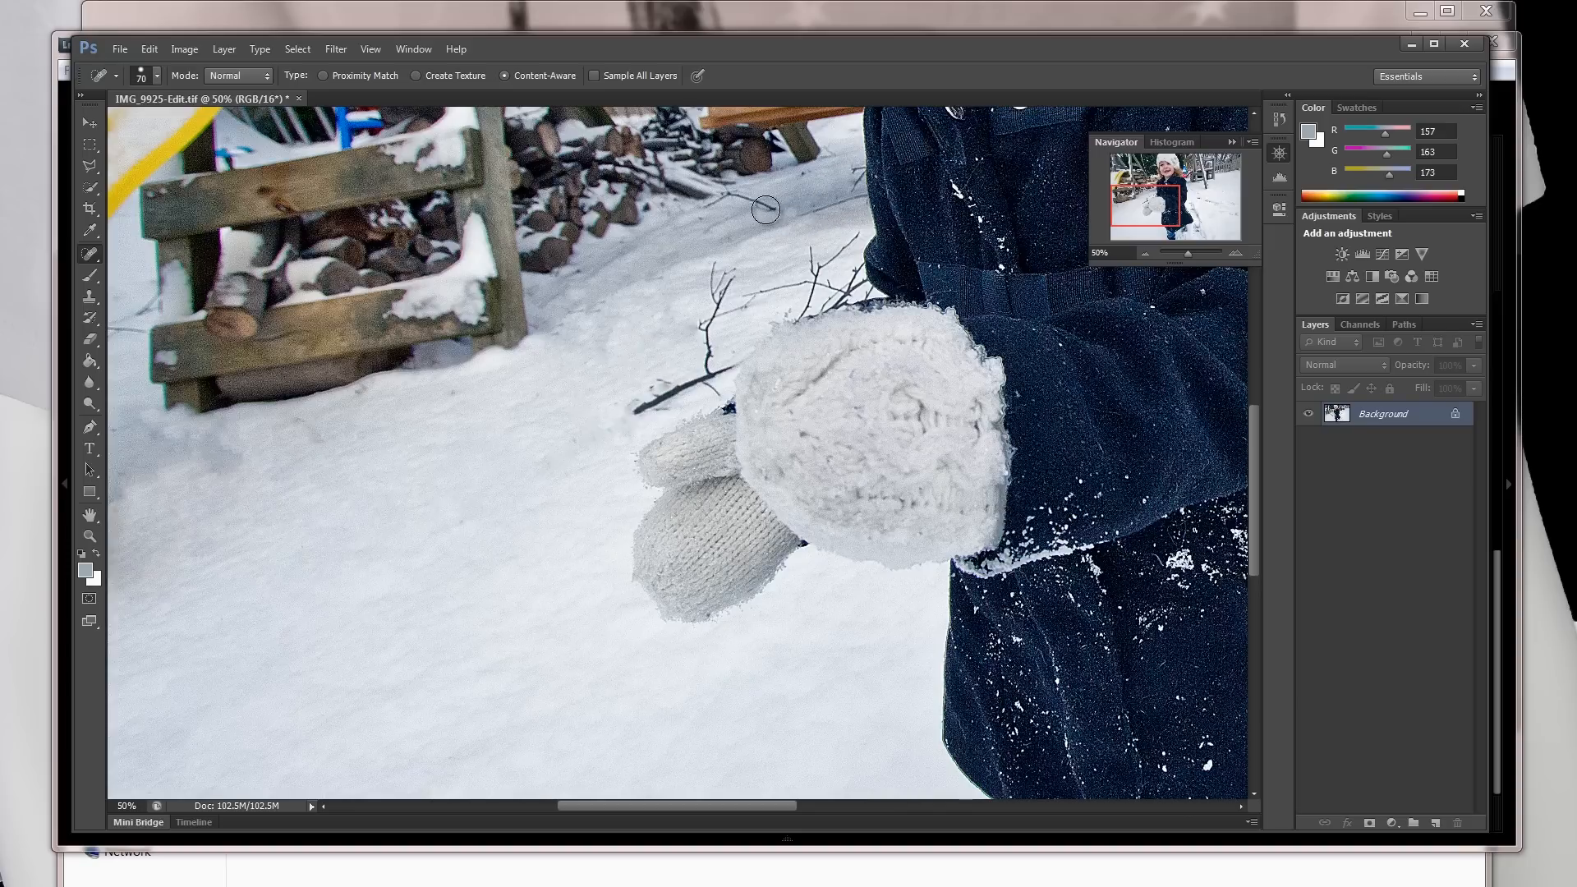
{"action": "left_click", "coordinate": [768, 210]}
{"action": "left_click", "coordinate": [753, 201]}
{"action": "left_click", "coordinate": [734, 205]}
{"action": "left_click", "coordinate": [727, 203]}
{"action": "left_click", "coordinate": [712, 211]}
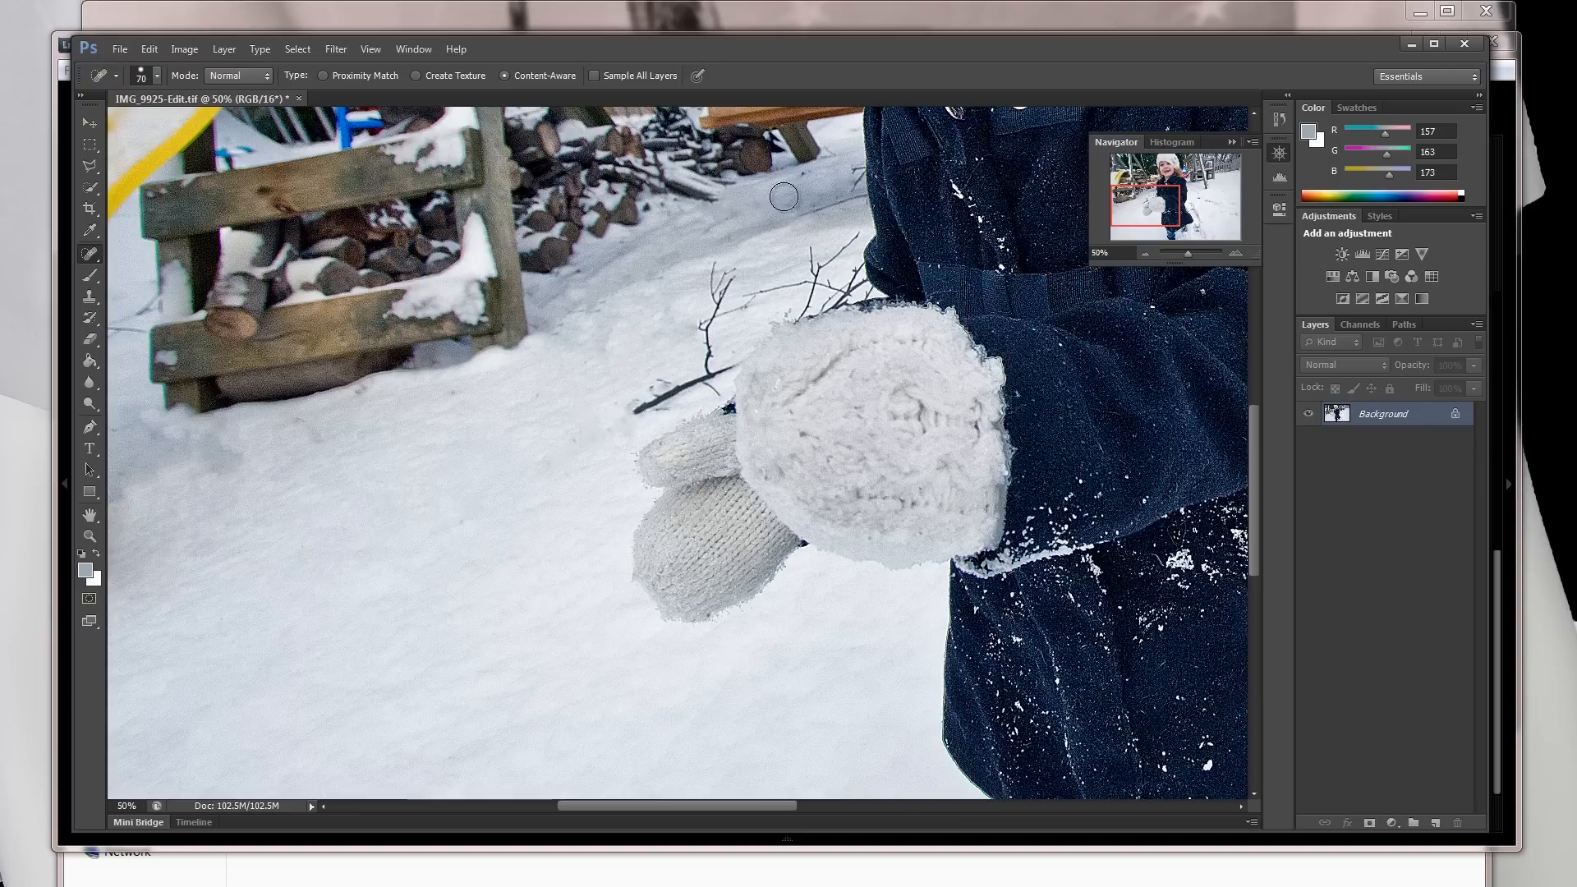
- Clean up the faint leftover marks in the snow along the coat's edge next to the woodpile
{"action": "left_click", "coordinate": [848, 176]}
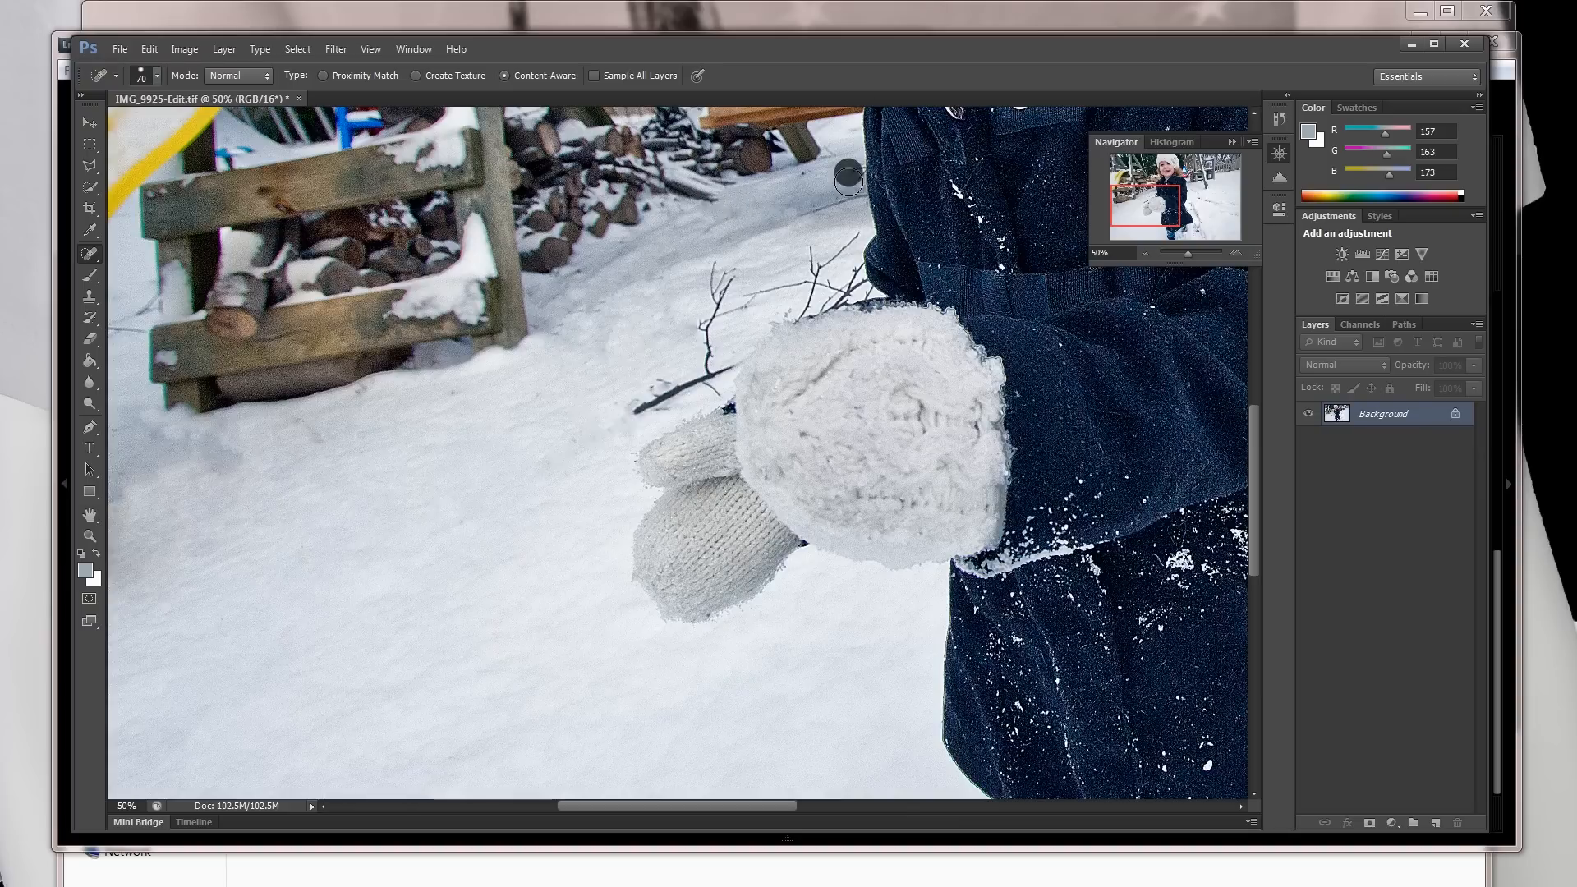
{"action": "left_click", "coordinate": [814, 212]}
{"action": "left_click", "coordinate": [826, 206]}
{"action": "left_click", "coordinate": [844, 203]}
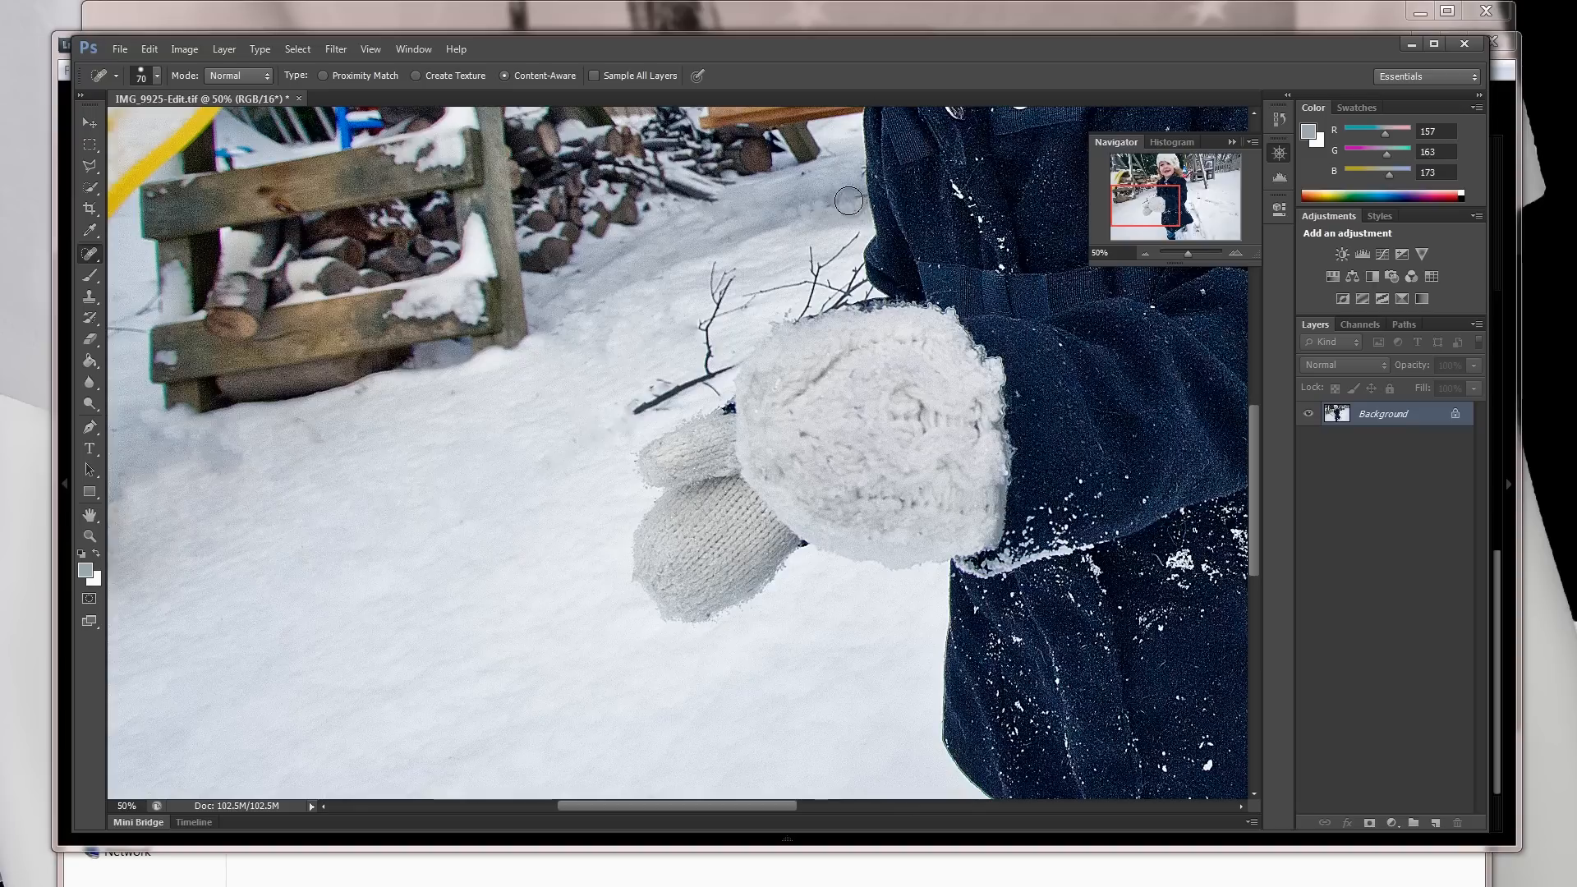
{"action": "left_click", "coordinate": [848, 199]}
{"action": "left_click", "coordinate": [793, 226]}
{"action": "left_click", "coordinate": [817, 209]}
- Cover the upright twig above the mitten with sampled clean snow, using the Clone Stamp at size 300
{"action": "left_click", "coordinate": [93, 298]}
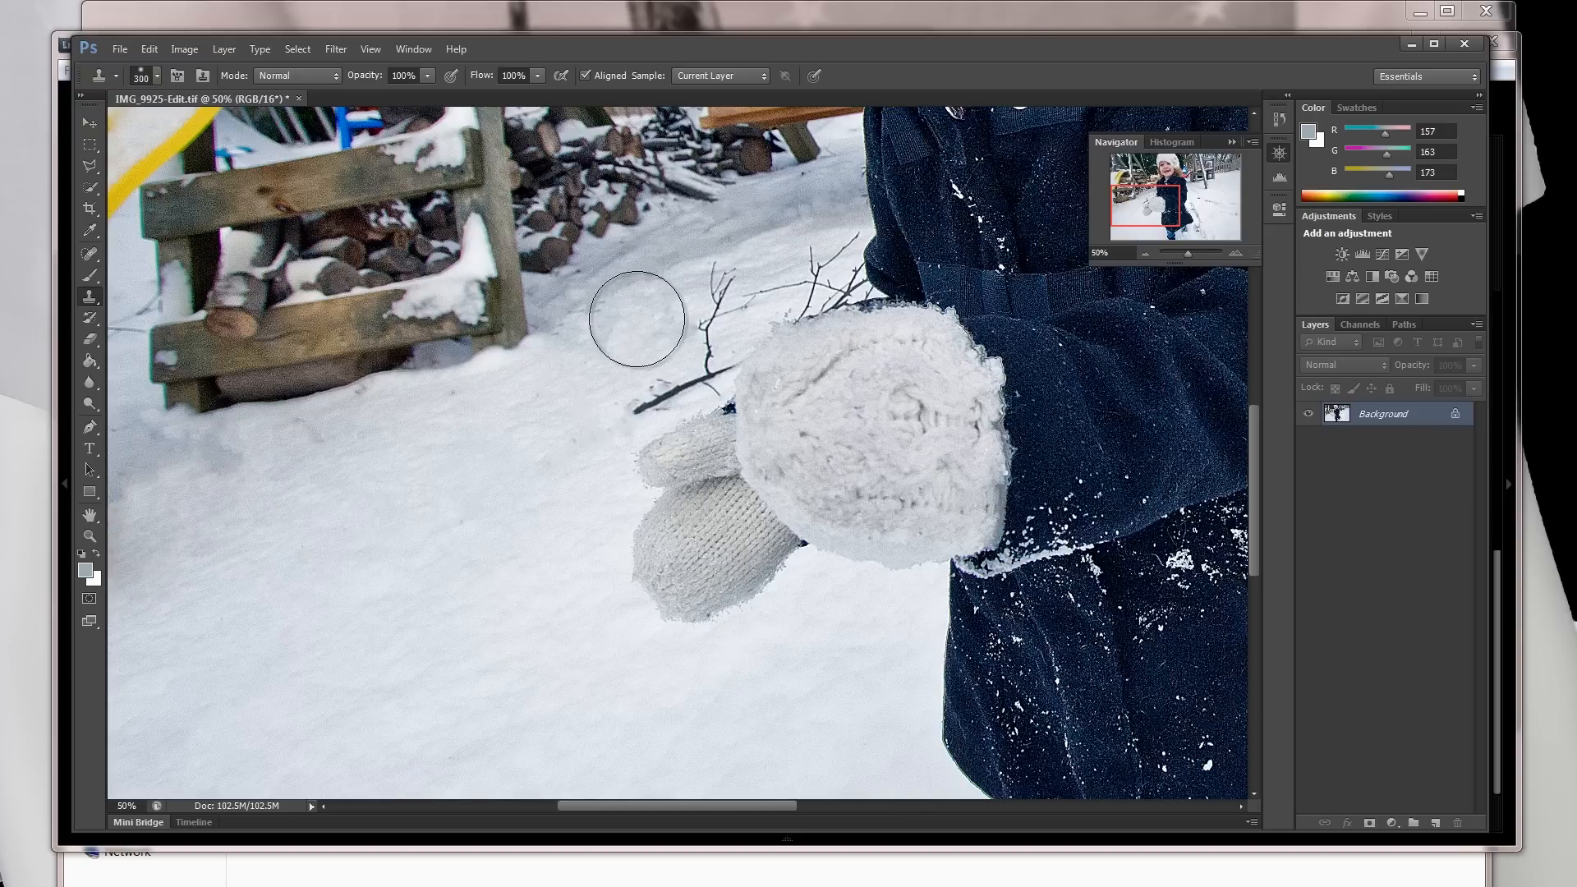
{"action": "left_click", "coordinate": [637, 319], "text": "alt"}
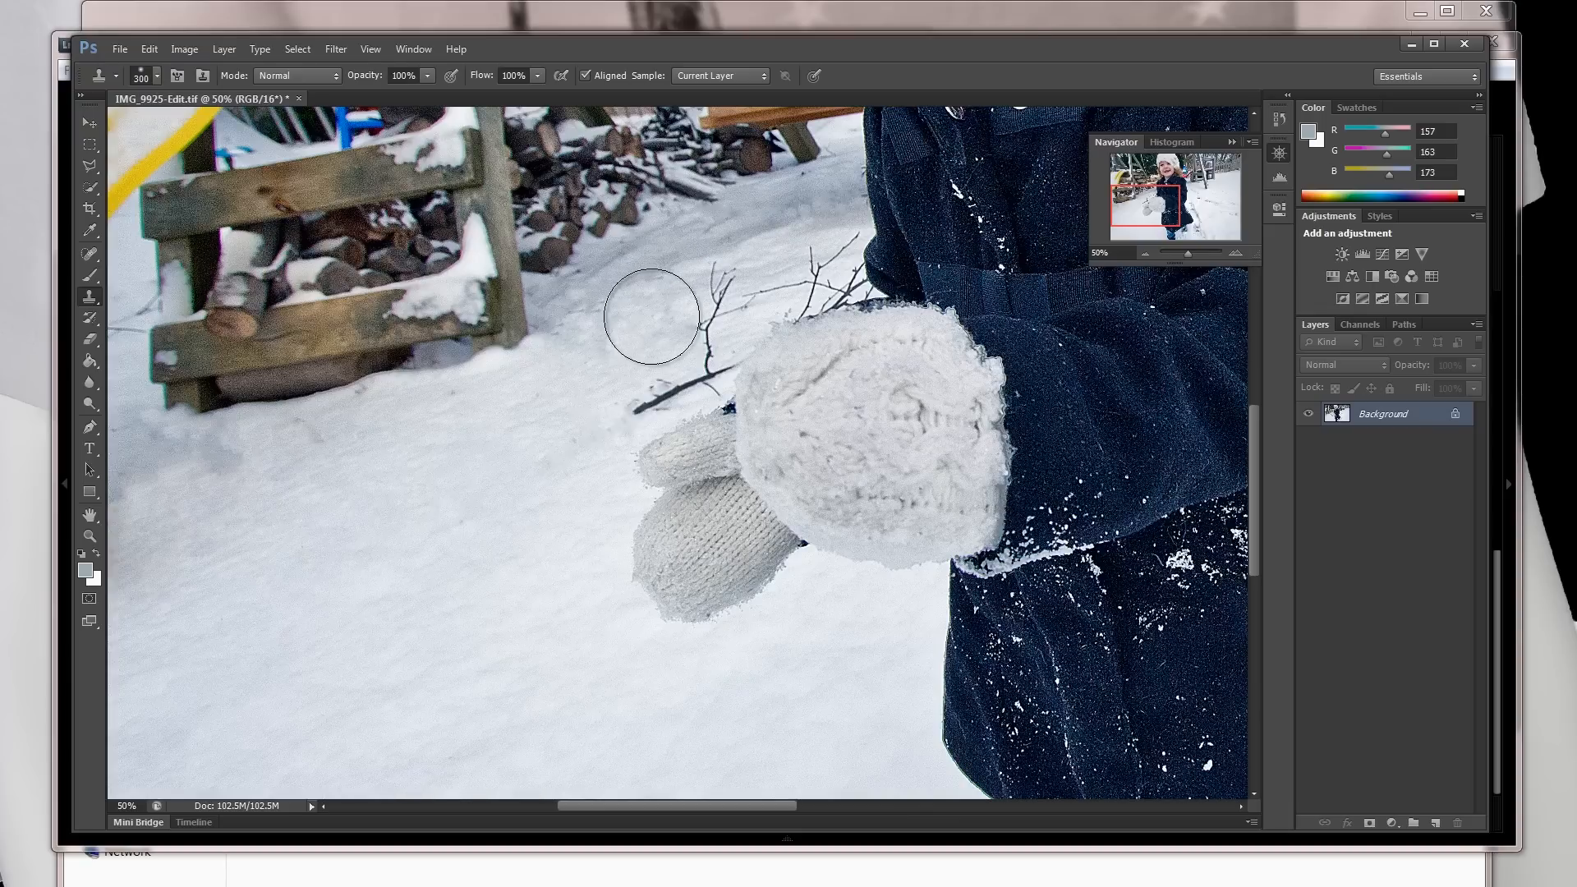
{"action": "mouse_move", "coordinate": [654, 307]}
{"action": "left_mouse_down"}
{"action": "mouse_move", "coordinate": [726, 281]}
{"action": "mouse_move", "coordinate": [719, 296]}
{"action": "left_mouse_up"}
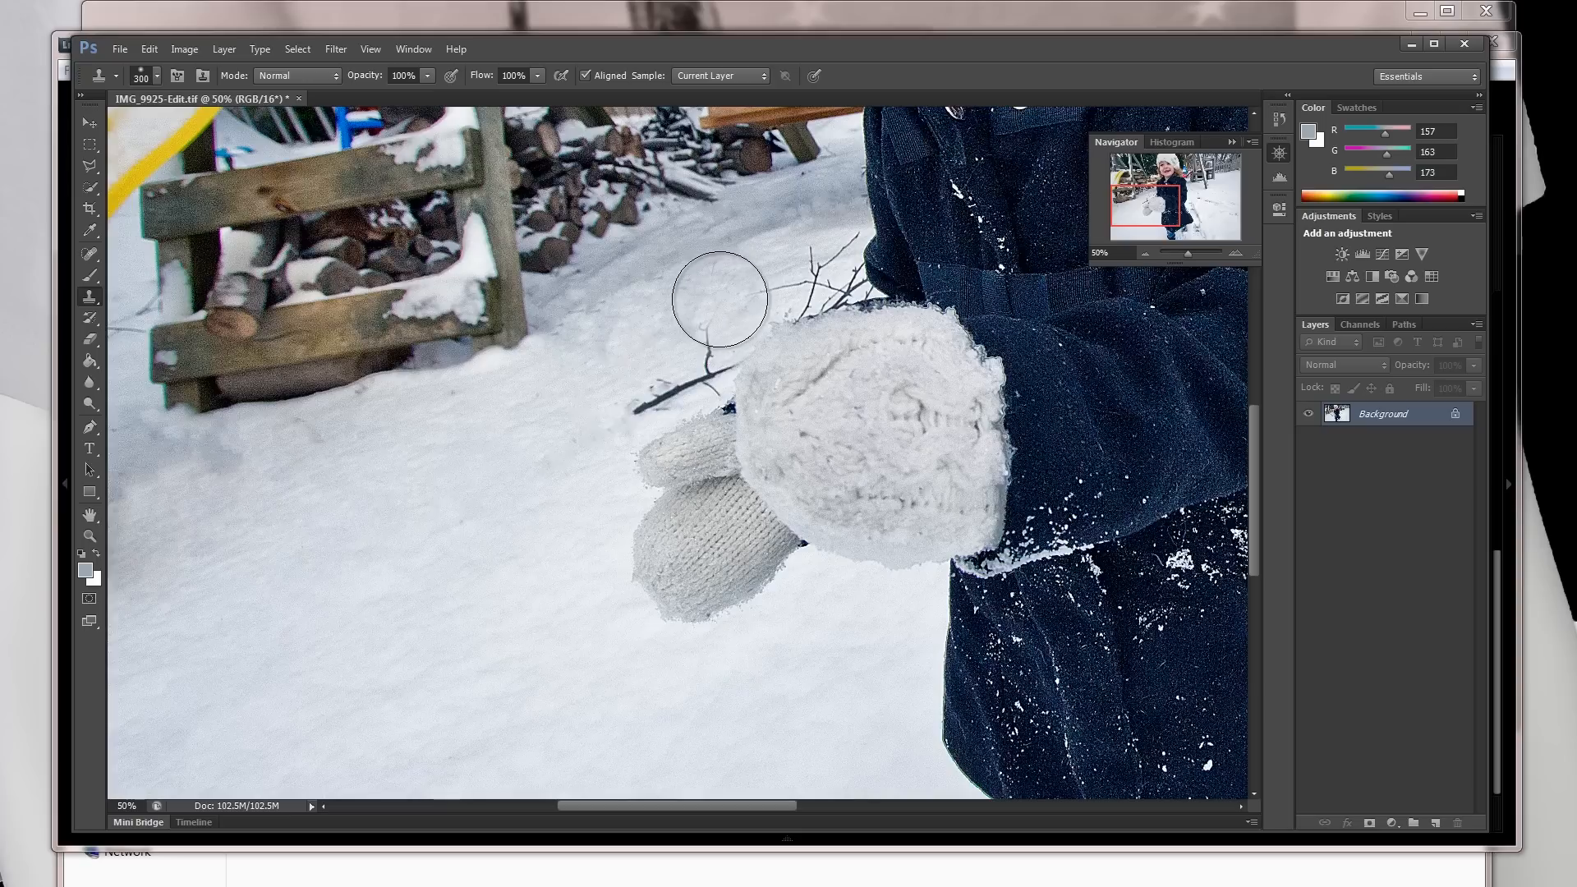
{"action": "left_click_drag", "start_coordinate": [601, 339], "coordinate": [608, 310]}
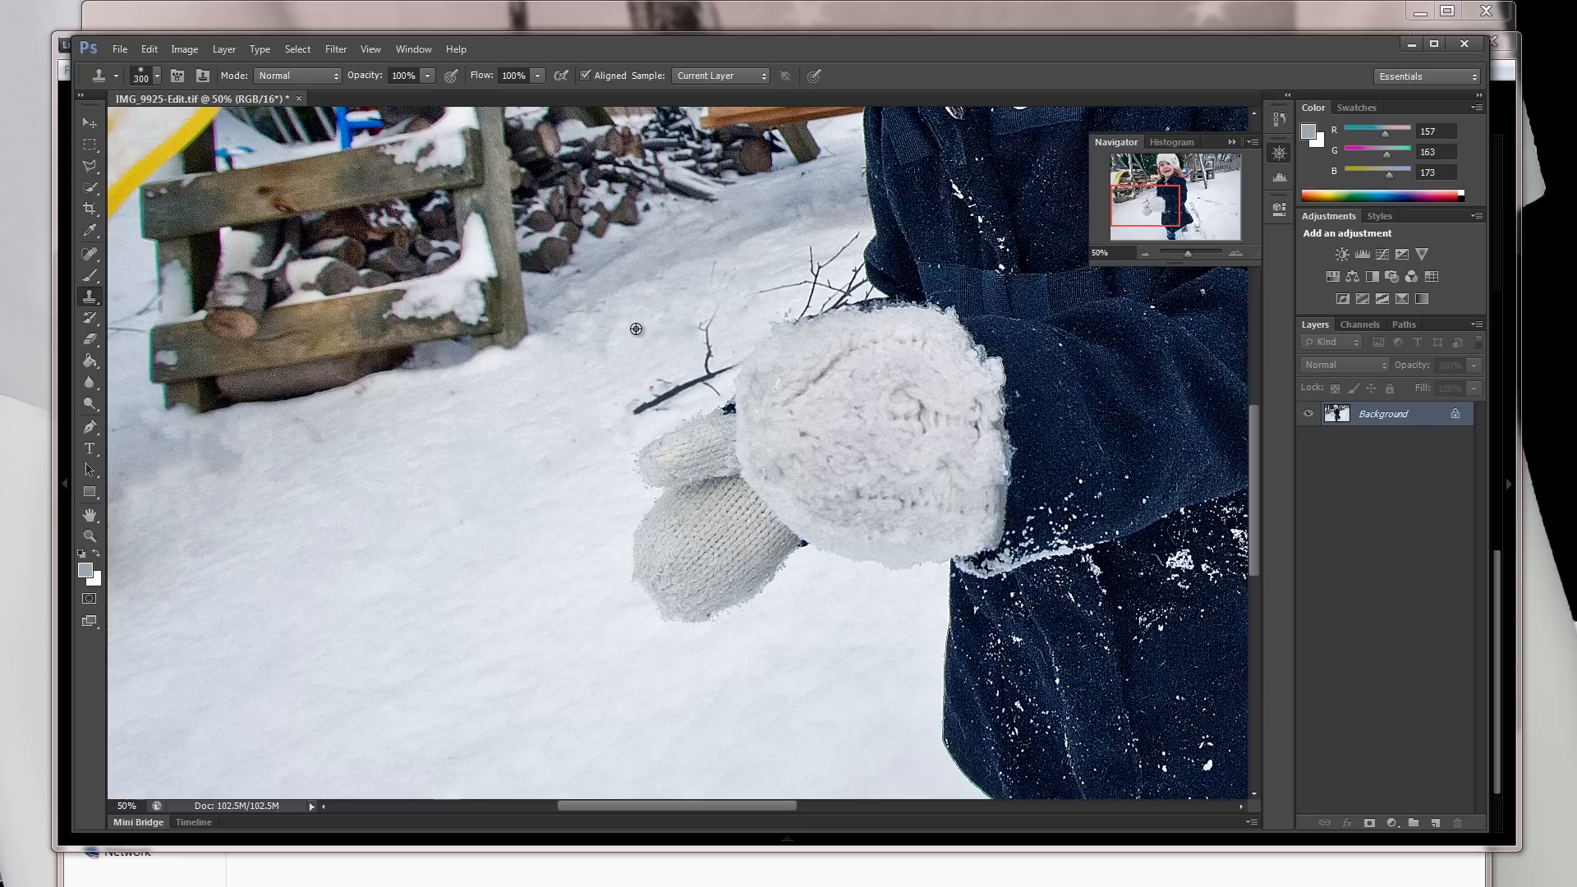
{"action": "left_click", "coordinate": [649, 325], "text": "alt"}
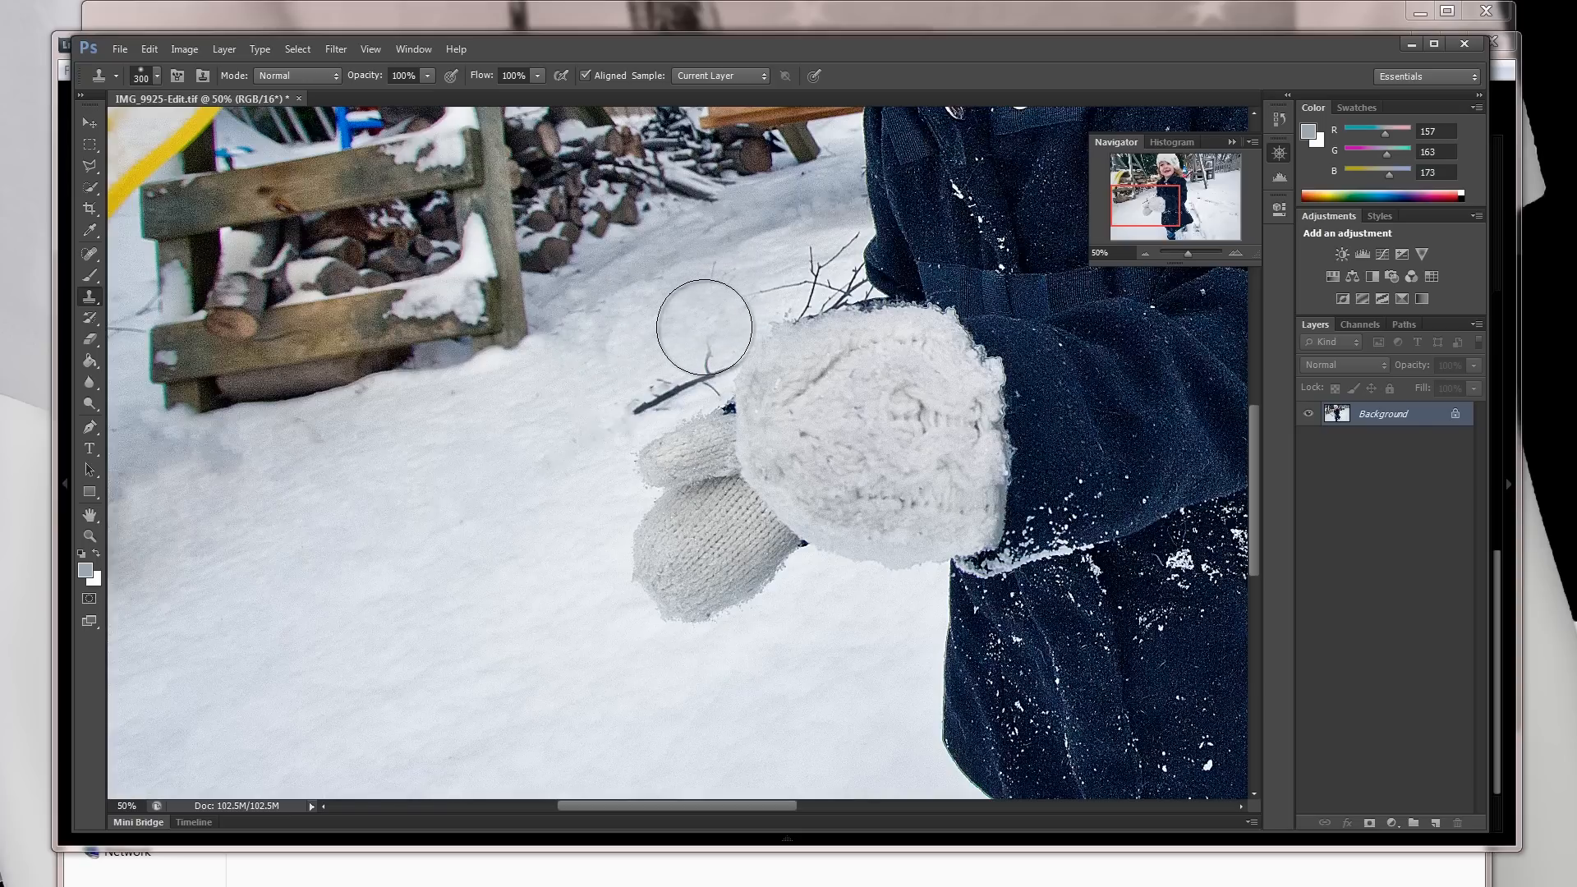
{"action": "left_click", "coordinate": [704, 327]}
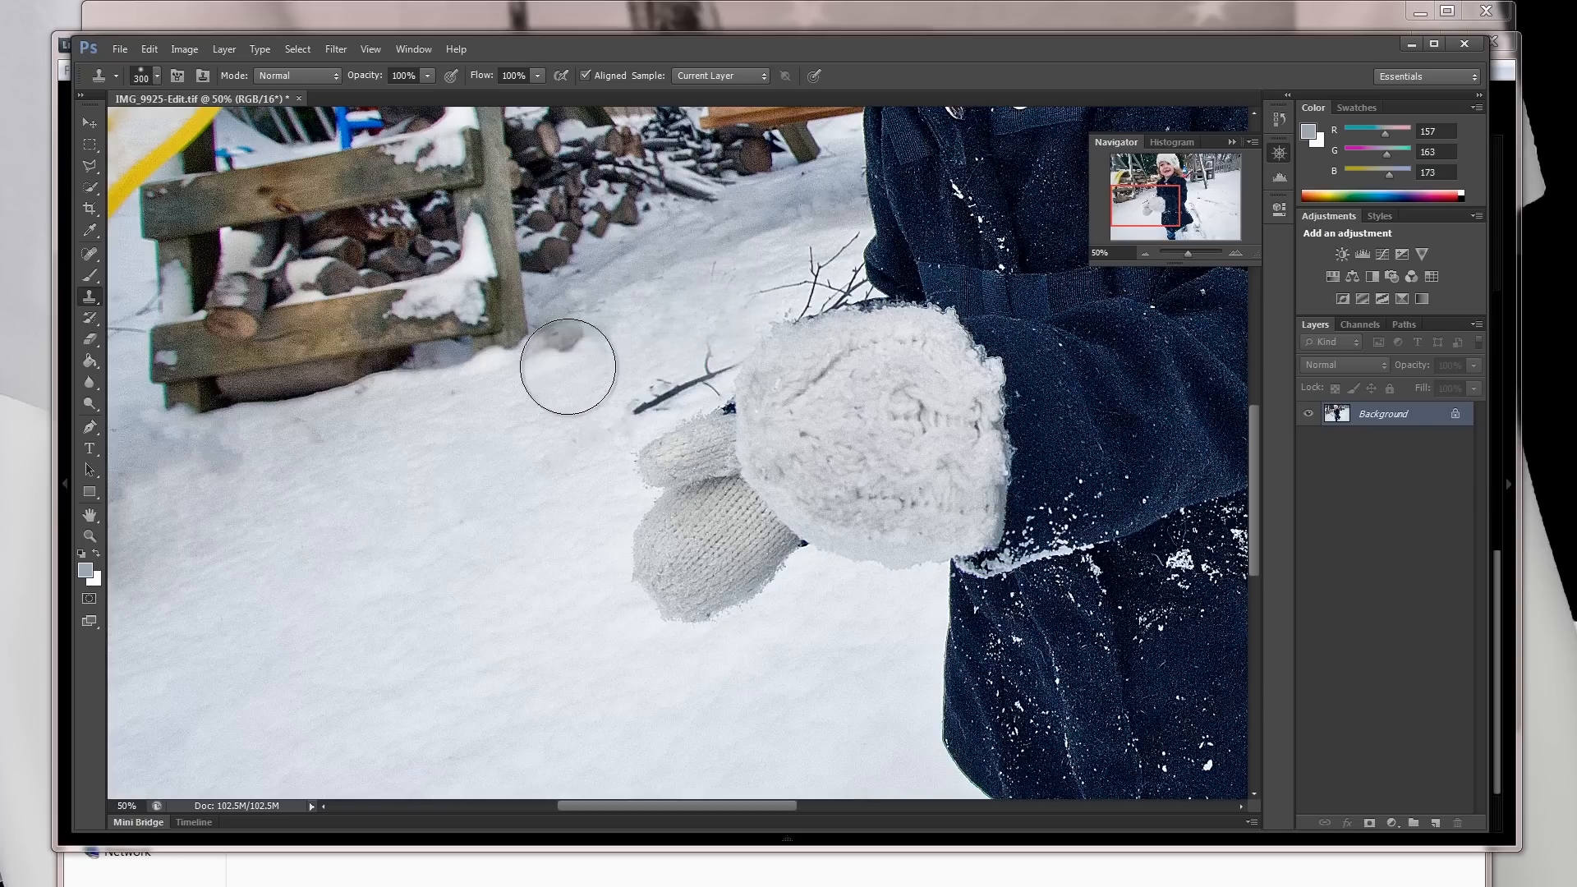
- Clone sampled snow over the thick stick beside the mitten, undoing the stray stroke and reducing the Clone Stamp to size 125
{"action": "left_click", "coordinate": [567, 422], "text": "alt"}
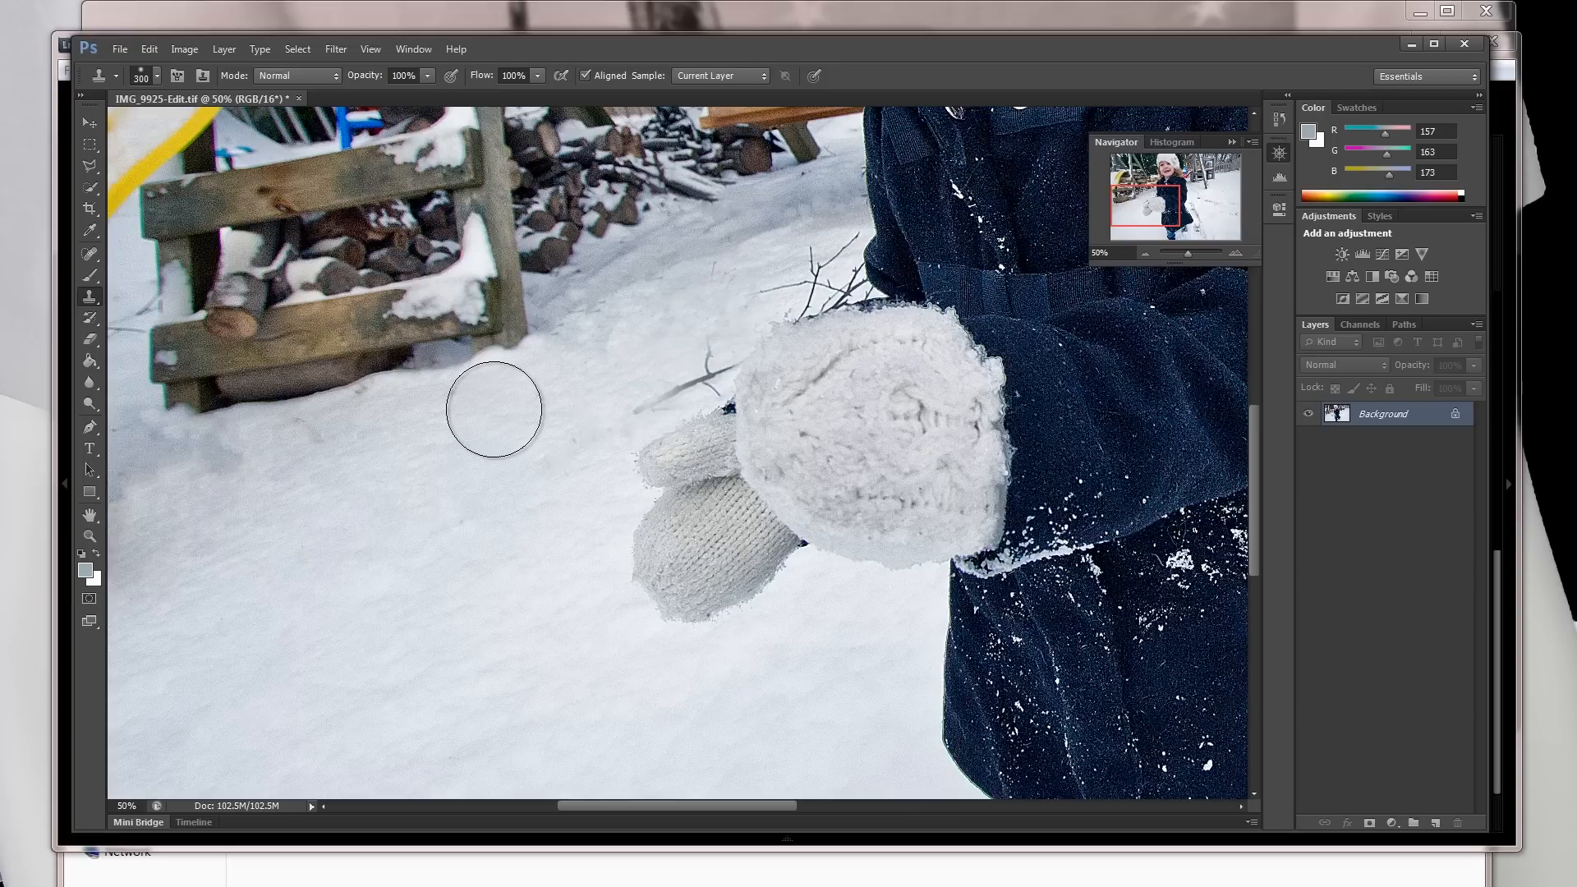
{"action": "left_click_drag", "start_coordinate": [657, 448], "coordinate": [707, 433]}
{"action": "key", "text": "ctrl+z"}
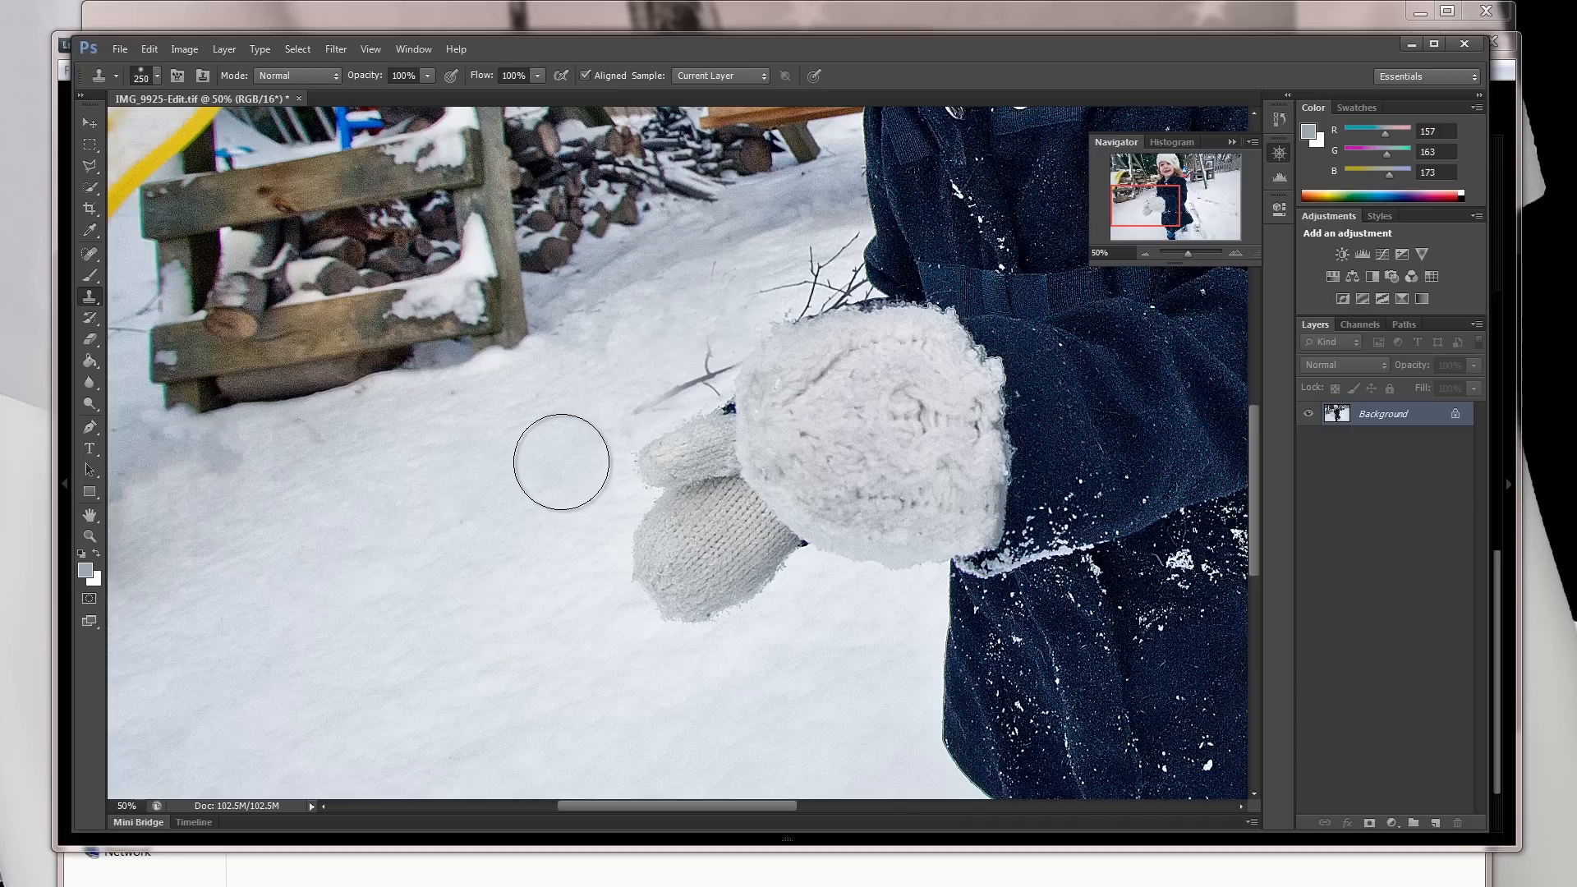
{"action": "key", "text": "bracketleft"}
{"action": "key", "text": "bracketleft"}
{"action": "key", "text": "bracketleft"}
{"action": "key", "text": "bracketleft"}
{"action": "key", "text": "bracketleft"}
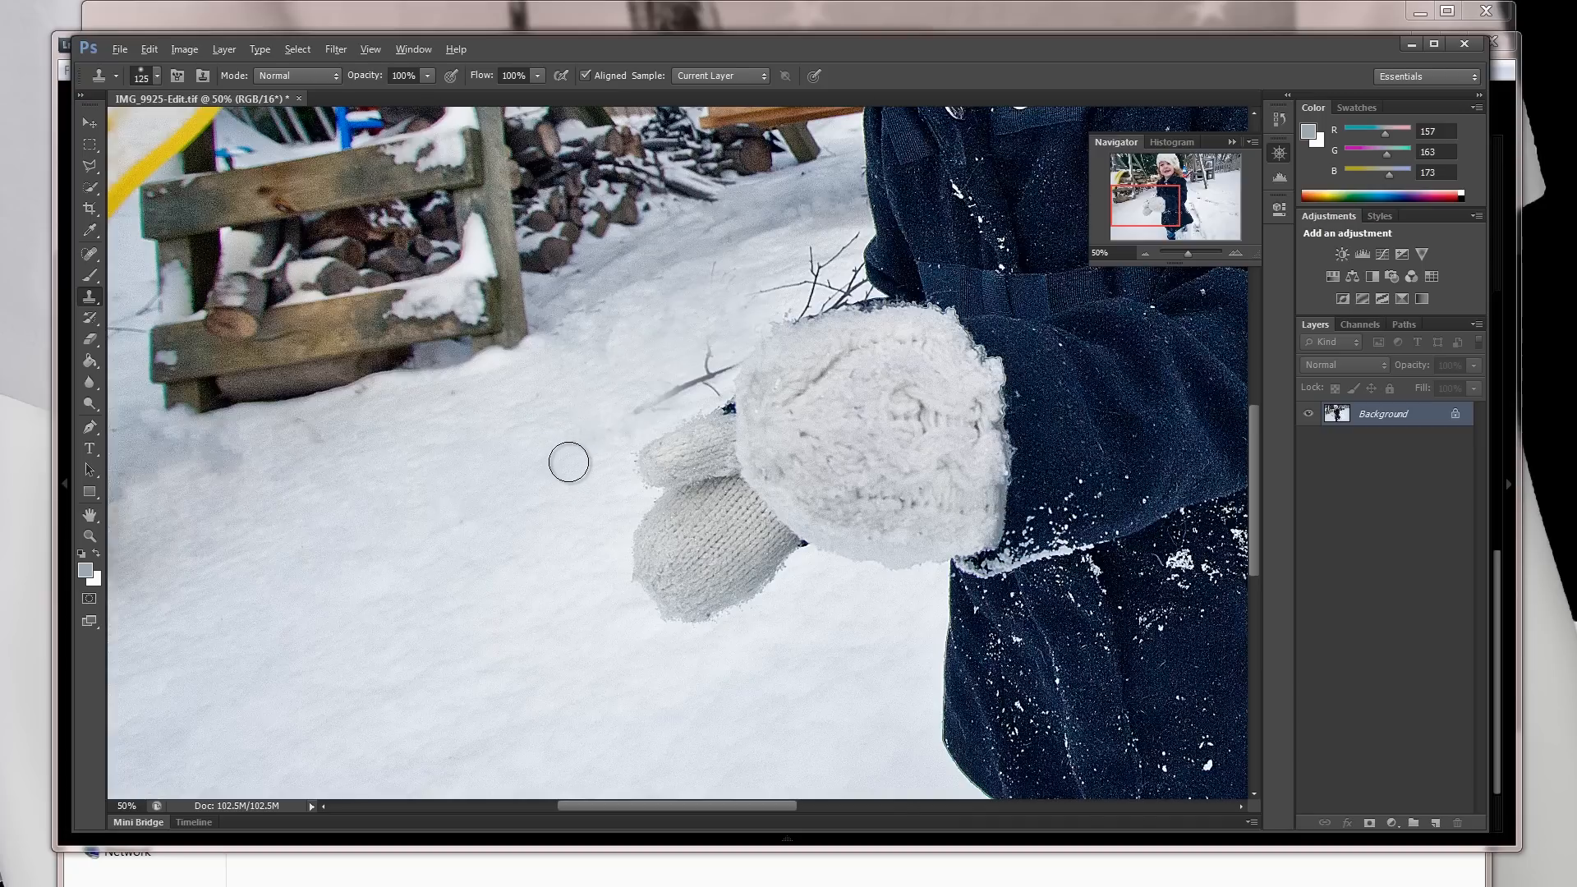
{"action": "mouse_move", "coordinate": [616, 414]}
{"action": "left_mouse_down"}
{"action": "mouse_move", "coordinate": [666, 396]}
{"action": "mouse_move", "coordinate": [575, 429]}
{"action": "mouse_move", "coordinate": [684, 397]}
{"action": "mouse_move", "coordinate": [707, 353]}
{"action": "left_mouse_up"}
{"action": "left_click", "coordinate": [627, 383], "text": "alt"}
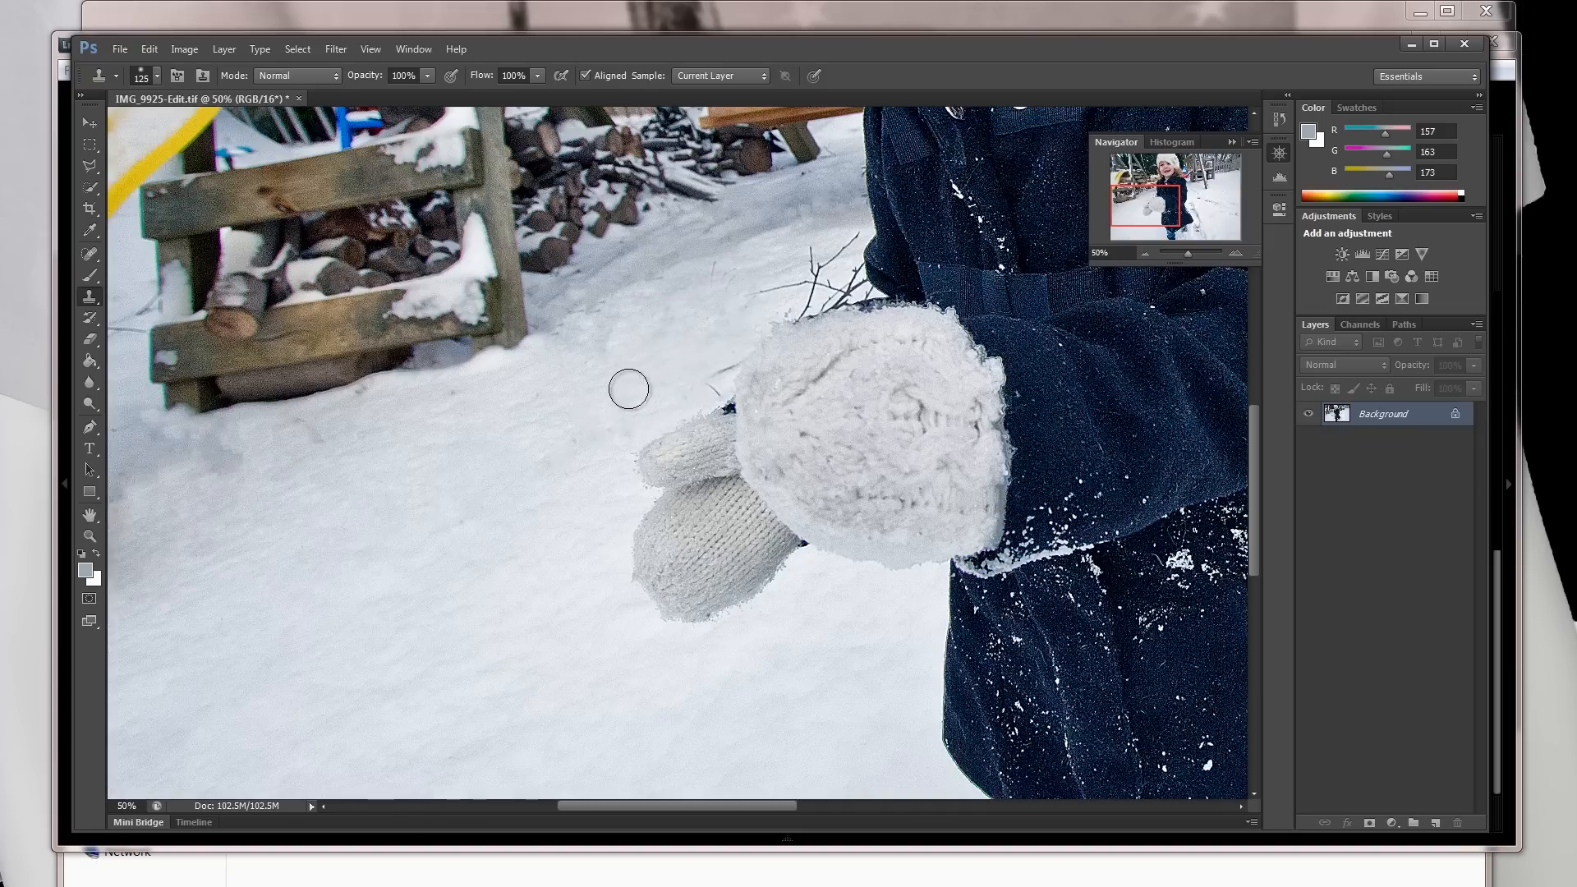
{"action": "left_click", "coordinate": [709, 379]}
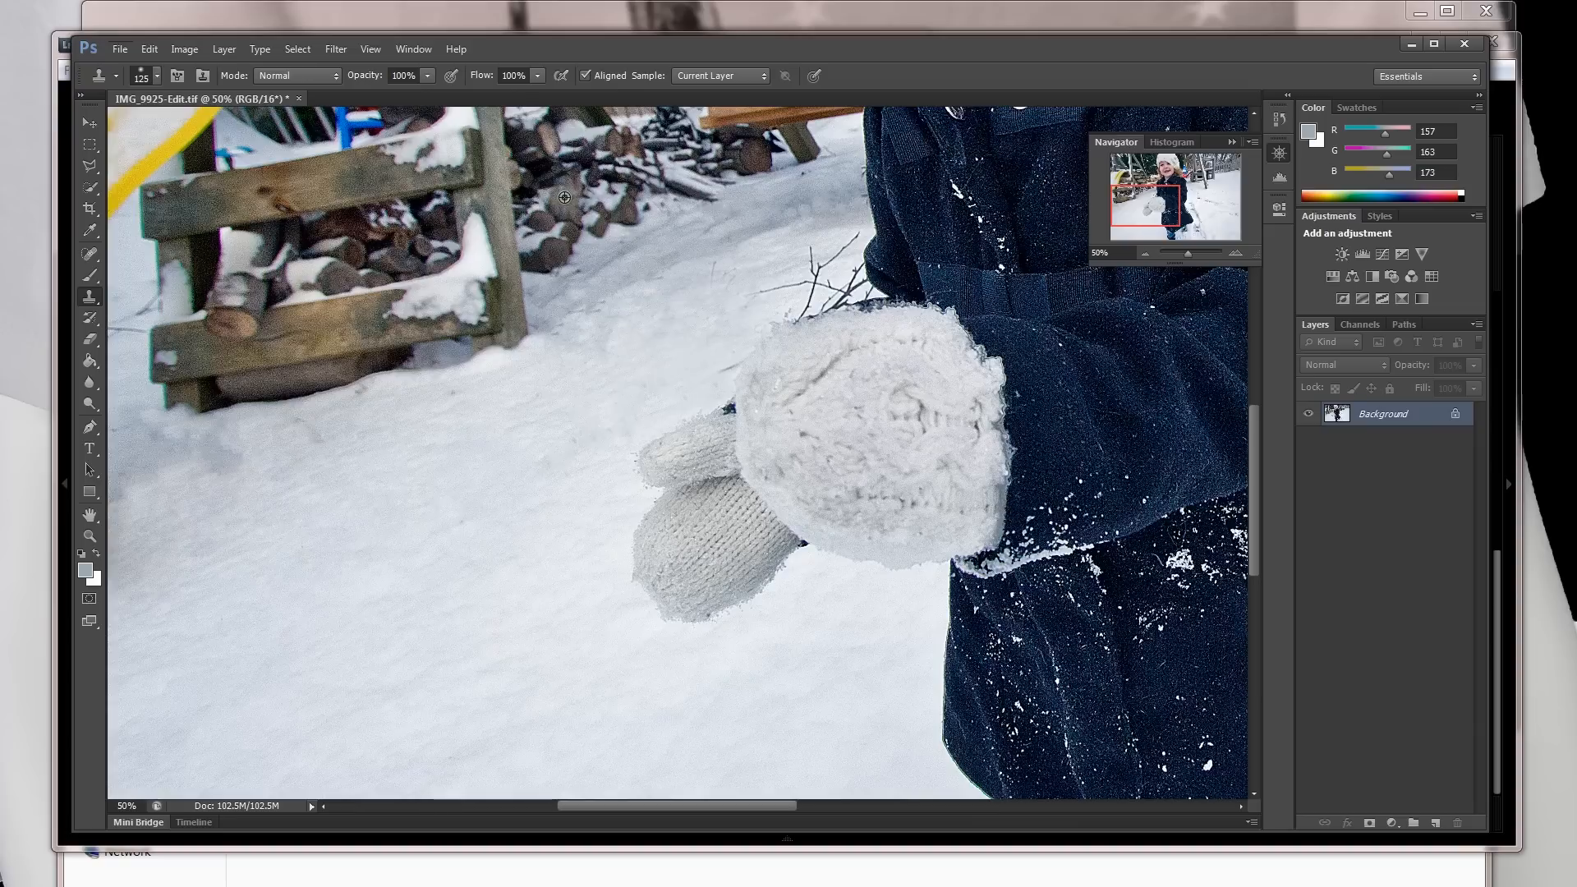
- Try cloning from the woodpile onto the twigs beside the coat, and undo the strokes
{"action": "left_click", "coordinate": [664, 248]}
{"action": "left_click", "coordinate": [806, 275]}
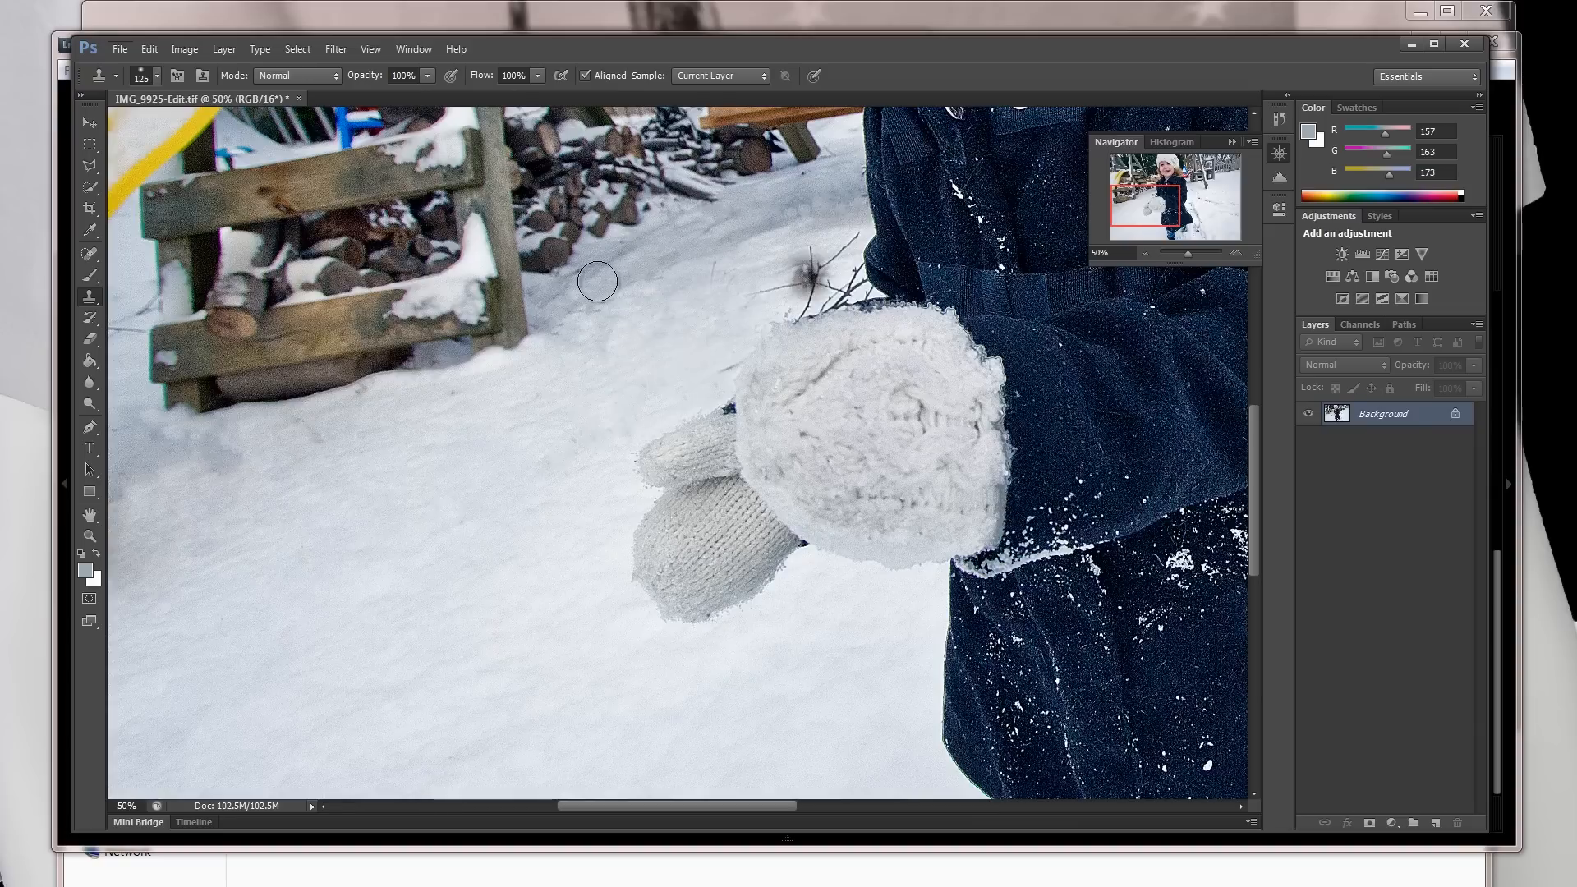
{"action": "key", "text": "ctrl+alt+z"}
{"action": "key", "text": "ctrl+alt+z"}
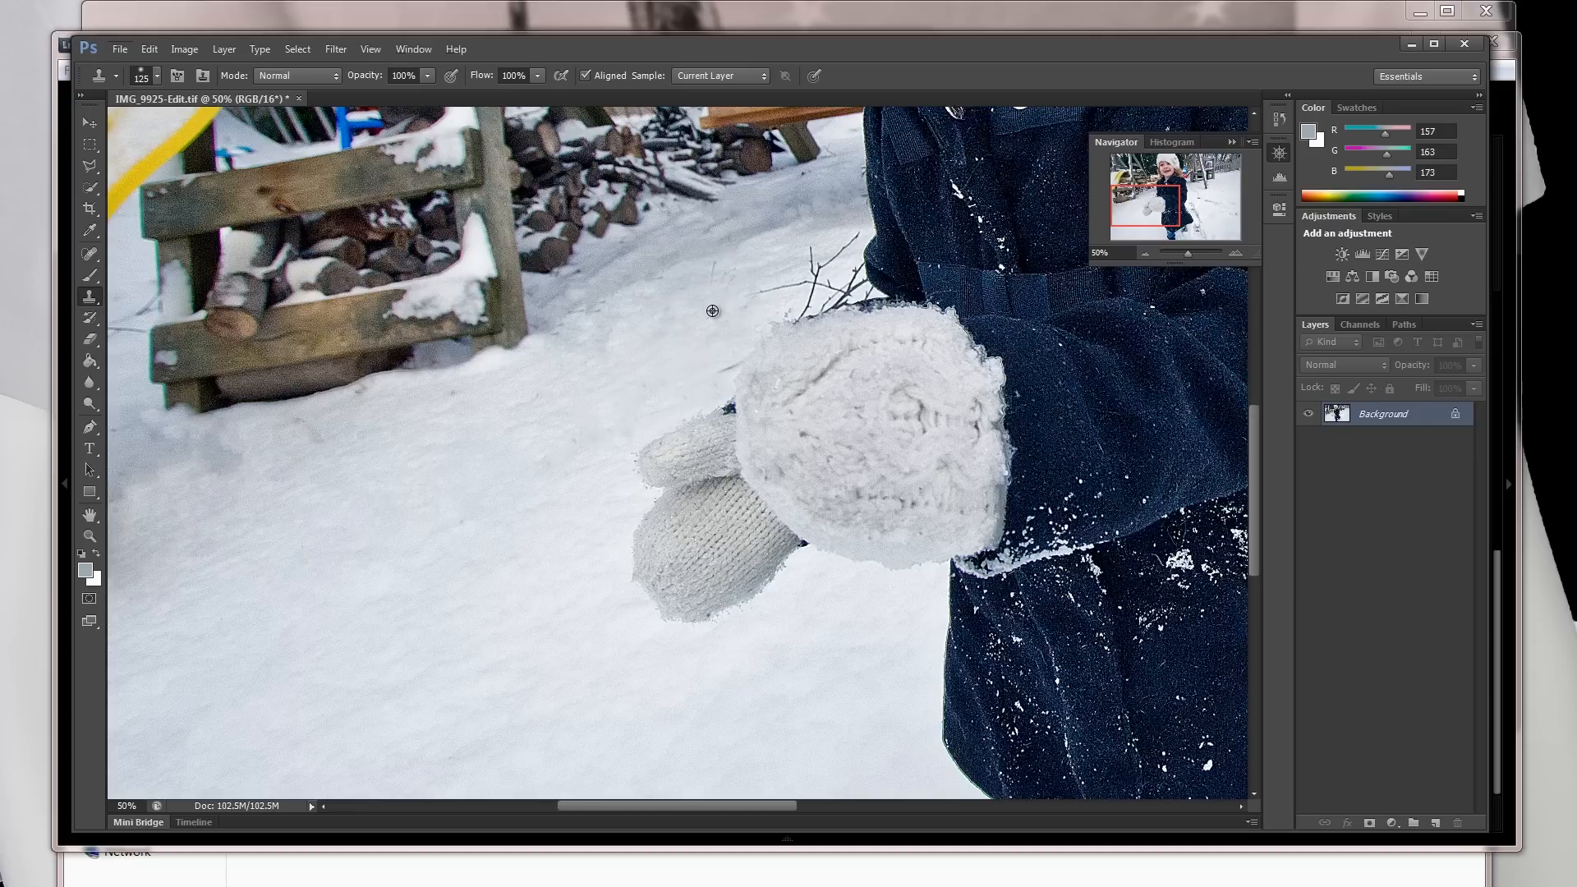
- Sample the snow above the mitten and clone it over the area beside the fluffy cuff
{"action": "left_click", "coordinate": [712, 310], "text": "alt"}
{"action": "left_click_drag", "start_coordinate": [707, 360], "coordinate": [720, 359]}
{"action": "left_click", "coordinate": [93, 172]}
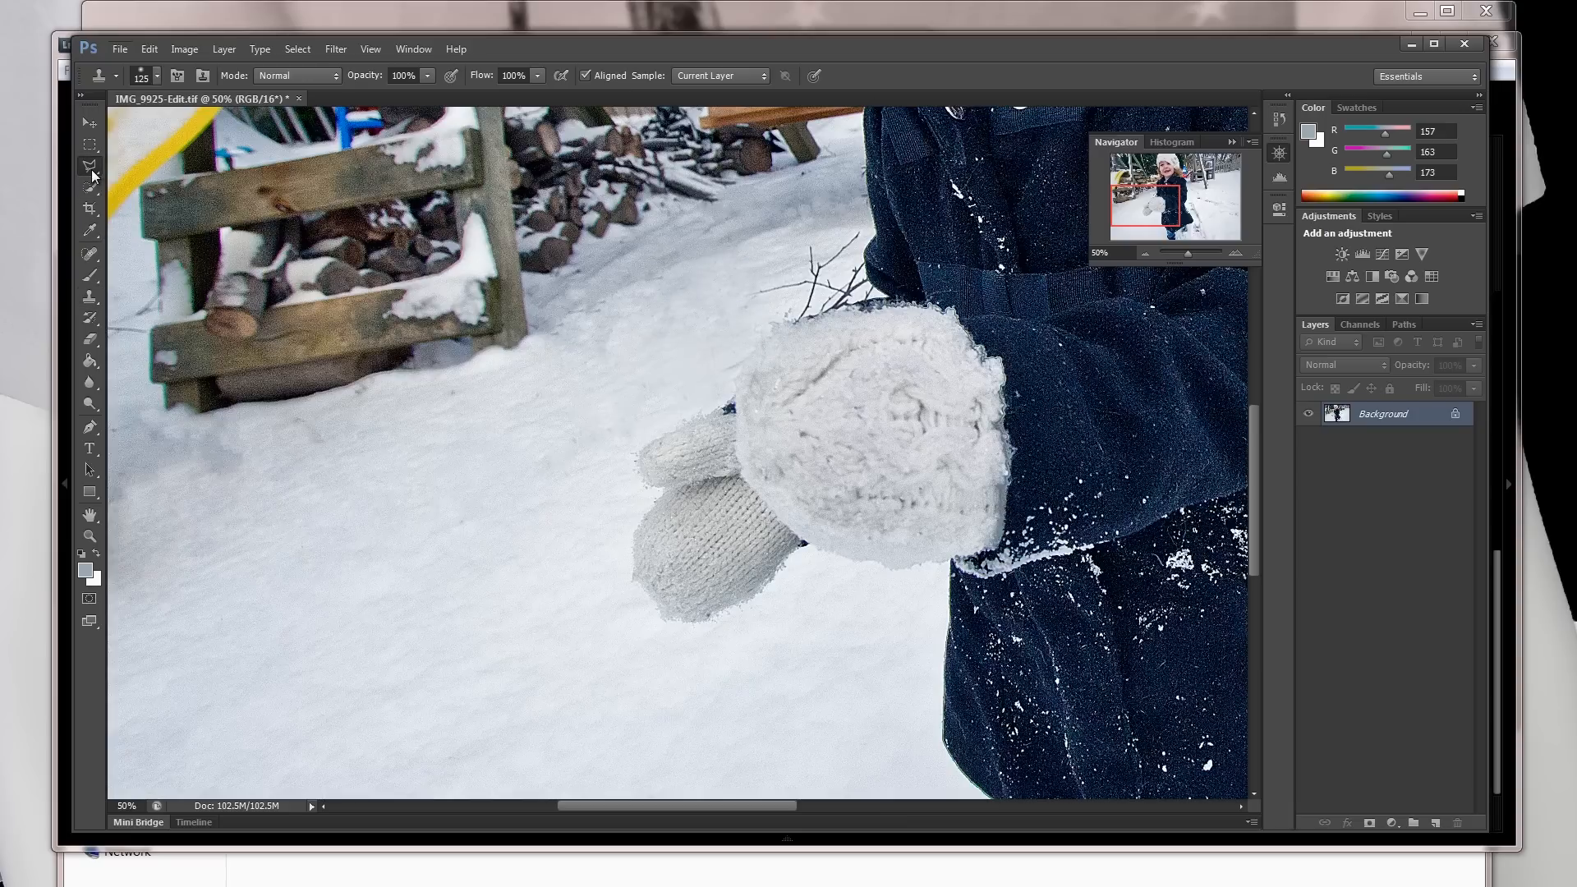
{"action": "left_click", "coordinate": [731, 376]}
{"action": "left_click", "coordinate": [521, 339]}
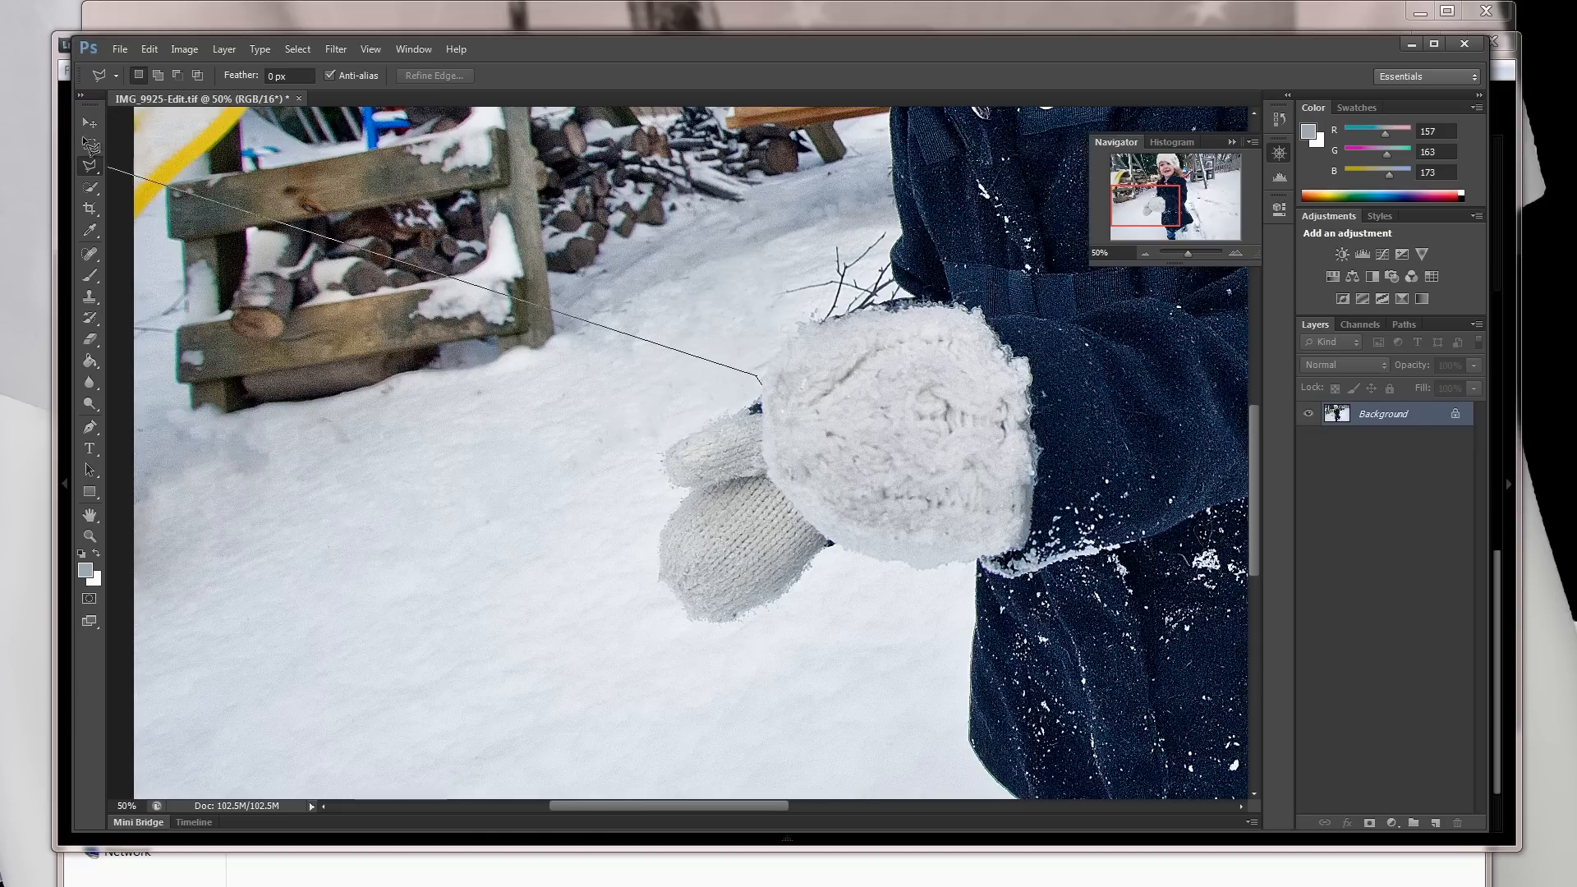
{"action": "double_click", "coordinate": [412, 312]}
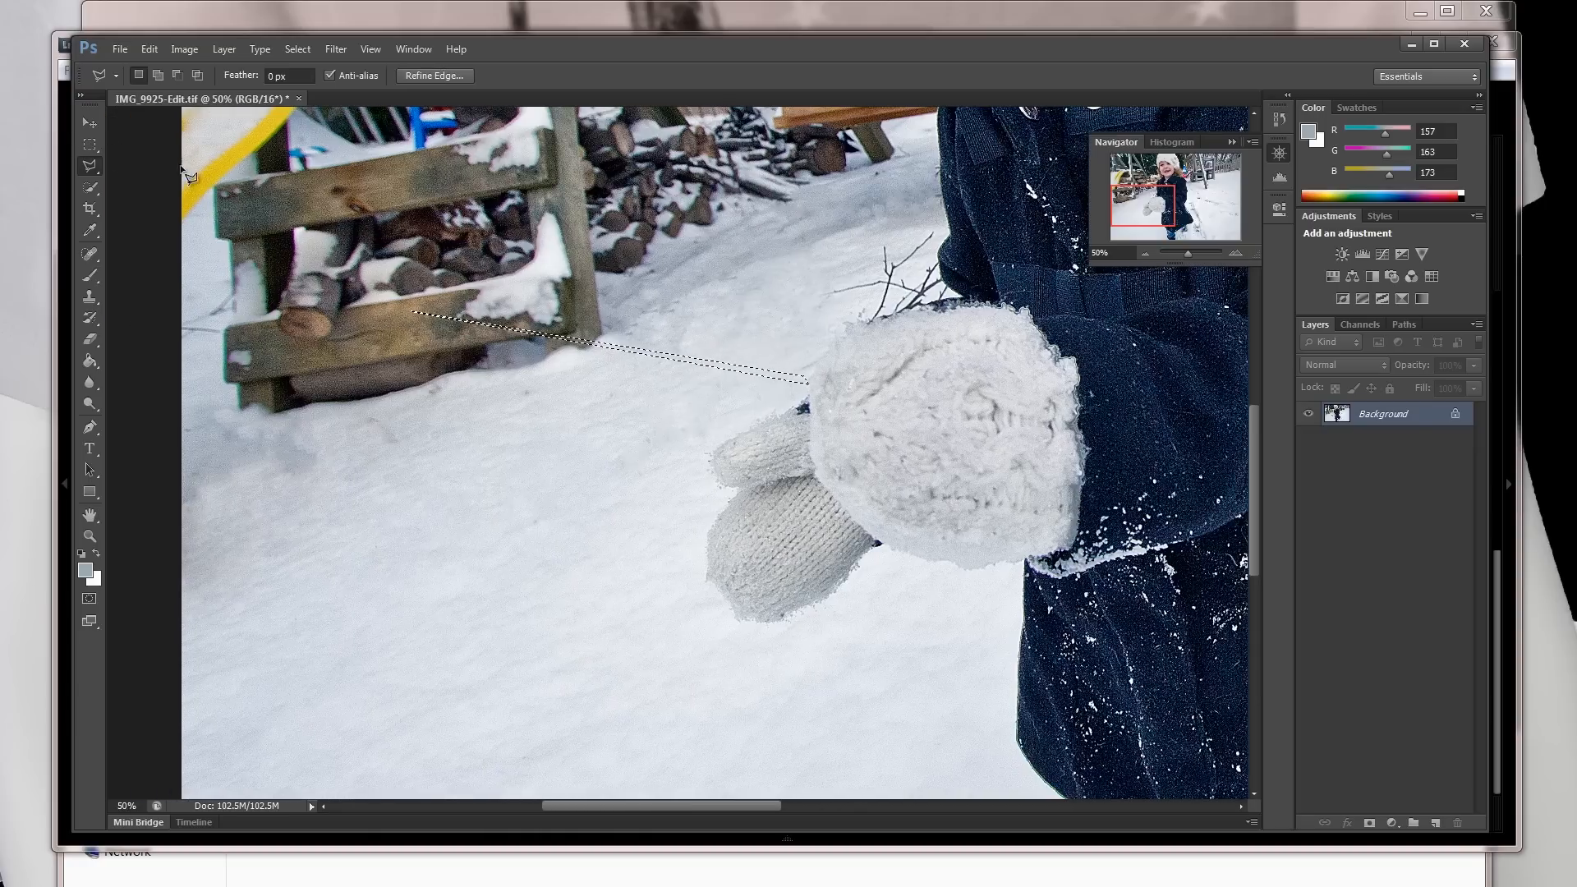
{"action": "left_click", "coordinate": [92, 172]}
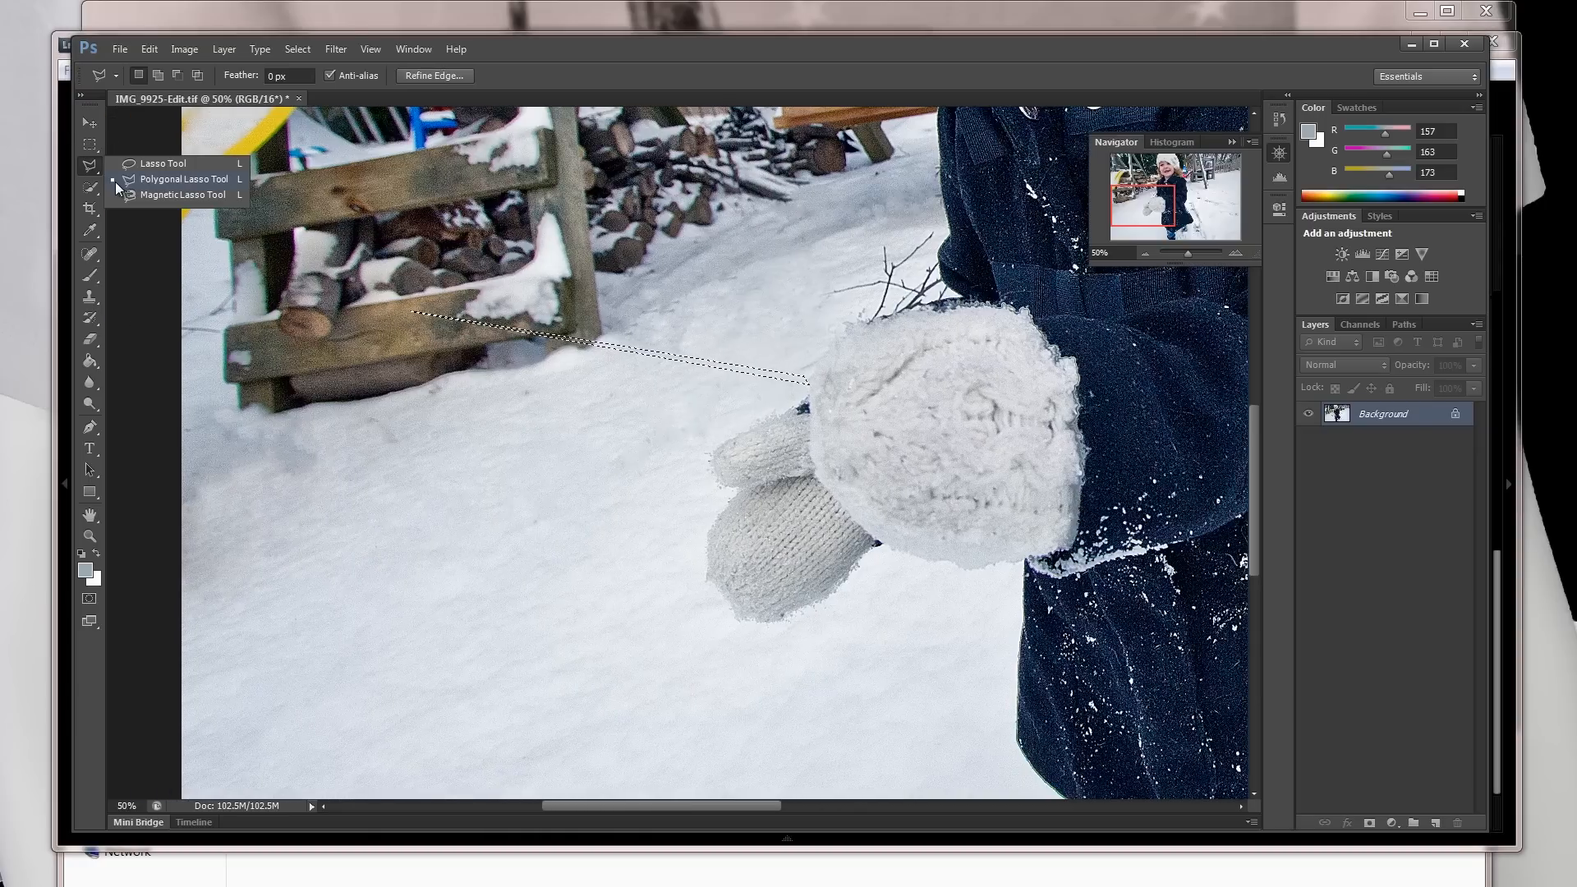
{"action": "left_click", "coordinate": [156, 182]}
{"action": "left_click", "coordinate": [147, 176]}
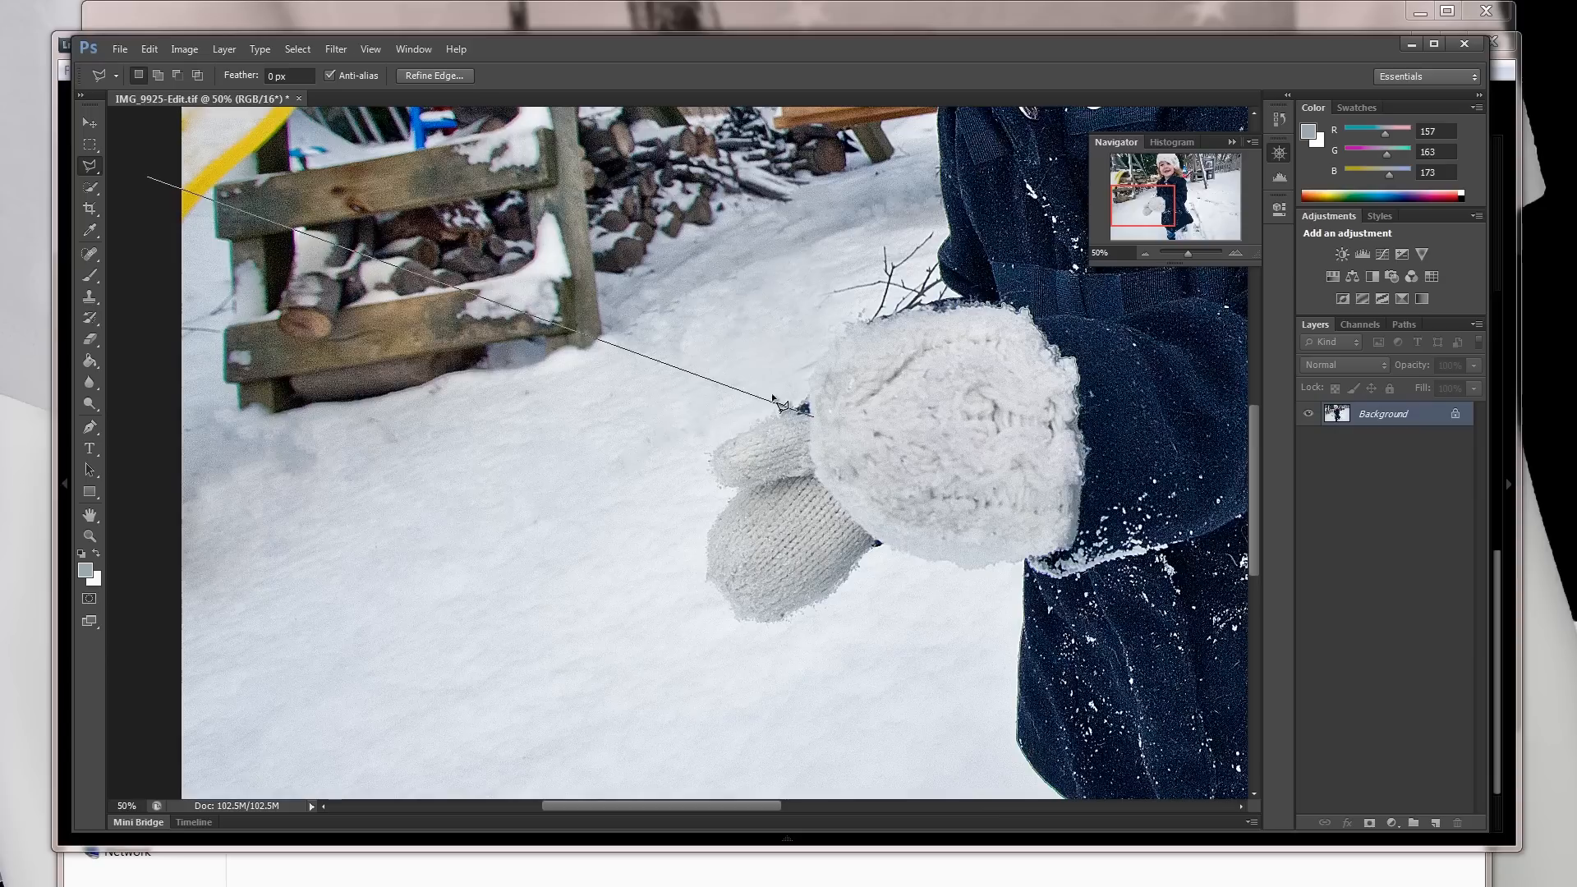
{"action": "double_click", "coordinate": [749, 383]}
- Outline the twigs and snow between the coat and the fluffy cuff with the Polygonal Lasso, following the cuff and coat edges
{"action": "left_click", "coordinate": [772, 348]}
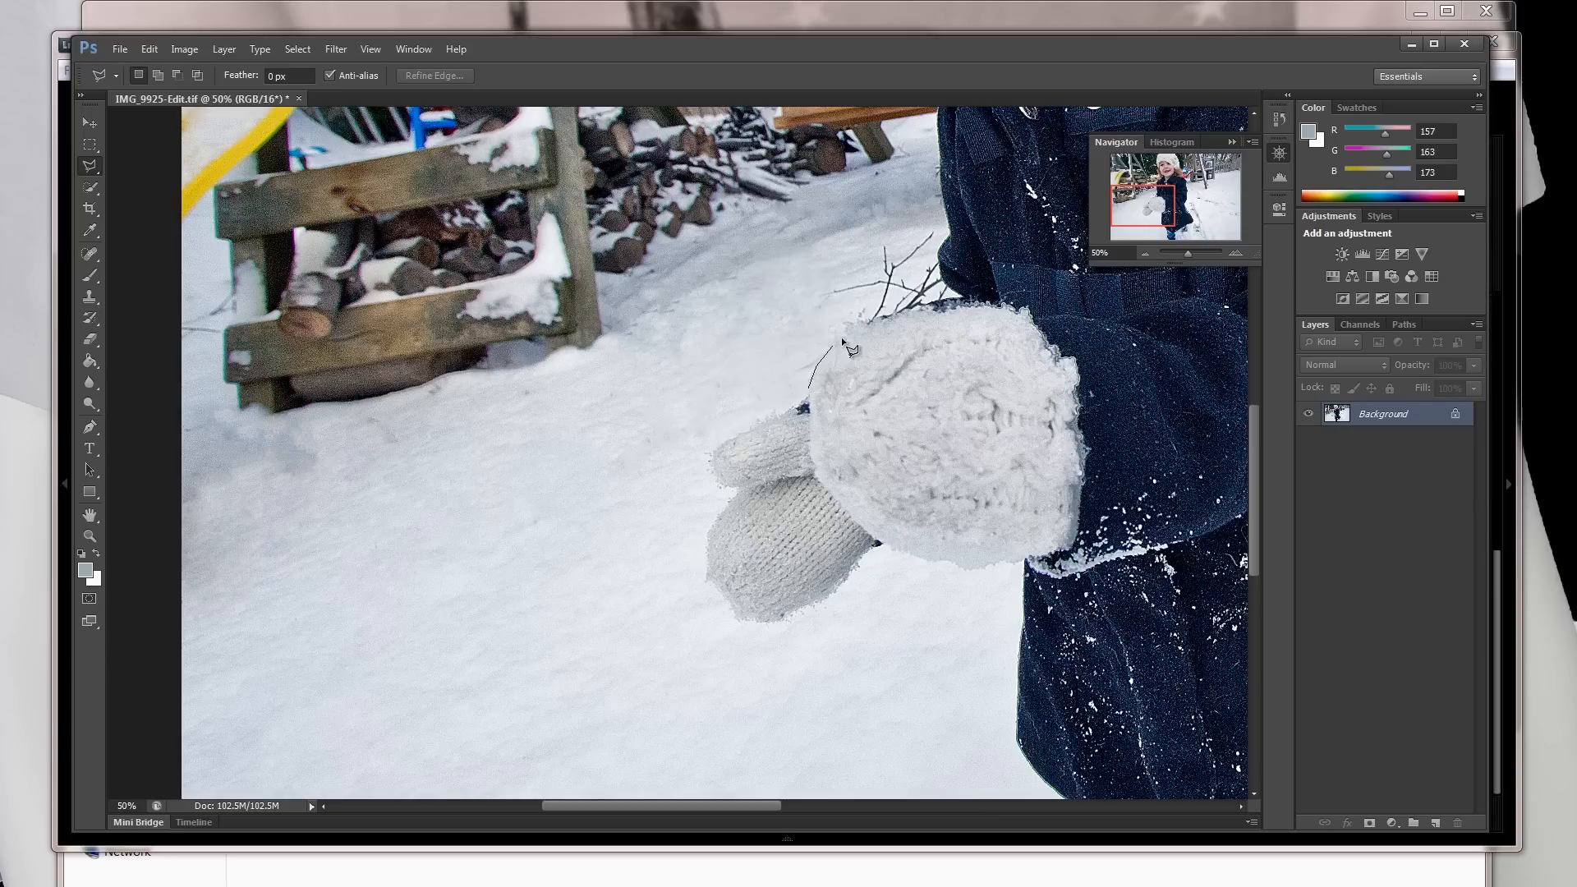
{"action": "left_click", "coordinate": [907, 310]}
{"action": "left_click", "coordinate": [954, 296]}
{"action": "left_click", "coordinate": [939, 222]}
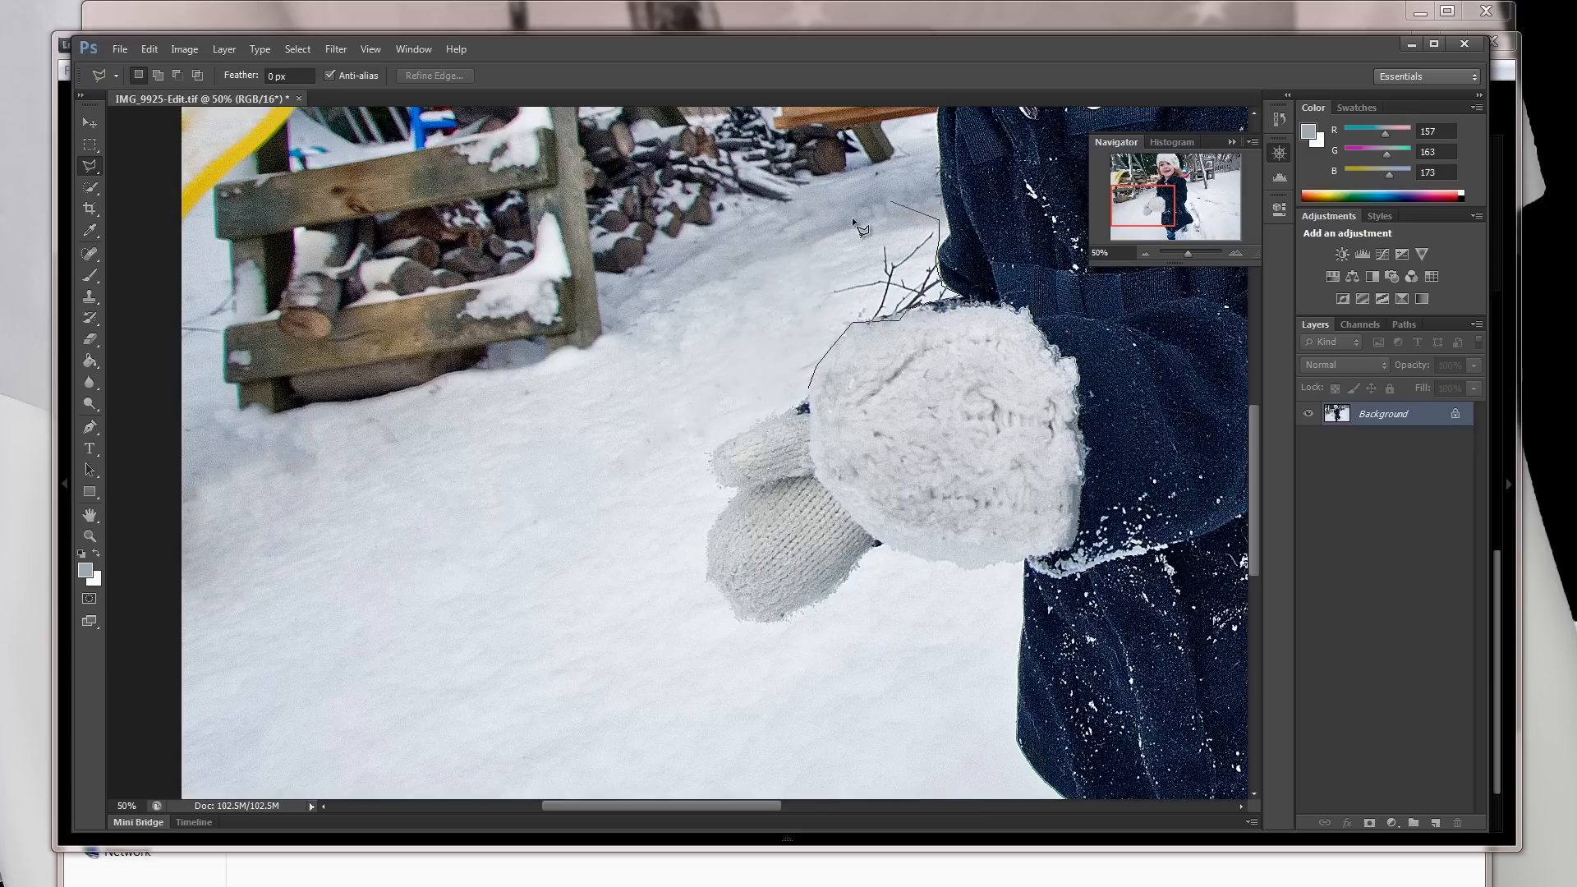
{"action": "left_click", "coordinate": [812, 392]}
- Clone clean snow sampled above the mitten over the upper and outer twigs inside the selection, using the Clone Stamp at size 125
{"action": "left_click", "coordinate": [95, 296]}
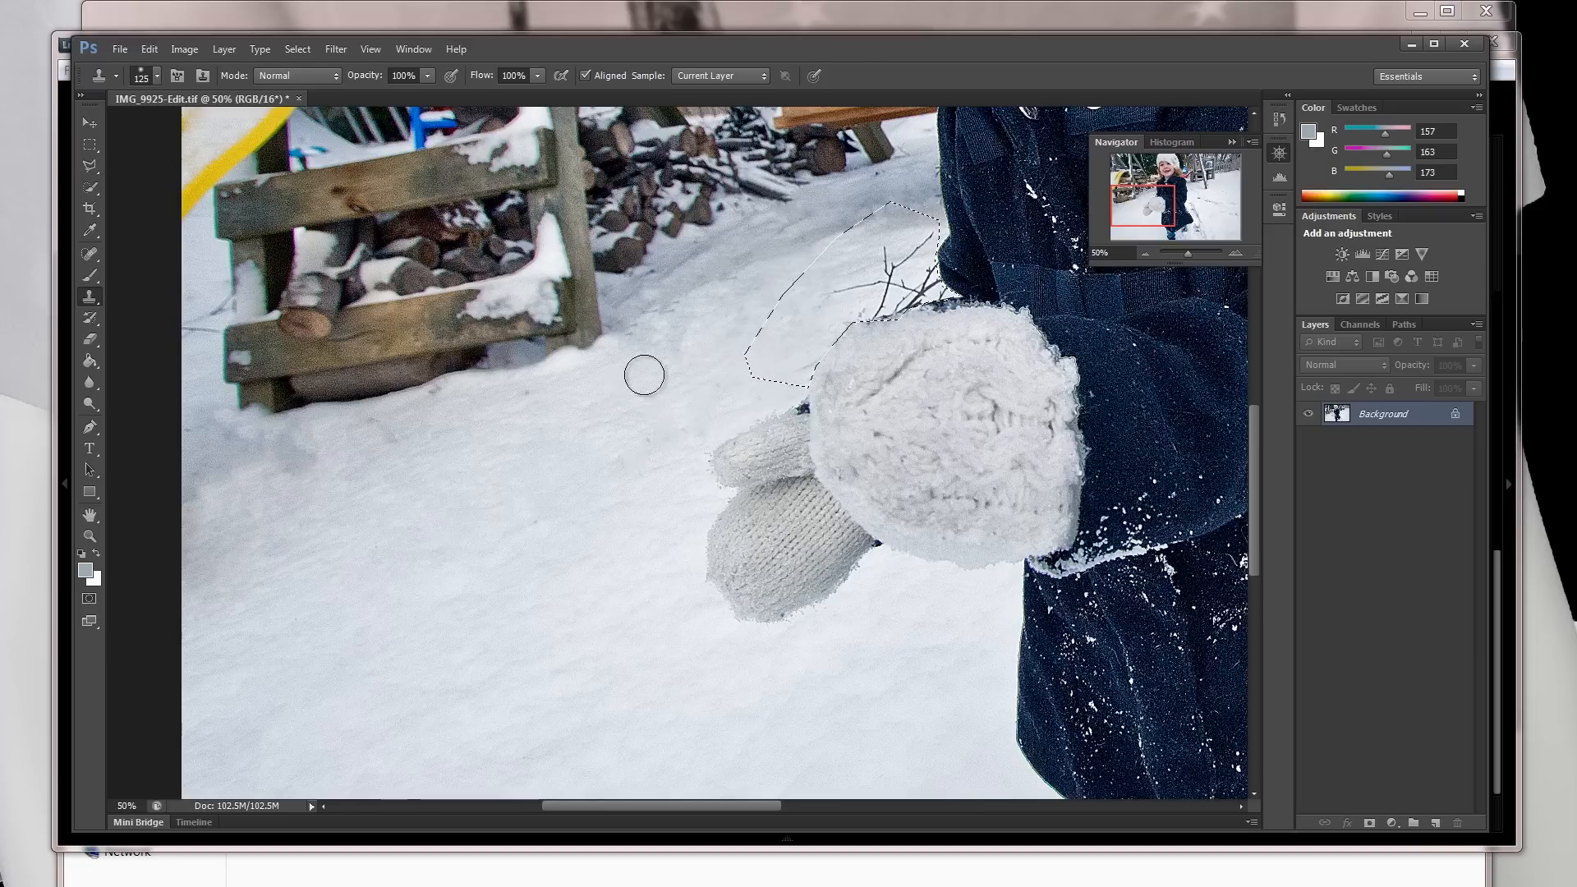
{"action": "left_click", "coordinate": [682, 375], "text": "alt"}
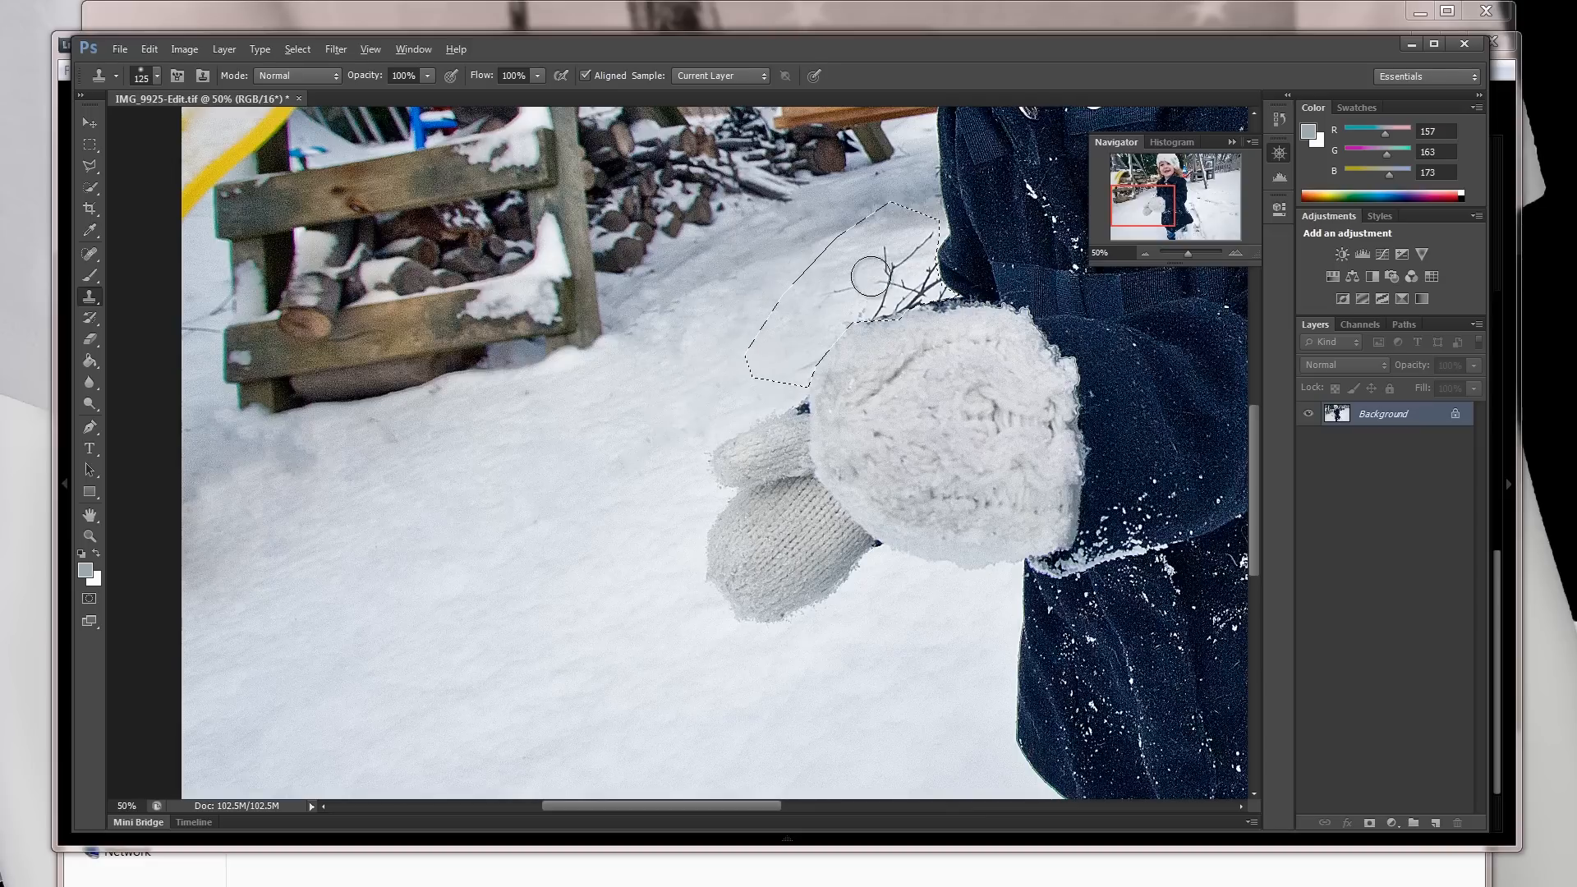
{"action": "mouse_move", "coordinate": [872, 281]}
{"action": "left_mouse_down"}
{"action": "mouse_move", "coordinate": [905, 264]}
{"action": "mouse_move", "coordinate": [860, 334]}
{"action": "mouse_move", "coordinate": [956, 422]}
{"action": "mouse_move", "coordinate": [866, 378]}
{"action": "mouse_move", "coordinate": [940, 444]}
{"action": "mouse_move", "coordinate": [978, 400]}
{"action": "mouse_move", "coordinate": [954, 437]}
{"action": "left_mouse_up"}
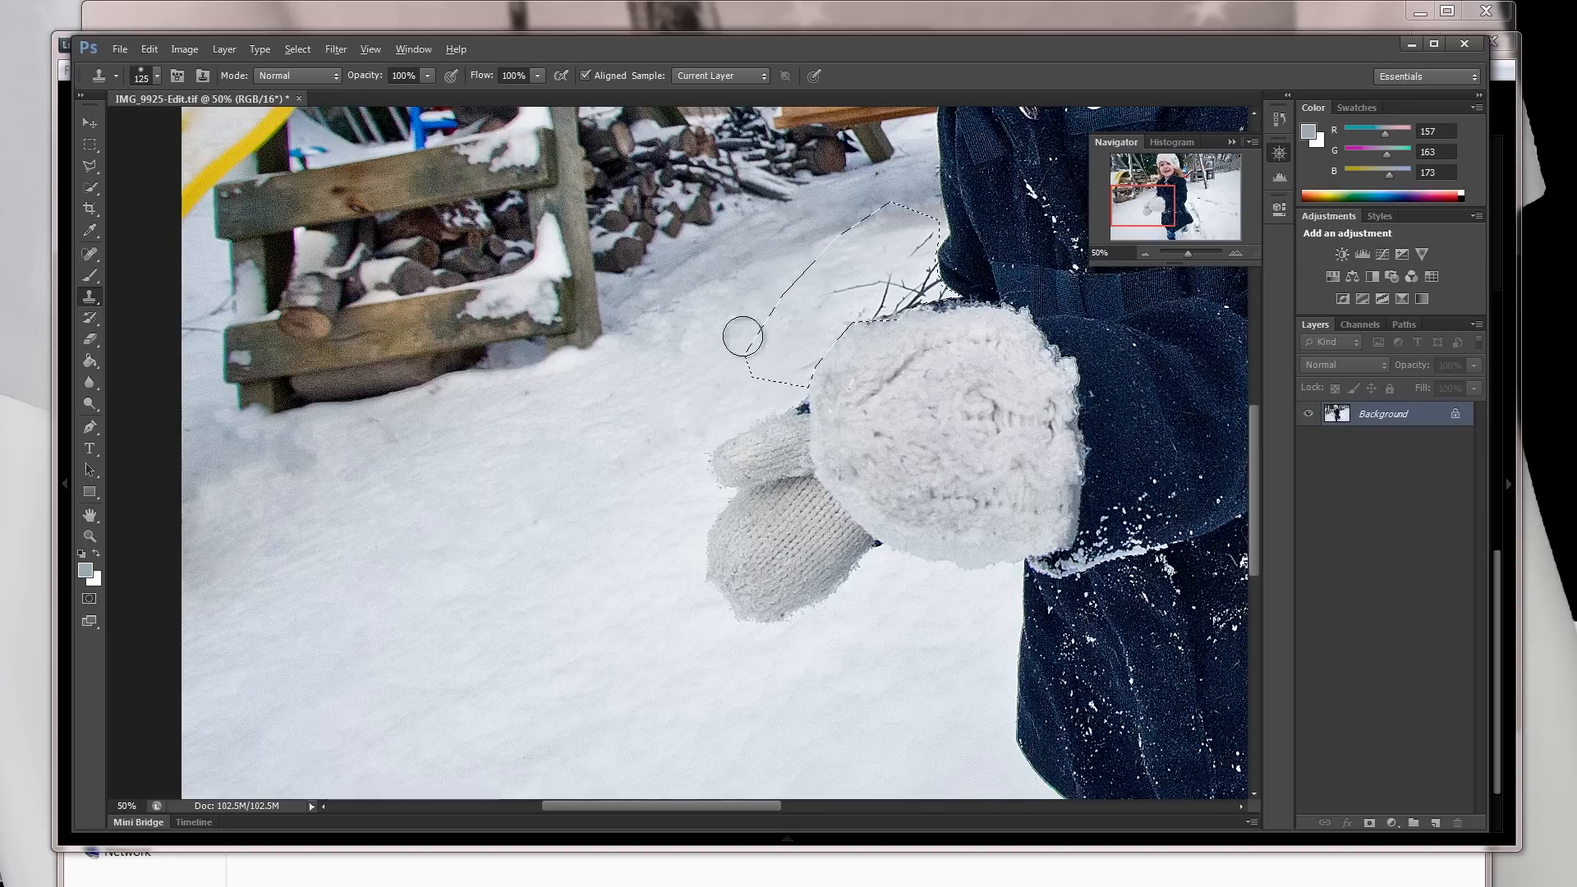
{"action": "left_click", "coordinate": [720, 392], "text": "alt"}
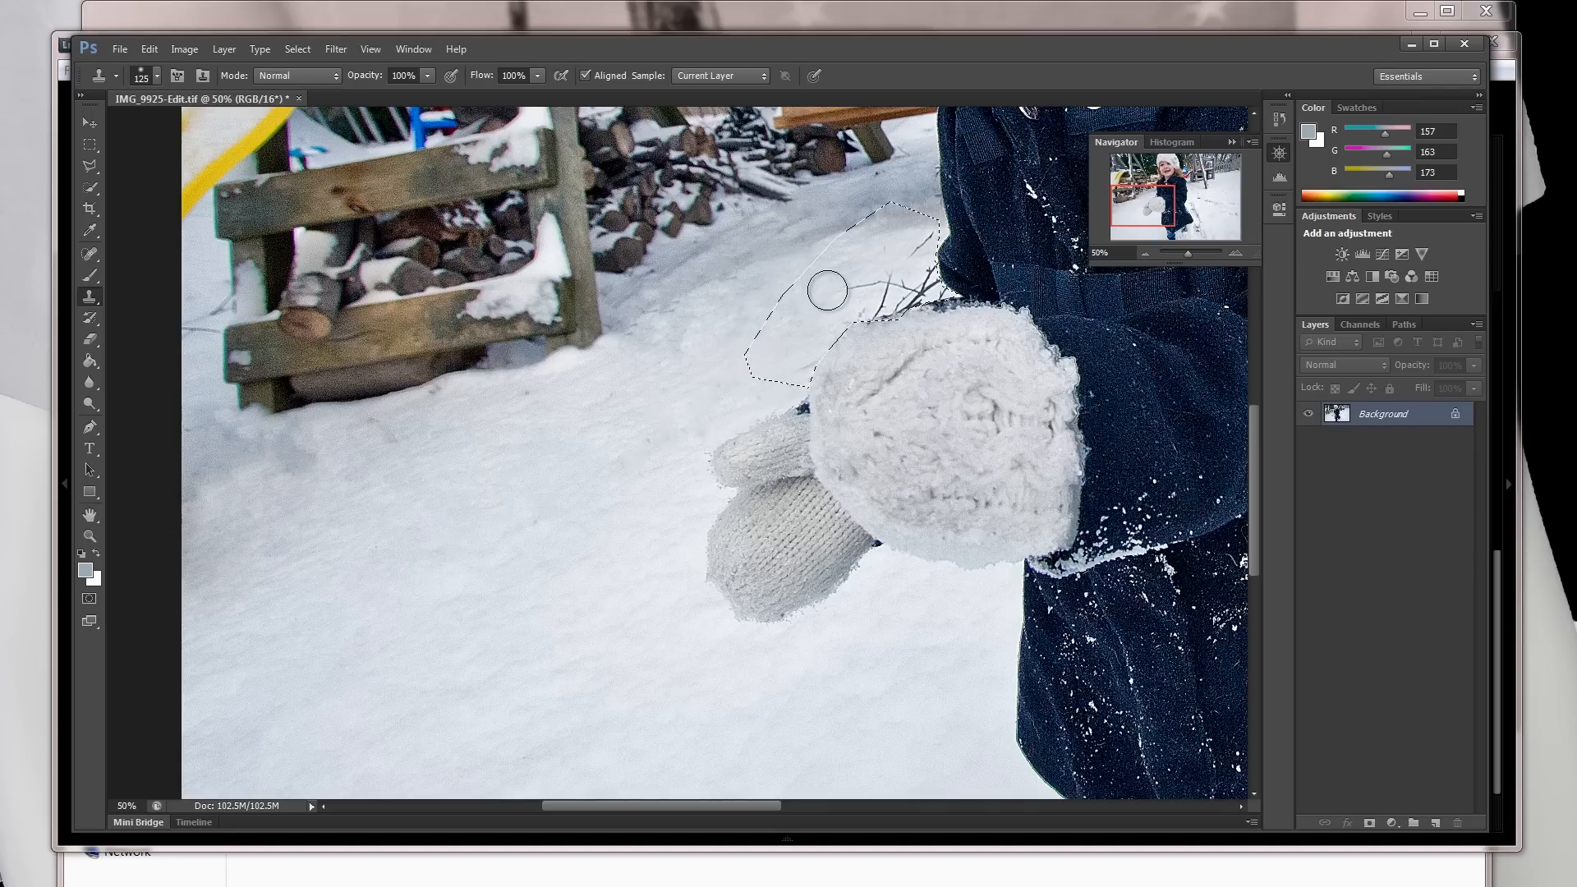
{"action": "left_click_drag", "start_coordinate": [829, 294], "coordinate": [878, 292]}
{"action": "left_click", "coordinate": [712, 411], "text": "alt"}
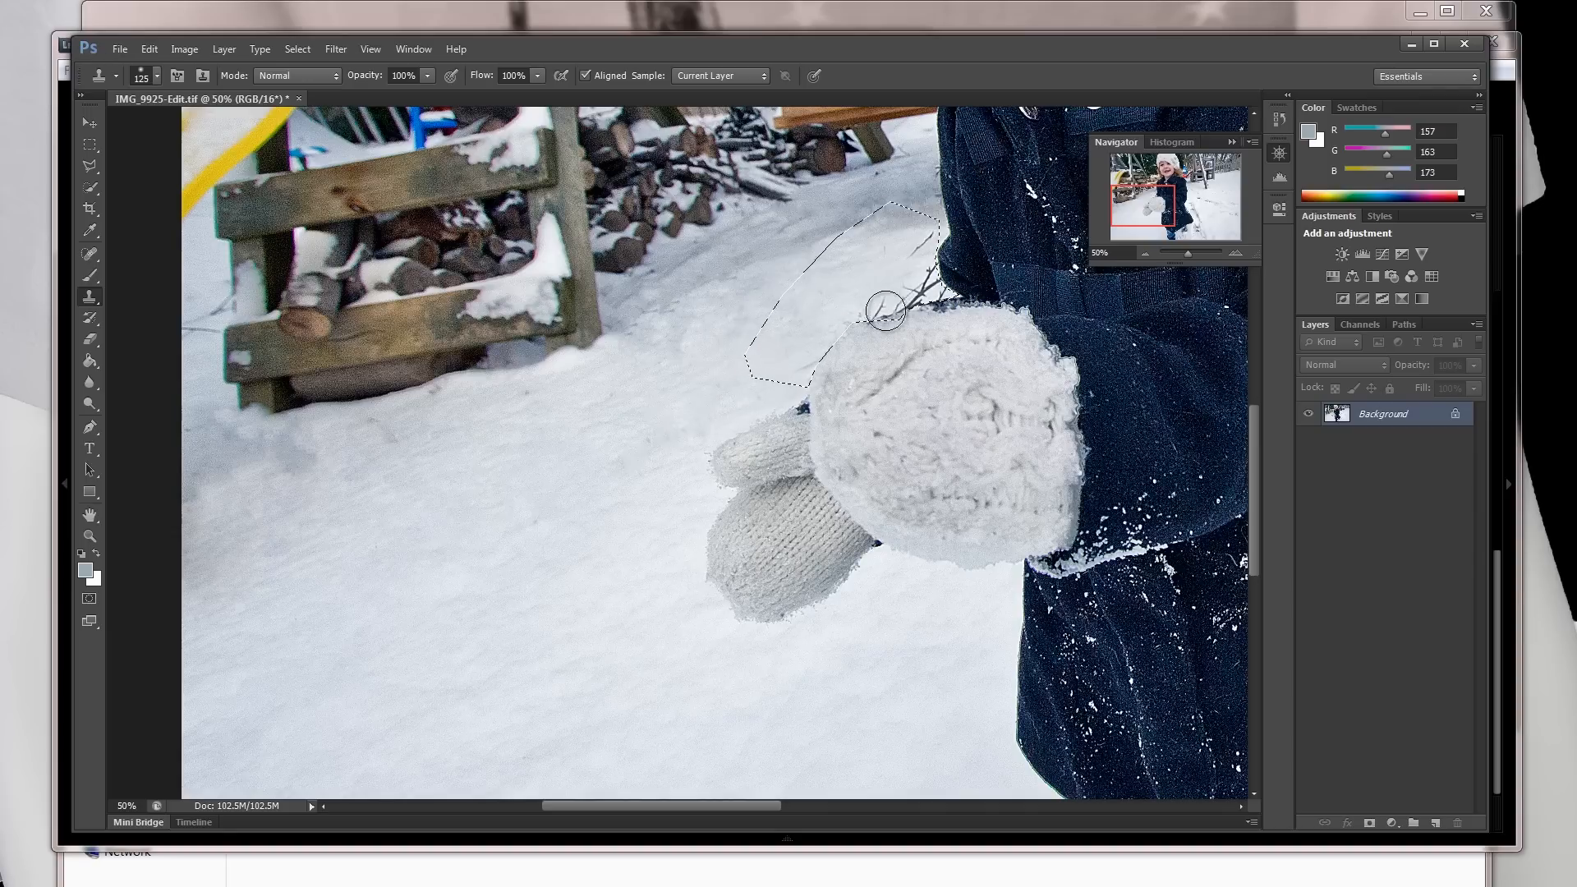
- Cover the remaining twigs along the cuff and coat edge with repeatedly resampled snow, staying inside the selection
{"action": "left_click", "coordinate": [668, 391], "text": "alt"}
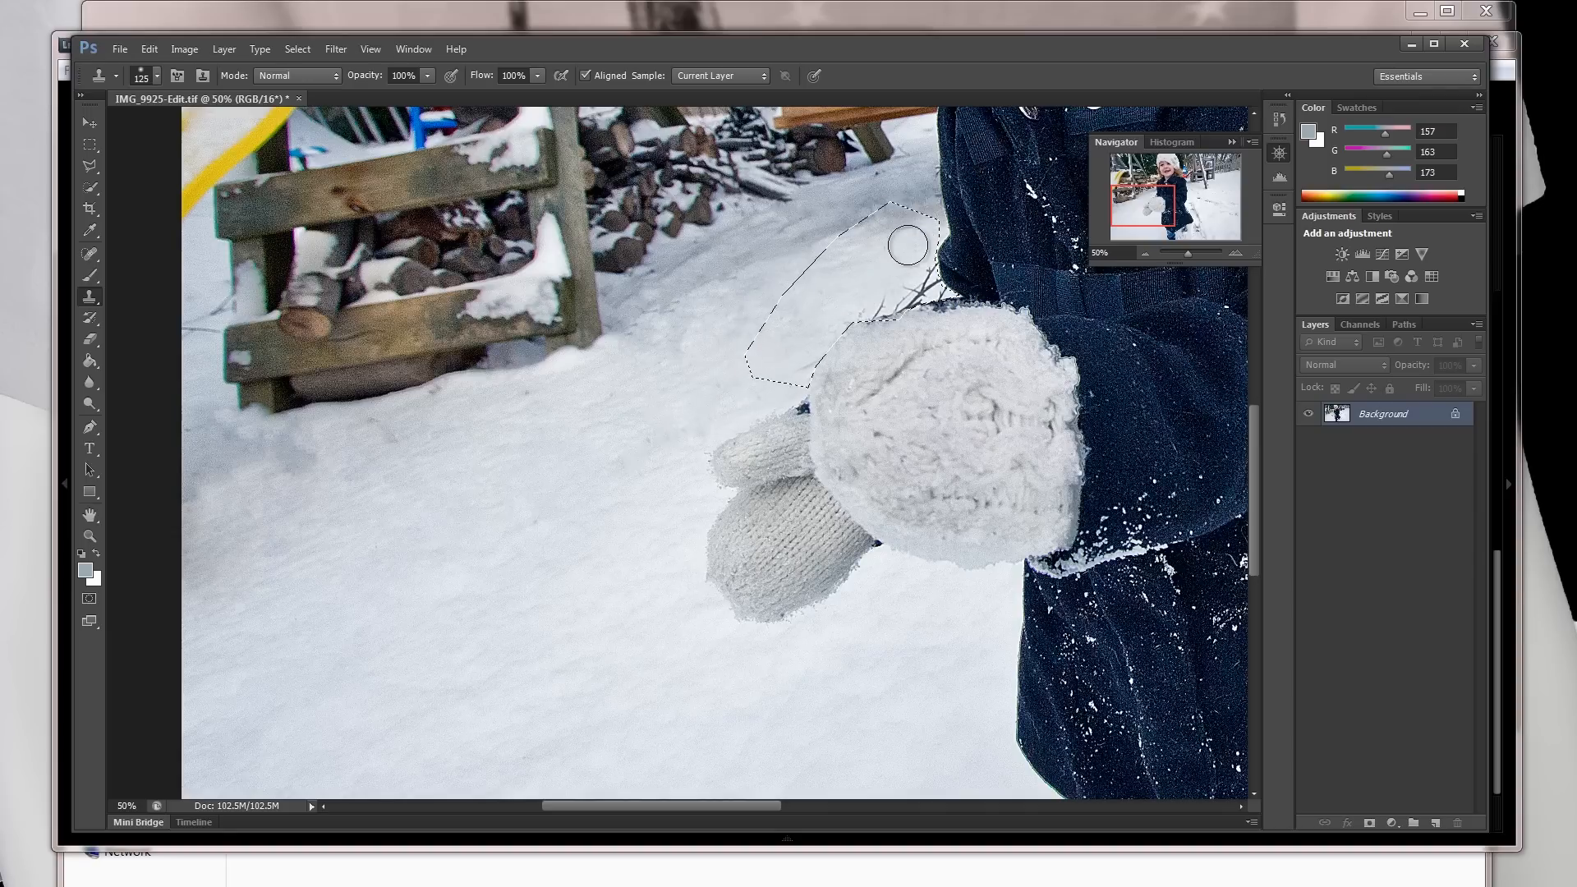
{"action": "left_click_drag", "start_coordinate": [908, 246], "coordinate": [878, 248]}
{"action": "left_click", "coordinate": [718, 408], "text": "alt"}
{"action": "mouse_move", "coordinate": [862, 315]}
{"action": "left_mouse_down"}
{"action": "mouse_move", "coordinate": [911, 300]}
{"action": "mouse_move", "coordinate": [907, 287]}
{"action": "mouse_move", "coordinate": [939, 282]}
{"action": "mouse_move", "coordinate": [941, 300]}
{"action": "left_mouse_up"}
{"action": "left_click", "coordinate": [719, 400], "text": "alt"}
{"action": "left_click", "coordinate": [713, 415], "text": "alt"}
{"action": "left_click", "coordinate": [677, 400], "text": "alt"}
{"action": "left_click", "coordinate": [686, 404], "text": "alt"}
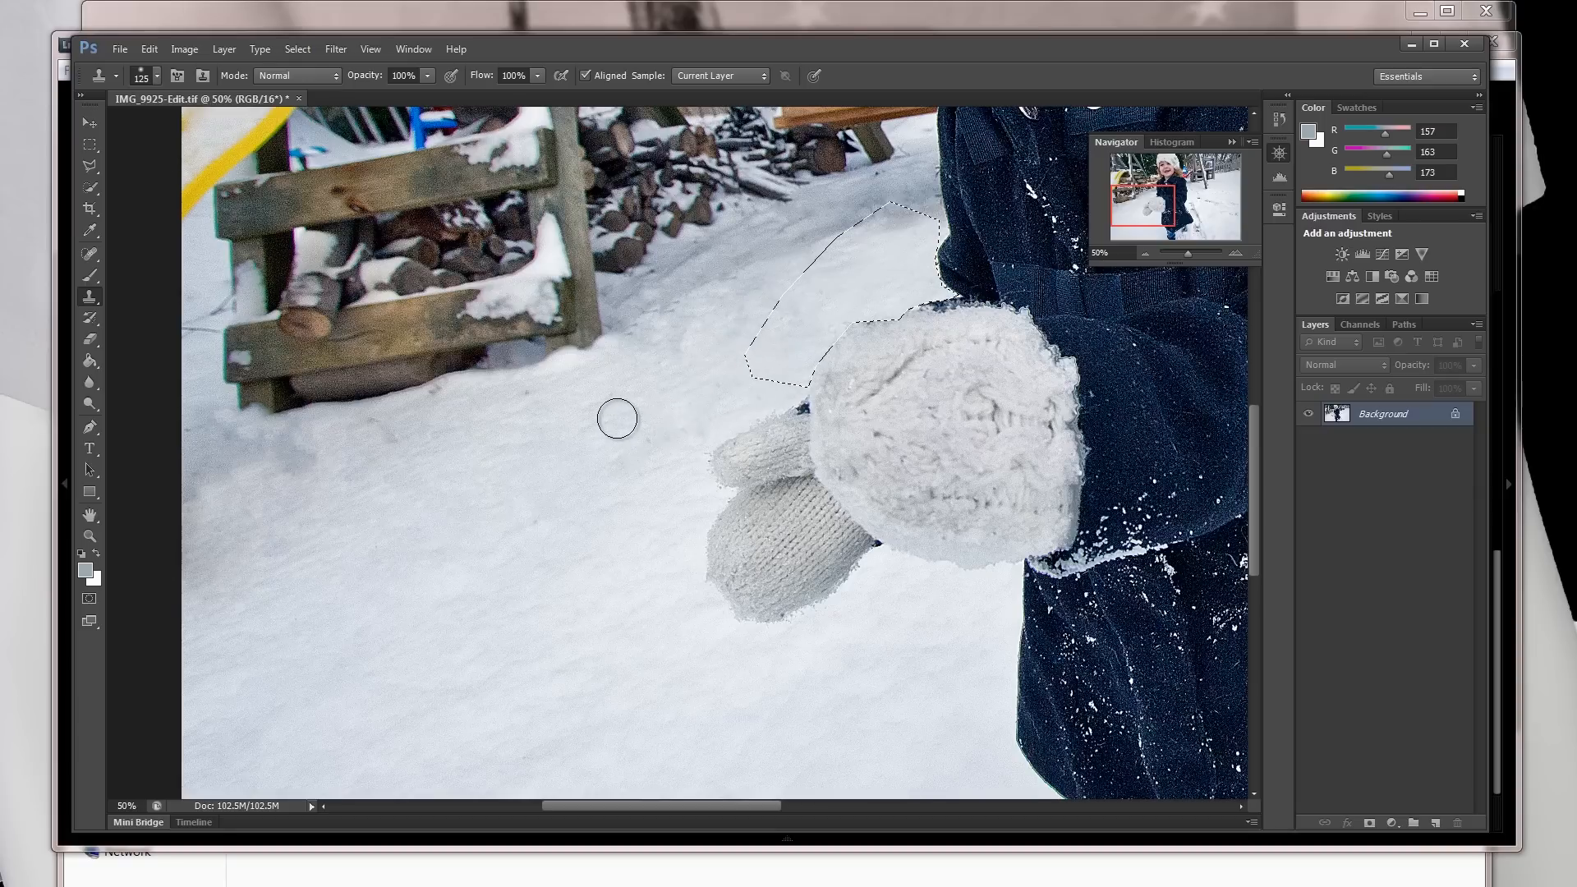
- Deselect the retouched area, show the whole photo at 16.67%, and return to the Photoshop window
{"action": "key", "text": "ctrl+d"}
{"action": "key", "text": "v"}
{"action": "left_click", "coordinate": [1146, 253]}
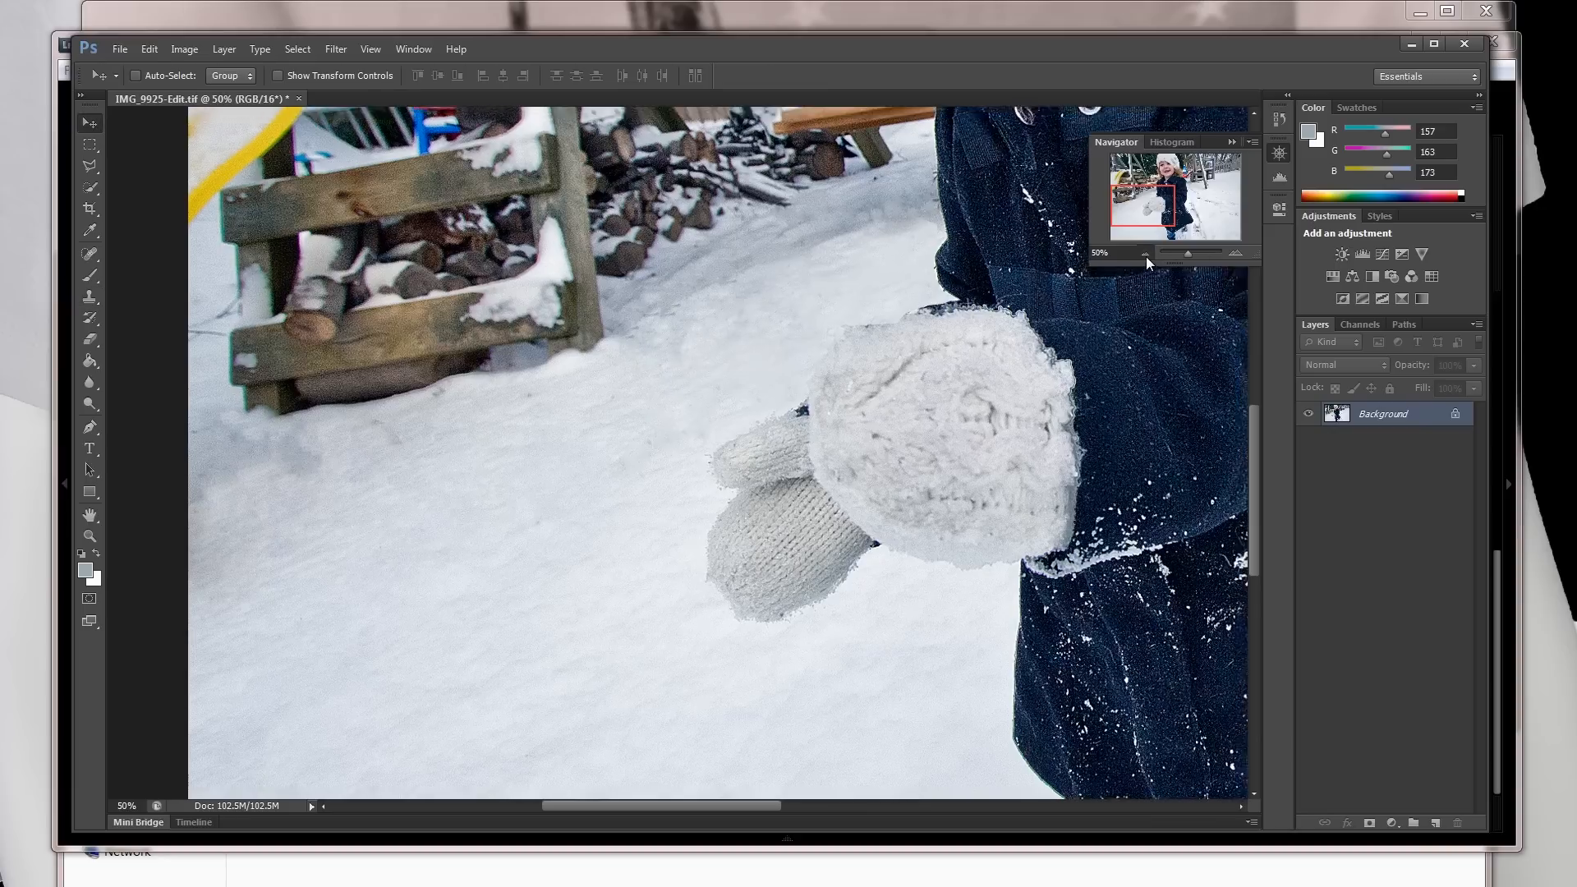
{"action": "left_click", "coordinate": [1145, 253]}
{"action": "left_click", "coordinate": [1145, 253]}
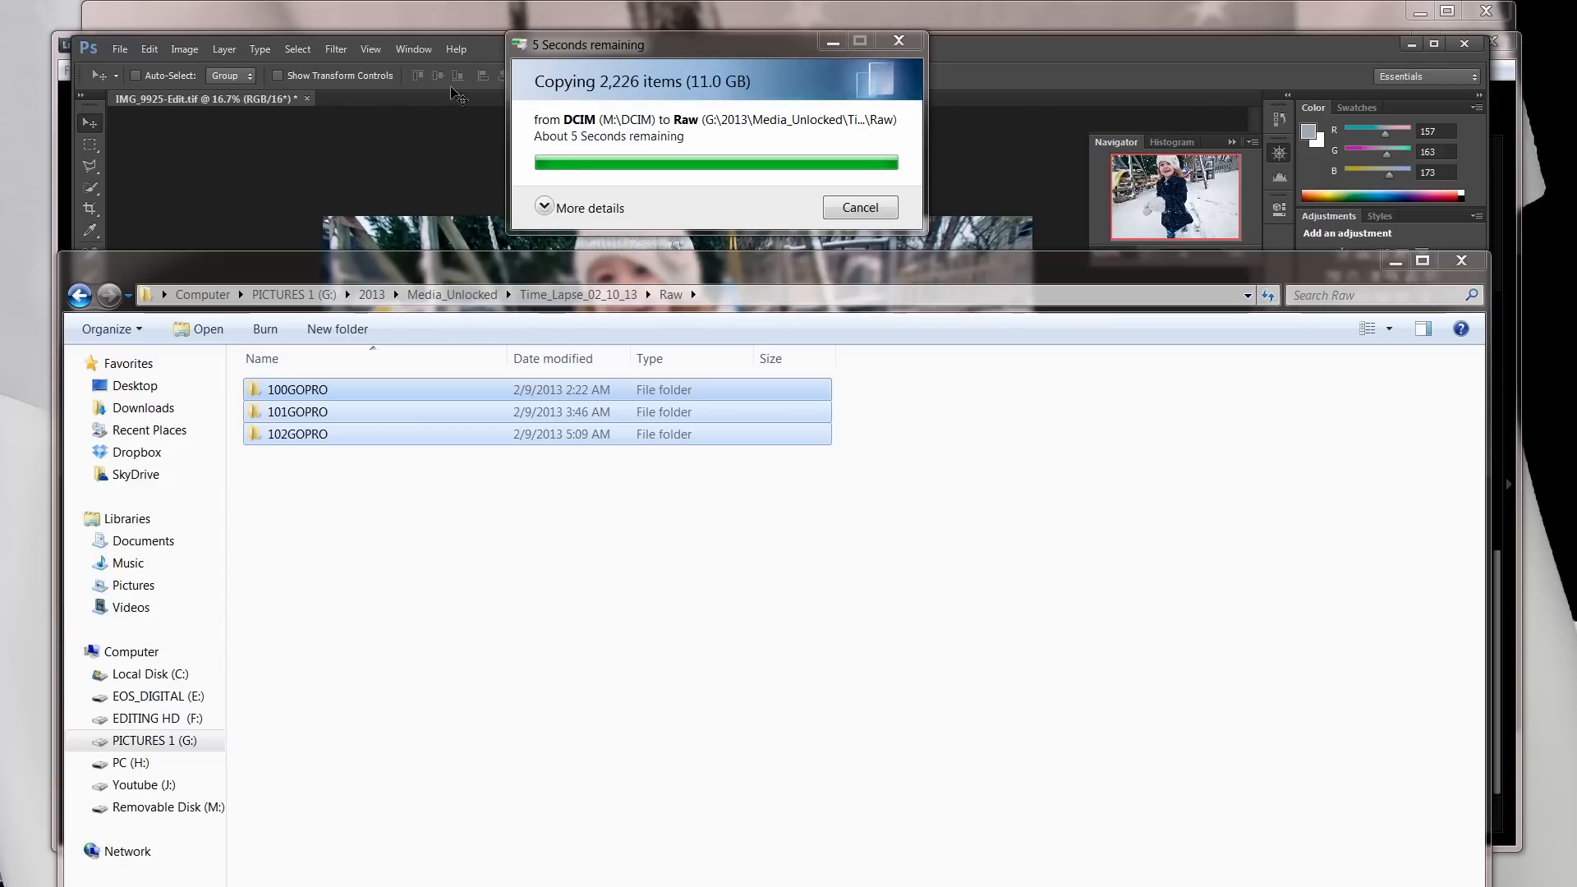
{"action": "left_click", "coordinate": [437, 149]}
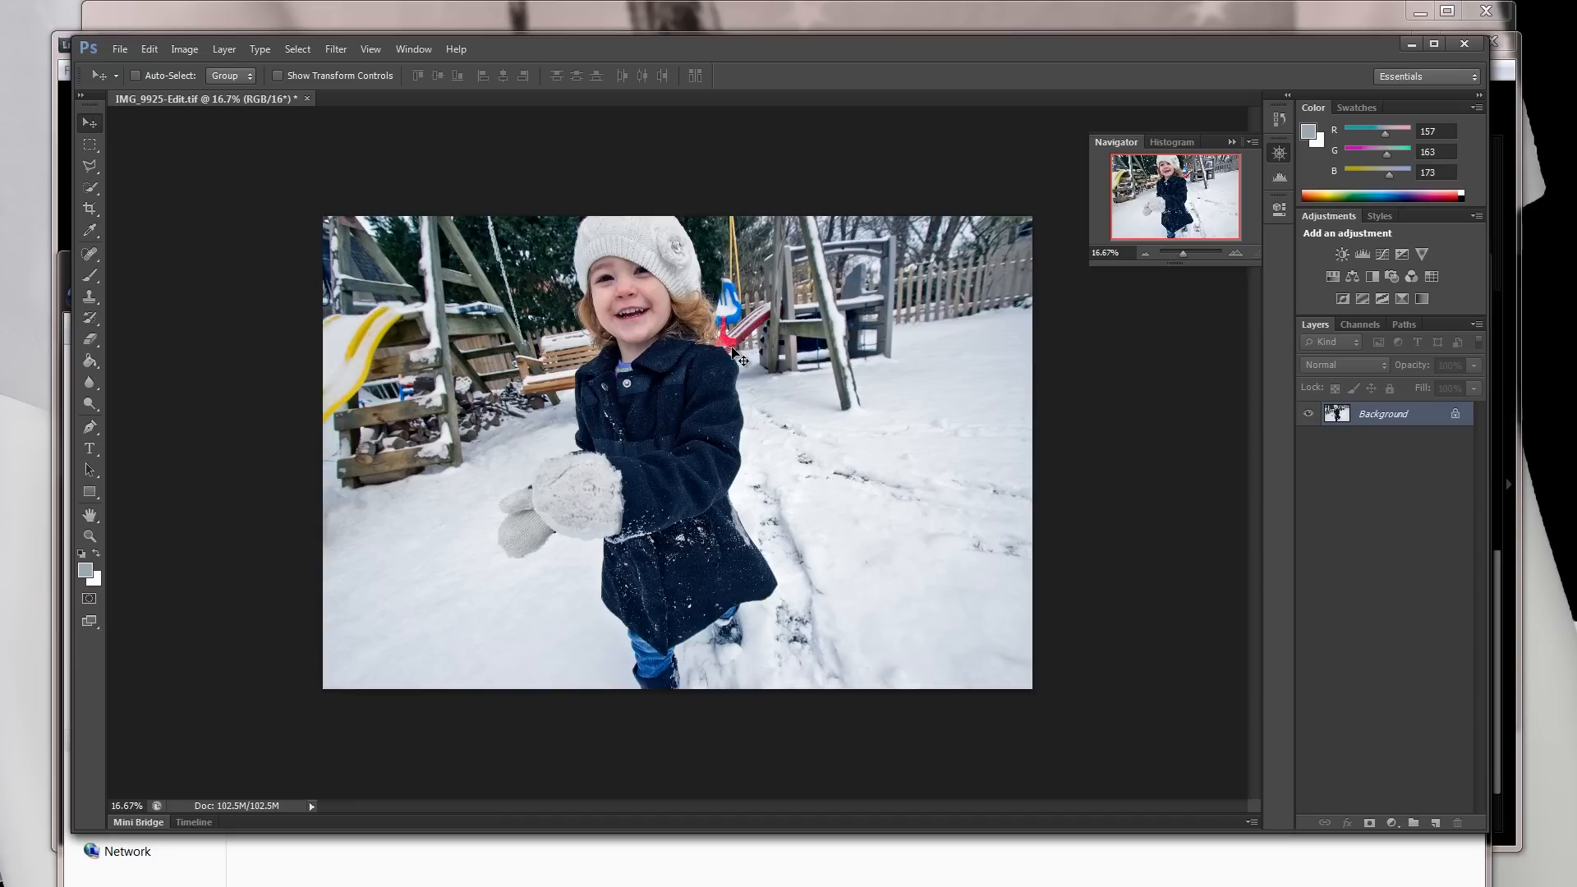
- Select the tracked snow between the coat and the fence with the Quick Selection tool
{"action": "left_click", "coordinate": [91, 194]}
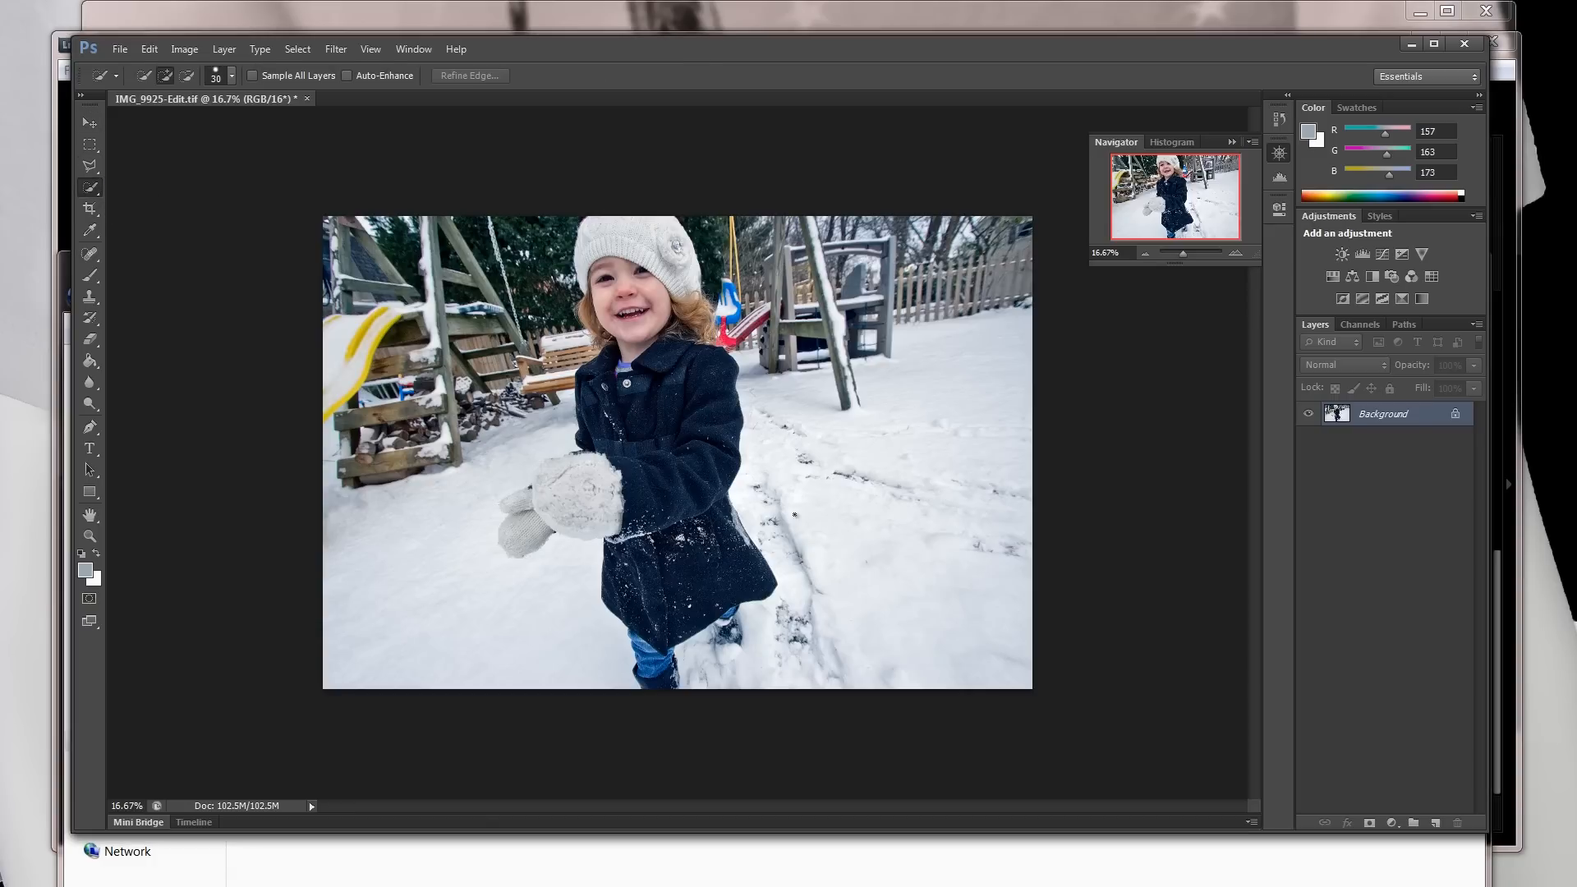
{"action": "mouse_move", "coordinate": [794, 515]}
{"action": "left_mouse_down"}
{"action": "mouse_move", "coordinate": [825, 581]}
{"action": "mouse_move", "coordinate": [777, 587]}
{"action": "mouse_move", "coordinate": [767, 654]}
{"action": "mouse_move", "coordinate": [763, 642]}
{"action": "left_mouse_up"}
{"action": "key", "text": "alt"}
{"action": "mouse_move", "coordinate": [726, 624]}
{"action": "left_mouse_down"}
{"action": "mouse_move", "coordinate": [721, 645]}
{"action": "mouse_move", "coordinate": [722, 631]}
{"action": "left_mouse_up"}
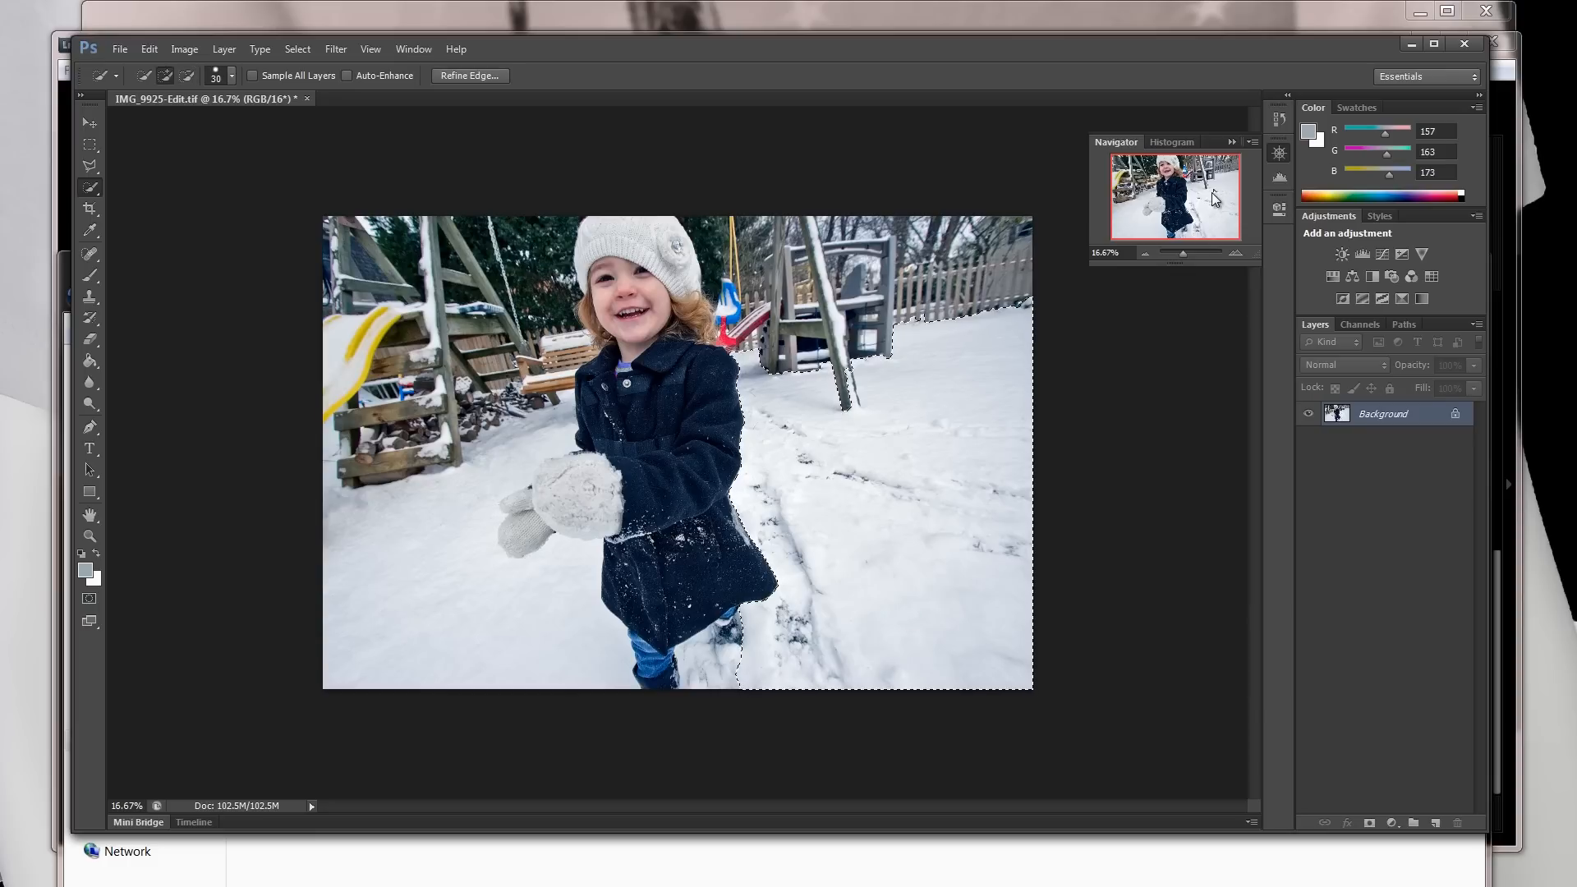
- Extend the selection over the snow around the boots and below the woodpile, and subtract both mittens from it
{"action": "left_click", "coordinate": [1235, 253]}
{"action": "left_click_drag", "start_coordinate": [1224, 216], "coordinate": [1154, 242]}
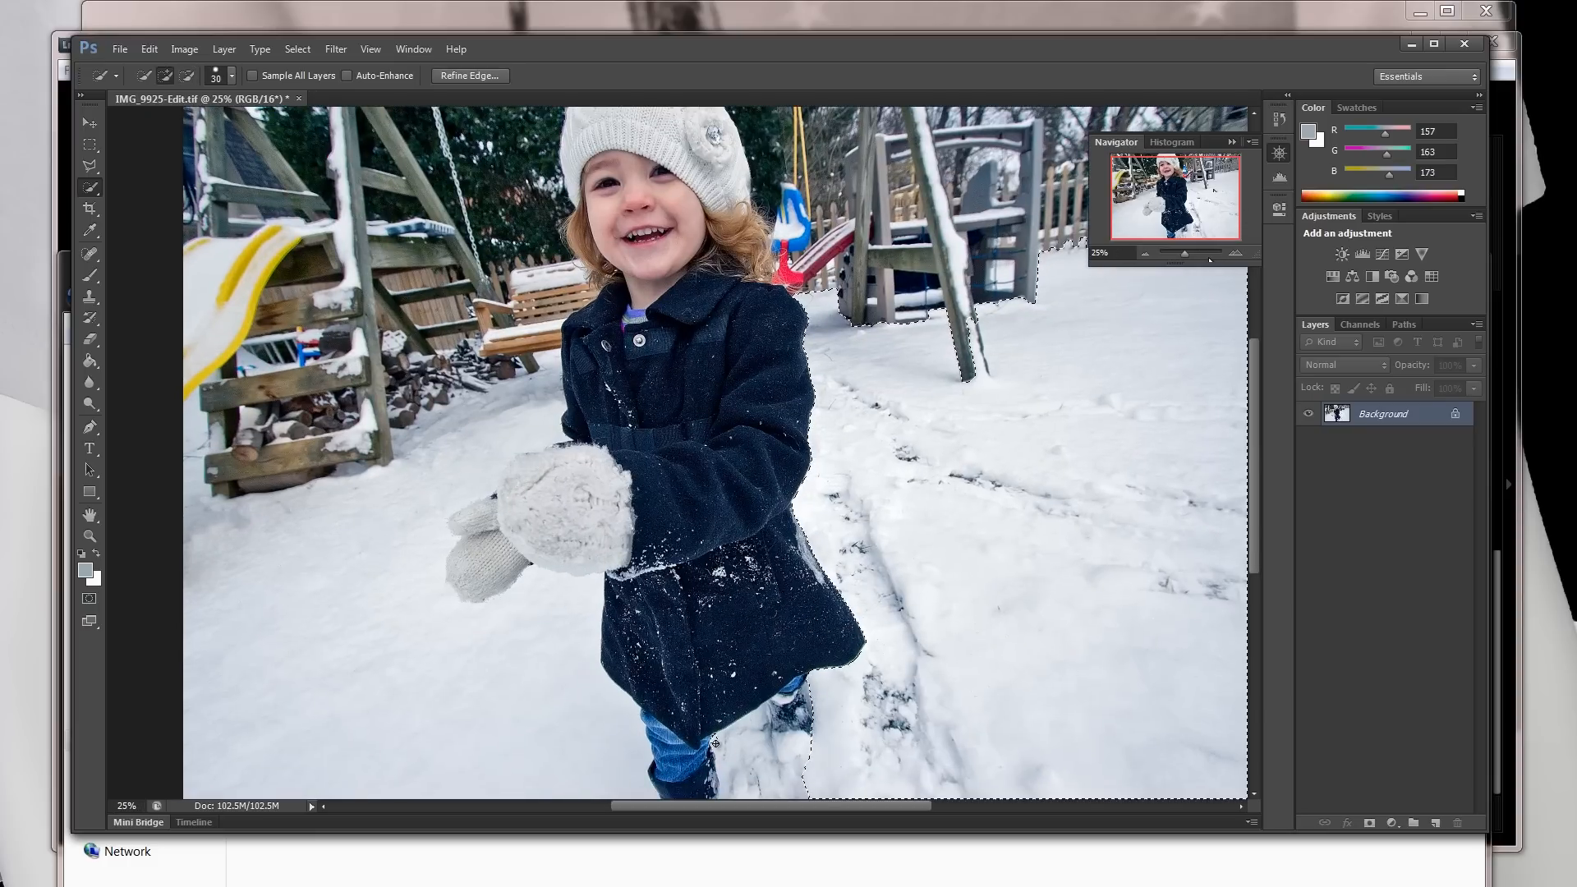
{"action": "mouse_move", "coordinate": [717, 737]}
{"action": "left_mouse_down"}
{"action": "mouse_move", "coordinate": [752, 771]}
{"action": "mouse_move", "coordinate": [812, 776]}
{"action": "left_mouse_up"}
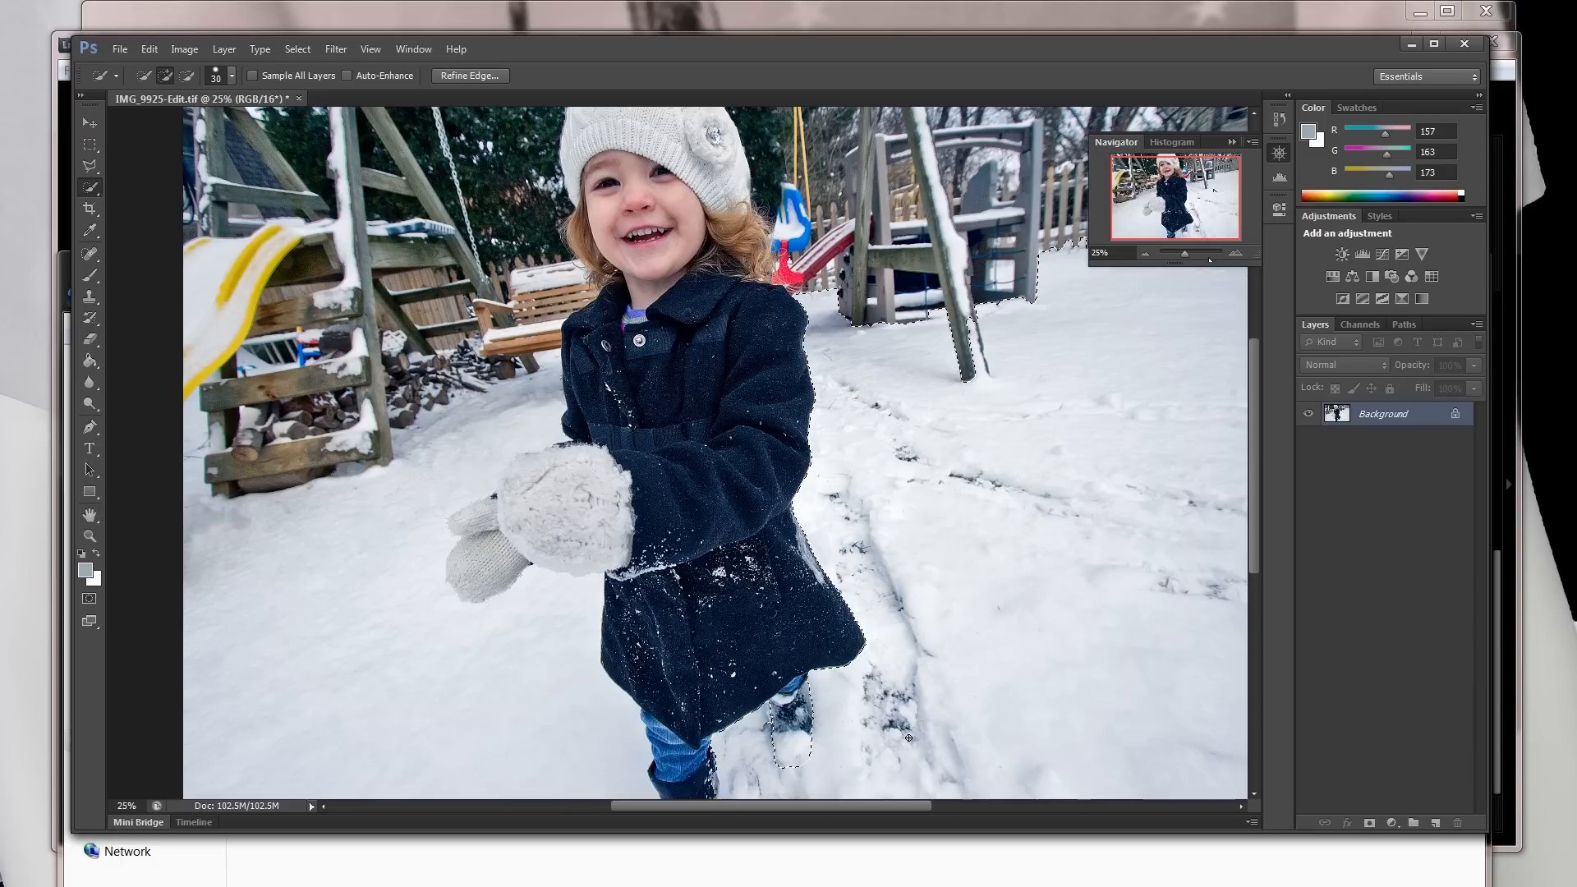
{"action": "mouse_move", "coordinate": [642, 795]}
{"action": "left_mouse_down"}
{"action": "mouse_move", "coordinate": [546, 624]}
{"action": "mouse_move", "coordinate": [509, 608]}
{"action": "mouse_move", "coordinate": [429, 677]}
{"action": "mouse_move", "coordinate": [307, 610]}
{"action": "mouse_move", "coordinate": [274, 567]}
{"action": "mouse_move", "coordinate": [463, 522]}
{"action": "left_mouse_up"}
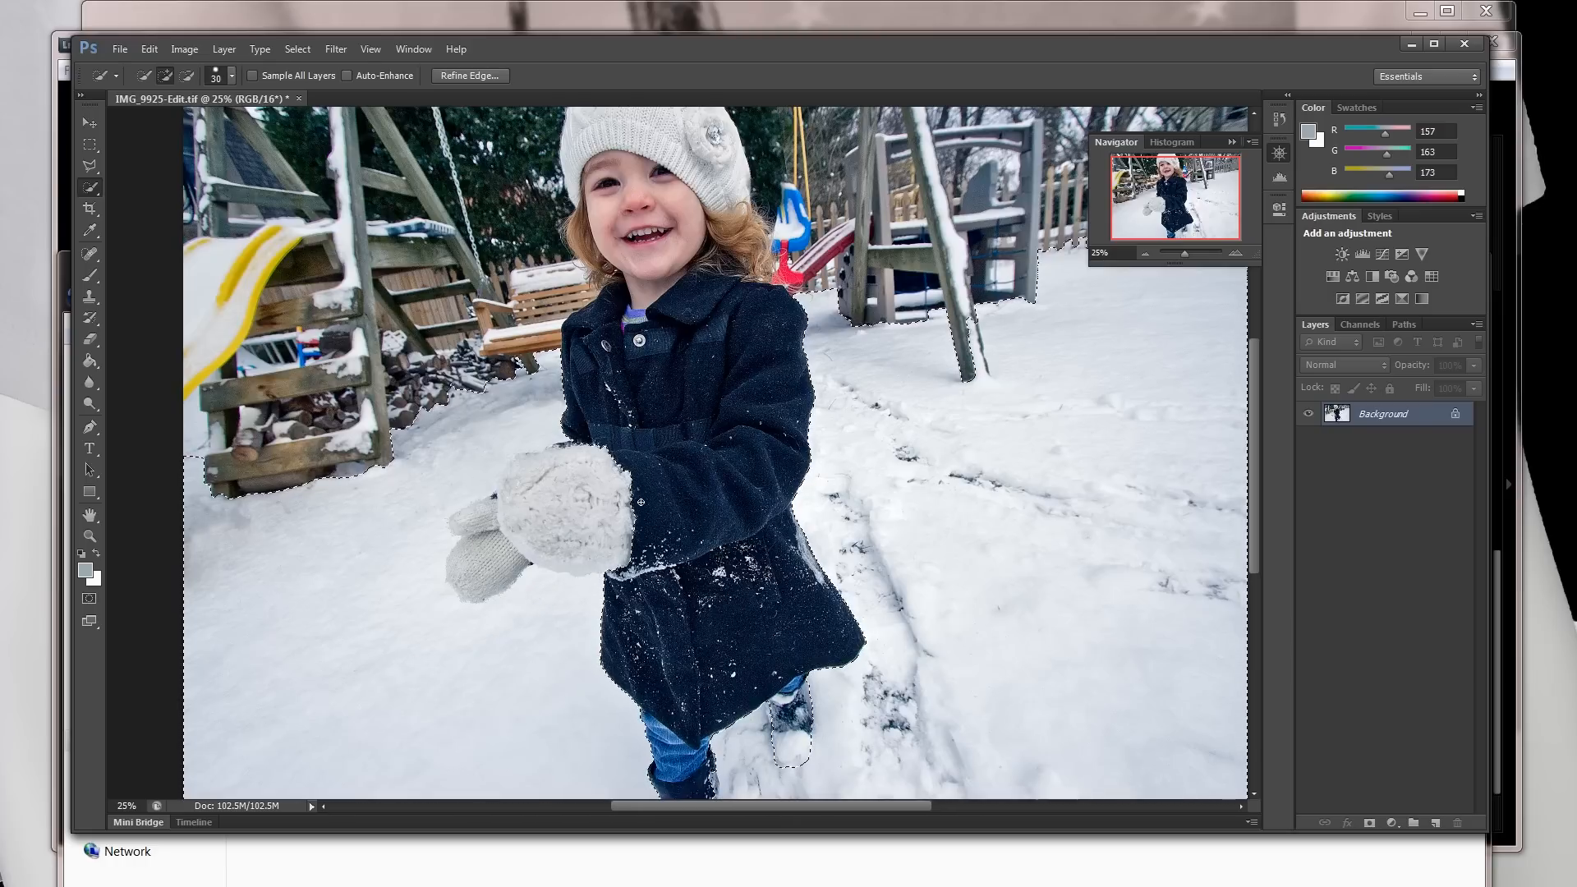
{"action": "left_click", "coordinate": [634, 503], "text": "alt"}
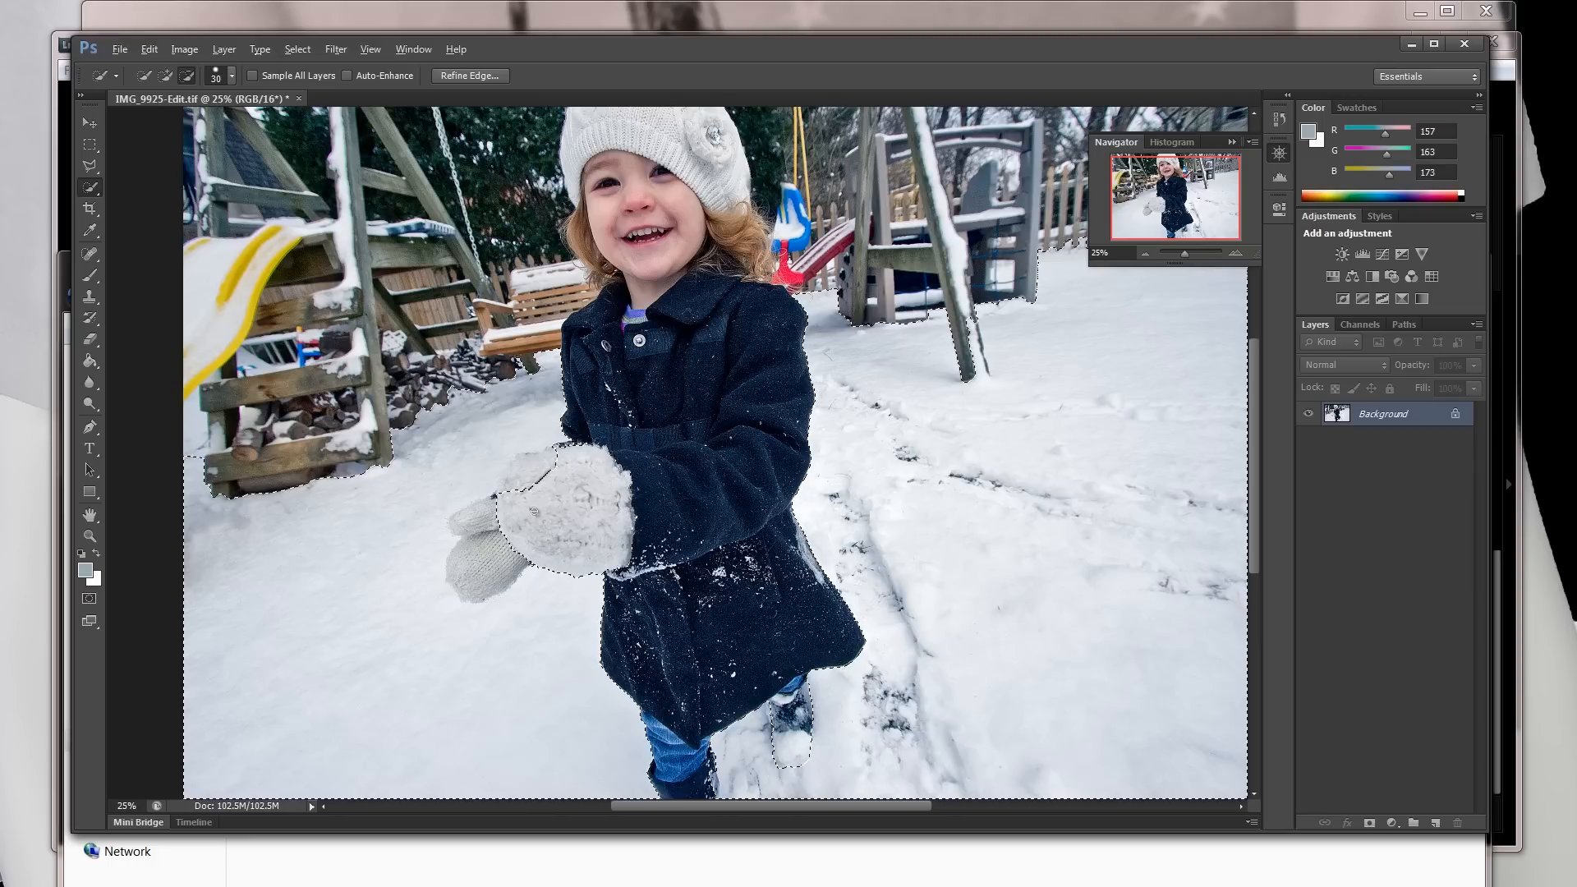
{"action": "mouse_move", "coordinate": [534, 511]}
{"action": "left_mouse_down"}
{"action": "mouse_move", "coordinate": [538, 480]}
{"action": "mouse_move", "coordinate": [501, 534]}
{"action": "mouse_move", "coordinate": [468, 525]}
{"action": "mouse_move", "coordinate": [461, 579]}
{"action": "left_mouse_up"}
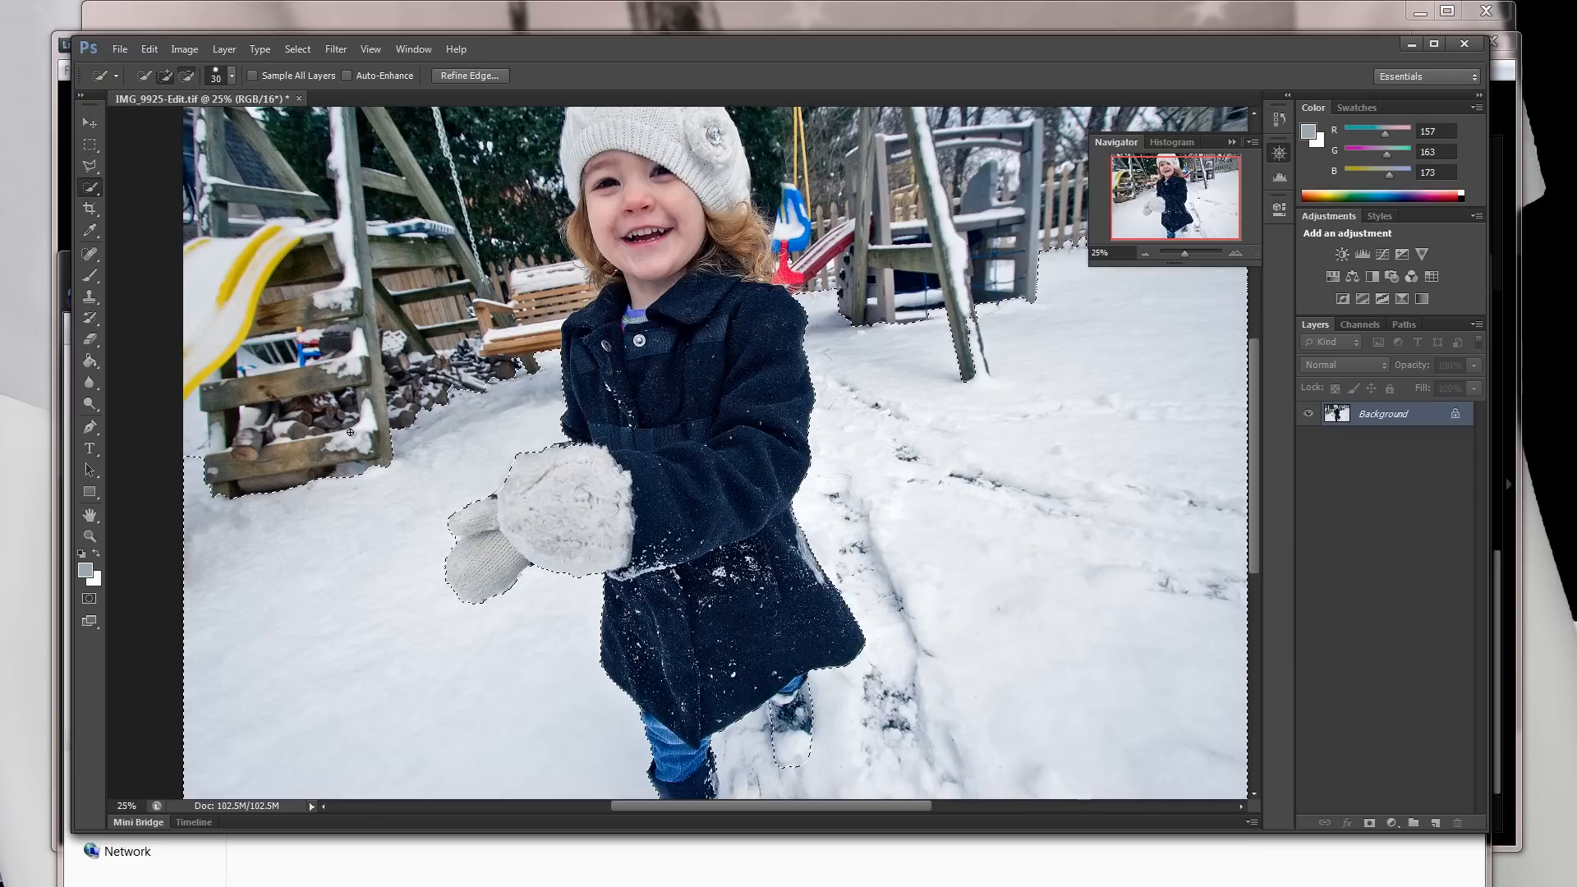
- Add the wooden playset, yellow slide, woodpile, trees and bench swing behind the child to the selection
{"action": "scroll", "coordinate": [350, 432], "scroll_direction": "up", "scroll_amount": 2}
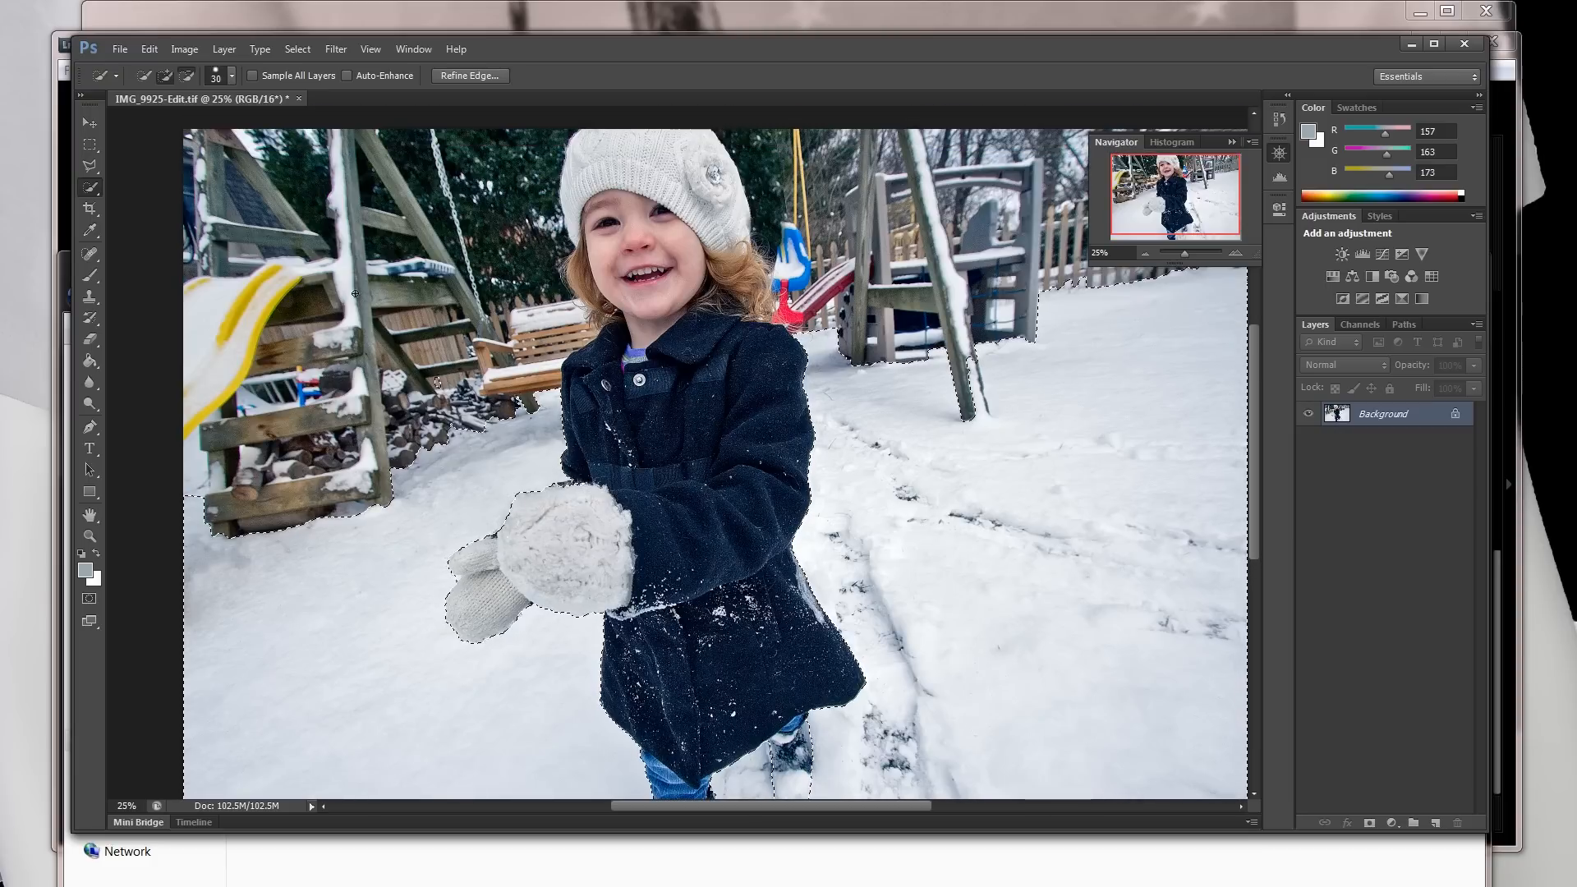
{"action": "mouse_move", "coordinate": [269, 185]}
{"action": "left_mouse_down"}
{"action": "mouse_move", "coordinate": [204, 170]}
{"action": "mouse_move", "coordinate": [189, 144]}
{"action": "mouse_move", "coordinate": [168, 241]}
{"action": "mouse_move", "coordinate": [181, 280]}
{"action": "mouse_move", "coordinate": [233, 239]}
{"action": "mouse_move", "coordinate": [215, 412]}
{"action": "left_mouse_up"}
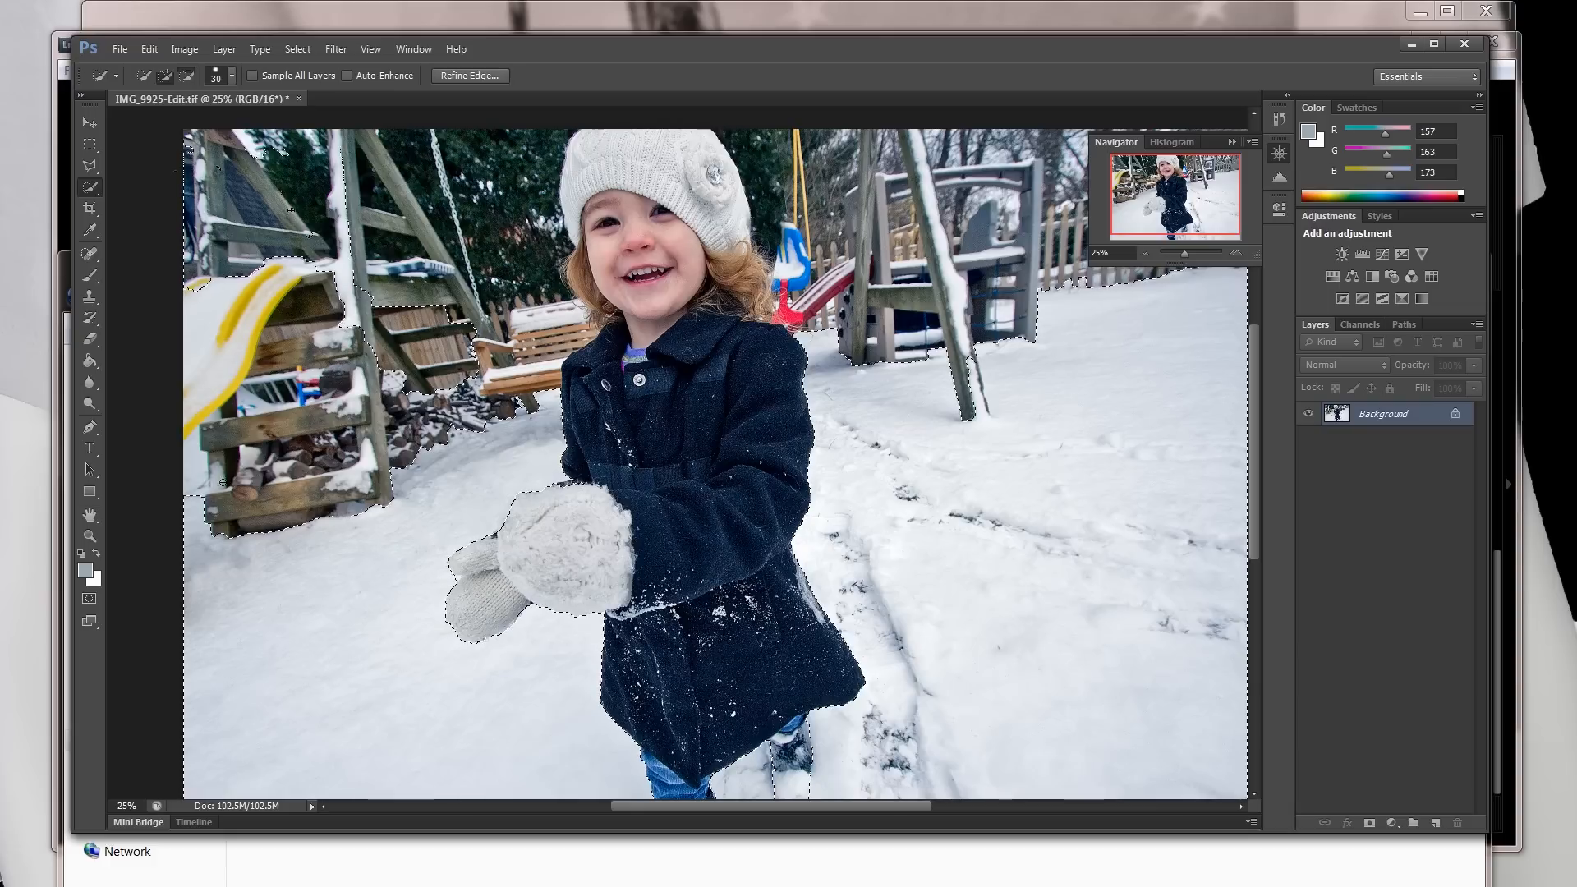
{"action": "mouse_move", "coordinate": [223, 482]}
{"action": "left_mouse_down"}
{"action": "mouse_move", "coordinate": [250, 412]}
{"action": "mouse_move", "coordinate": [261, 252]}
{"action": "mouse_move", "coordinate": [263, 398]}
{"action": "mouse_move", "coordinate": [279, 410]}
{"action": "mouse_move", "coordinate": [291, 250]}
{"action": "mouse_move", "coordinate": [315, 362]}
{"action": "mouse_move", "coordinate": [364, 271]}
{"action": "mouse_move", "coordinate": [354, 289]}
{"action": "mouse_move", "coordinate": [380, 289]}
{"action": "mouse_move", "coordinate": [362, 329]}
{"action": "left_mouse_up"}
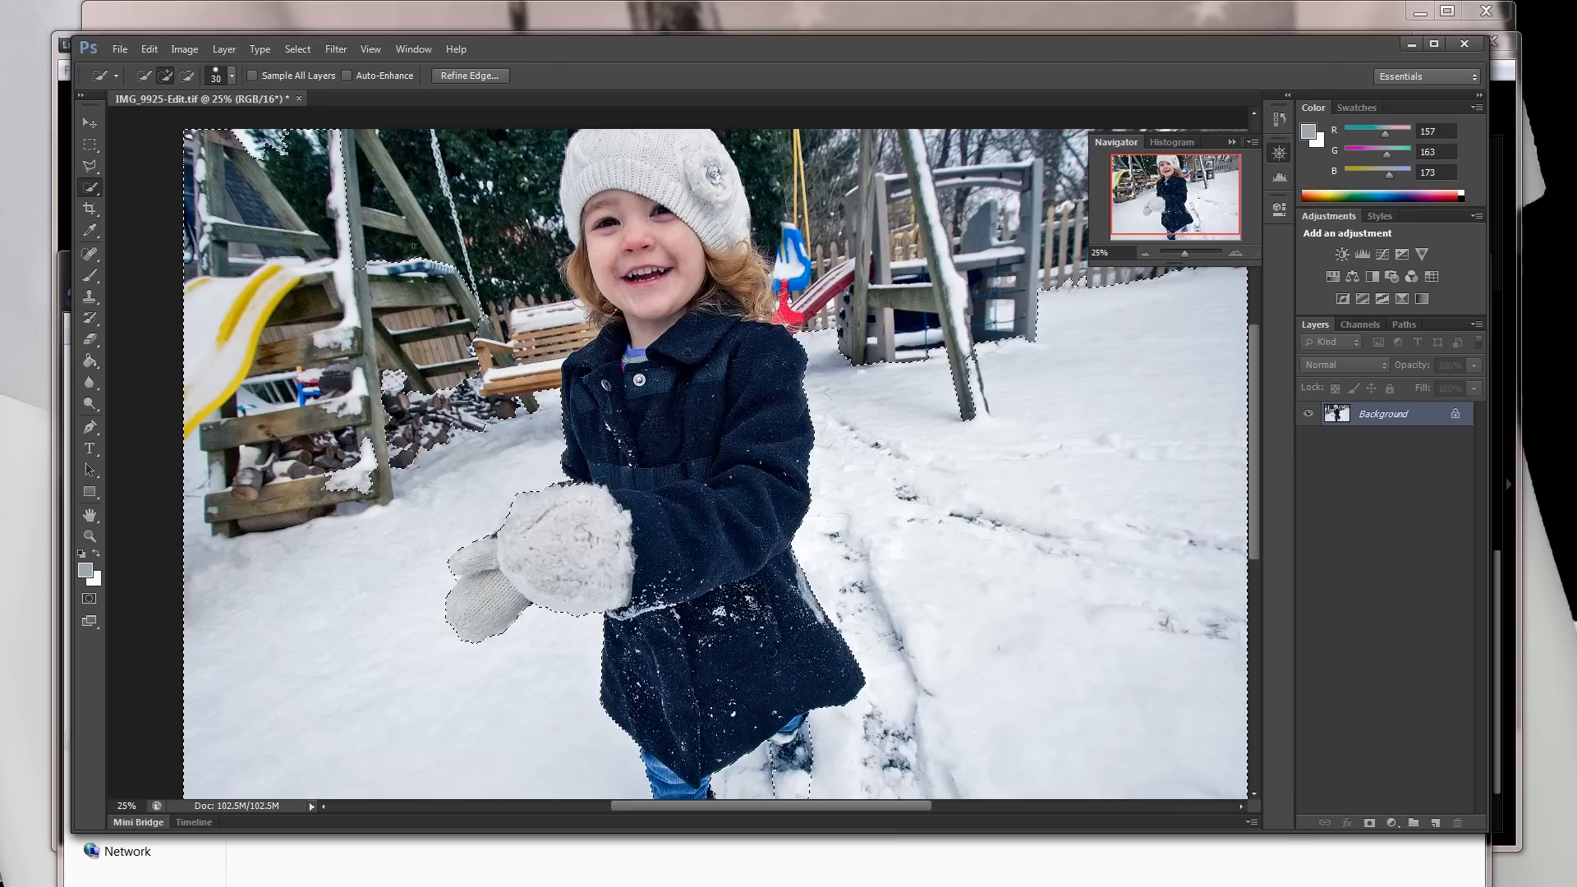
{"action": "mouse_move", "coordinate": [413, 246]}
{"action": "left_mouse_down"}
{"action": "mouse_move", "coordinate": [369, 242]}
{"action": "mouse_move", "coordinate": [410, 189]}
{"action": "mouse_move", "coordinate": [476, 198]}
{"action": "left_mouse_up"}
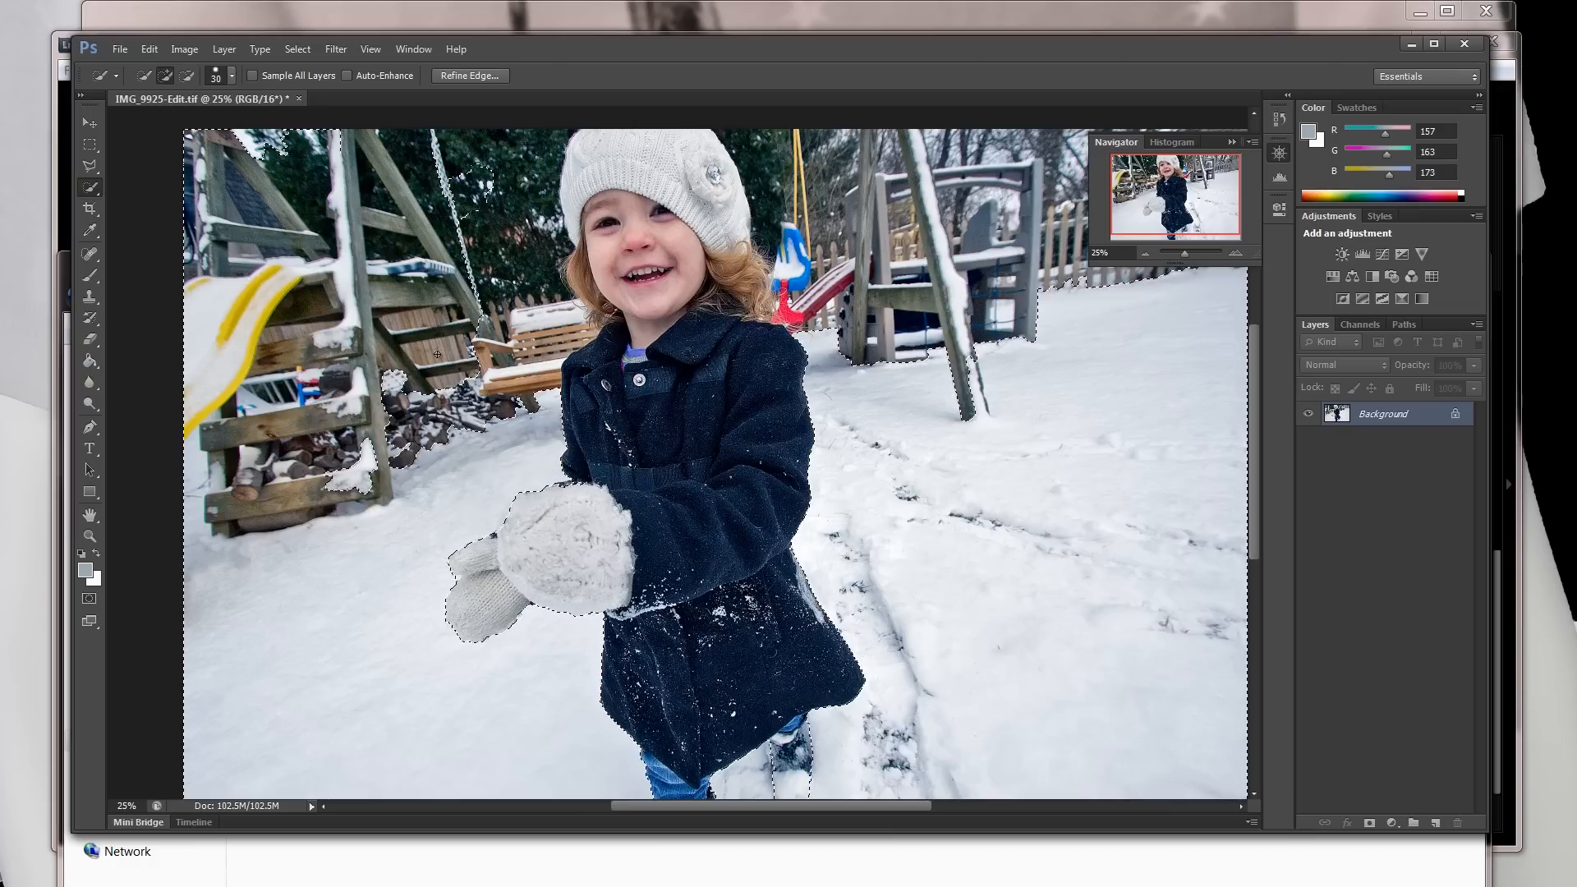
{"action": "left_click", "coordinate": [365, 490]}
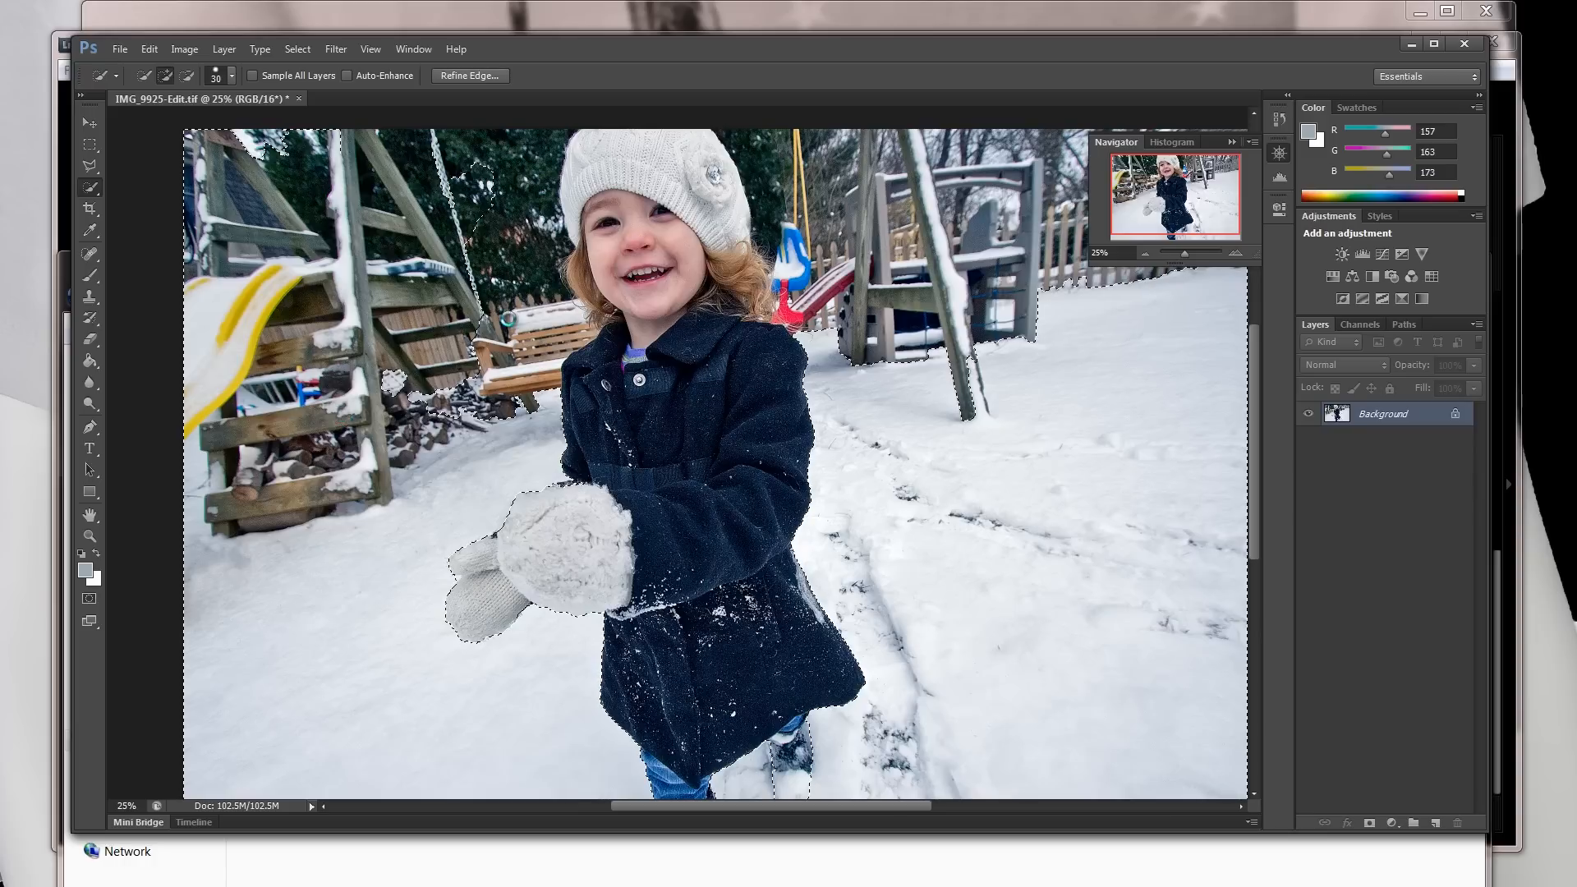
{"action": "left_click", "coordinate": [548, 288]}
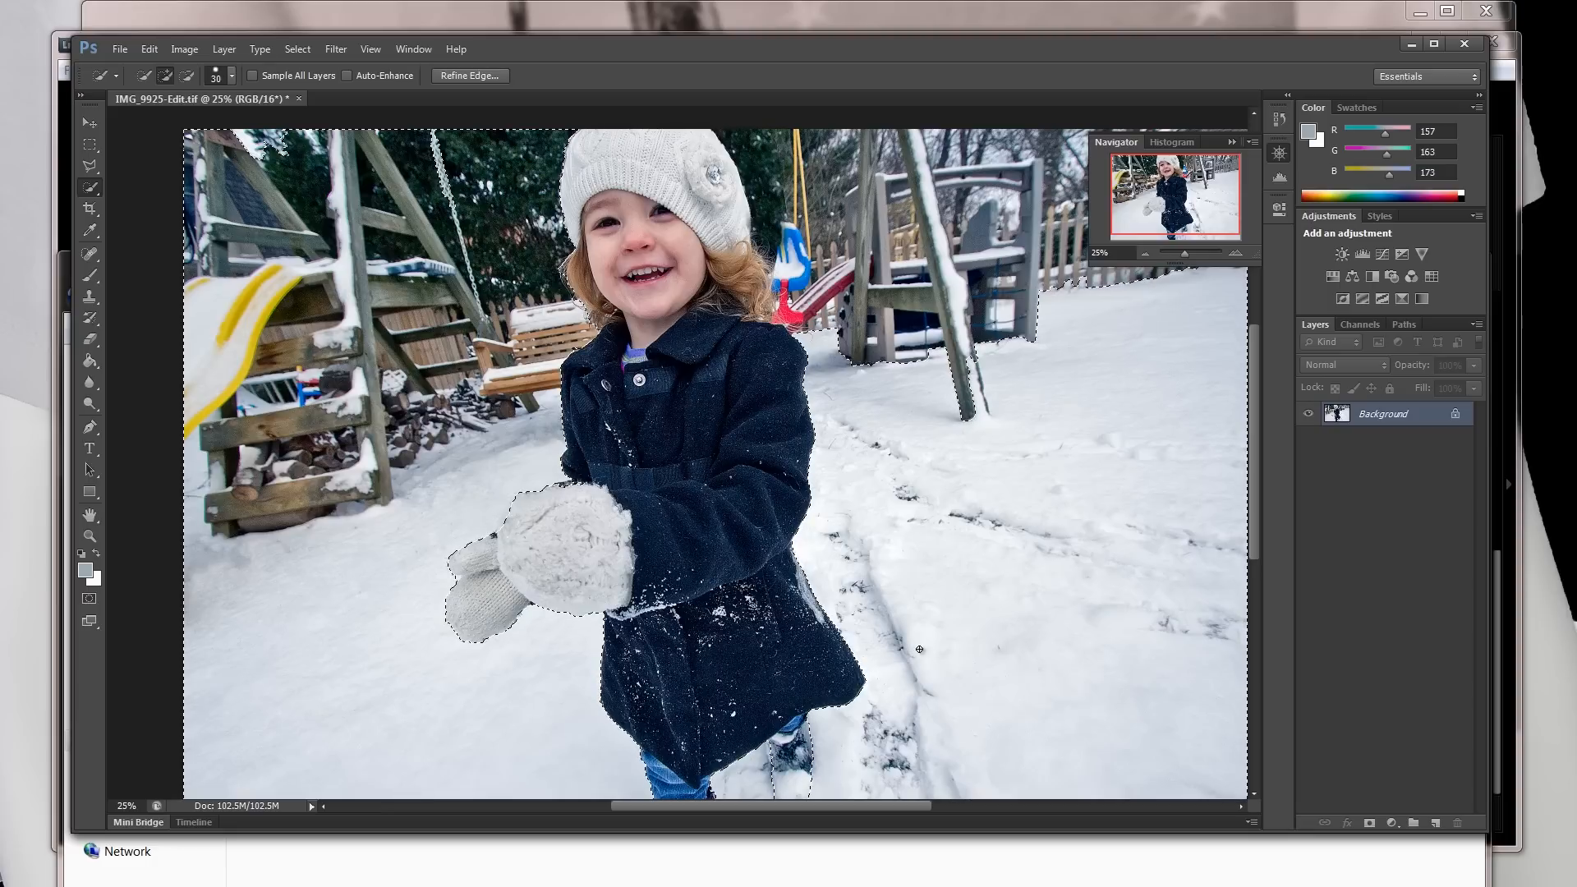
- Add the fence, trees and play structure on the coat's far side to the selection, filling the gaps inside the structure
{"action": "left_click", "coordinate": [1233, 144]}
{"action": "mouse_move", "coordinate": [1146, 208]}
{"action": "left_mouse_down"}
{"action": "mouse_move", "coordinate": [1156, 261]}
{"action": "mouse_move", "coordinate": [1170, 176]}
{"action": "mouse_move", "coordinate": [1137, 197]}
{"action": "left_mouse_up"}
{"action": "mouse_move", "coordinate": [1016, 171]}
{"action": "left_mouse_down"}
{"action": "mouse_move", "coordinate": [781, 170]}
{"action": "mouse_move", "coordinate": [731, 144]}
{"action": "mouse_move", "coordinate": [762, 208]}
{"action": "mouse_move", "coordinate": [836, 273]}
{"action": "mouse_move", "coordinate": [848, 383]}
{"action": "mouse_move", "coordinate": [879, 331]}
{"action": "mouse_move", "coordinate": [896, 343]}
{"action": "mouse_move", "coordinate": [1008, 317]}
{"action": "mouse_move", "coordinate": [1146, 251]}
{"action": "mouse_move", "coordinate": [863, 259]}
{"action": "left_mouse_up"}
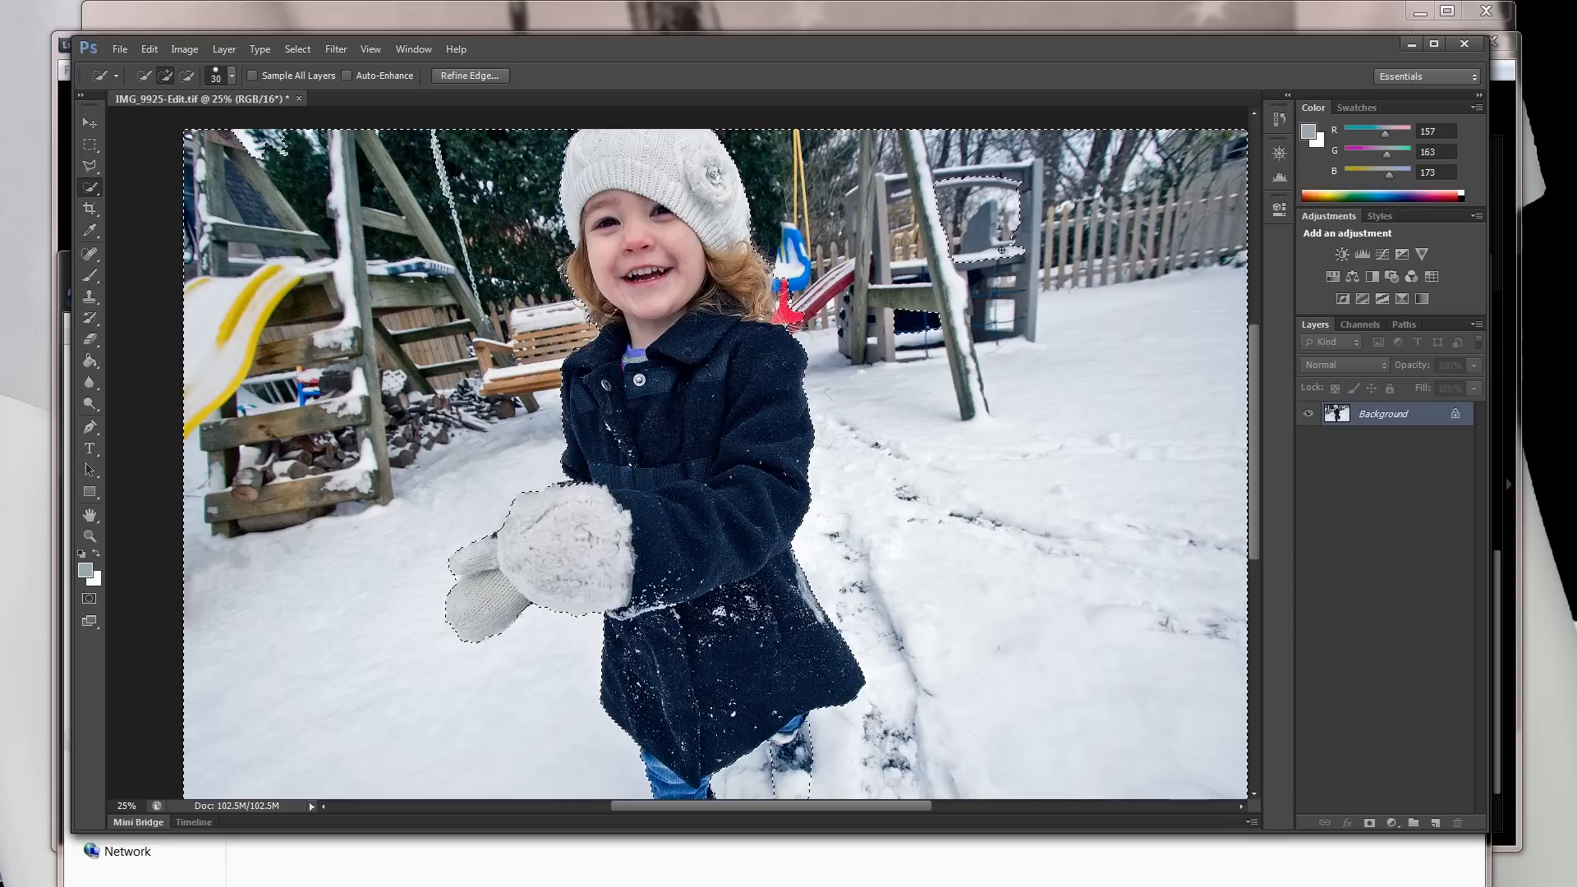
{"action": "left_click_drag", "start_coordinate": [964, 313], "coordinate": [982, 246]}
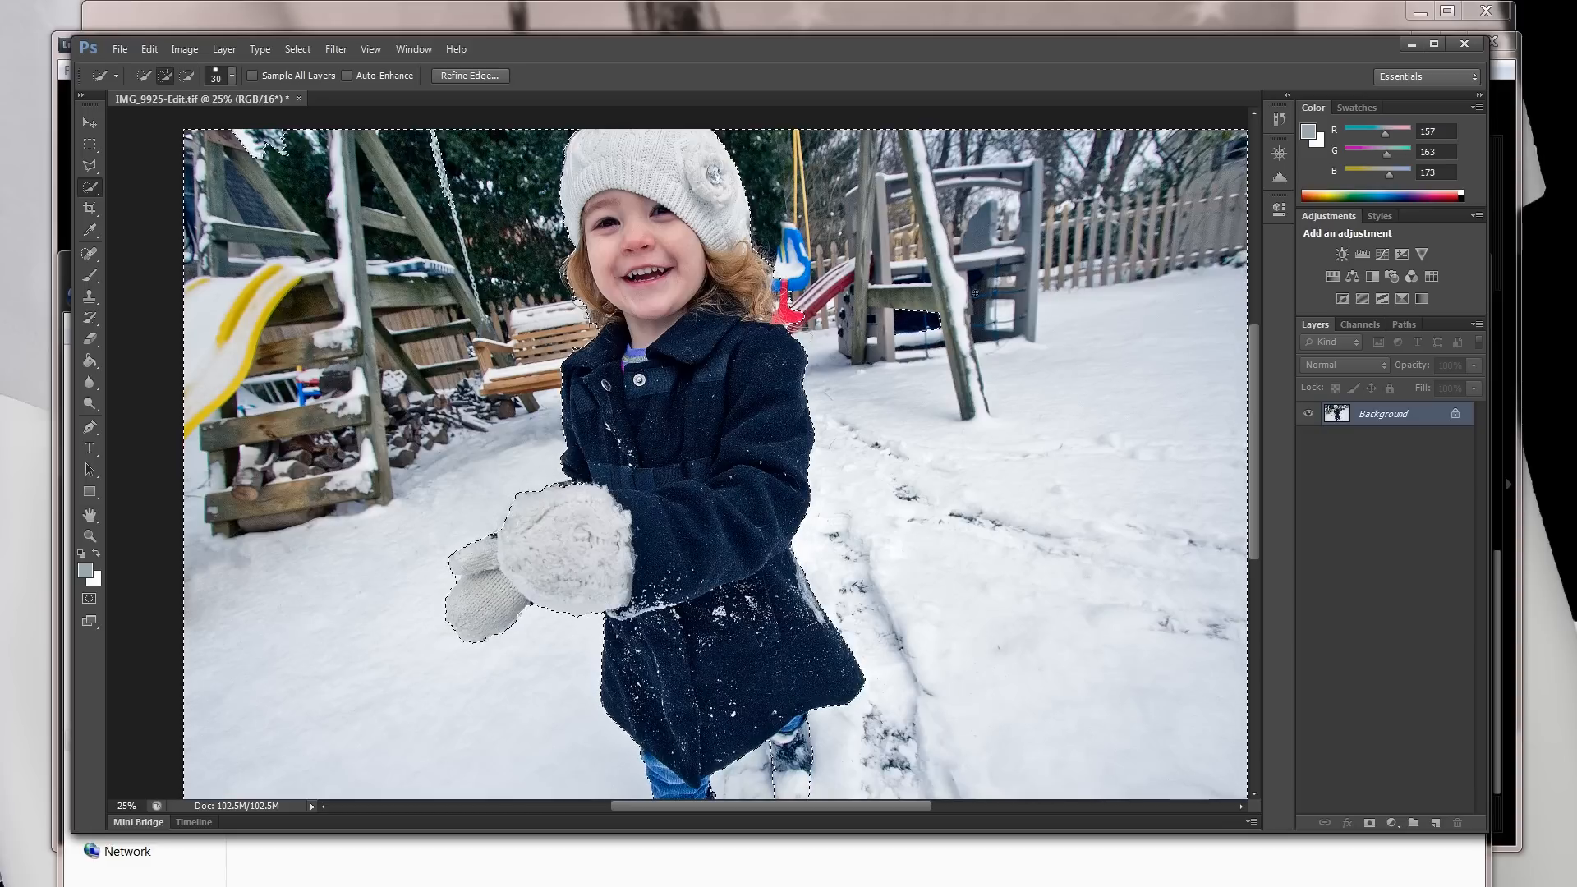
{"action": "left_click_drag", "start_coordinate": [910, 322], "coordinate": [914, 303]}
{"action": "left_click", "coordinate": [1279, 177]}
{"action": "left_click", "coordinate": [1273, 159]}
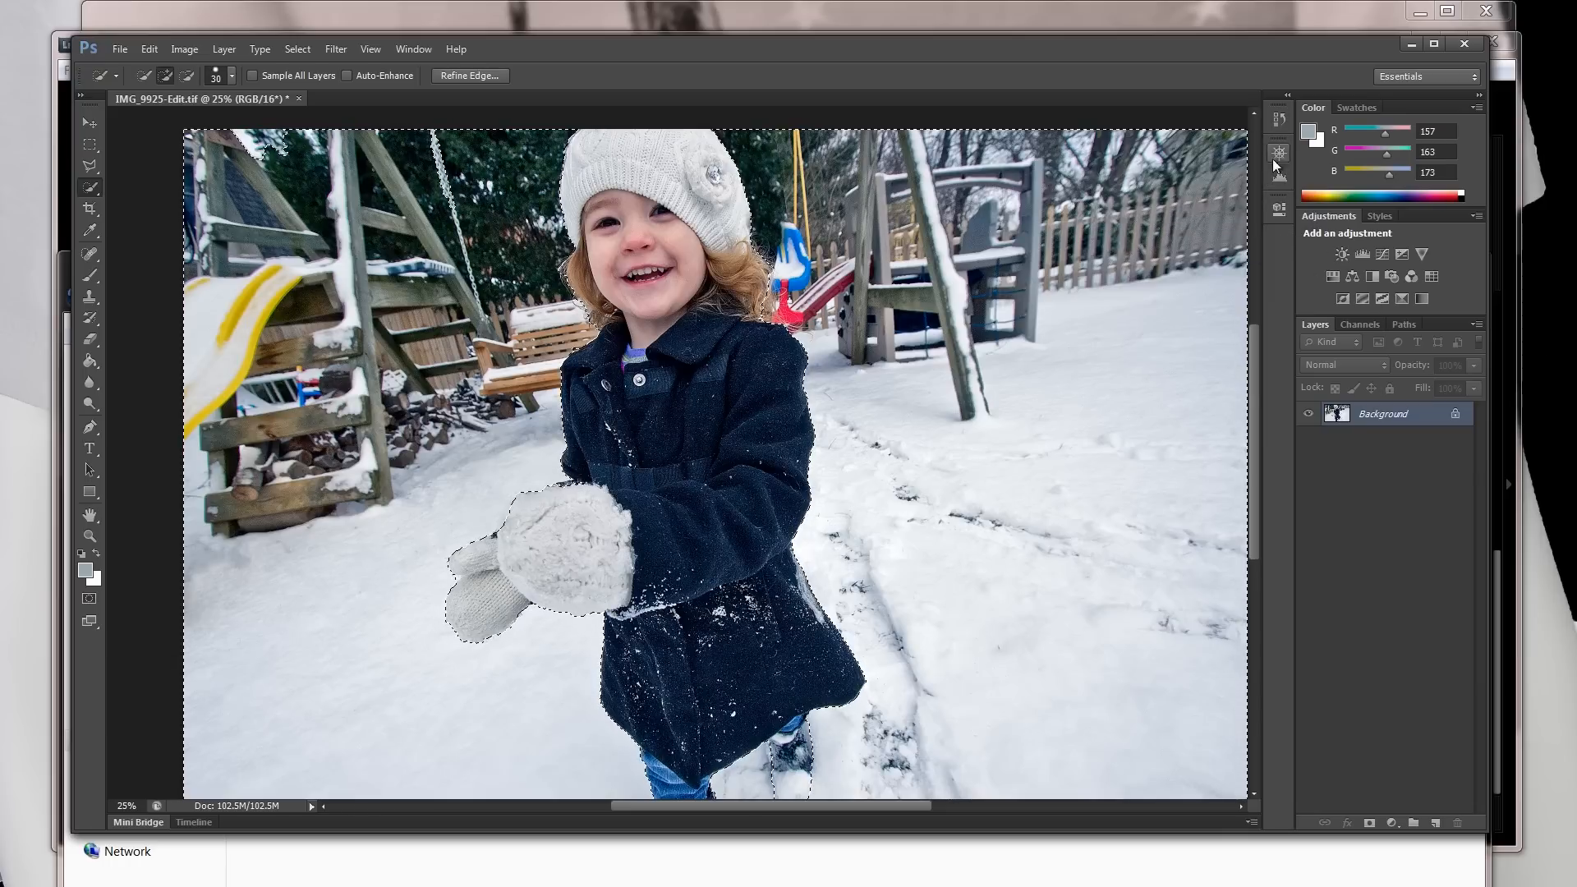
{"action": "left_click", "coordinate": [1153, 250]}
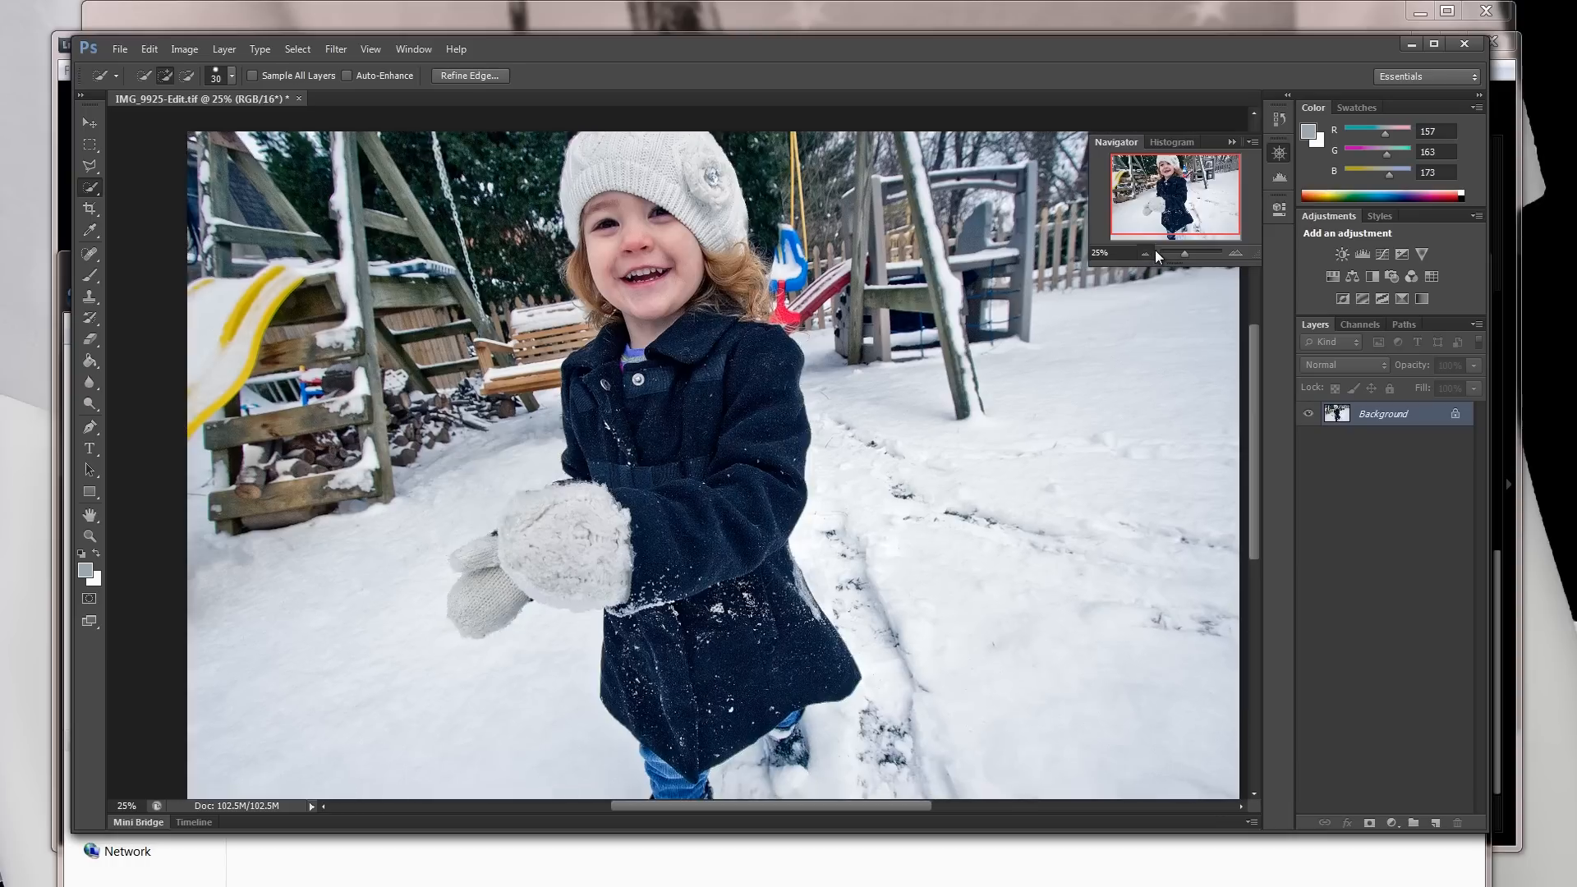
{"action": "left_click", "coordinate": [1155, 249]}
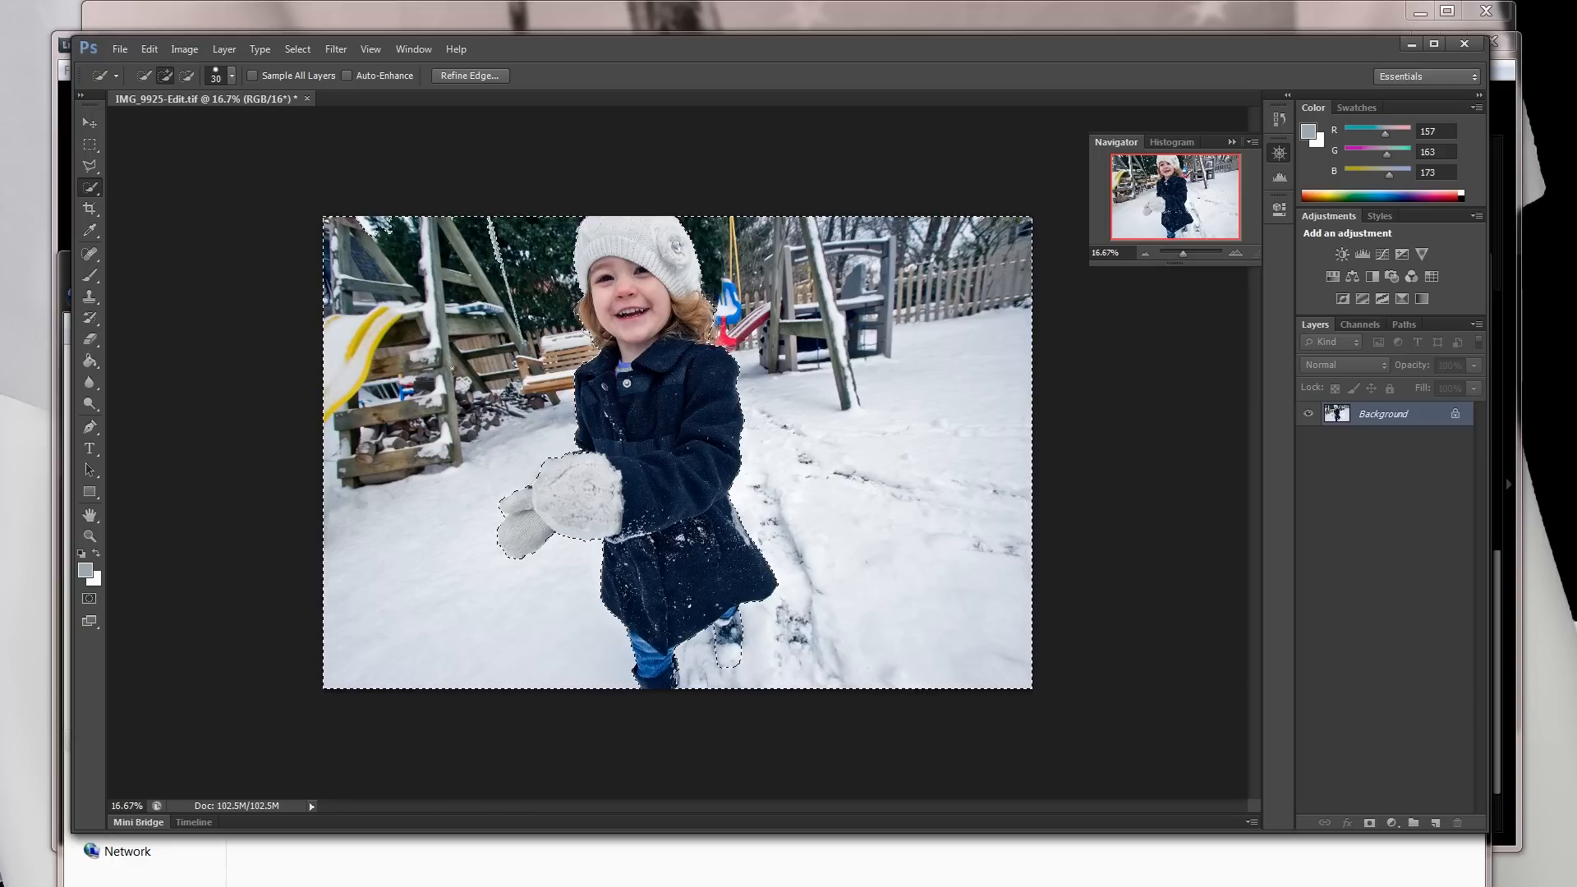
- Open the Vibrance adjustment for the selected background, try stronger vibrance, then keep vibrance at 0 and lower saturation to -32
{"action": "left_click", "coordinate": [185, 48]}
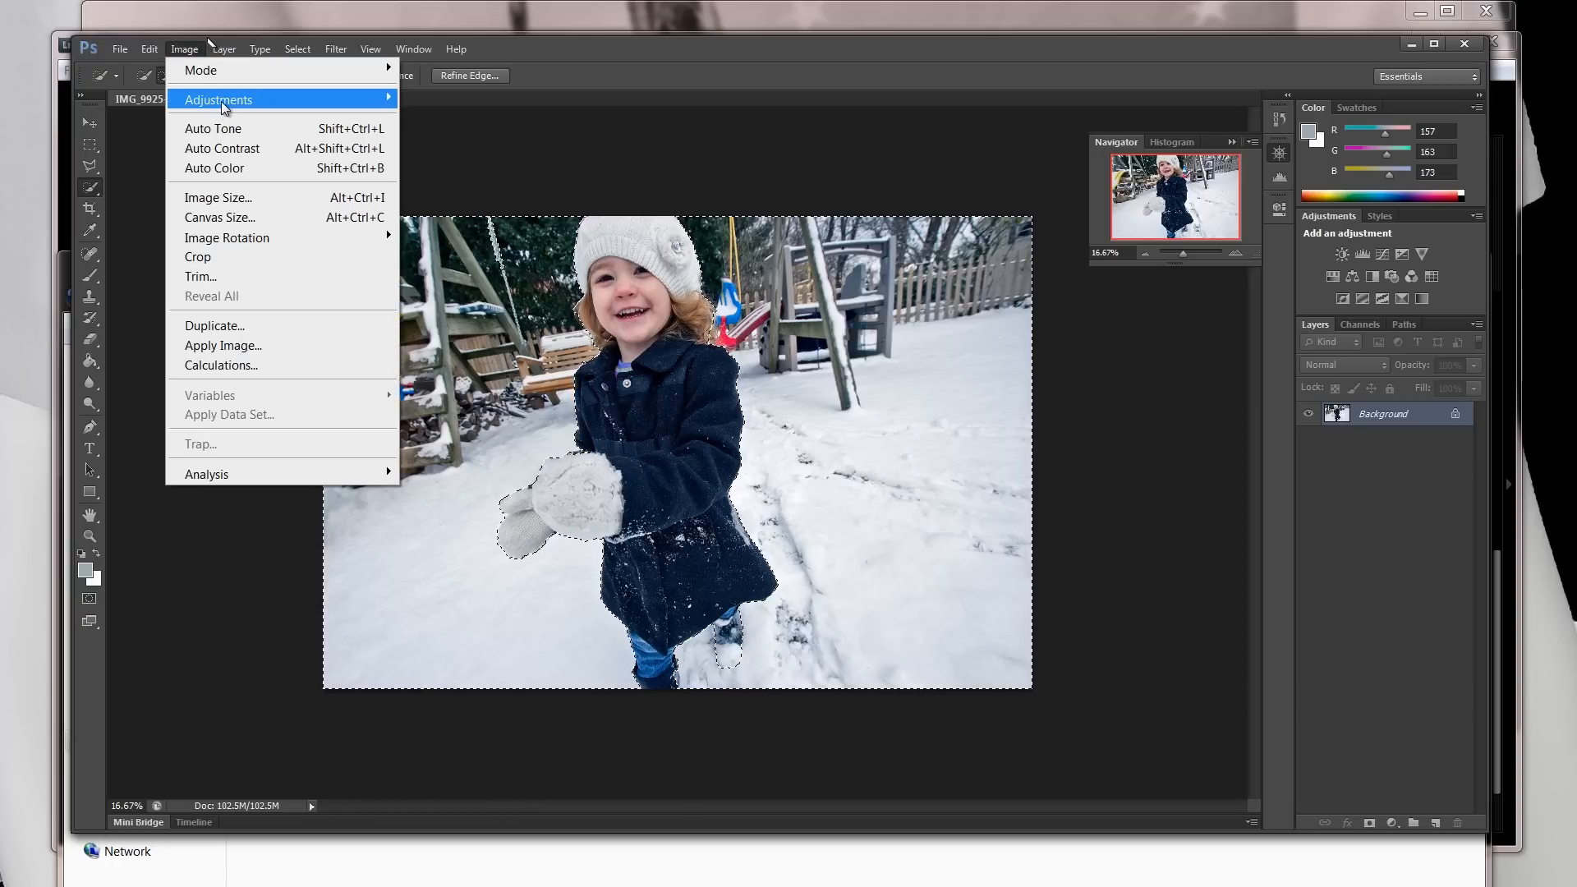
{"action": "mouse_move", "coordinate": [225, 107]}
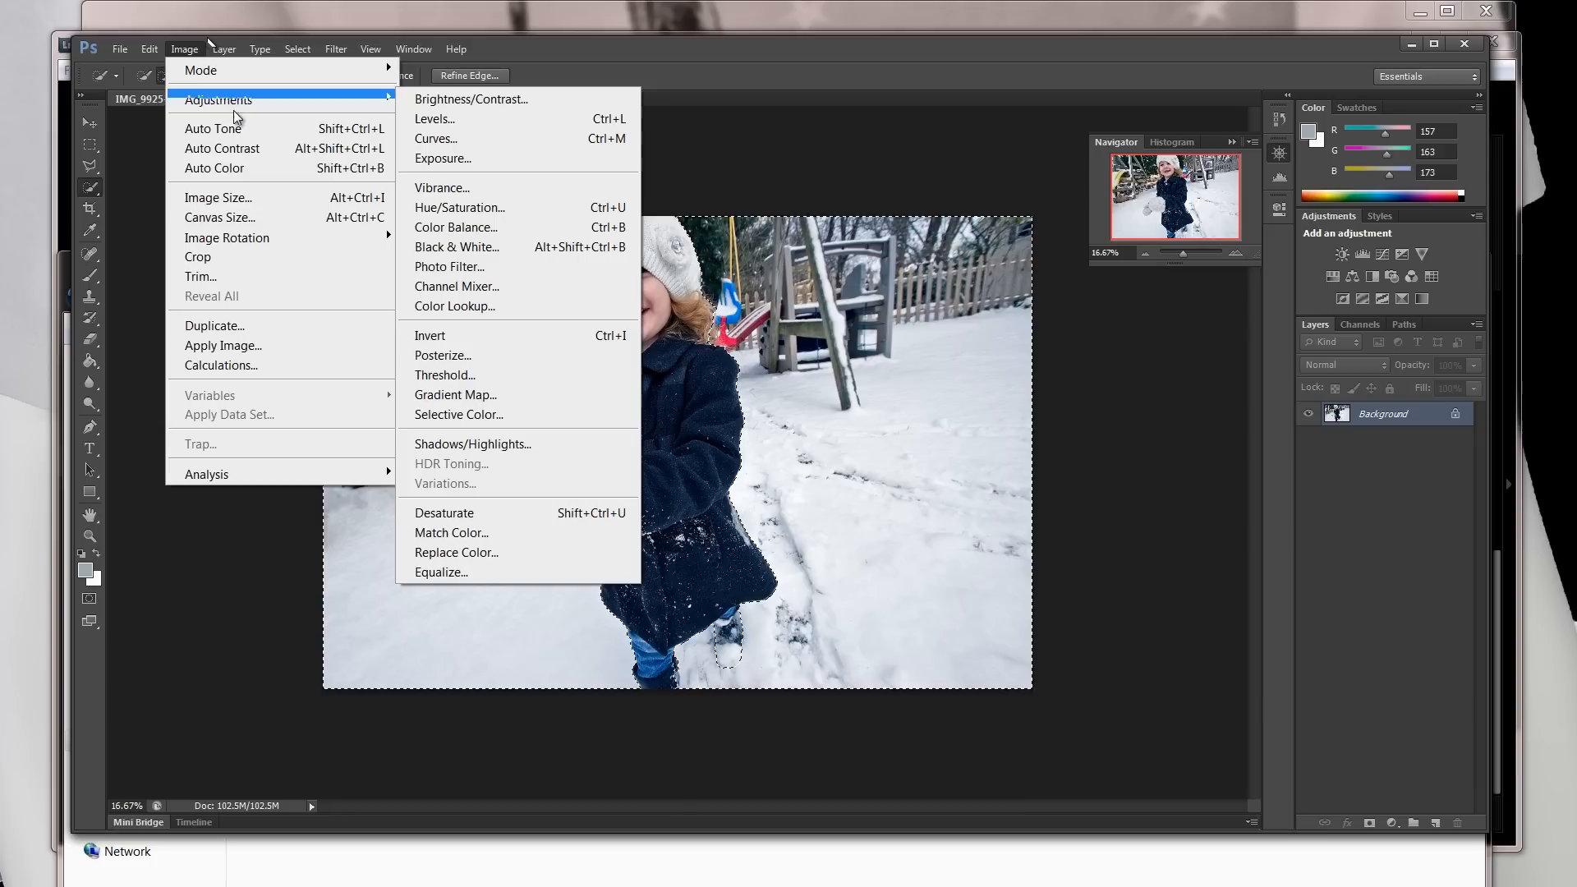
{"action": "mouse_move", "coordinate": [320, 108]}
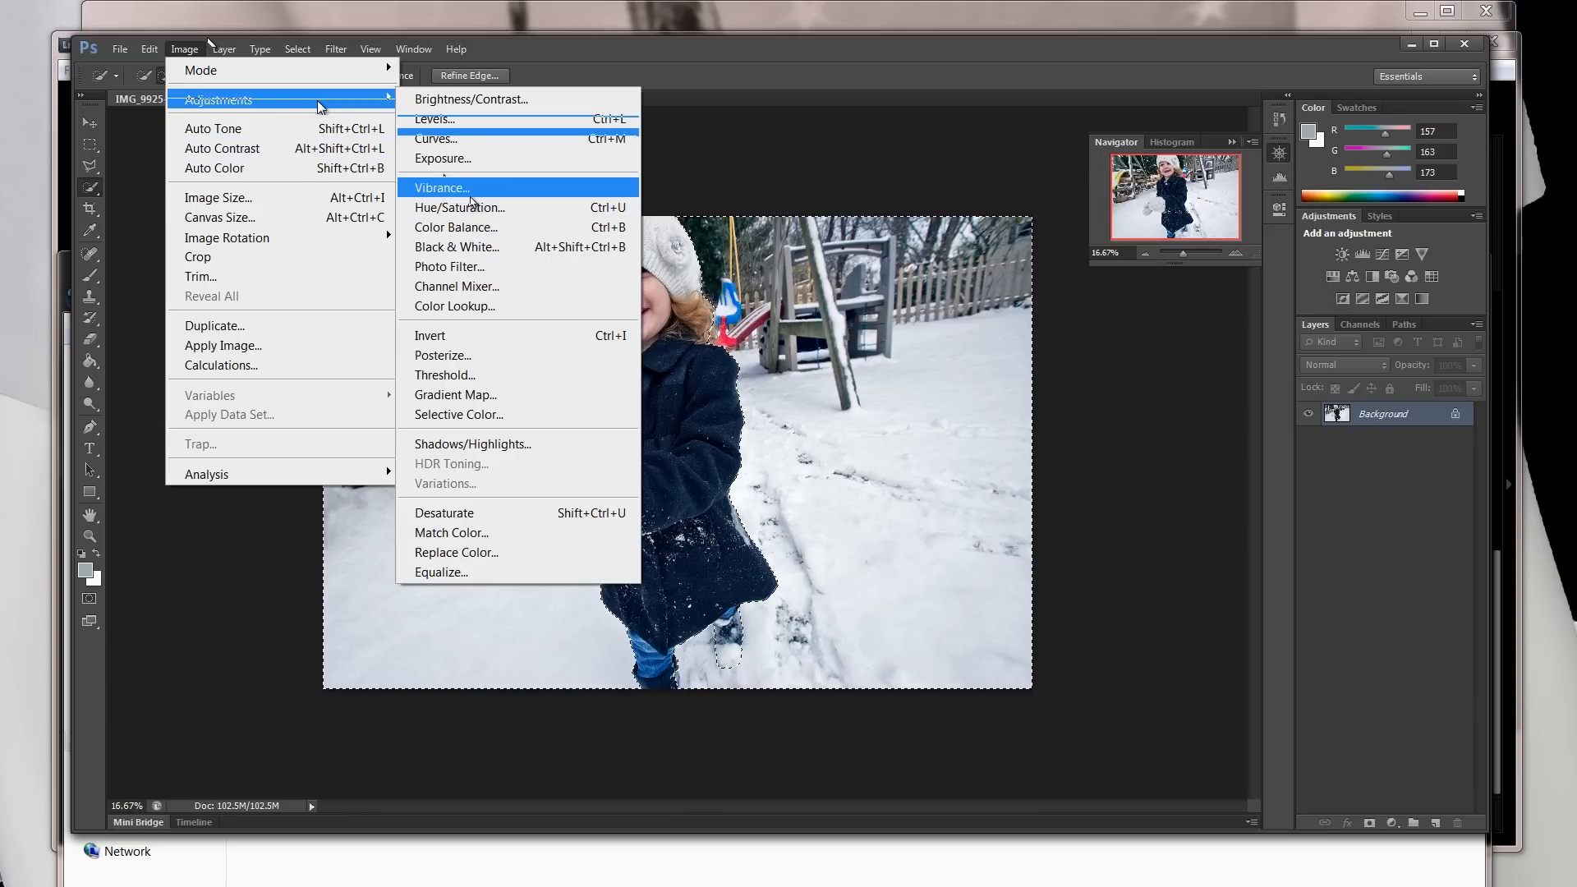
{"action": "left_click", "coordinate": [443, 187]}
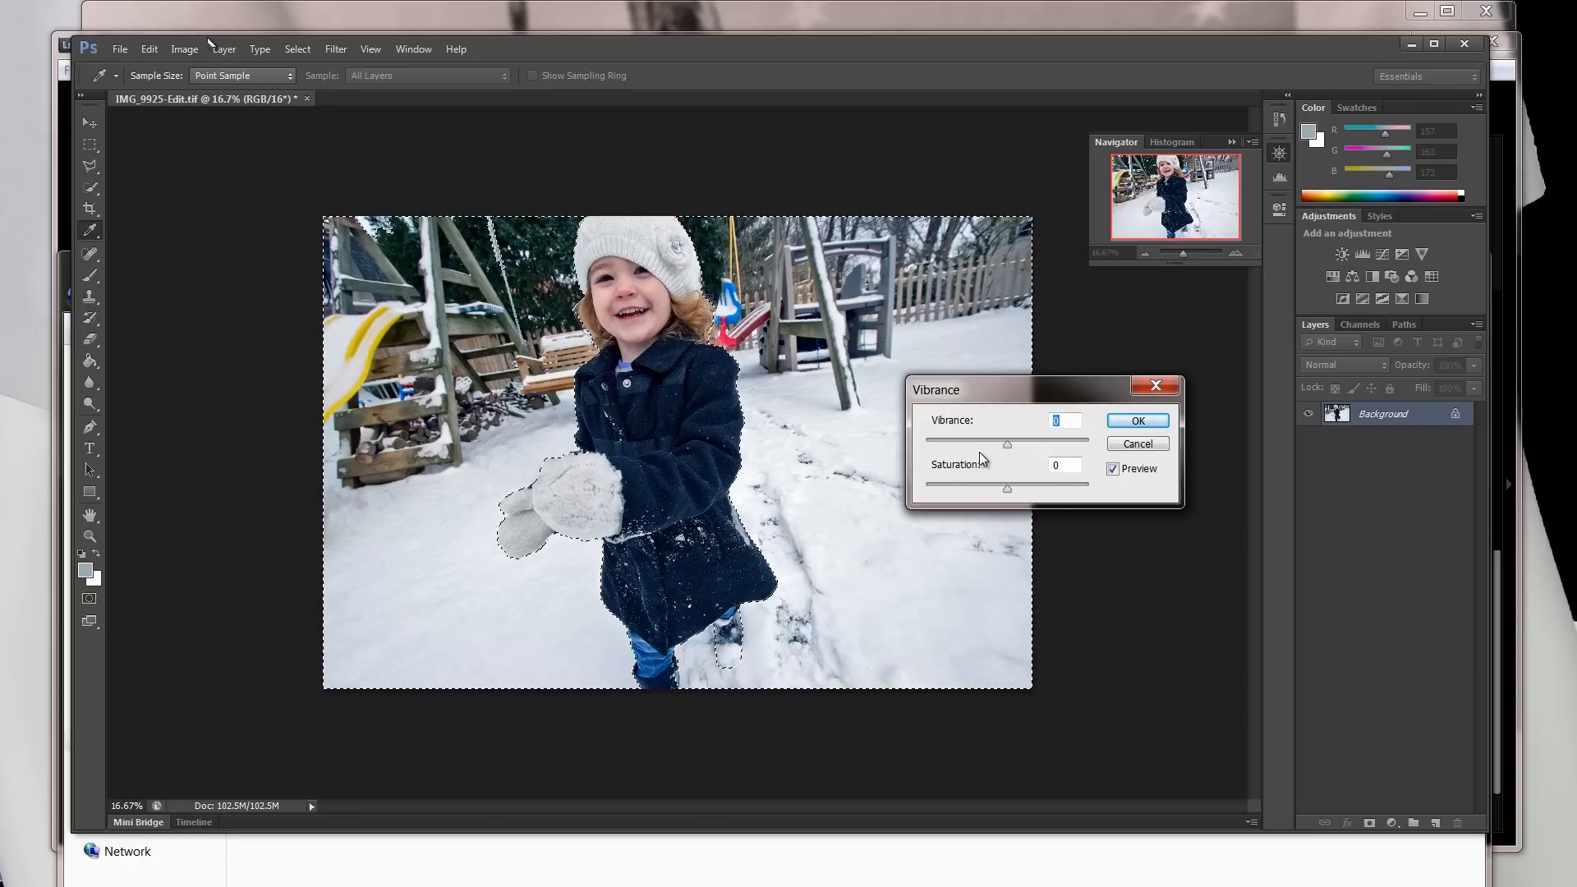
{"action": "left_click_drag", "start_coordinate": [1007, 444], "coordinate": [1084, 447]}
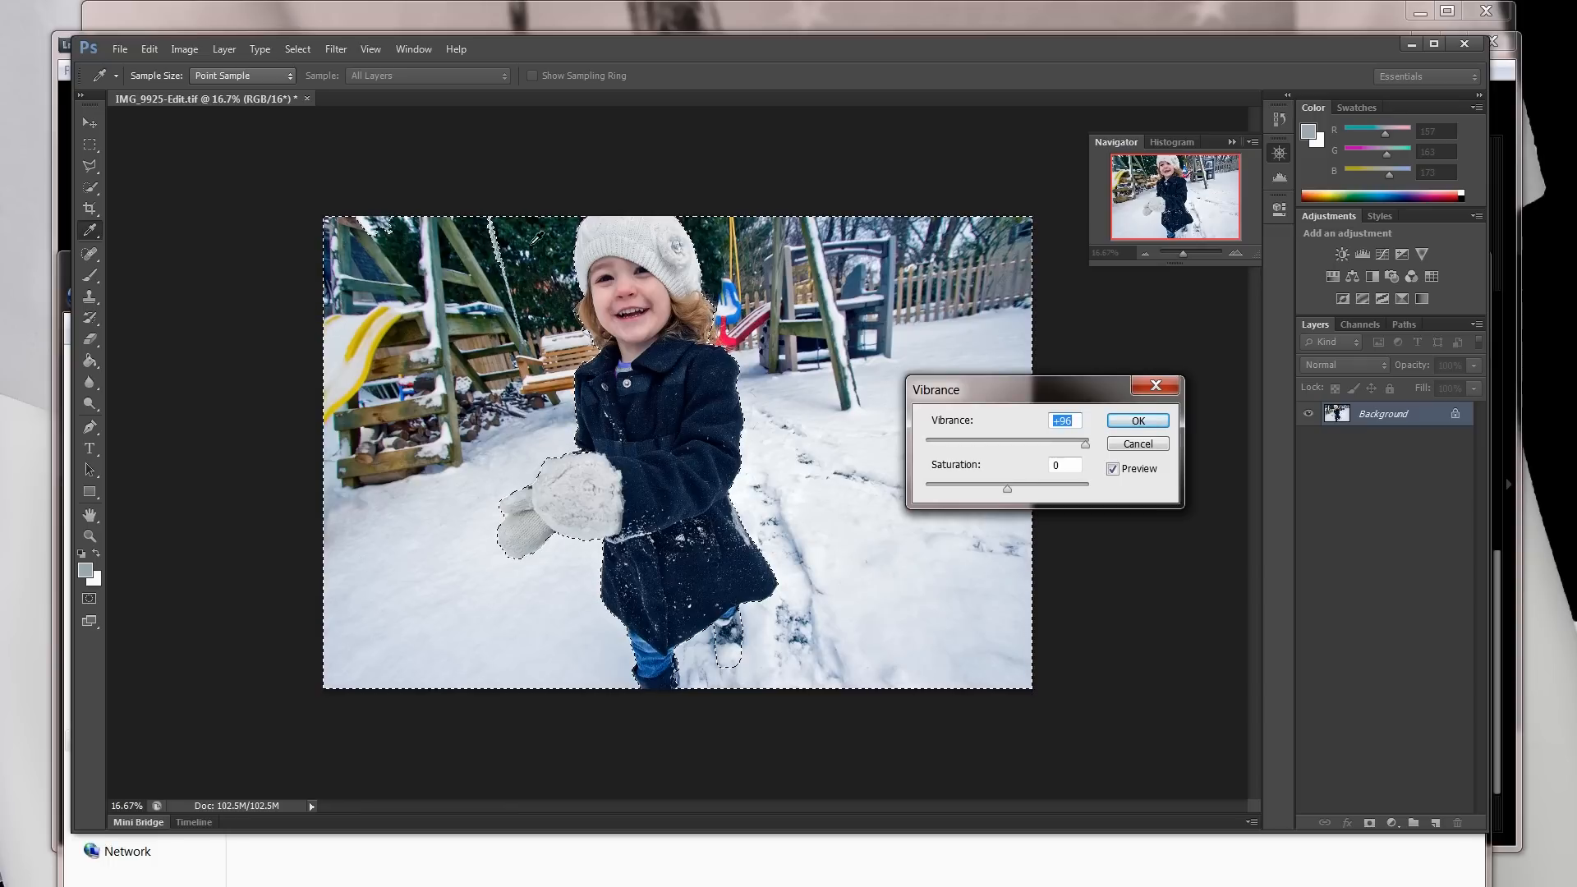
{"action": "left_click", "coordinate": [994, 443]}
{"action": "left_click_drag", "start_coordinate": [996, 450], "coordinate": [948, 493]}
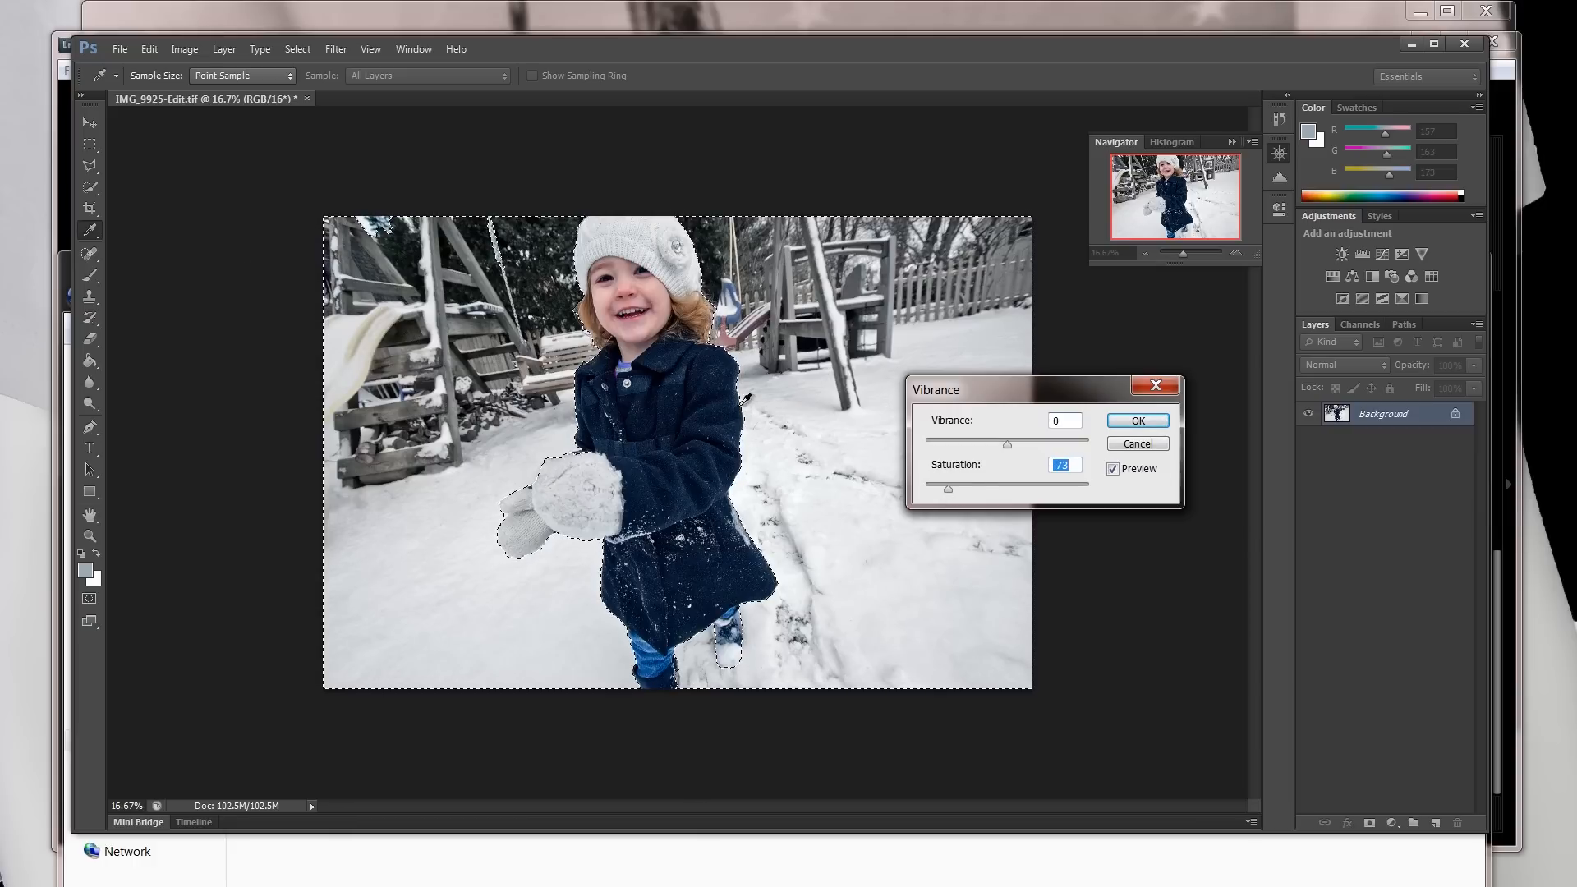
{"action": "left_click_drag", "start_coordinate": [948, 490], "coordinate": [982, 498]}
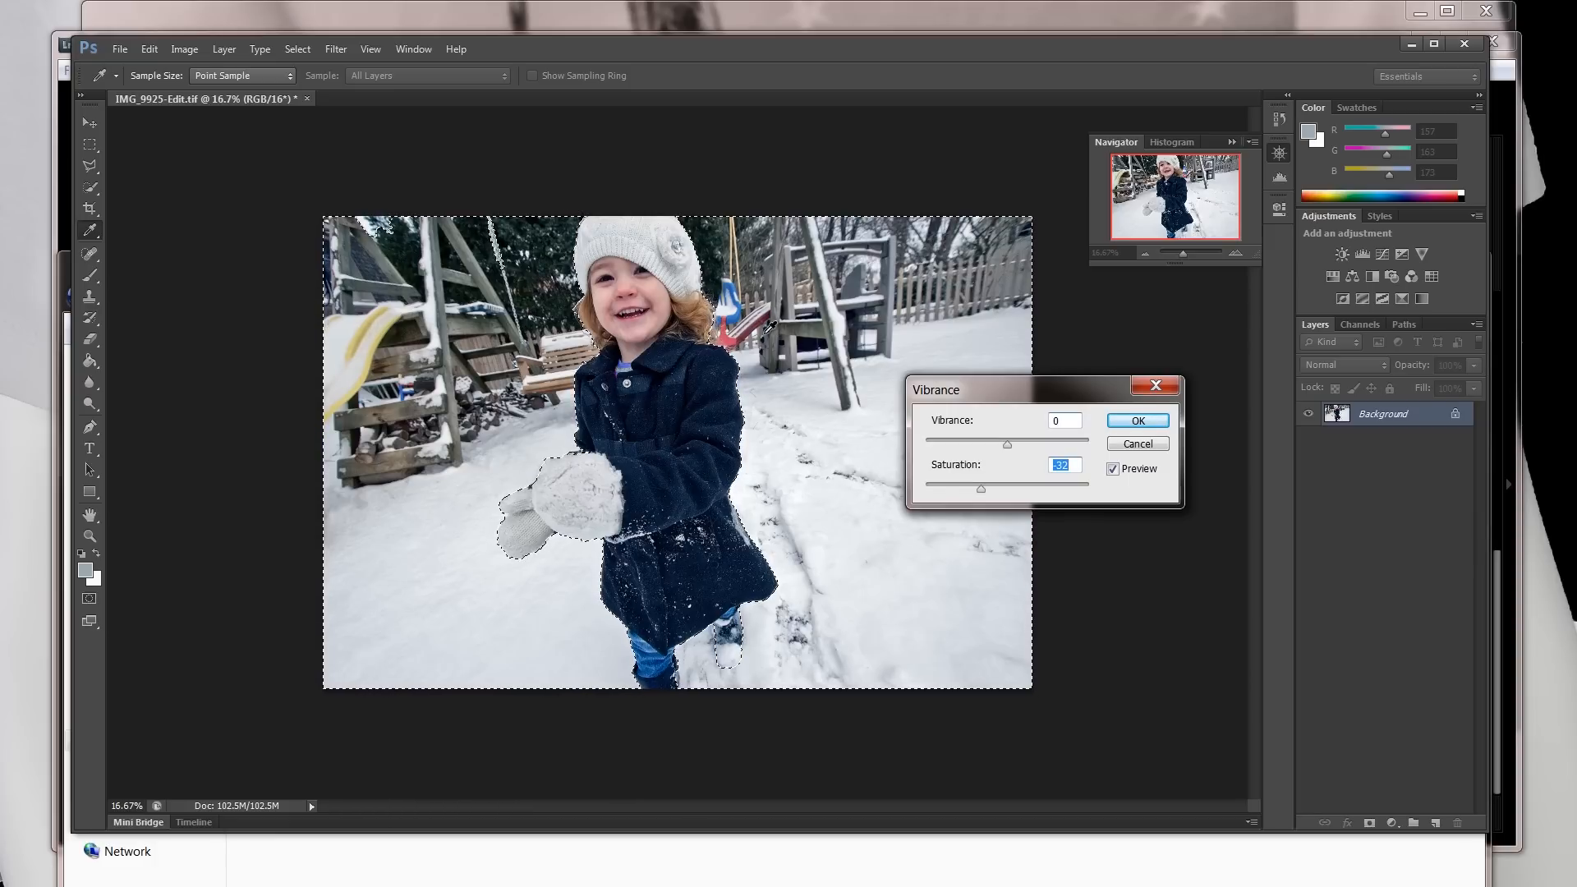
- Lower the background's saturation to -51, compare it with the original through the preview, and apply the Vibrance adjustment
{"action": "left_click", "coordinate": [1132, 473]}
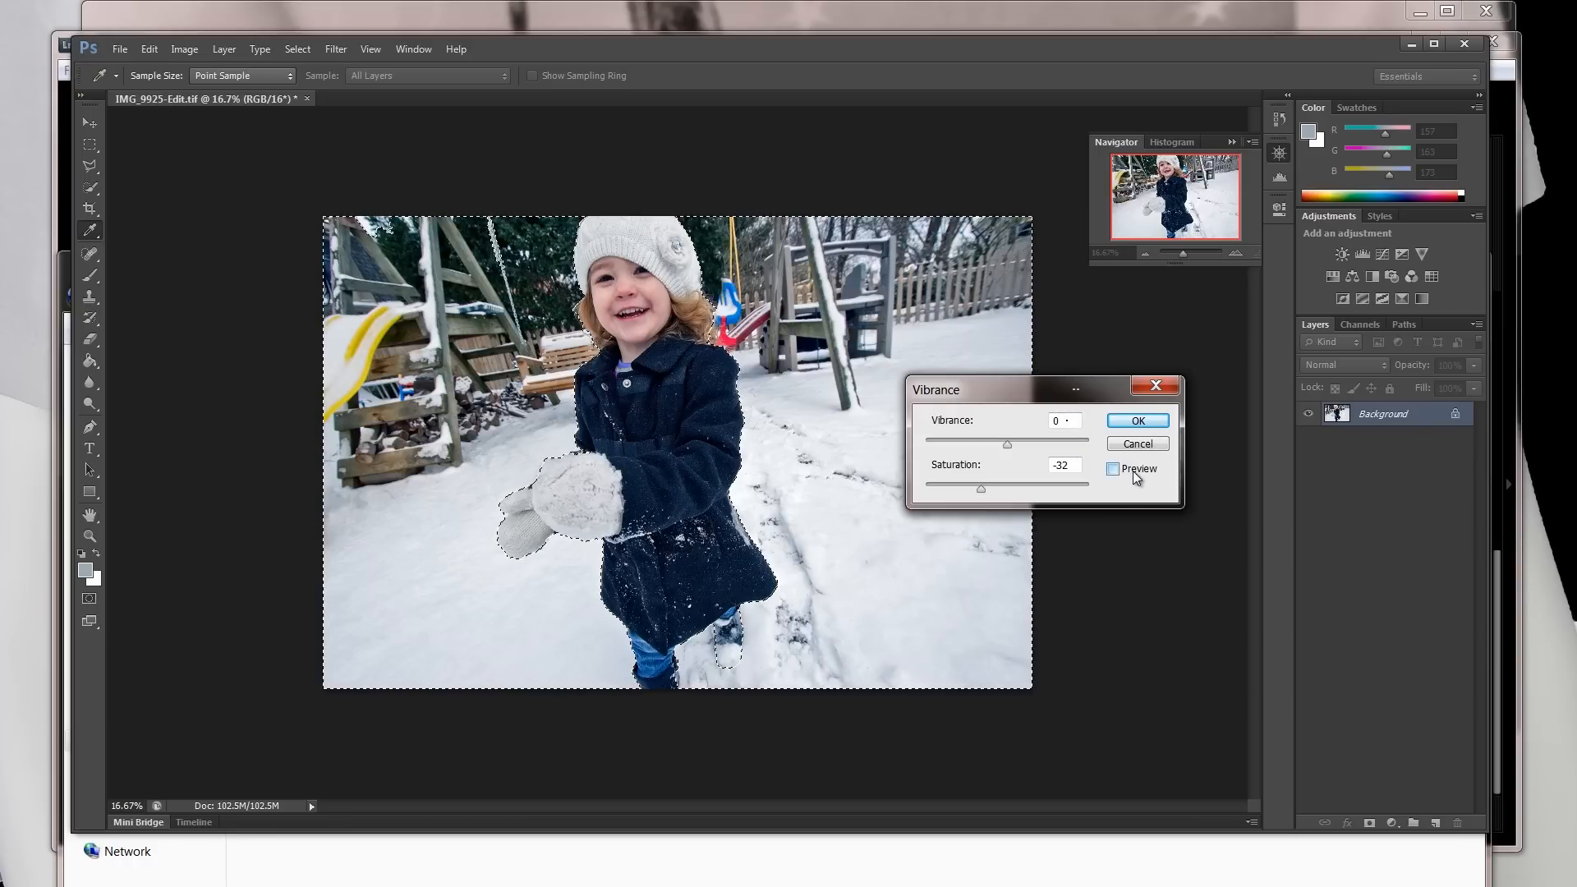
{"action": "left_click", "coordinate": [1133, 473]}
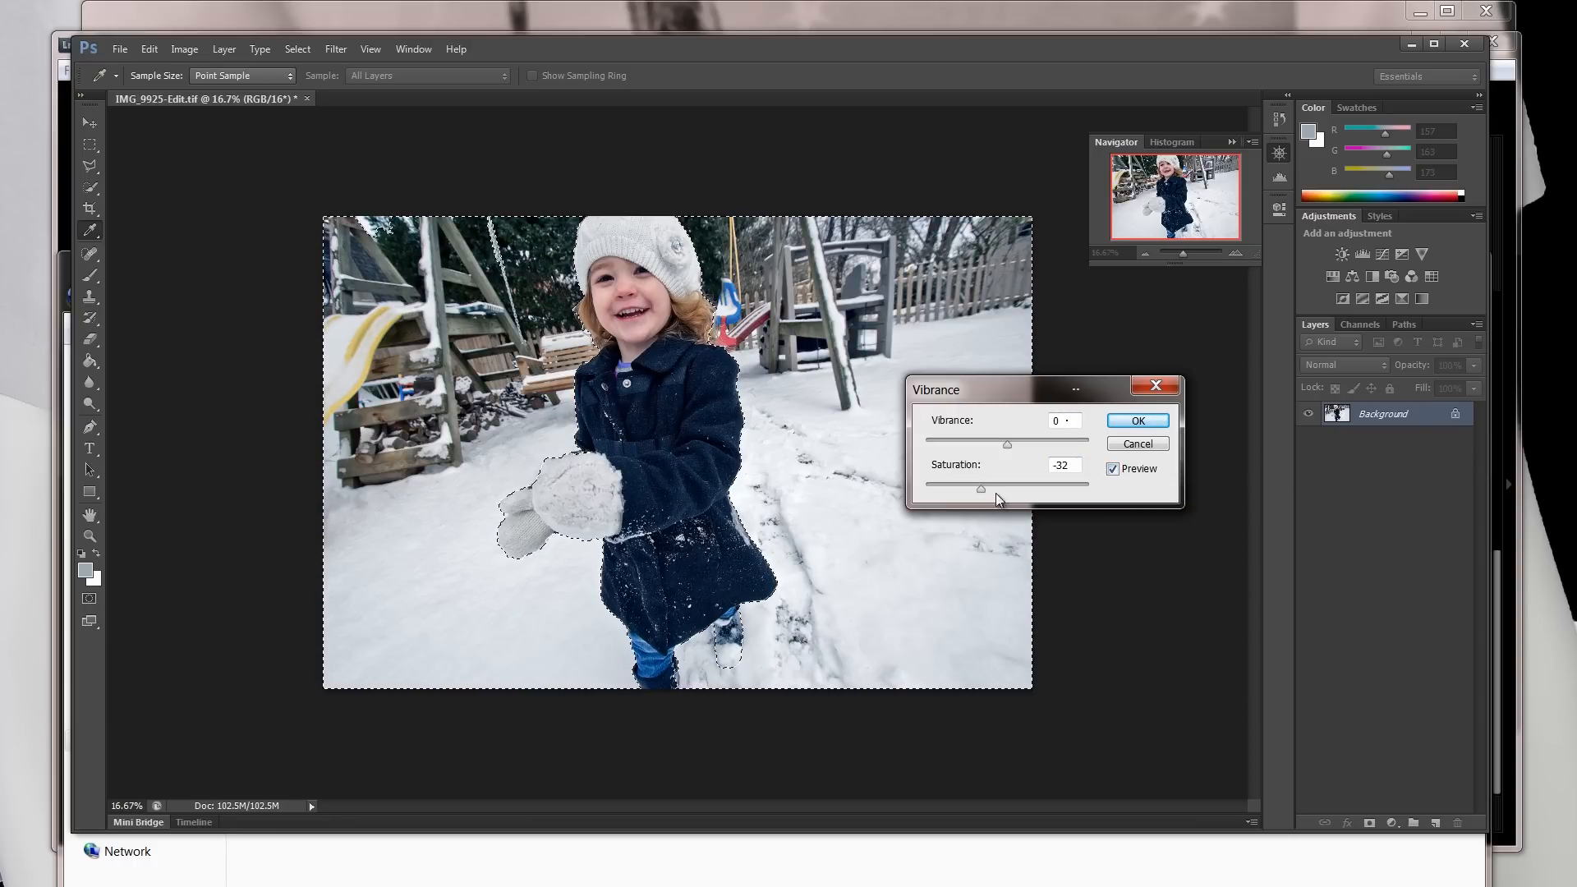
{"action": "left_click_drag", "start_coordinate": [985, 488], "coordinate": [966, 489]}
{"action": "left_click", "coordinate": [1132, 470]}
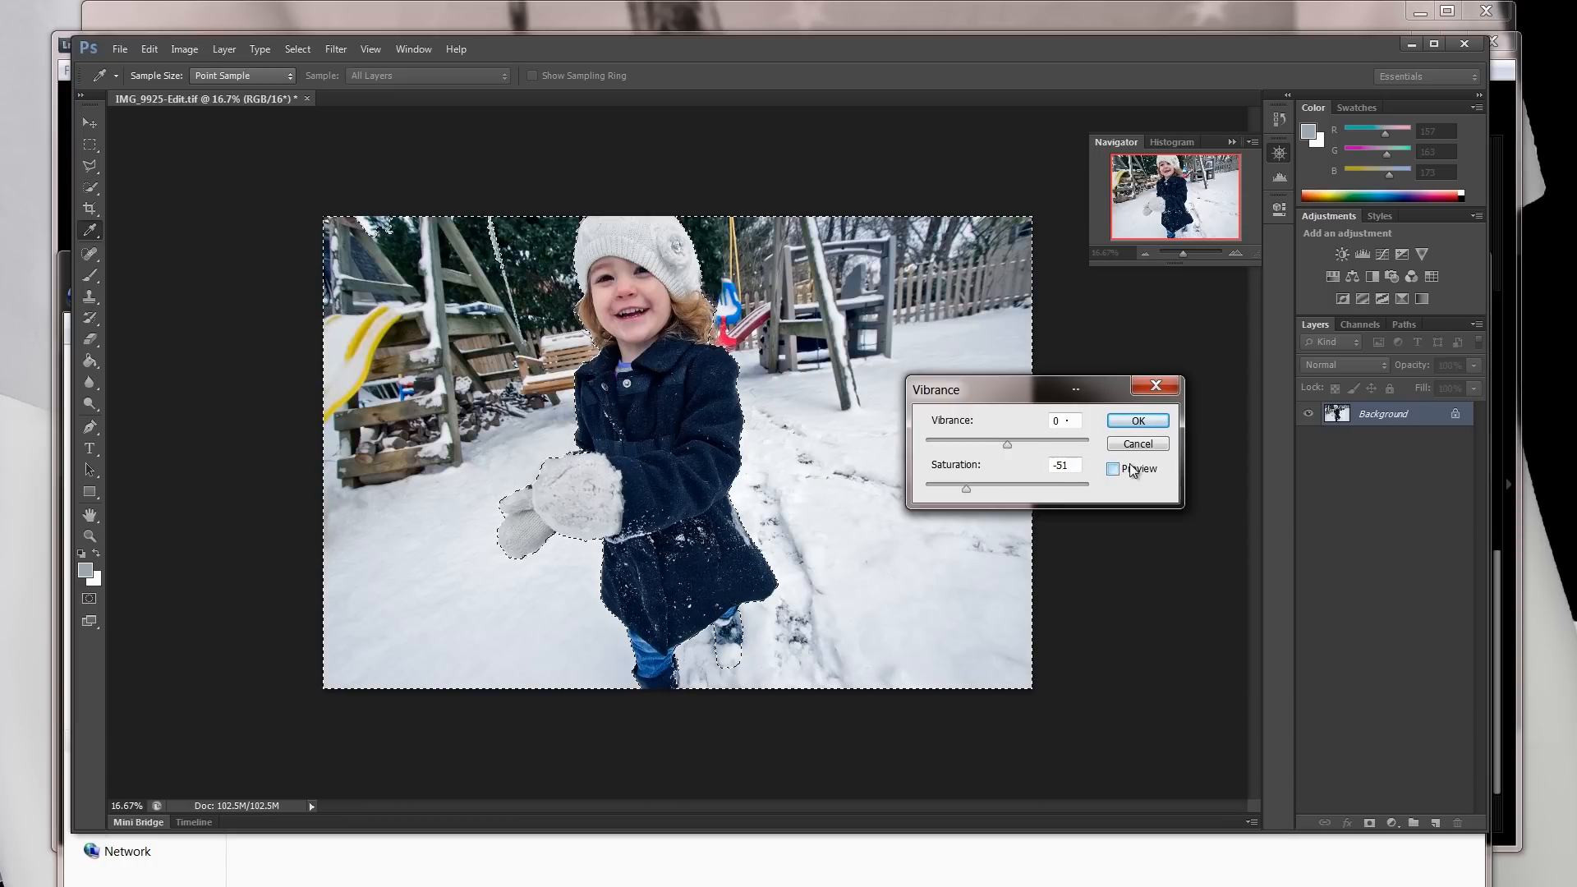
{"action": "left_click", "coordinate": [1133, 470]}
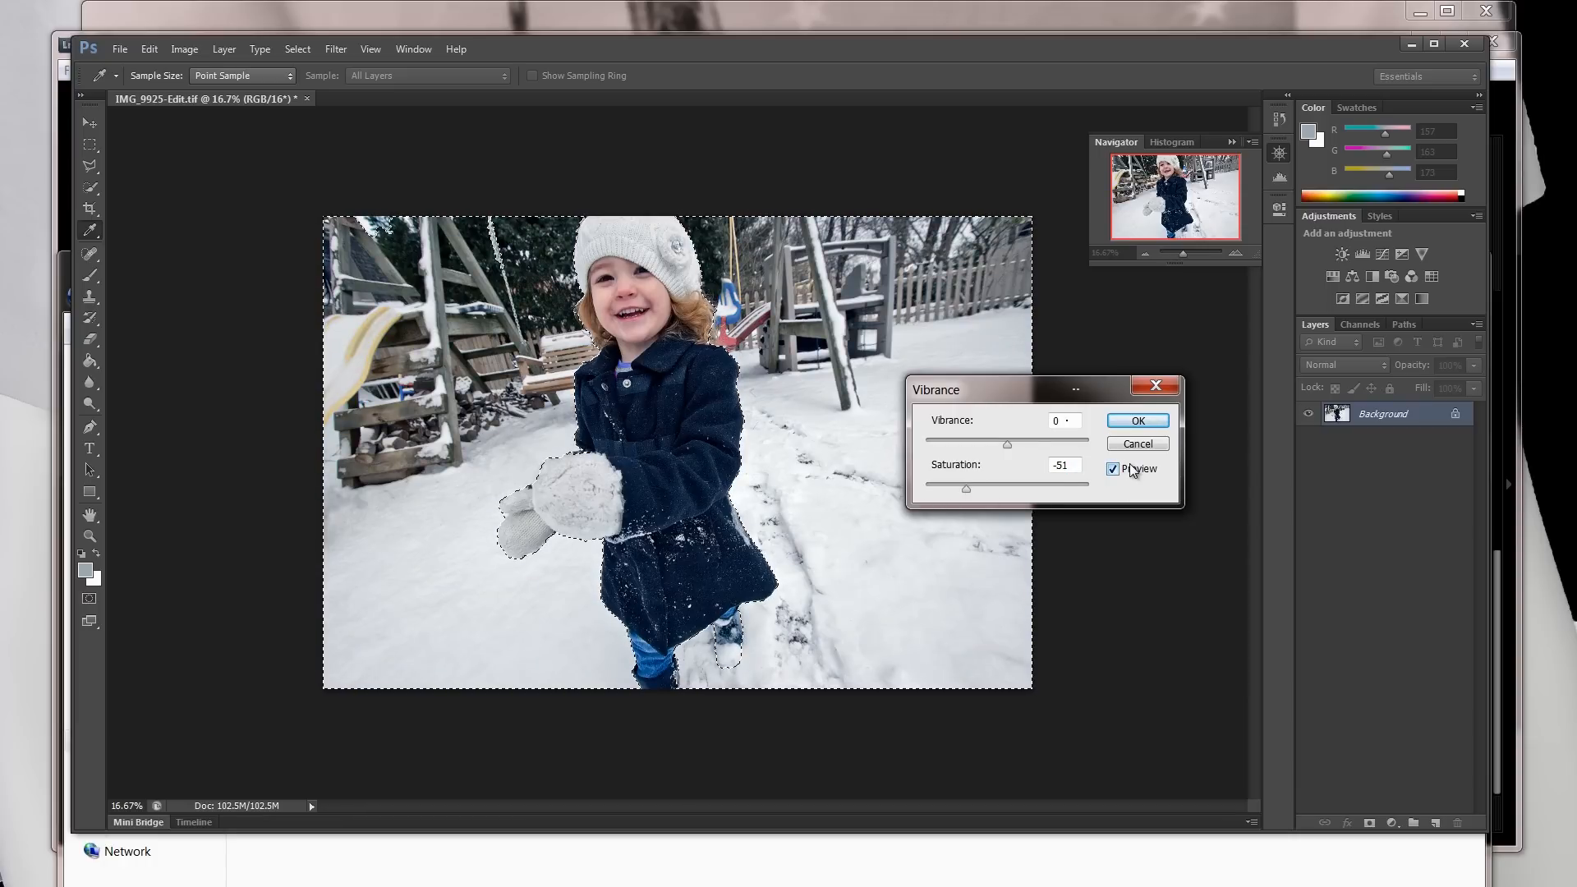
{"action": "left_click", "coordinate": [1138, 420]}
{"action": "key", "text": "w"}
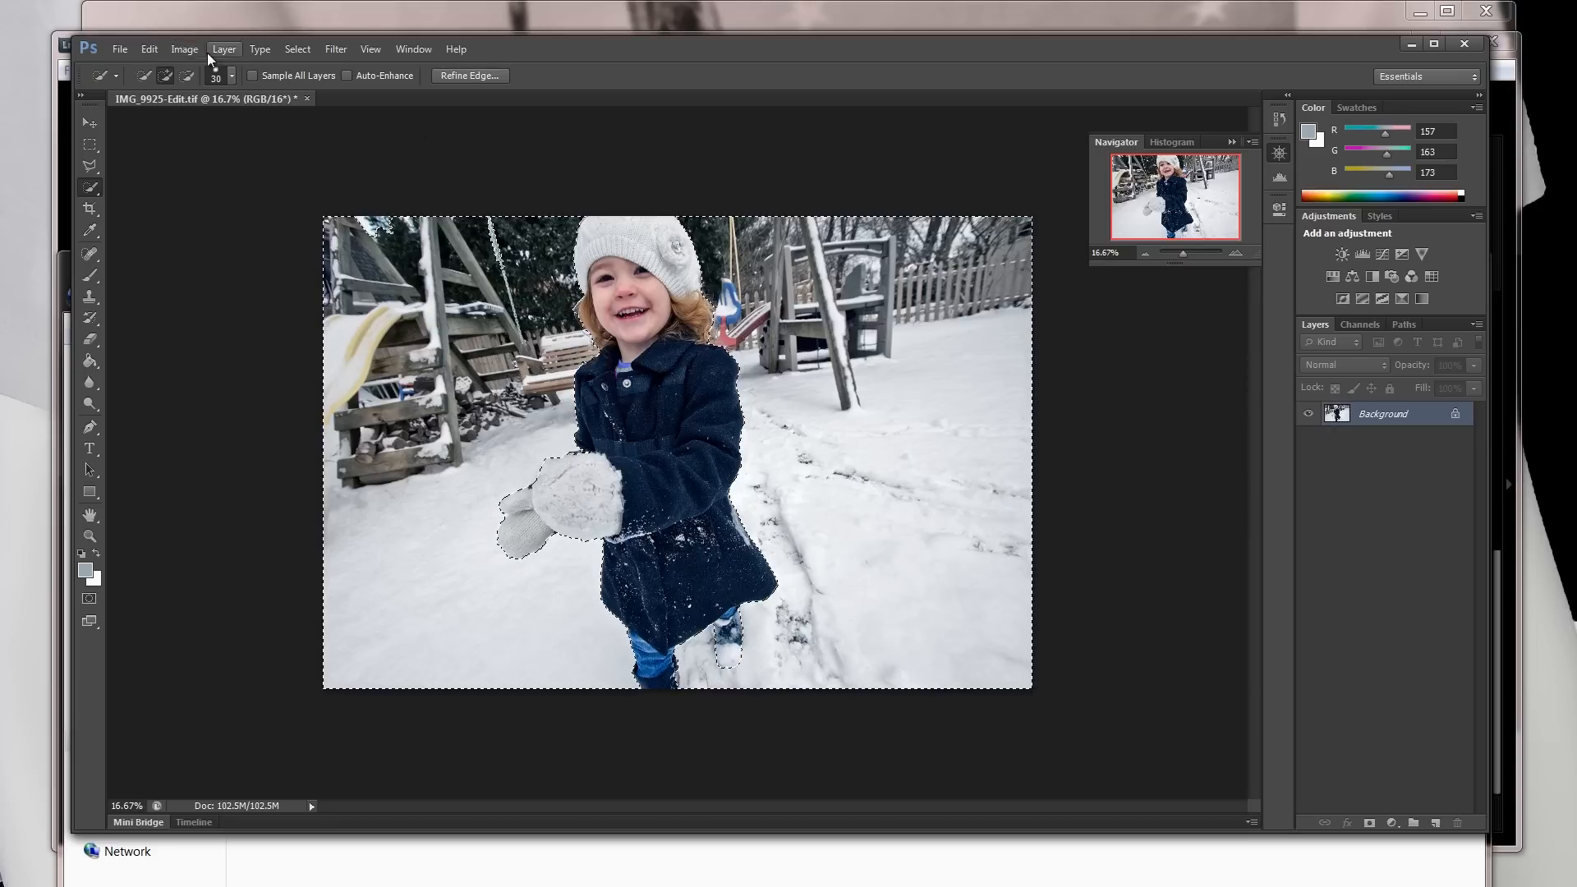
- Invert the selection so that it covers the child instead of the background
{"action": "left_click", "coordinate": [184, 49]}
{"action": "mouse_move", "coordinate": [235, 51]}
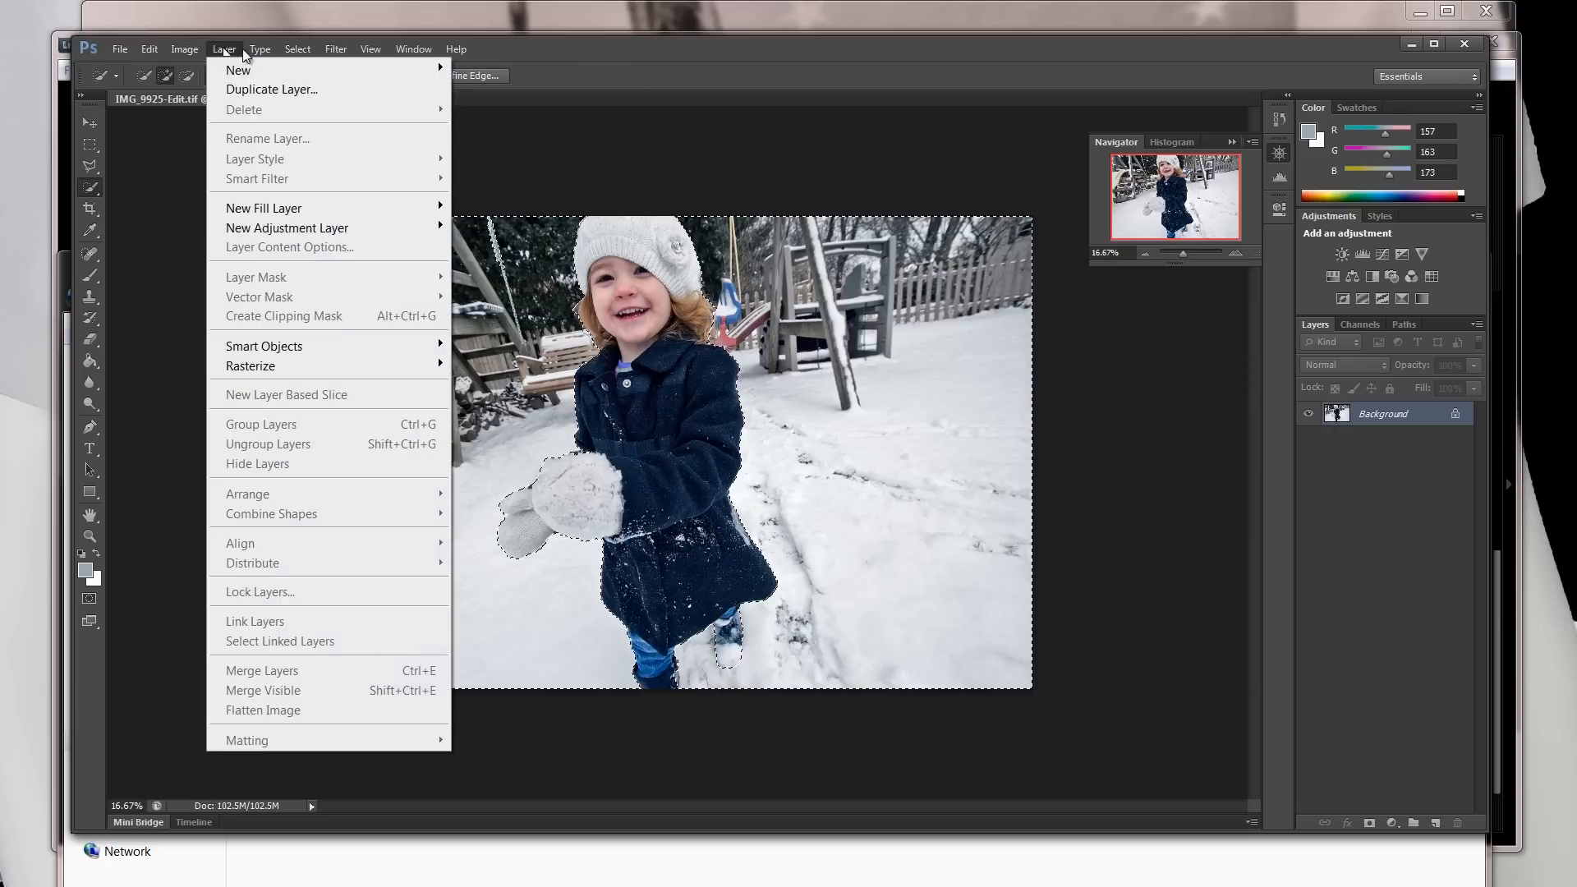
{"action": "mouse_move", "coordinate": [297, 49]}
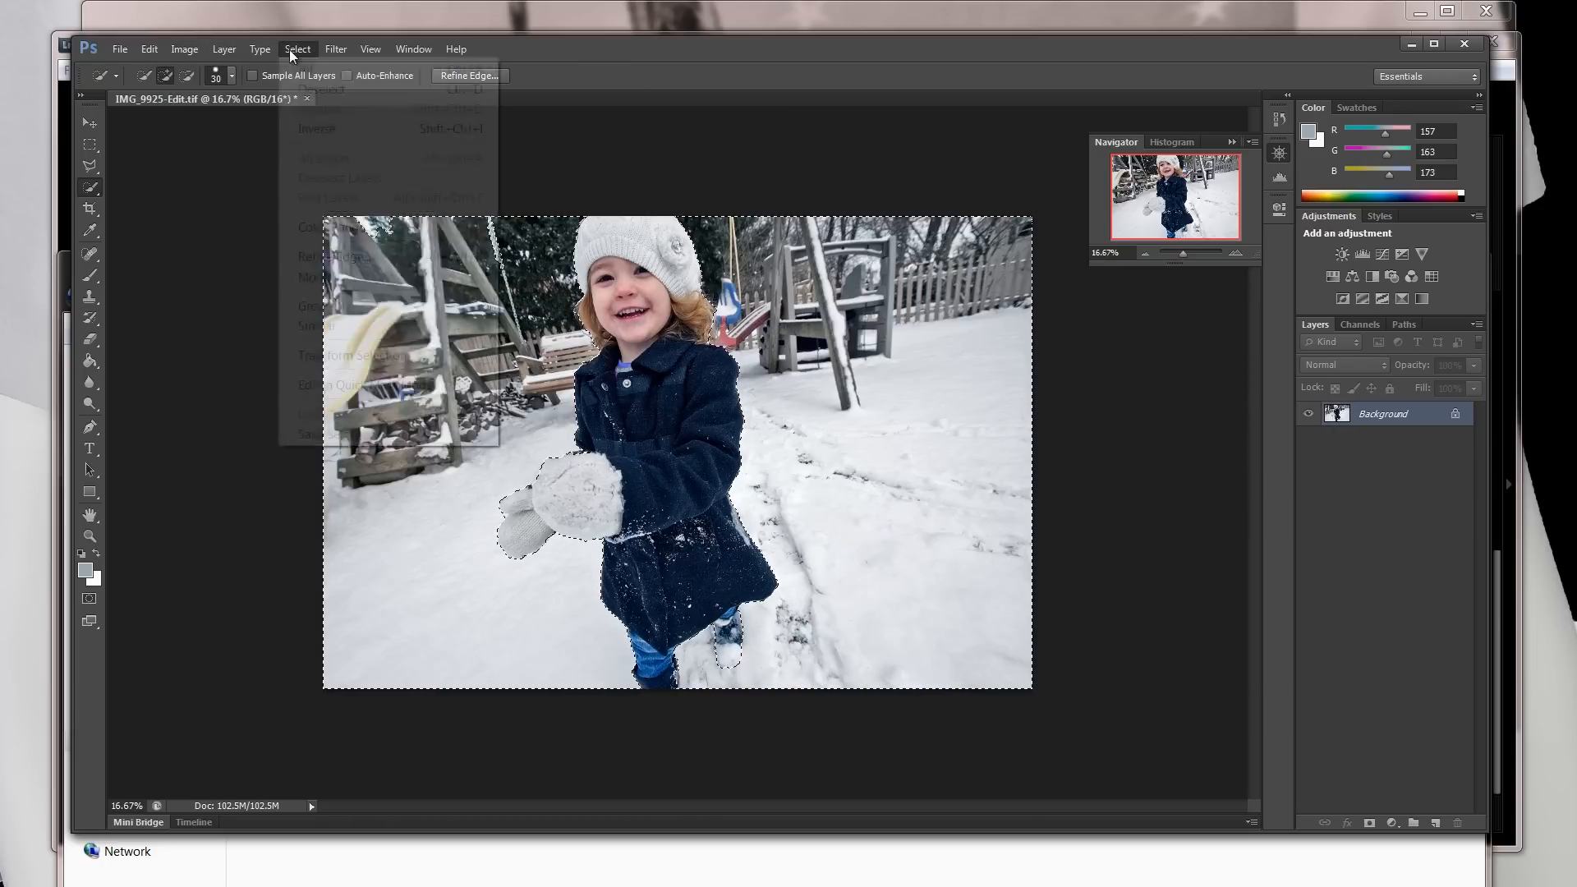
{"action": "left_click", "coordinate": [318, 130]}
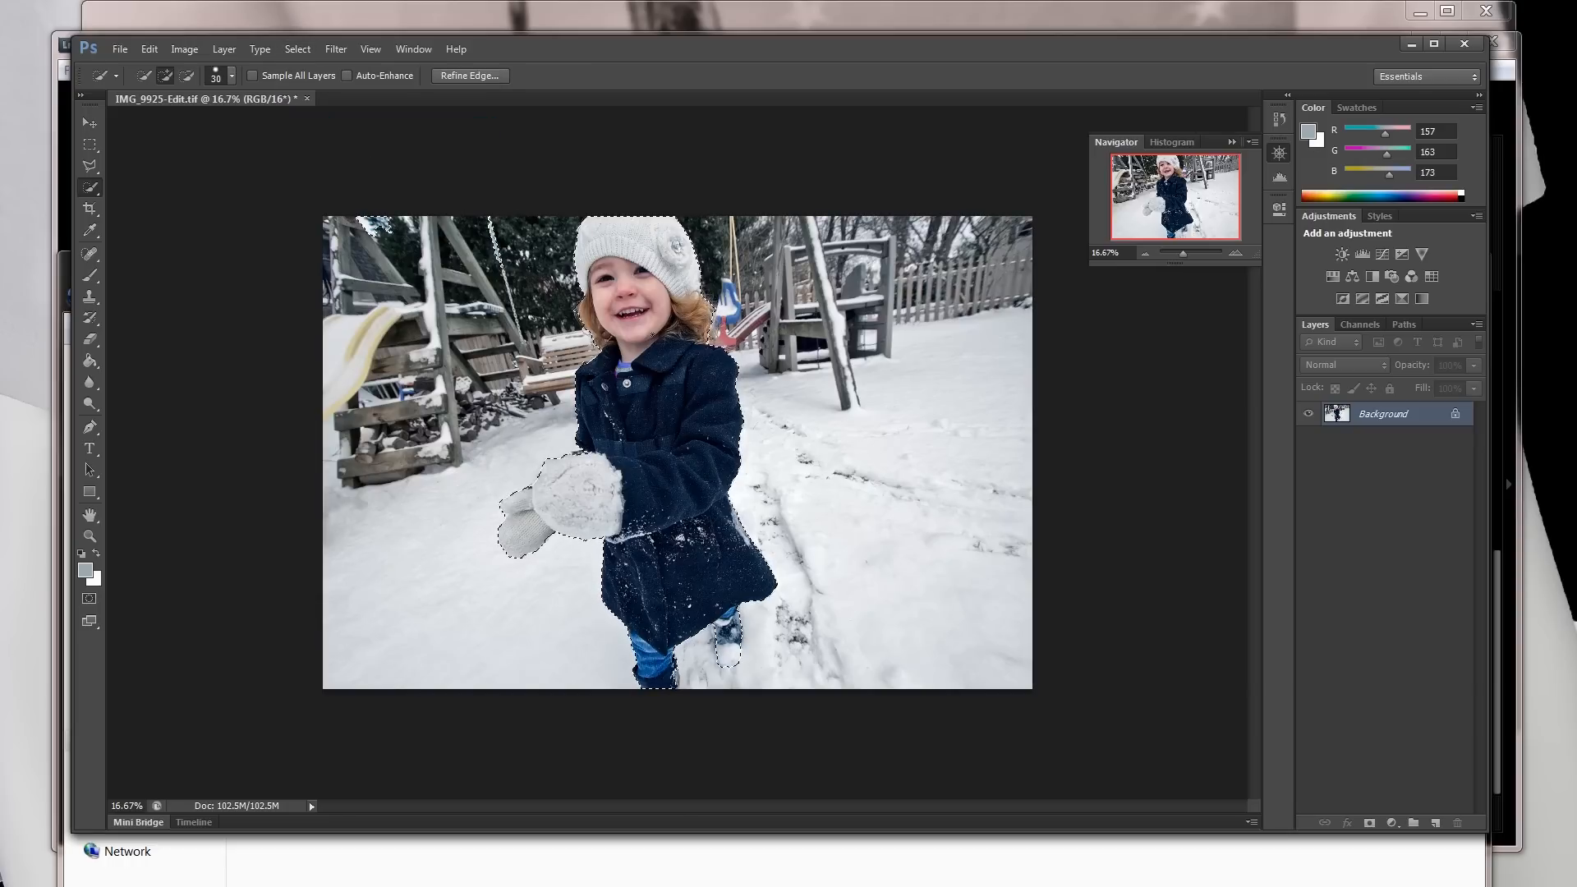
- Apply a Brightness/Contrast adjustment to the child with brightness -6 and contrast -21
{"action": "left_click", "coordinate": [184, 49]}
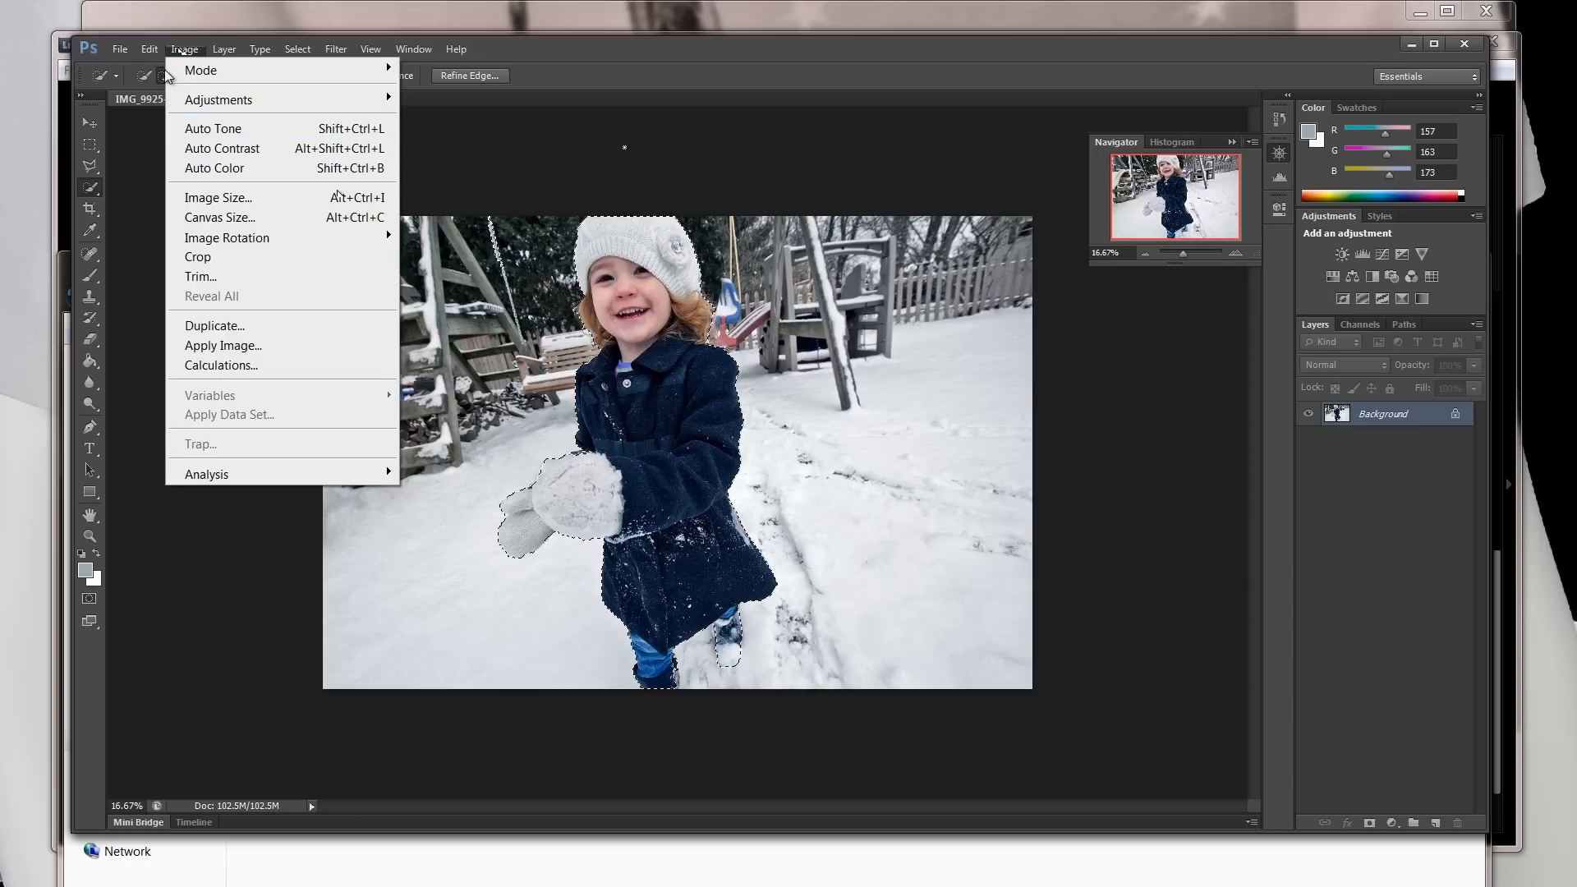
{"action": "mouse_move", "coordinate": [203, 102]}
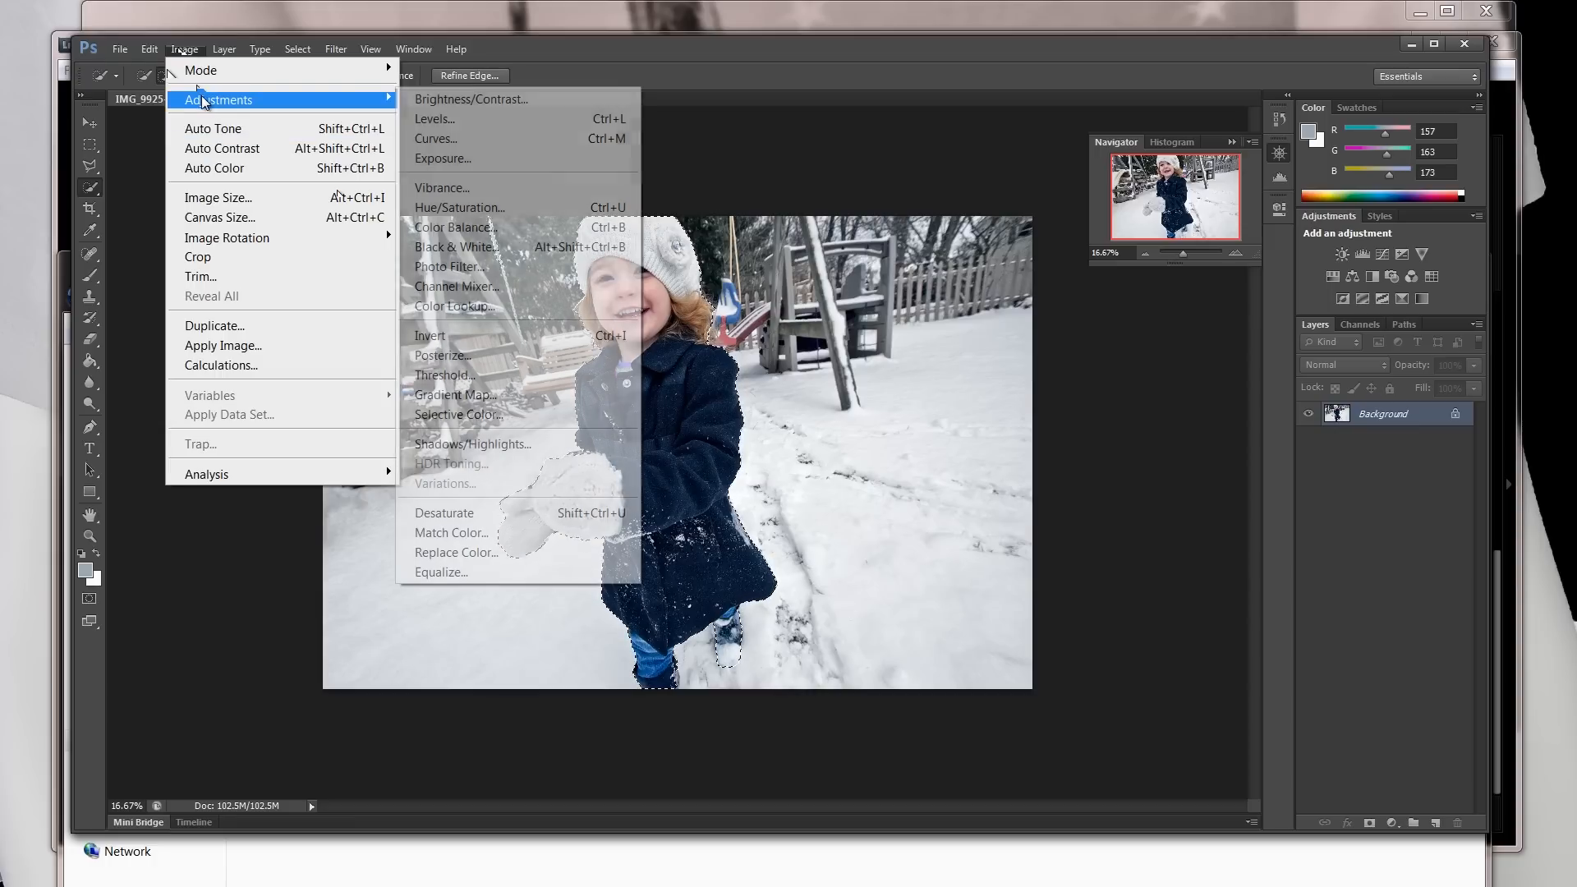
{"action": "left_click", "coordinate": [457, 100]}
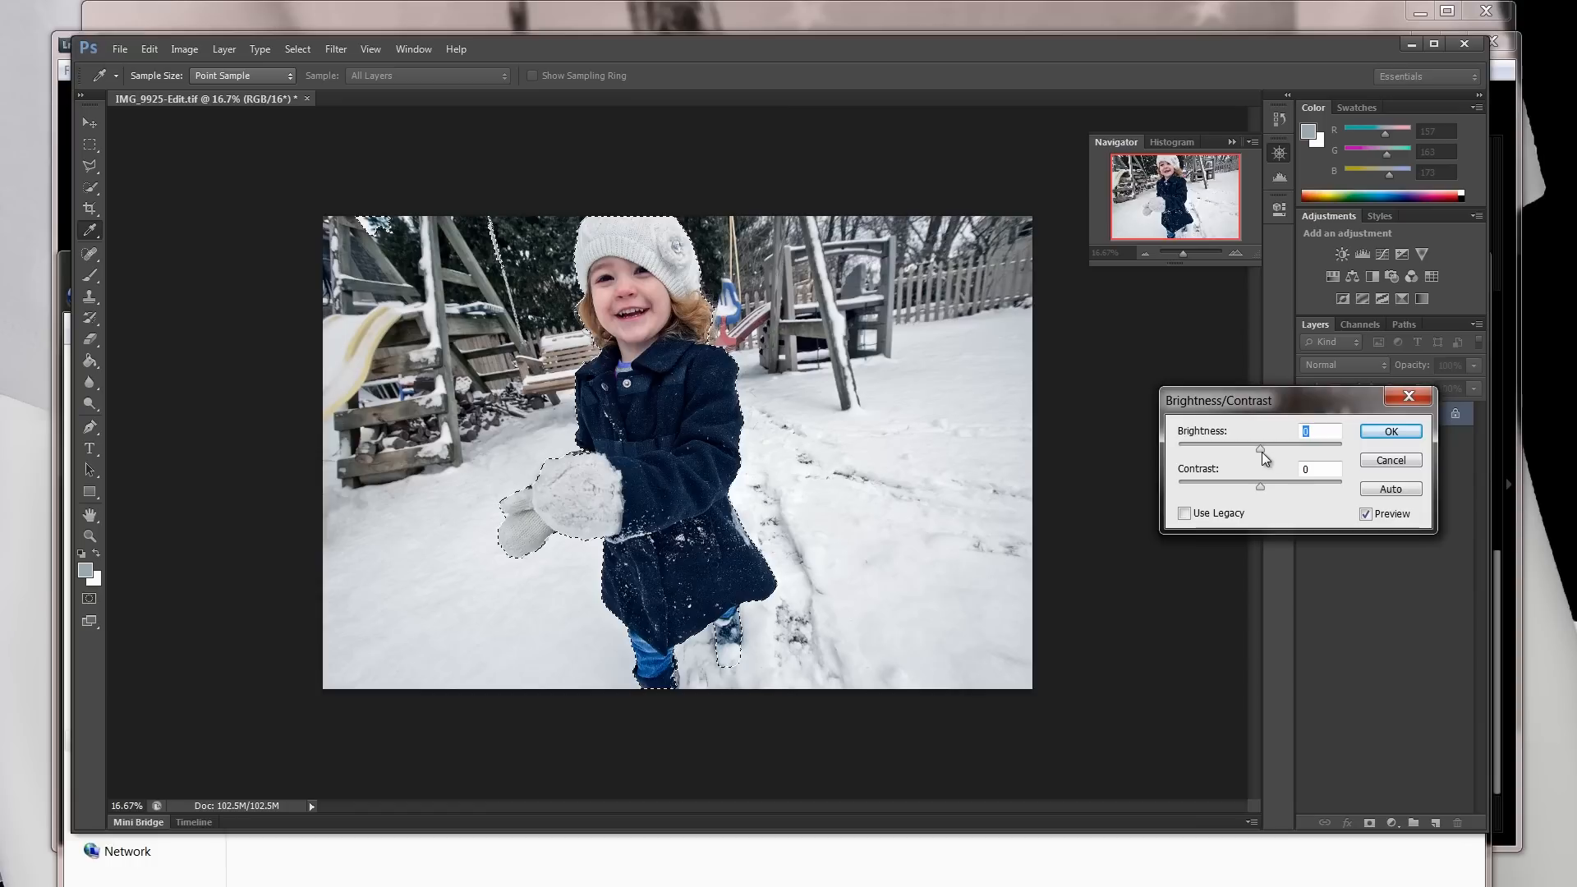
{"action": "left_click_drag", "start_coordinate": [1260, 451], "coordinate": [1229, 504]}
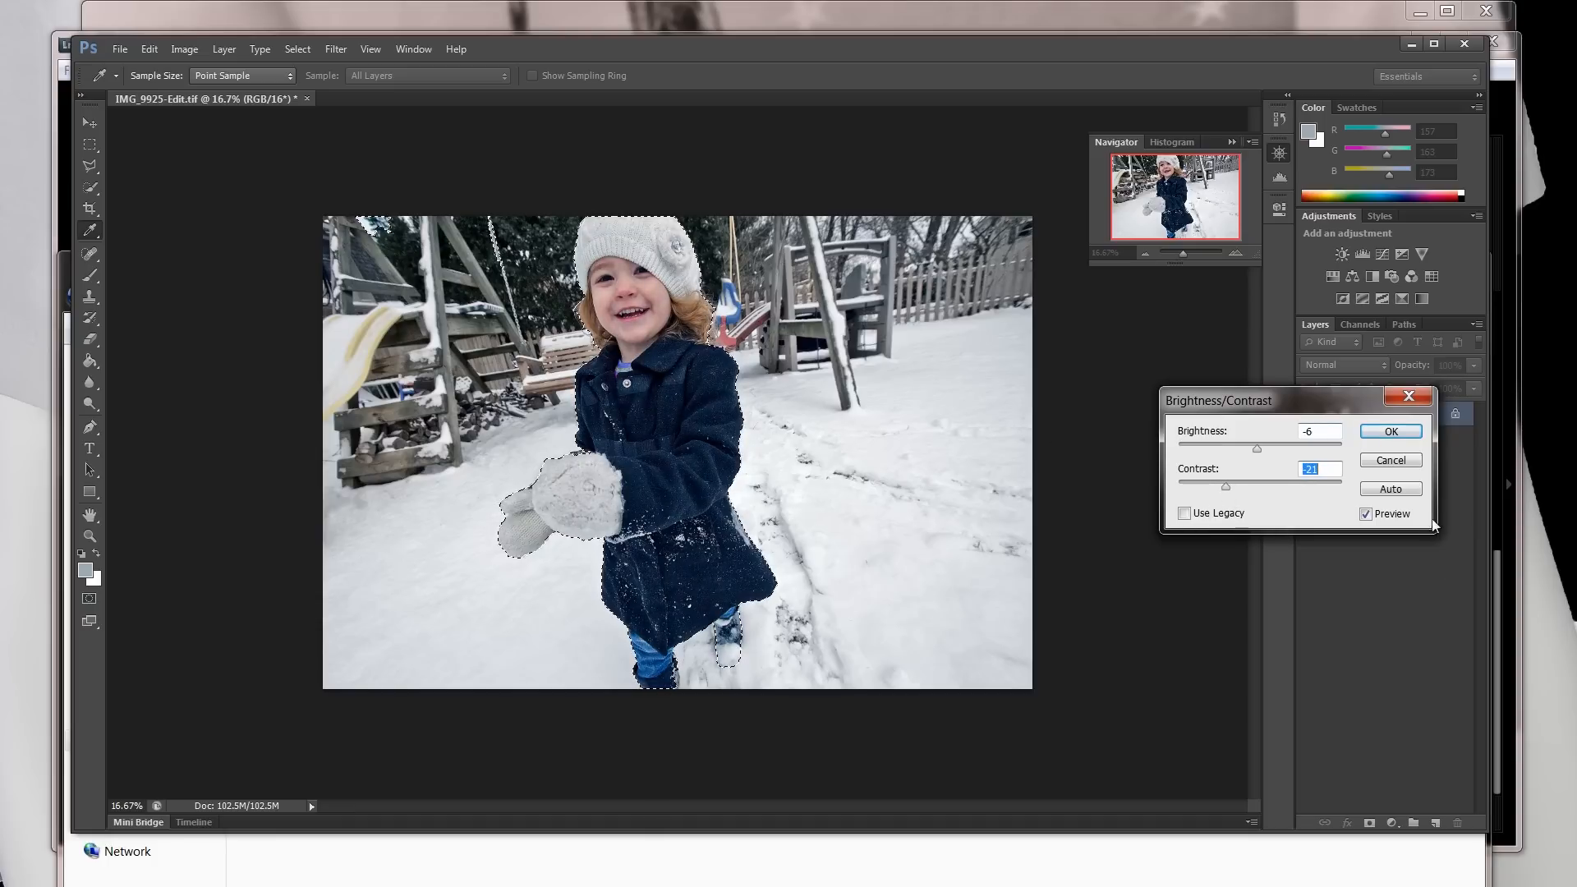
{"action": "key", "text": "Return"}
{"action": "key", "text": "w"}
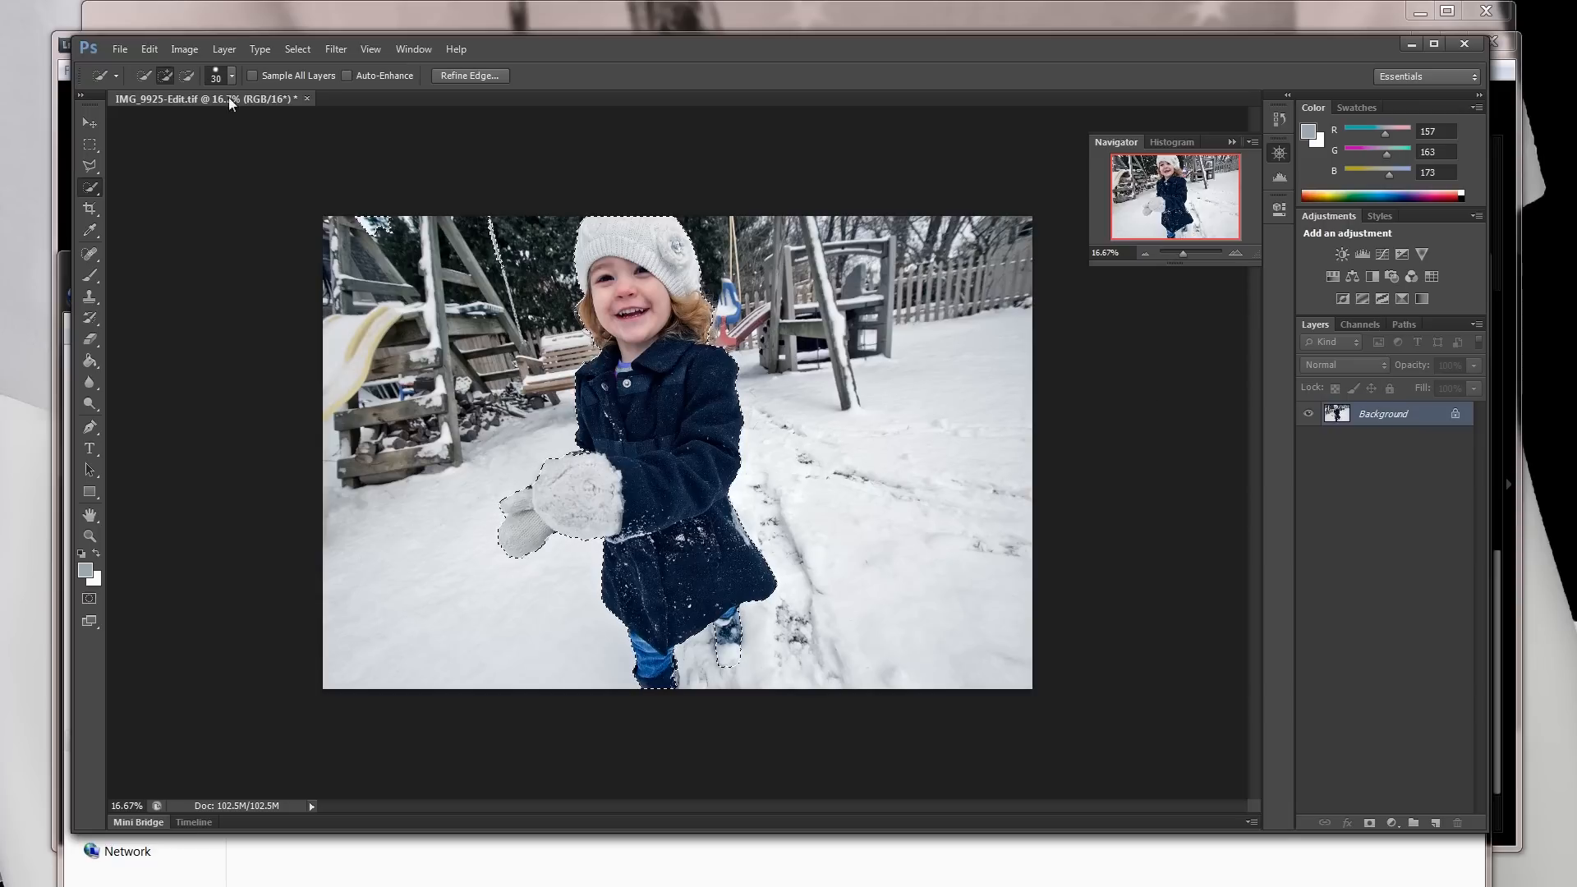
- Invert the selection back to the background and open the Lens Blur filter for it
{"action": "left_click", "coordinate": [298, 50]}
{"action": "left_click", "coordinate": [304, 129]}
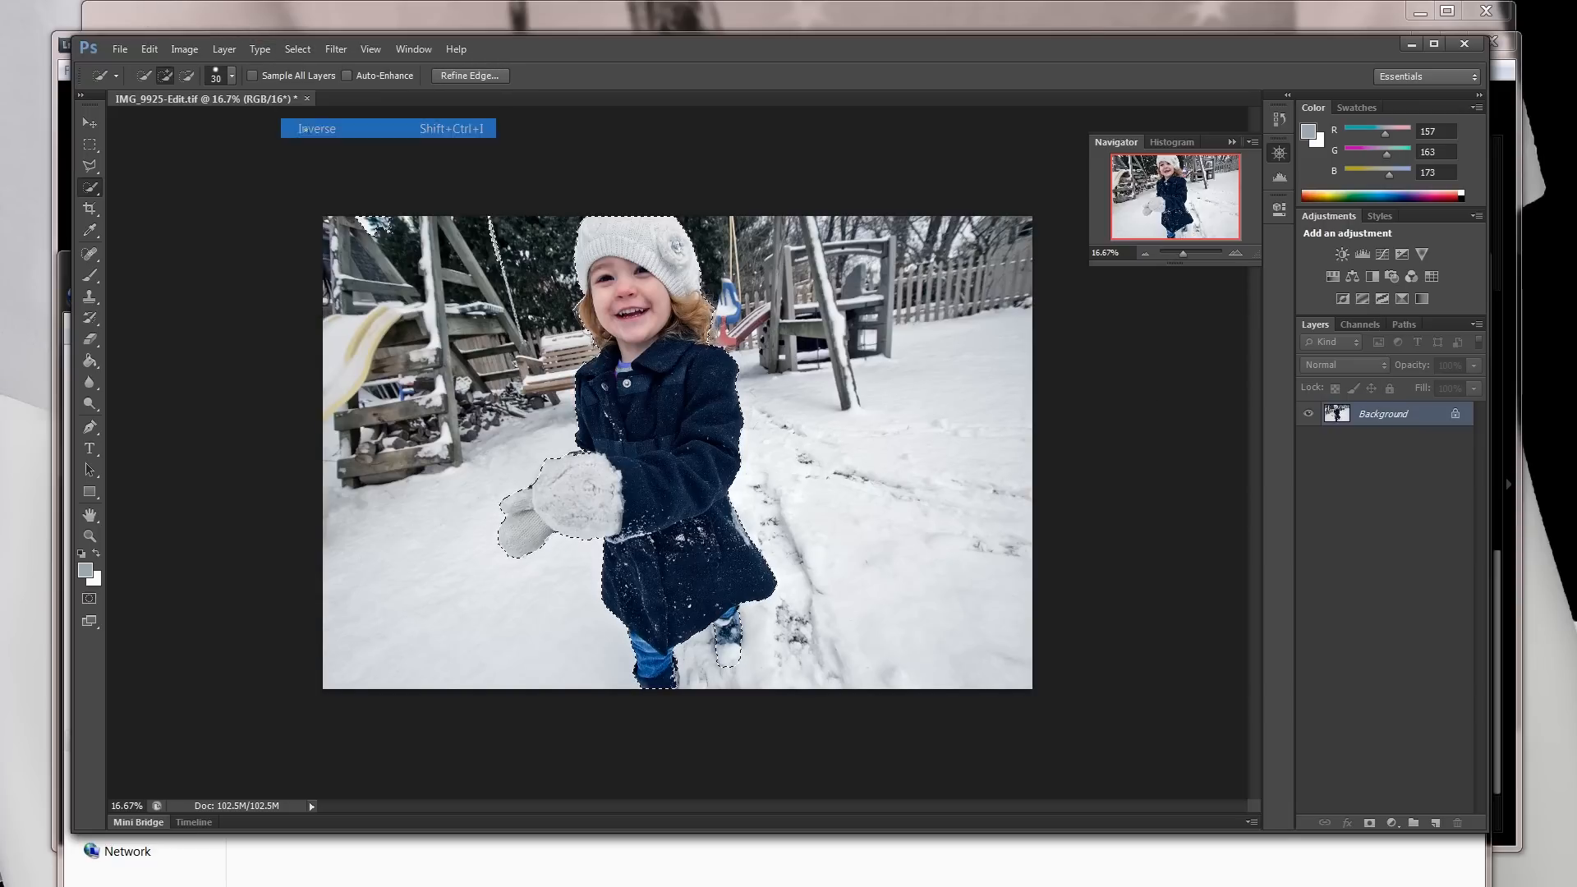
{"action": "left_click", "coordinate": [296, 49]}
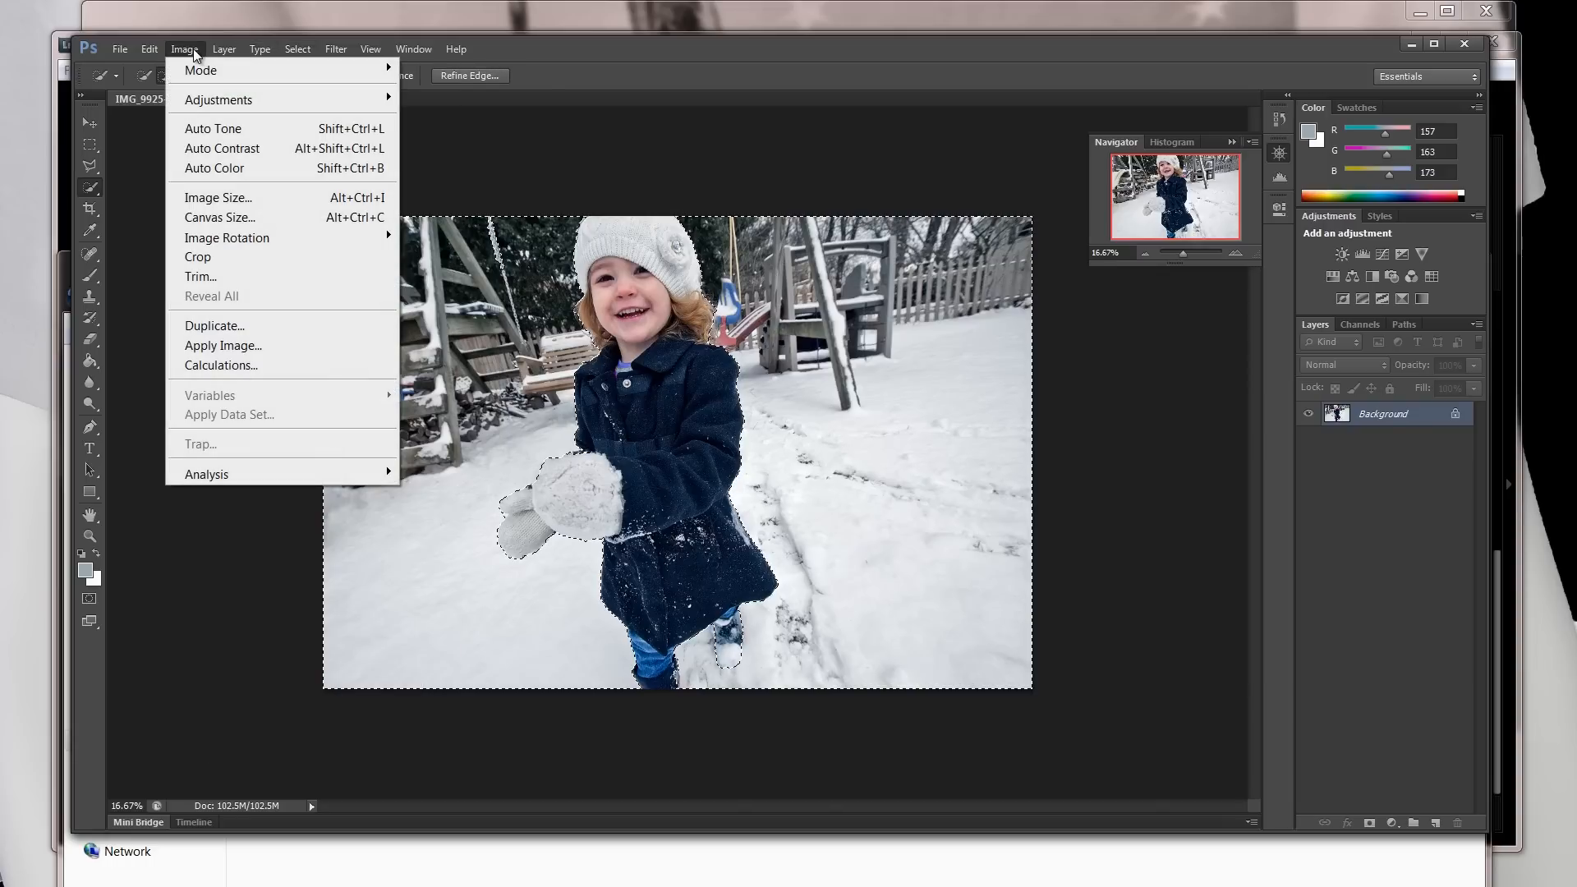
{"action": "left_click", "coordinate": [184, 50]}
{"action": "left_click", "coordinate": [332, 51]}
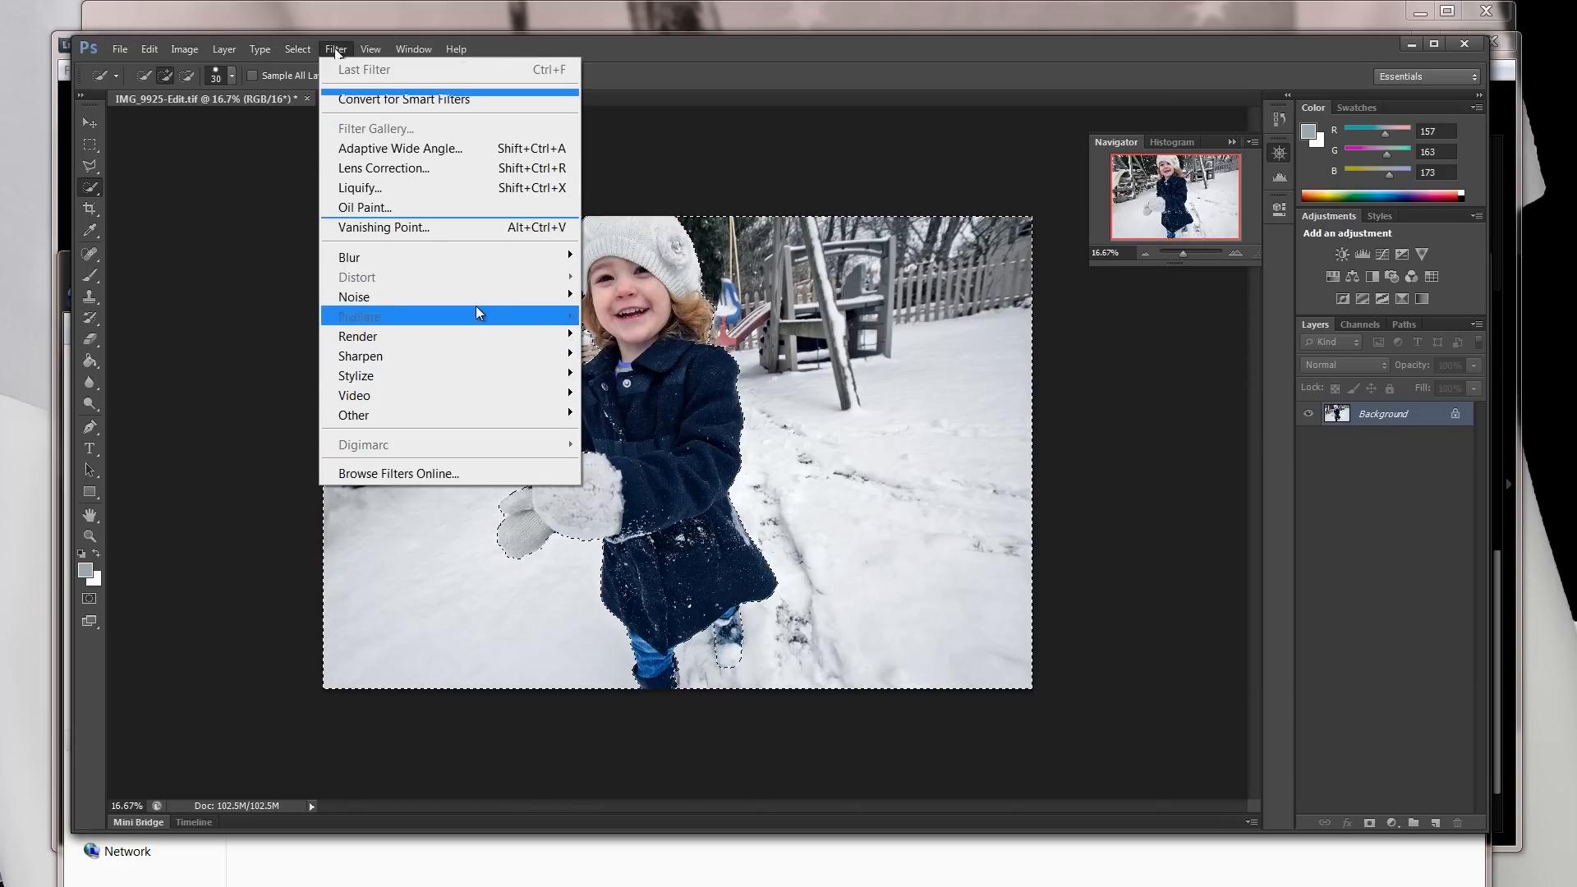
{"action": "mouse_move", "coordinate": [457, 265]}
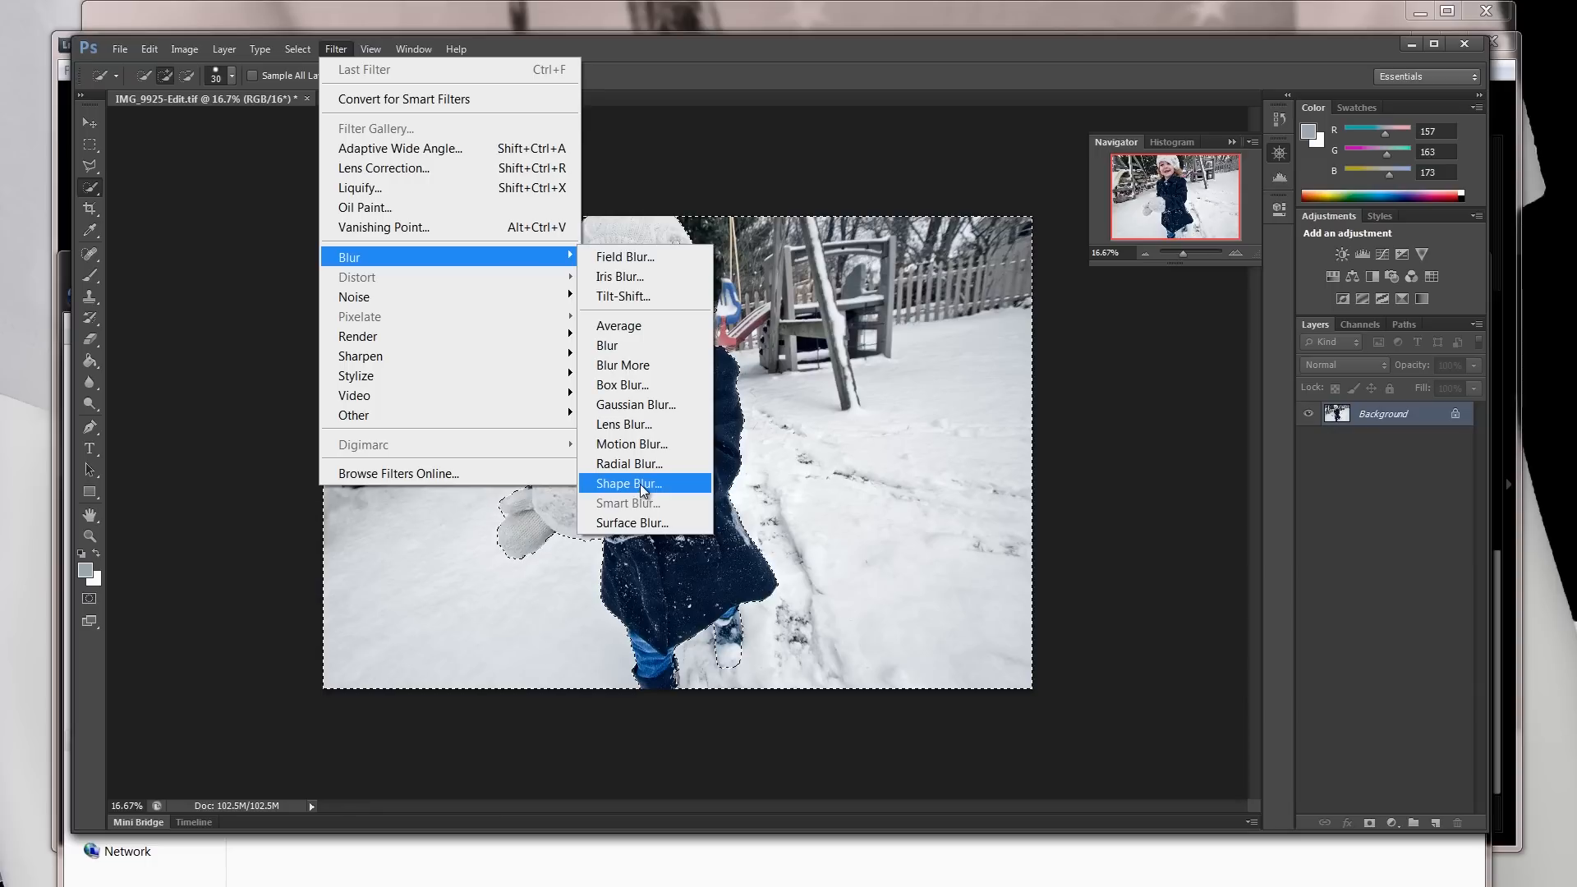
{"action": "left_click", "coordinate": [624, 424]}
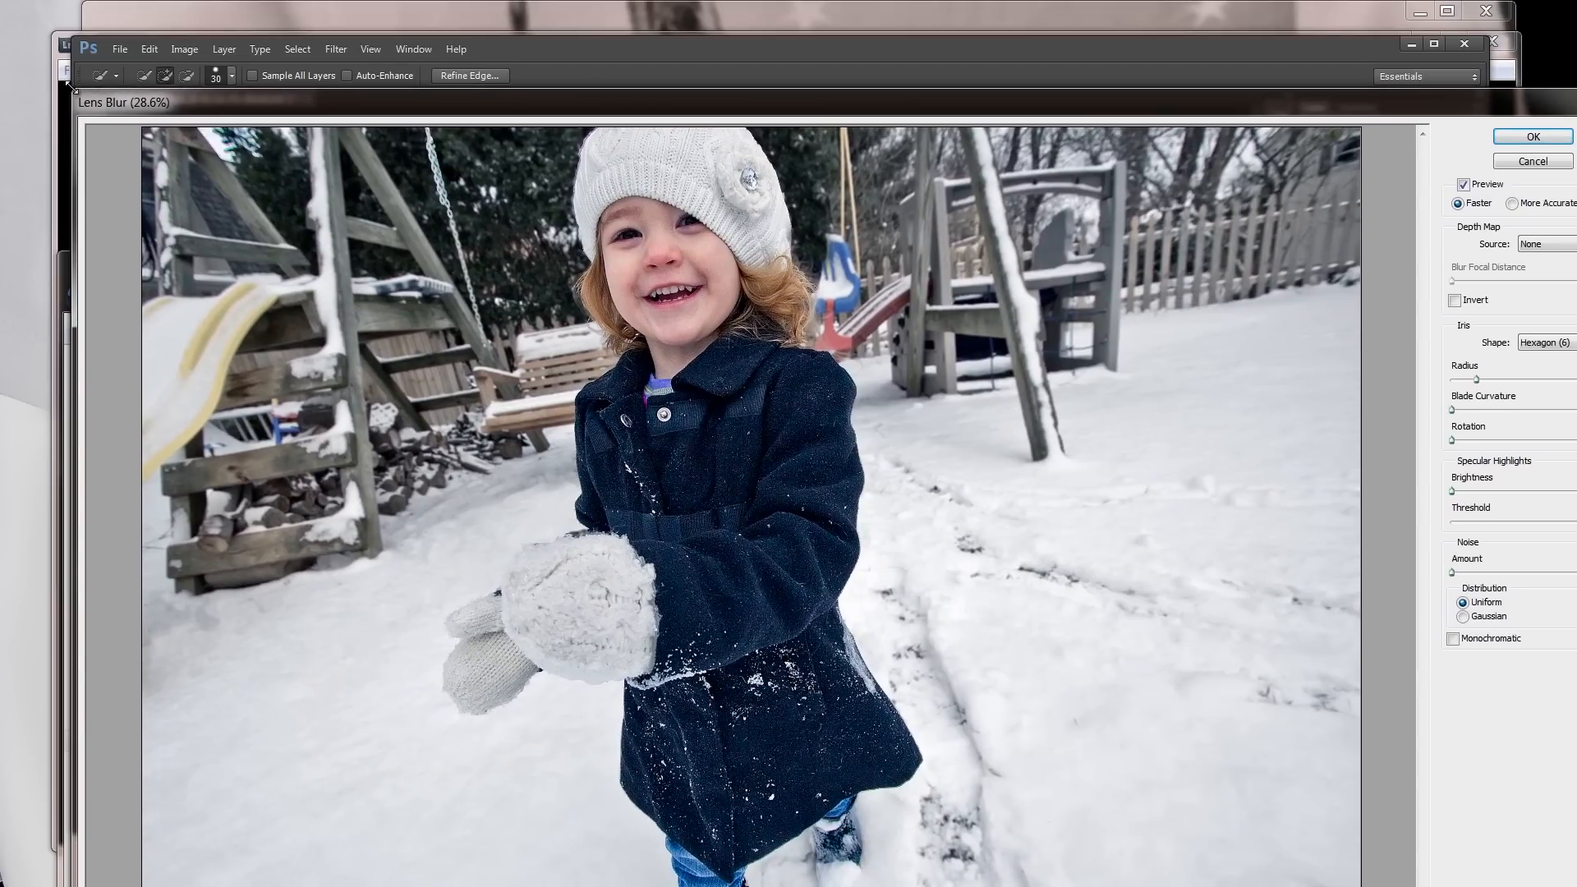
- Reposition and enlarge the Lens Blur dialog so its controls fit on screen, and set its preview zoom to 25%
{"action": "left_click_drag", "start_coordinate": [69, 86], "coordinate": [593, 394]}
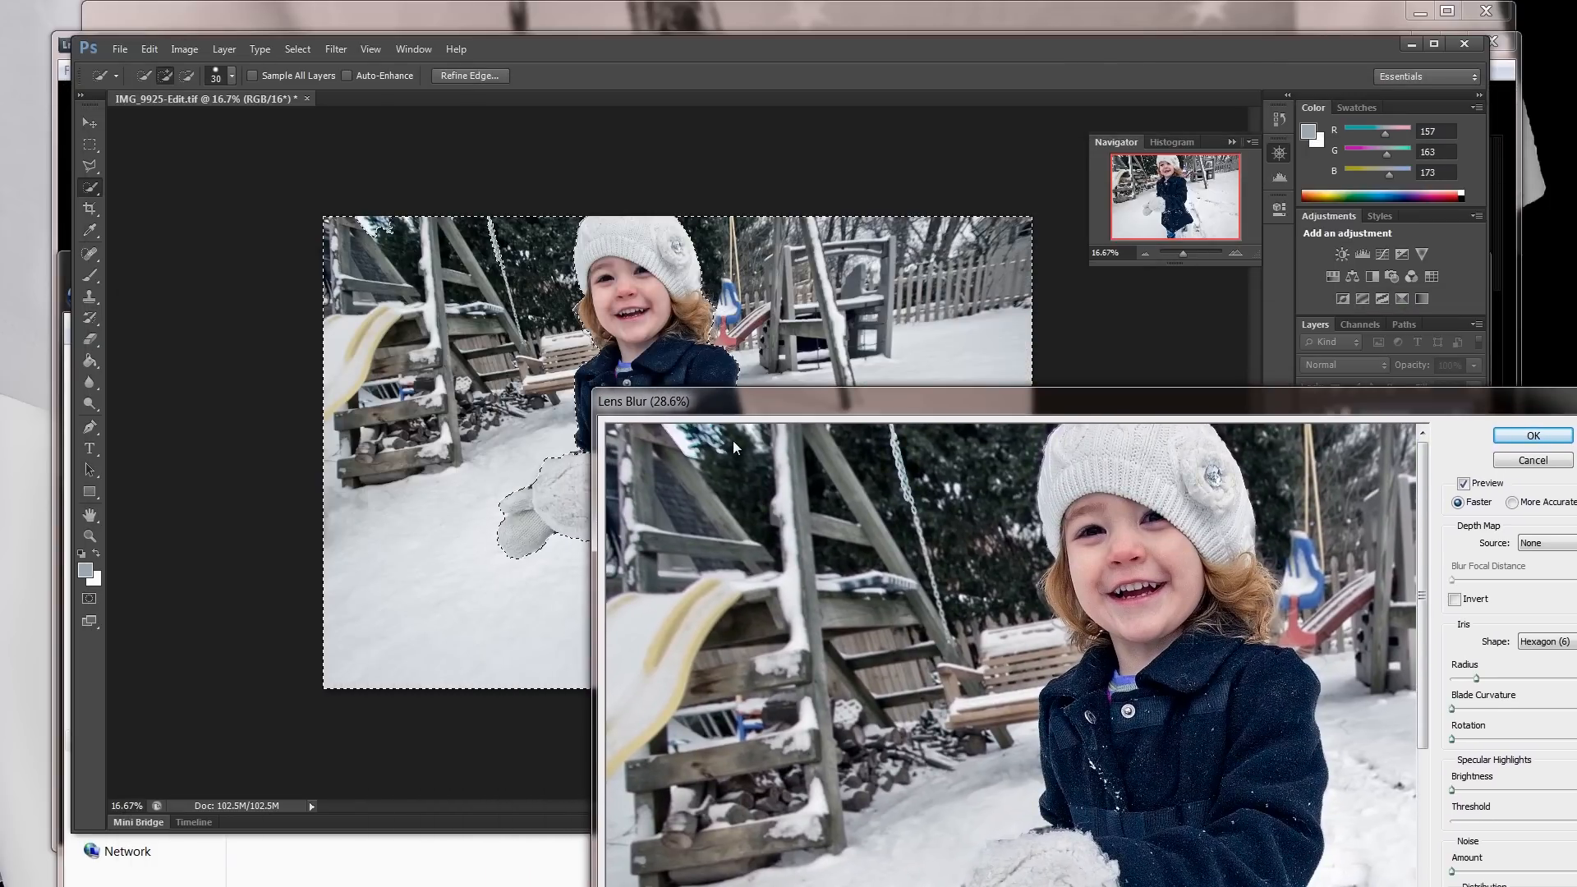
{"action": "left_click_drag", "start_coordinate": [735, 408], "coordinate": [395, 137]}
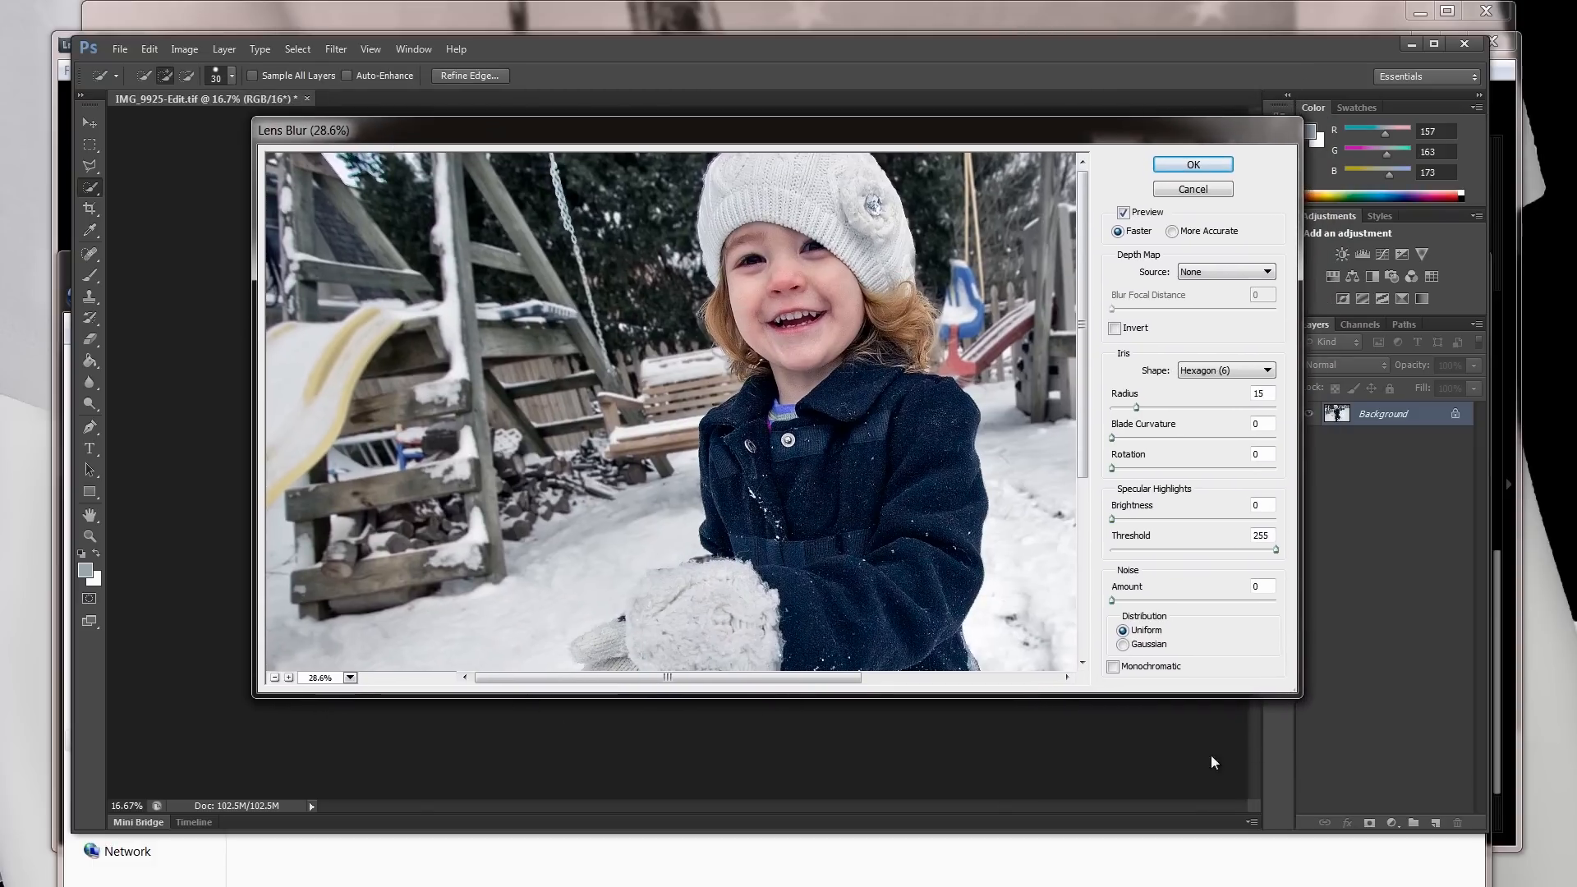
{"action": "left_click_drag", "start_coordinate": [1300, 694], "coordinate": [1367, 776]}
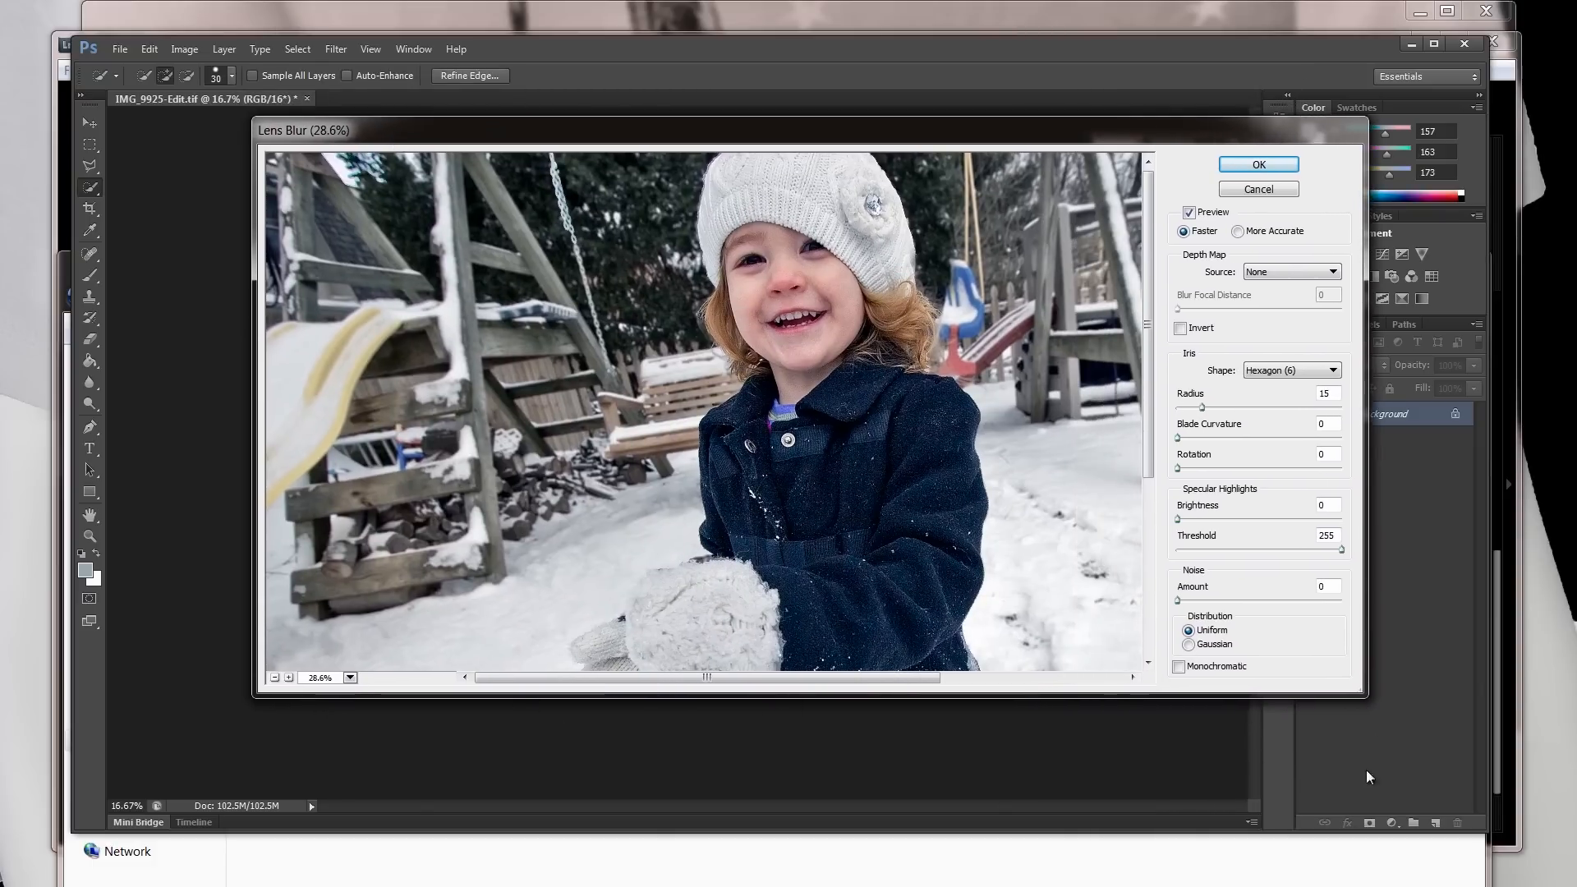
{"action": "left_click_drag", "start_coordinate": [1365, 694], "coordinate": [1457, 805]}
{"action": "left_click", "coordinate": [275, 795]}
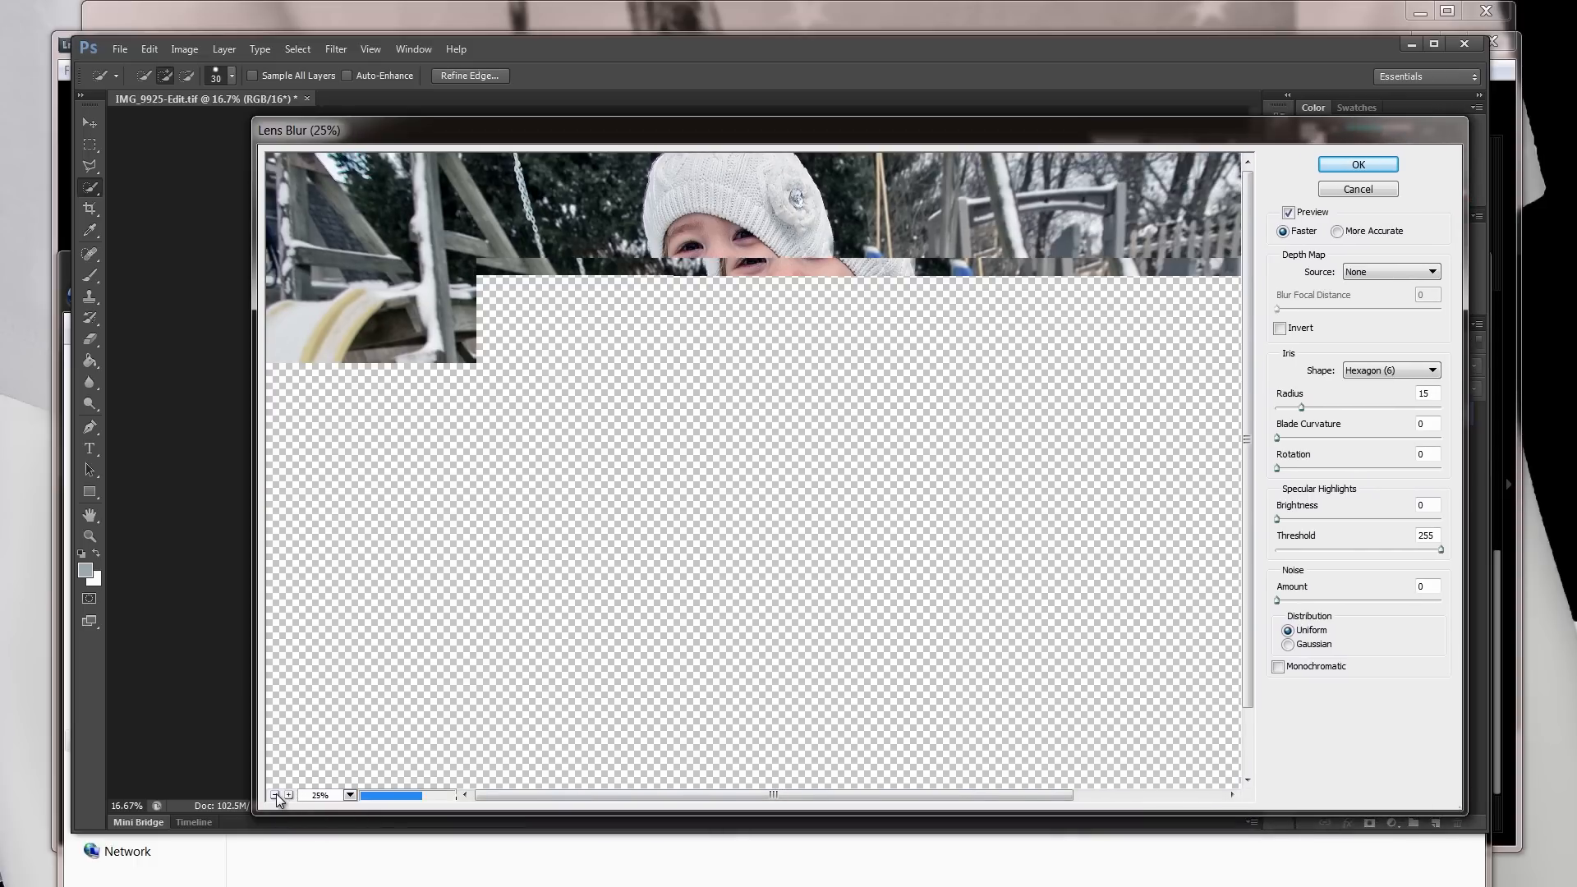
{"action": "left_click", "coordinate": [275, 795]}
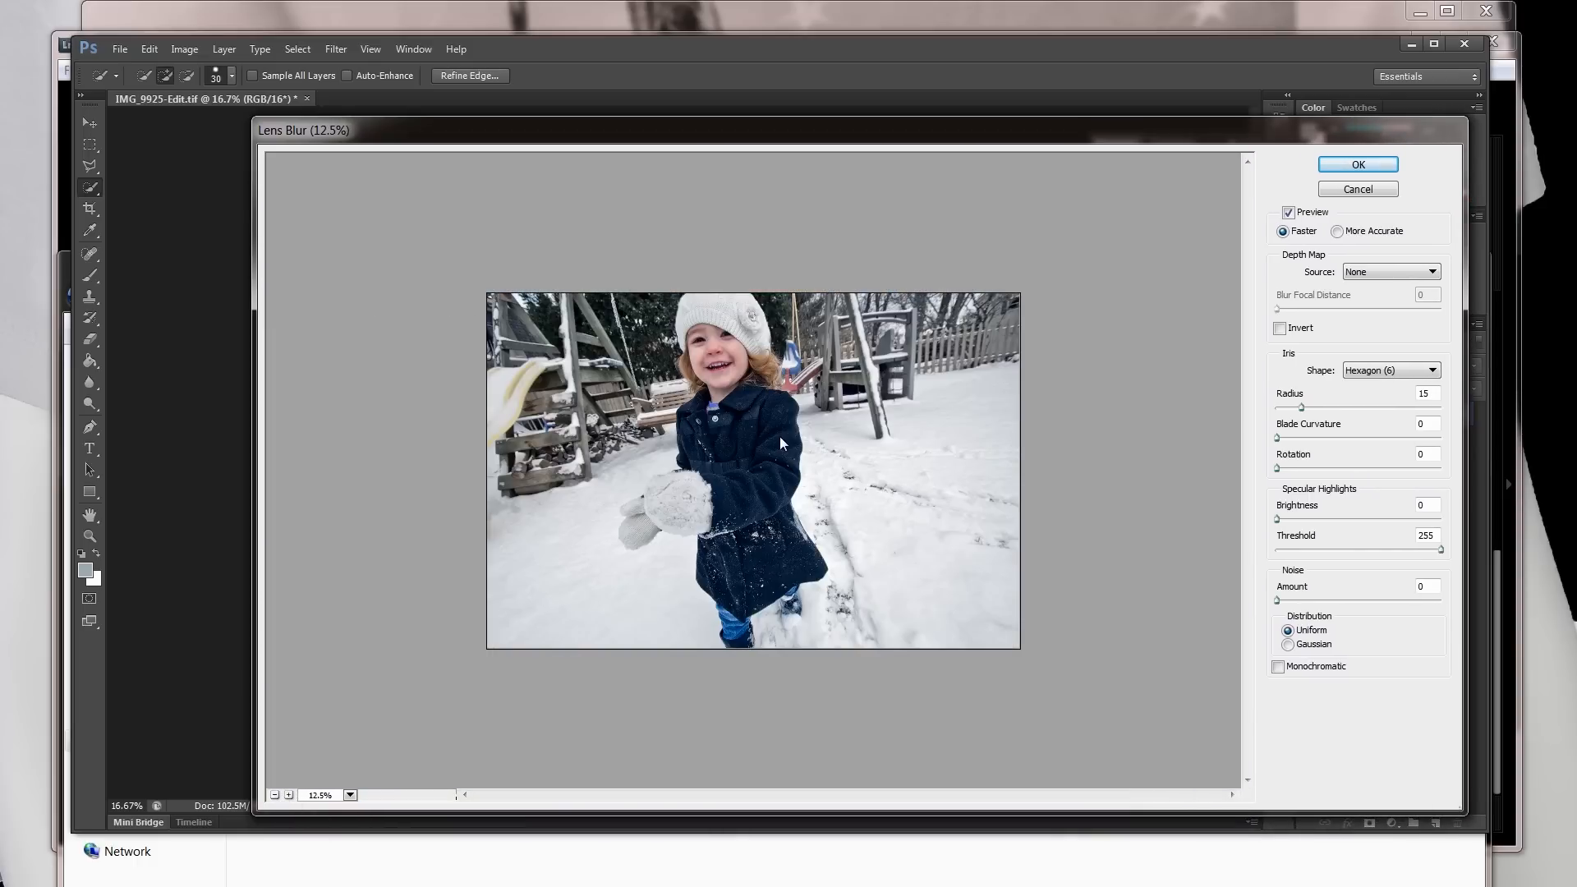
{"action": "left_click", "coordinate": [288, 795]}
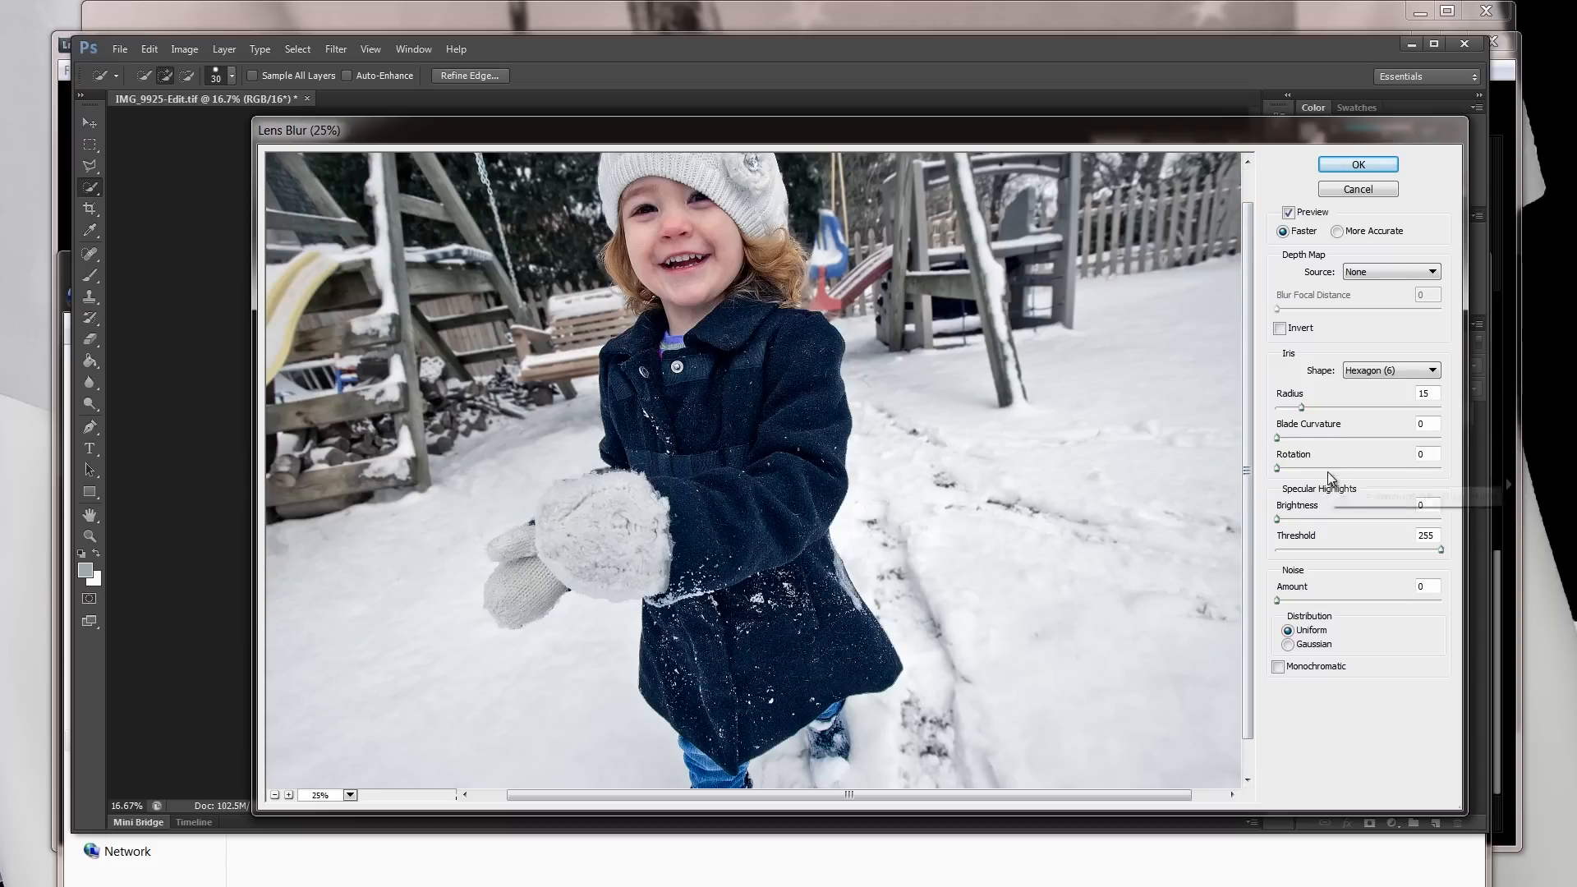
- Apply Lens Blur to the background with a radius of 70, keeping the specular highlight brightness at 0
{"action": "left_click", "coordinate": [1324, 519]}
{"action": "left_click_drag", "start_coordinate": [1327, 519], "coordinate": [1276, 519]}
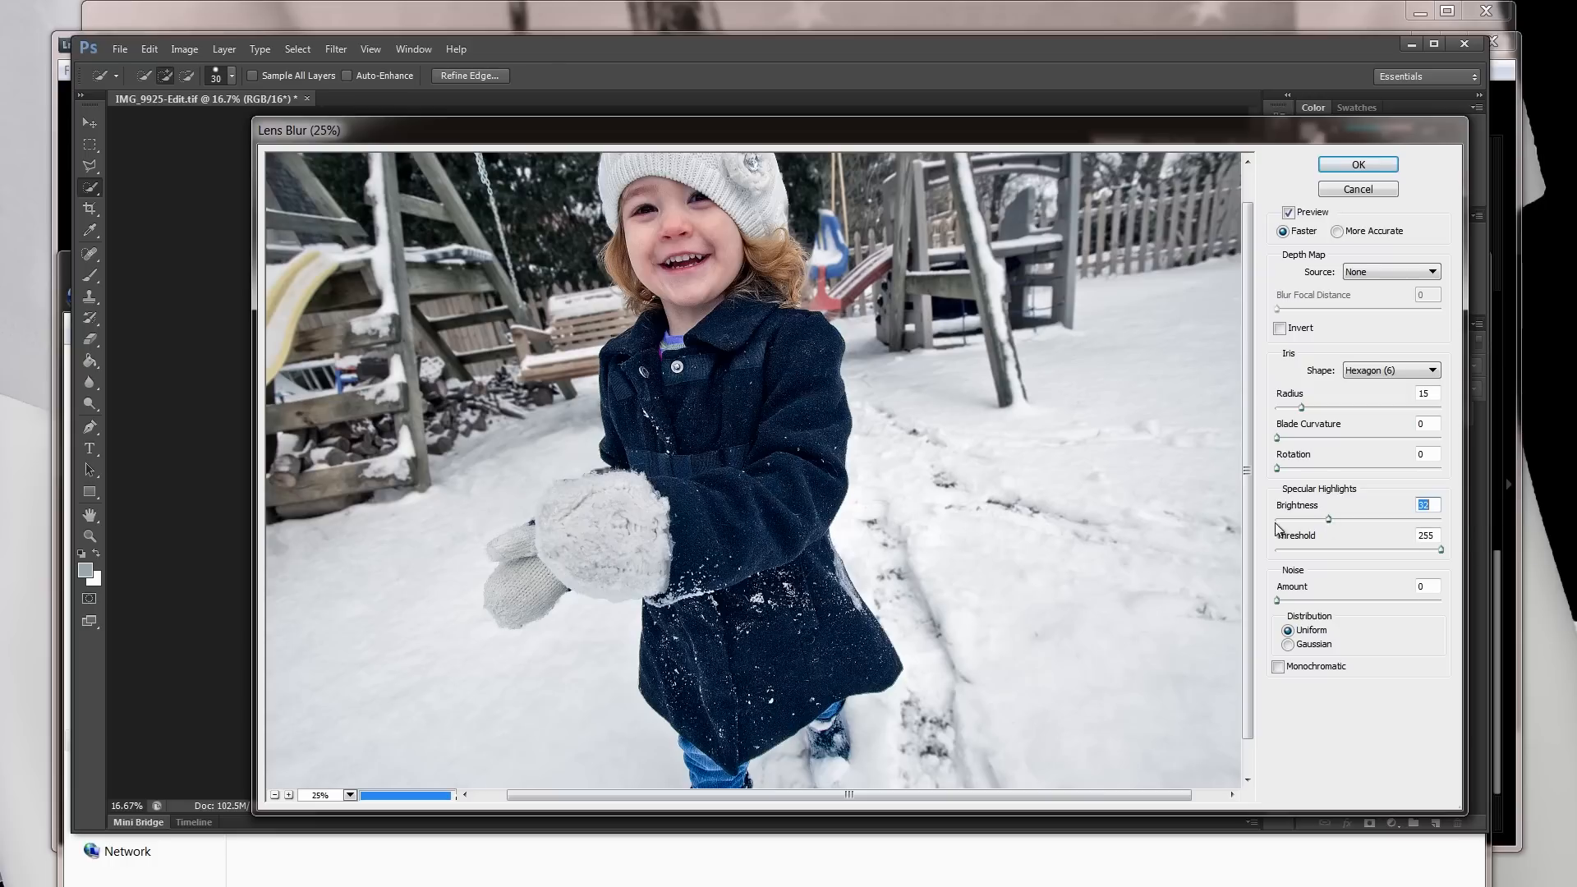
{"action": "left_click_drag", "start_coordinate": [1300, 407], "coordinate": [1391, 406]}
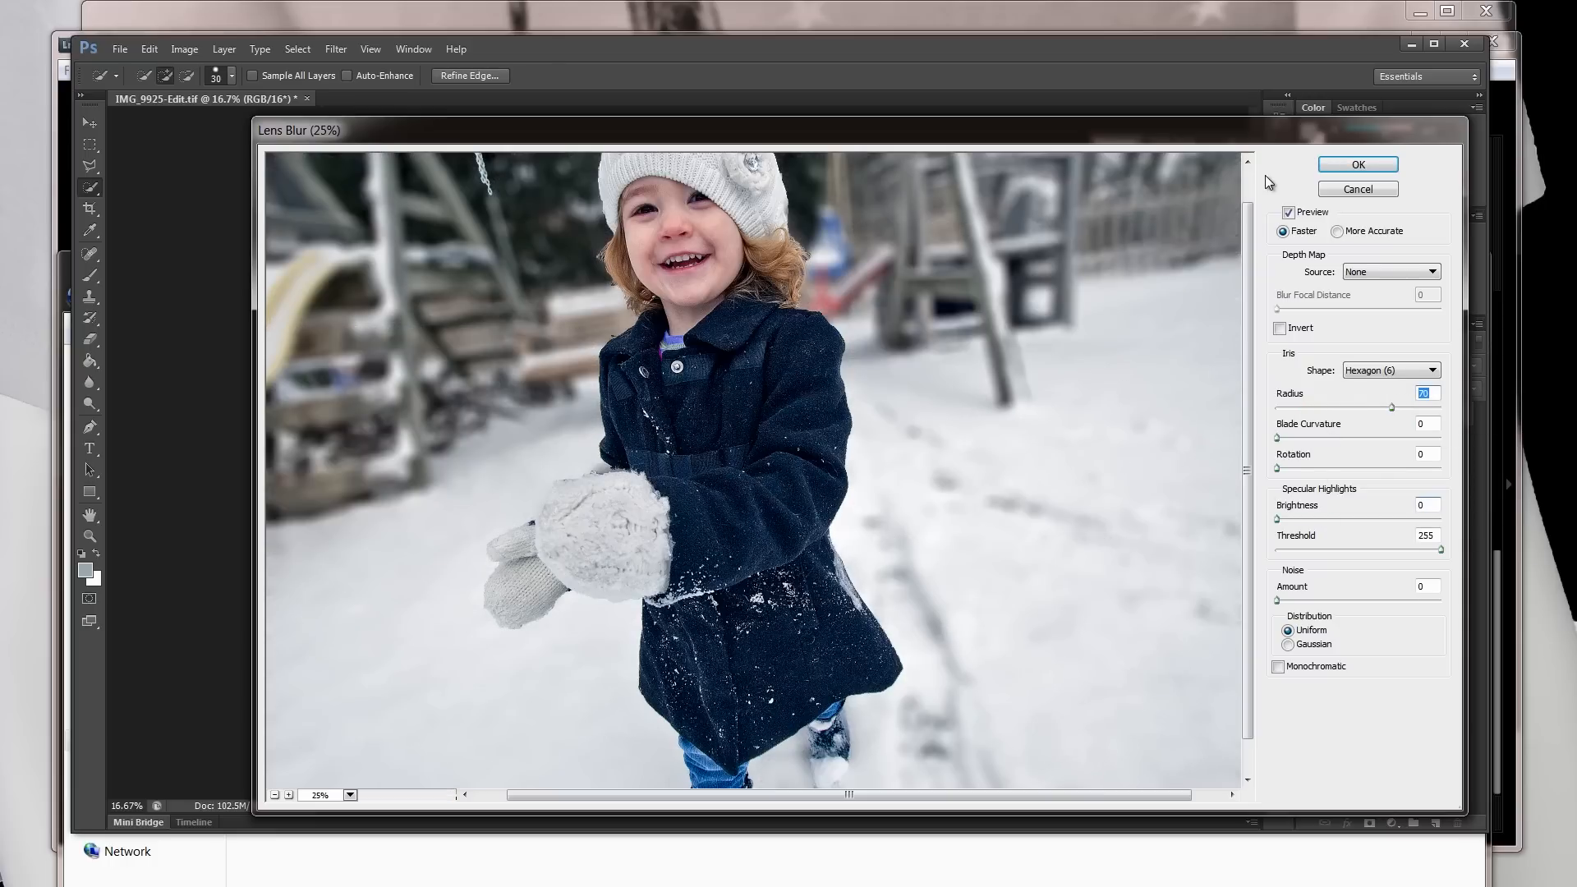
{"action": "left_click", "coordinate": [1341, 167]}
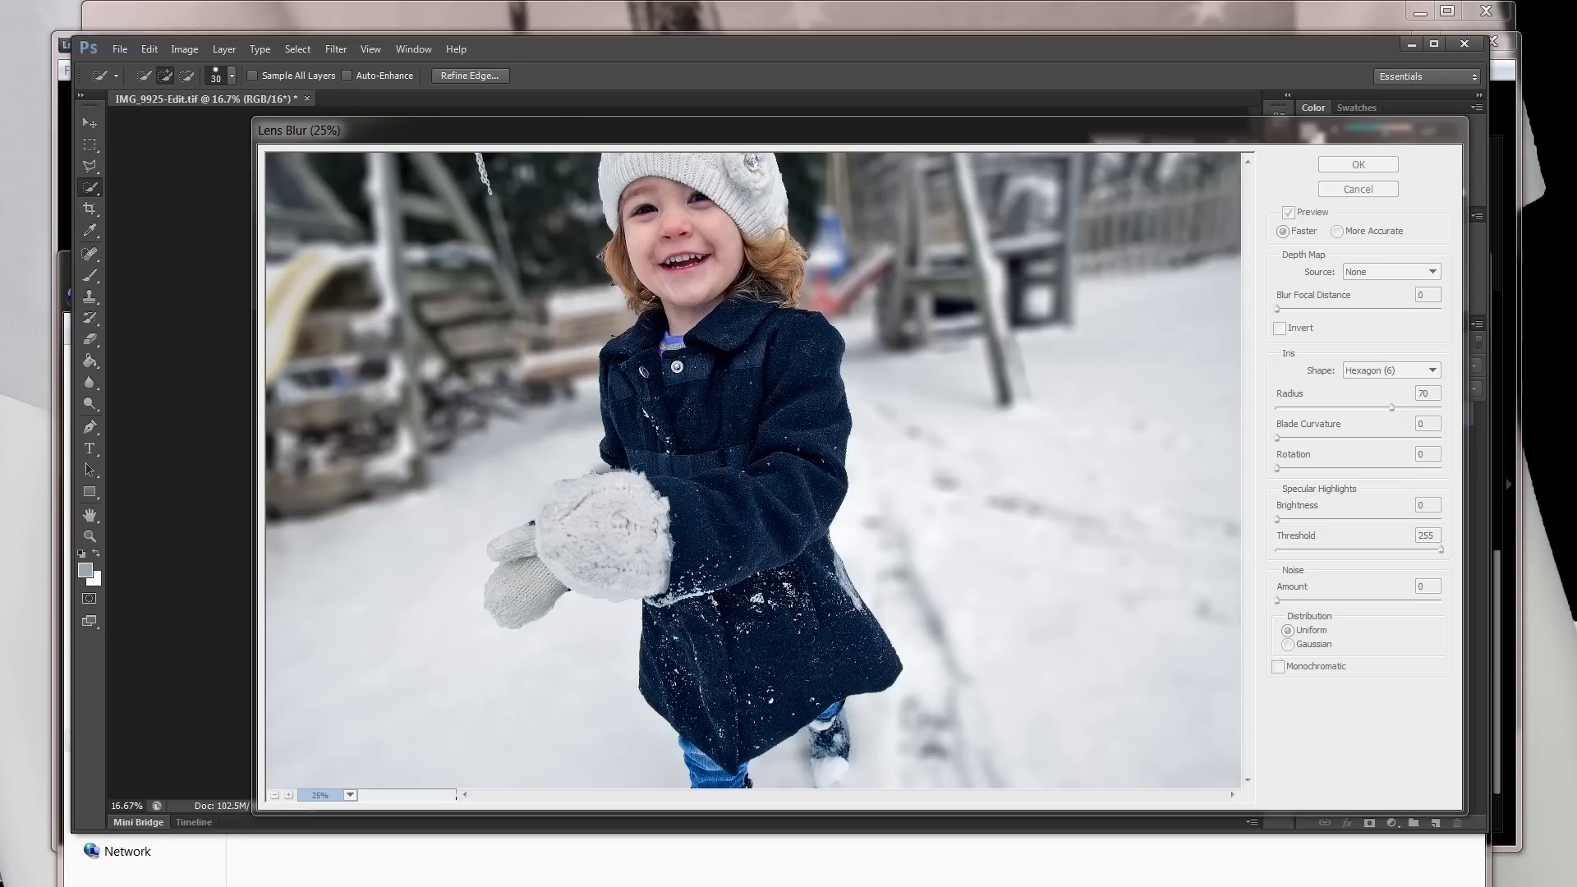
{"action": "left_click_drag", "start_coordinate": [1265, 393], "coordinate": [932, 380]}
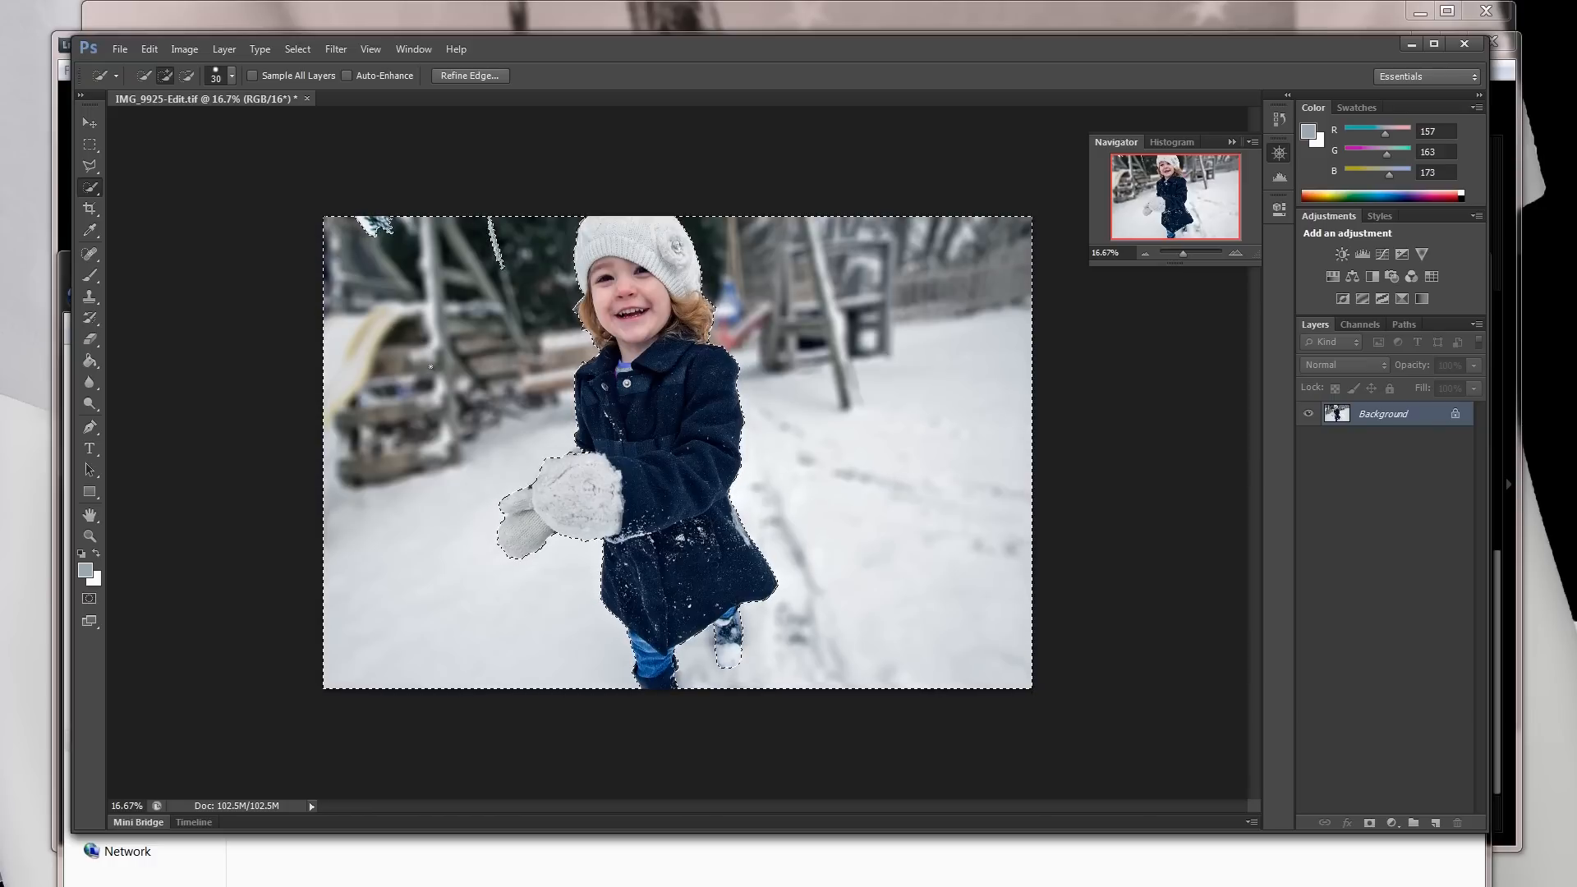
- Undo the Lens Blur on the background
{"action": "key", "text": "ctrl+z"}
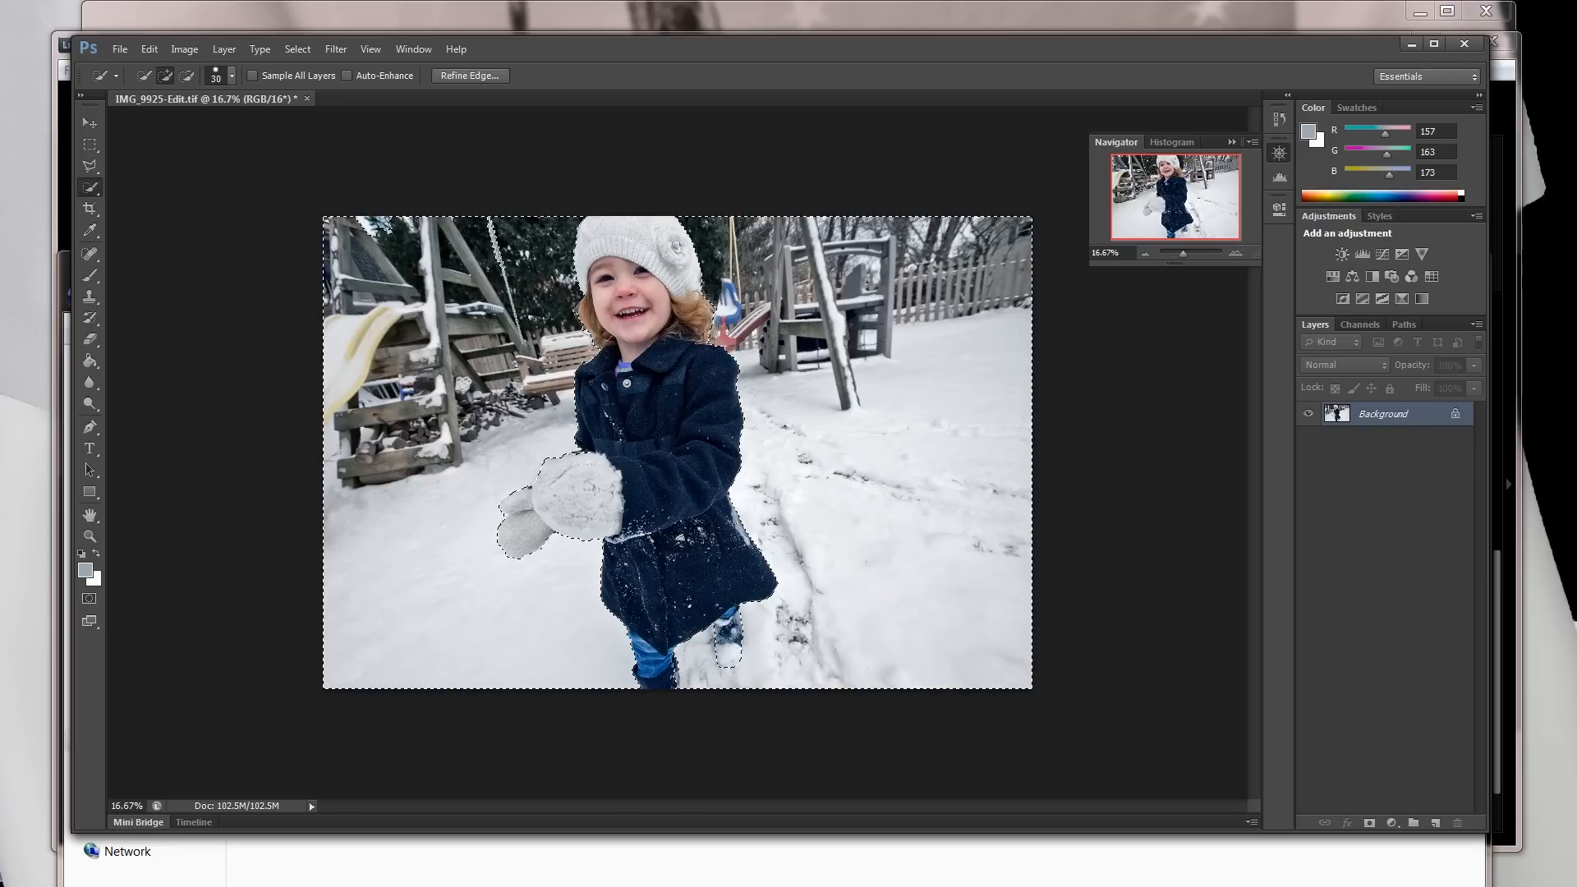
{"action": "left_click", "coordinate": [301, 51]}
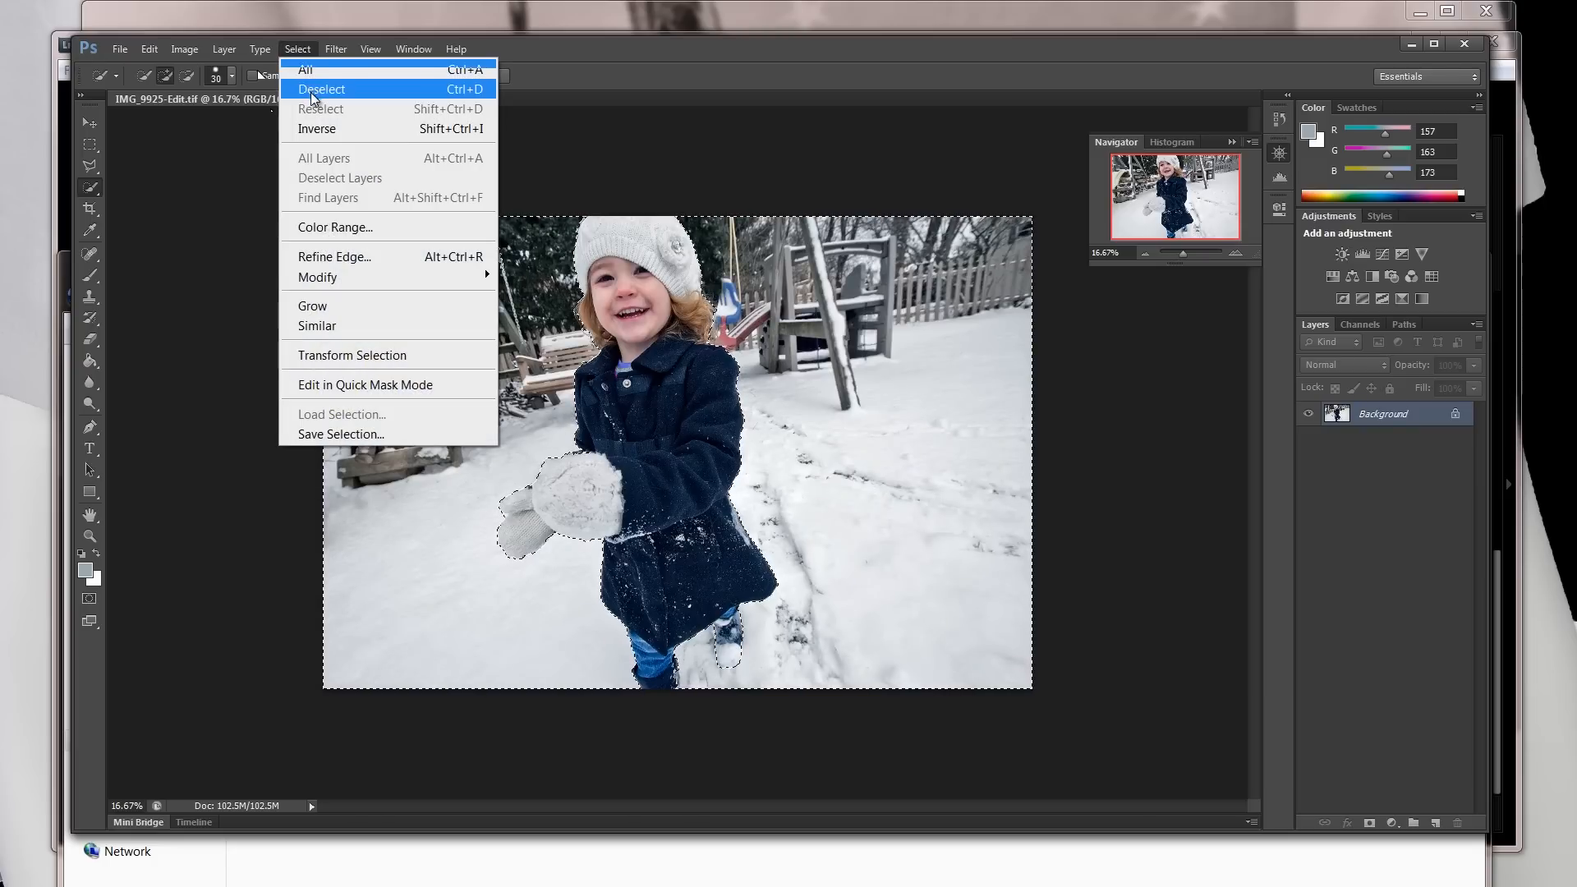
{"action": "mouse_move", "coordinate": [342, 55]}
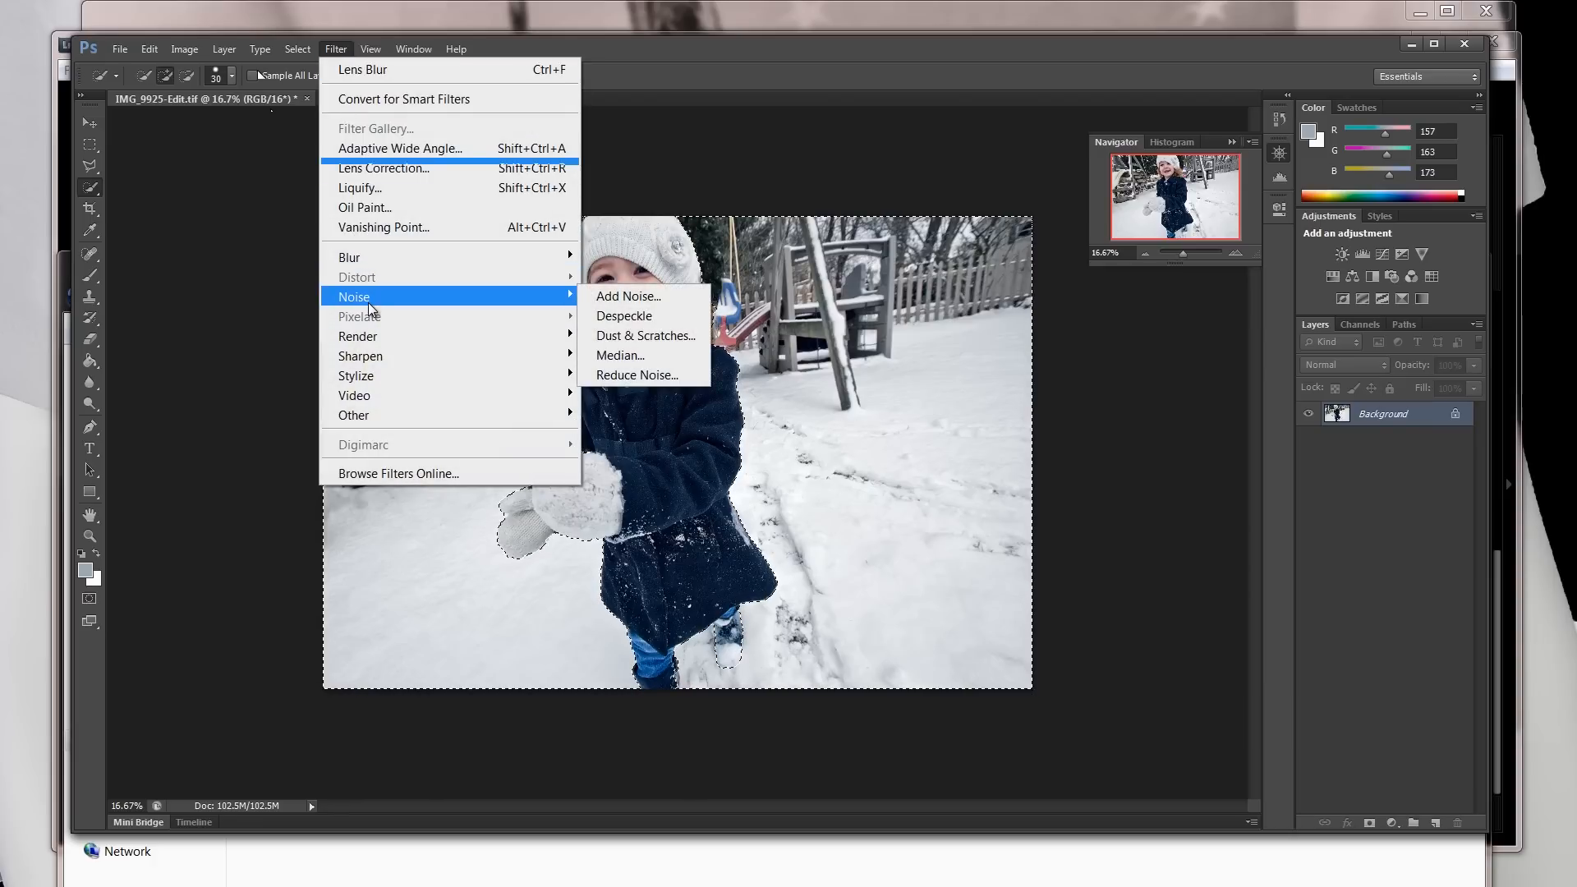
{"action": "mouse_move", "coordinate": [365, 260]}
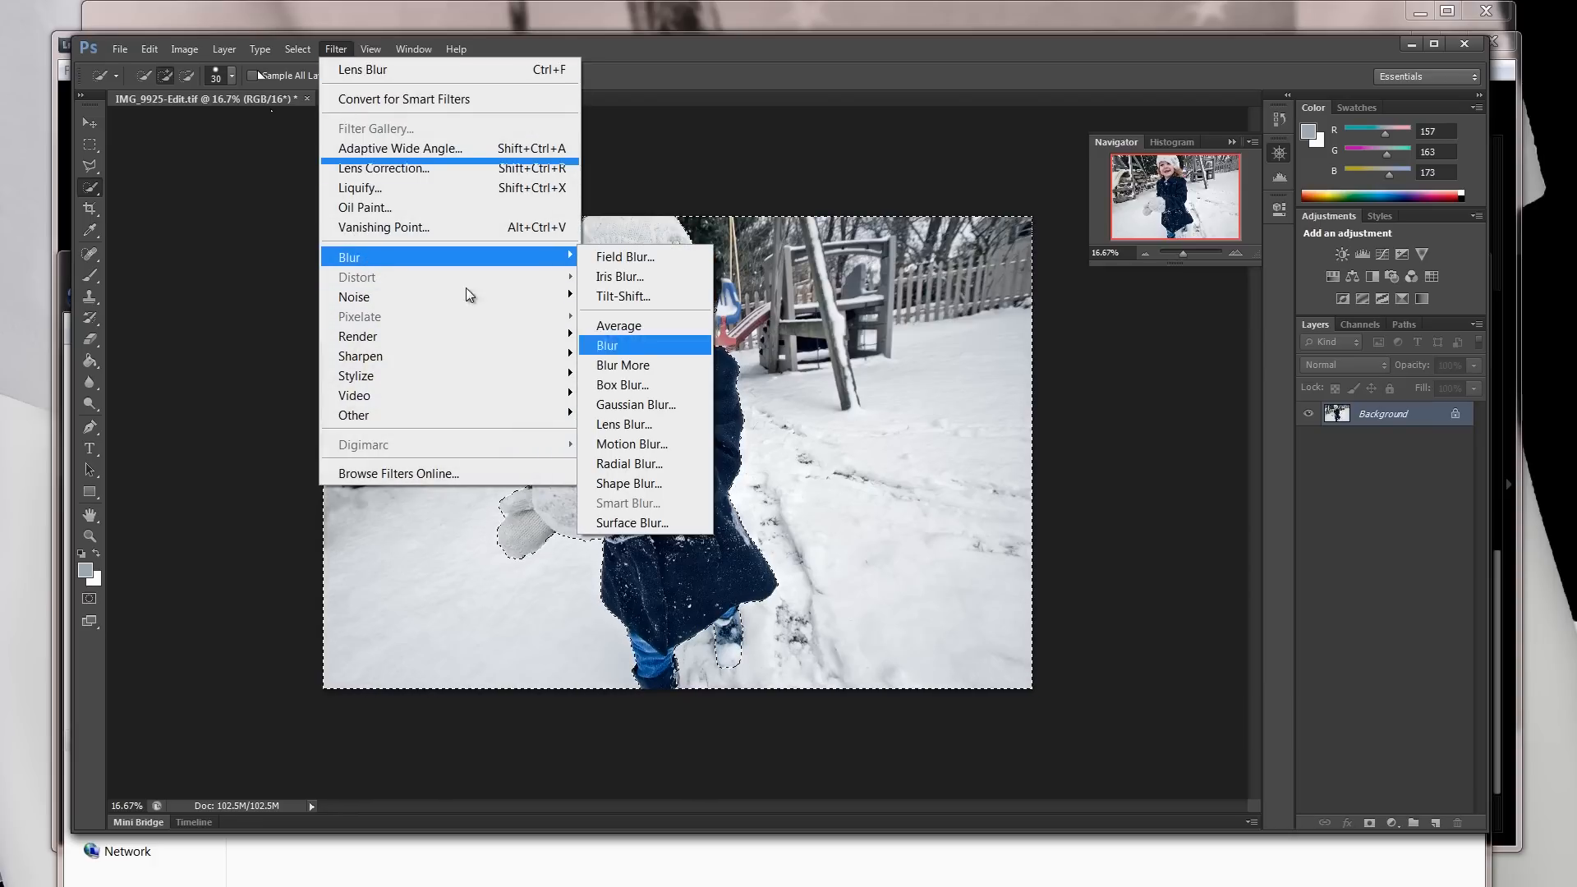
{"action": "left_click", "coordinate": [647, 426]}
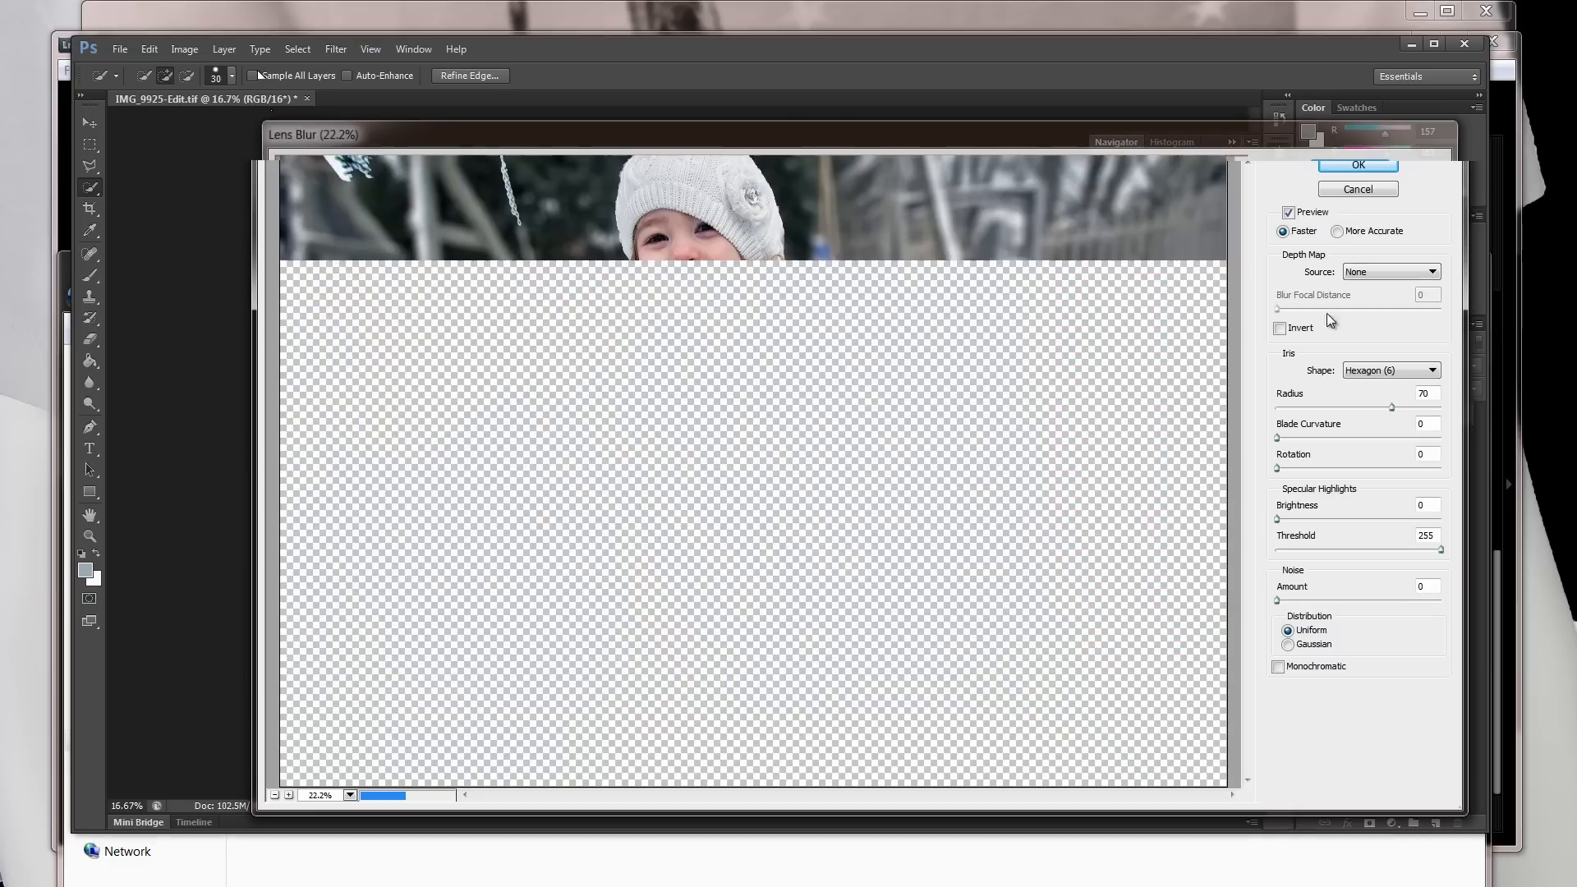
{"action": "left_click", "coordinate": [1354, 190]}
- Apply Gaussian Blur to the selected background with a radius of 8.8 pixels, using a 4% dialog preview kept clear of the photo
{"action": "left_click", "coordinate": [335, 49]}
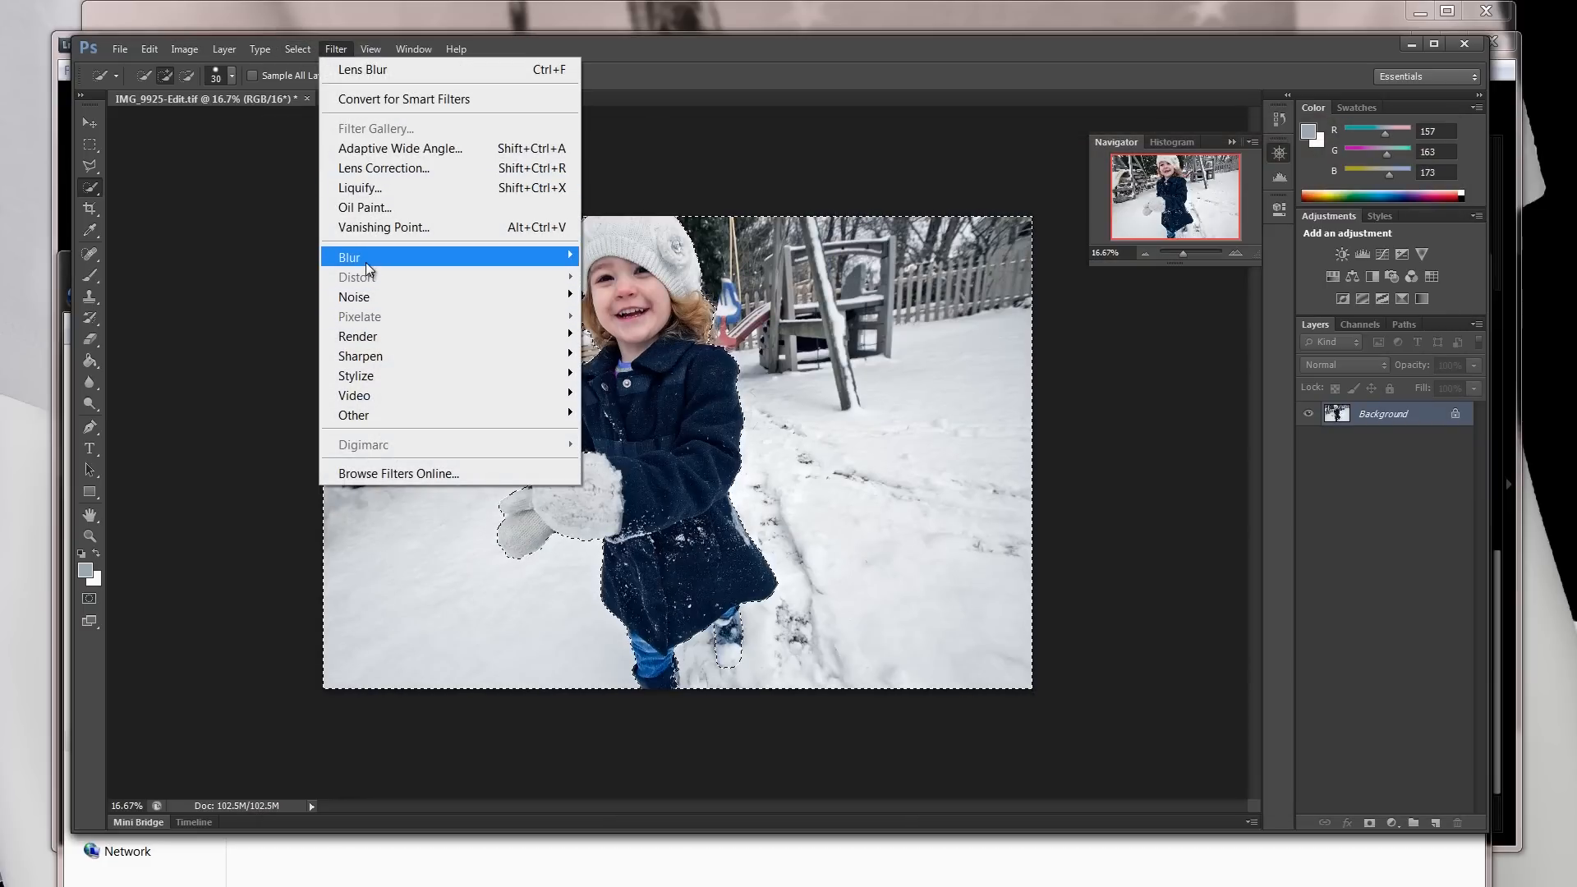
{"action": "mouse_move", "coordinate": [366, 259]}
{"action": "left_click", "coordinate": [674, 403]}
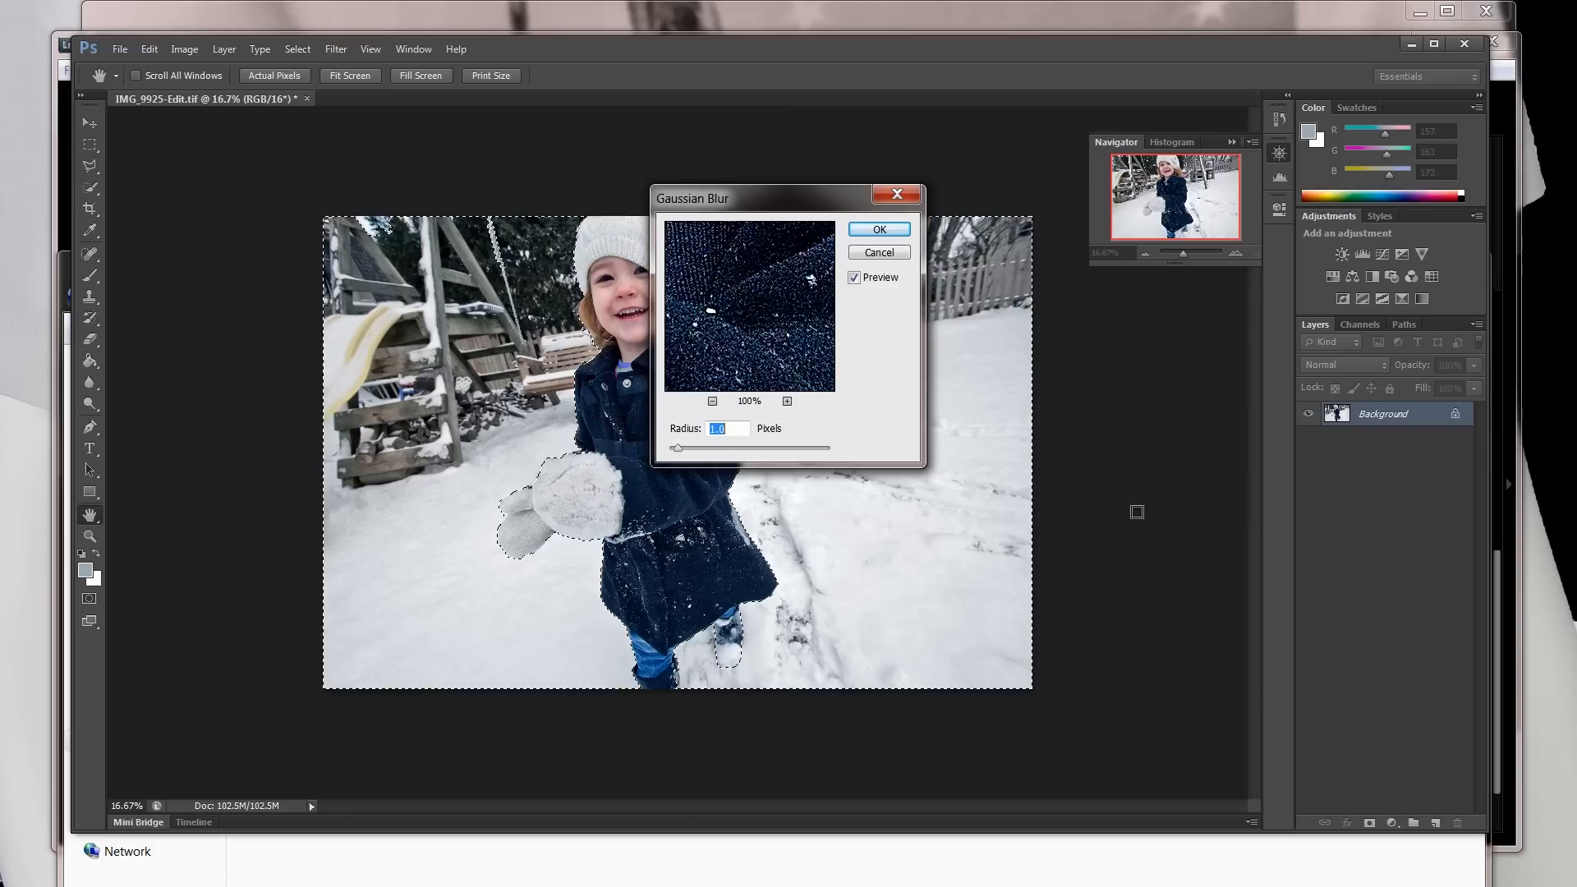
{"action": "left_click_drag", "start_coordinate": [805, 195], "coordinate": [1204, 274]}
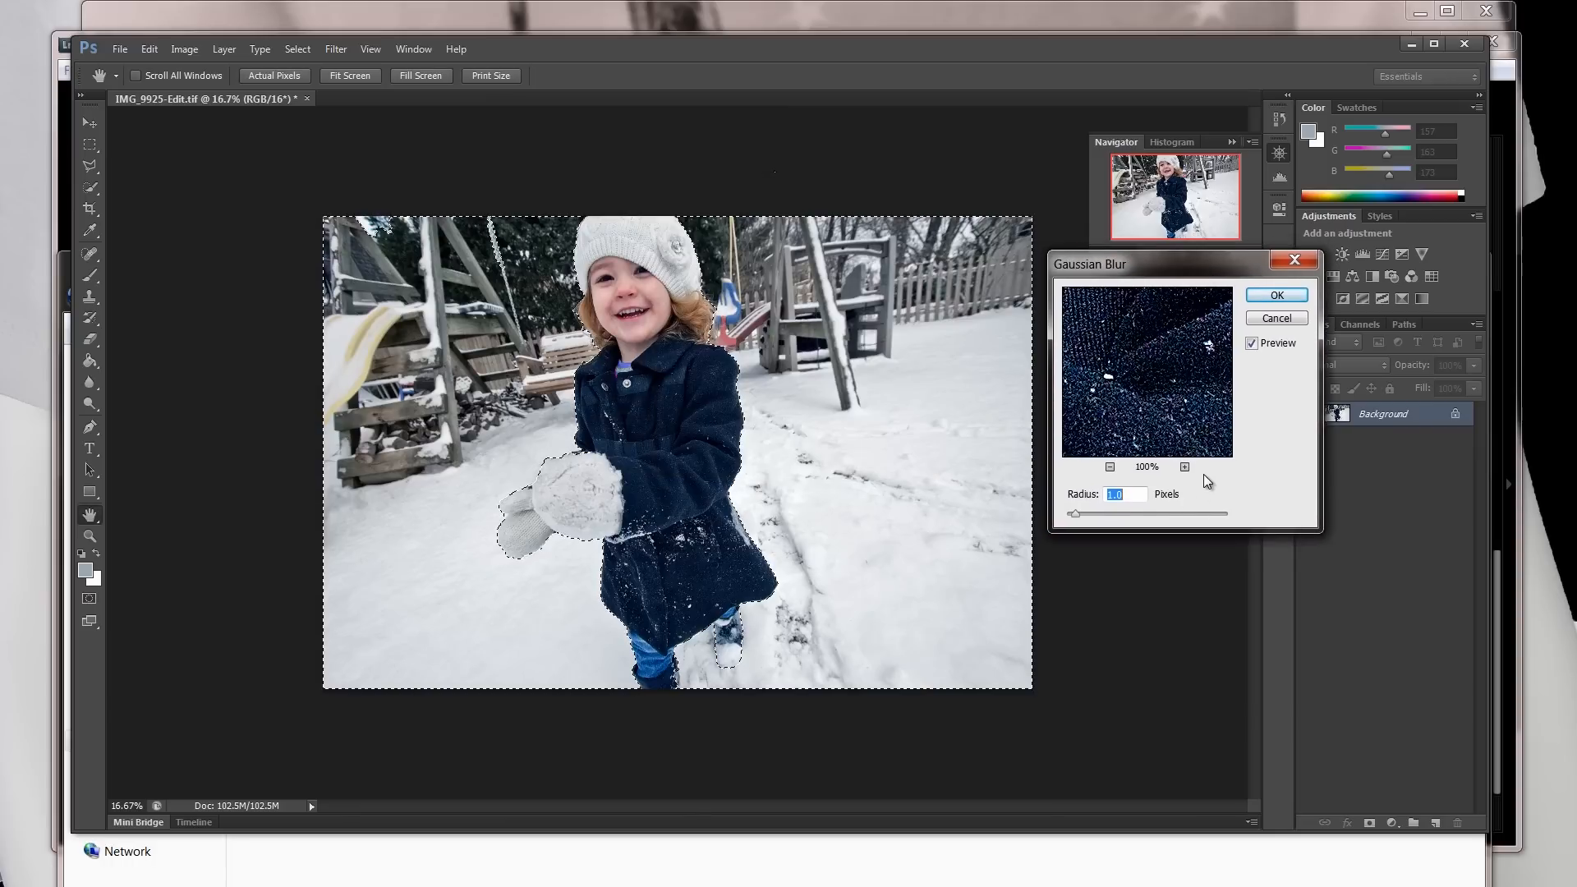
{"action": "left_click", "coordinate": [1110, 468]}
{"action": "left_click", "coordinate": [1110, 467]}
{"action": "left_click", "coordinate": [1109, 467]}
{"action": "left_click", "coordinate": [1109, 468]}
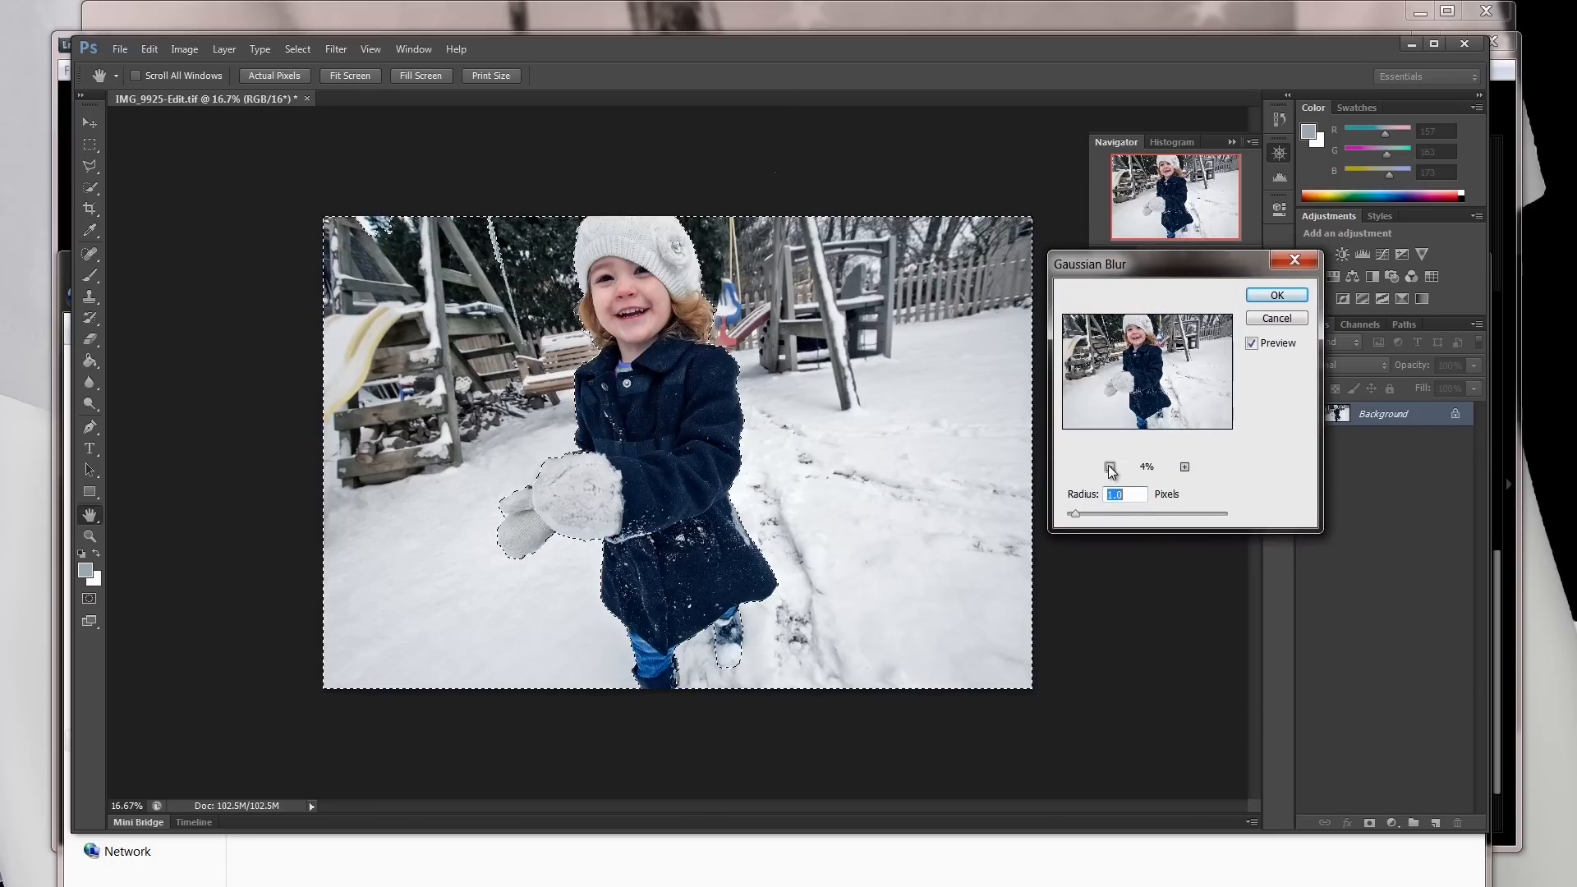
{"action": "left_click_drag", "start_coordinate": [1074, 514], "coordinate": [1111, 512]}
{"action": "mouse_move", "coordinate": [1111, 511]}
{"action": "left_mouse_down"}
{"action": "mouse_move", "coordinate": [1151, 511]}
{"action": "mouse_move", "coordinate": [1133, 519]}
{"action": "left_mouse_up"}
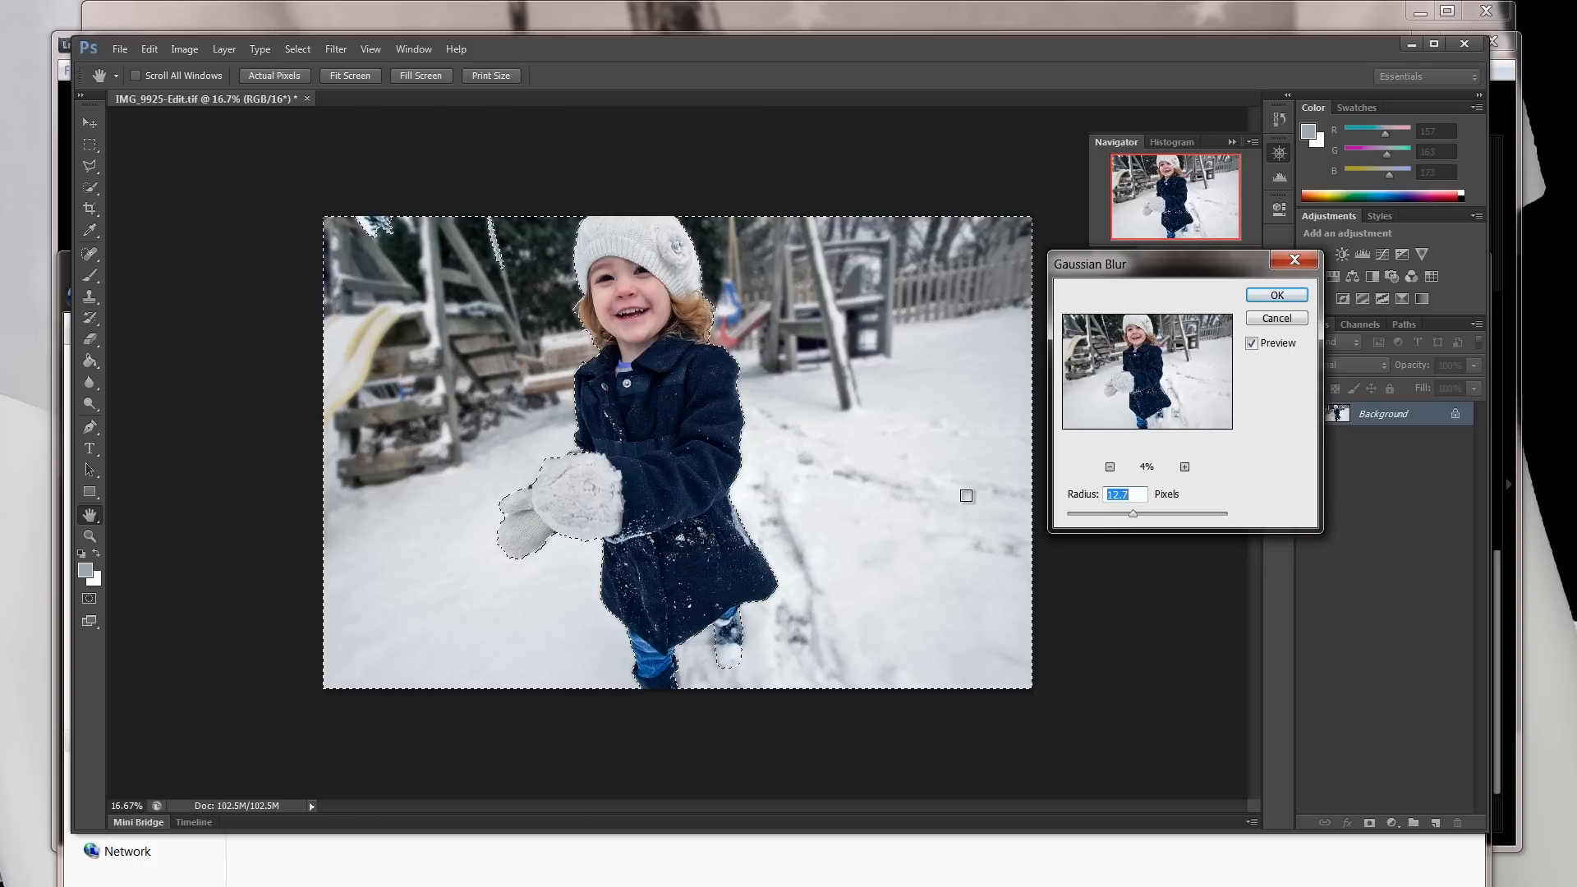
{"action": "left_click", "coordinate": [1126, 514]}
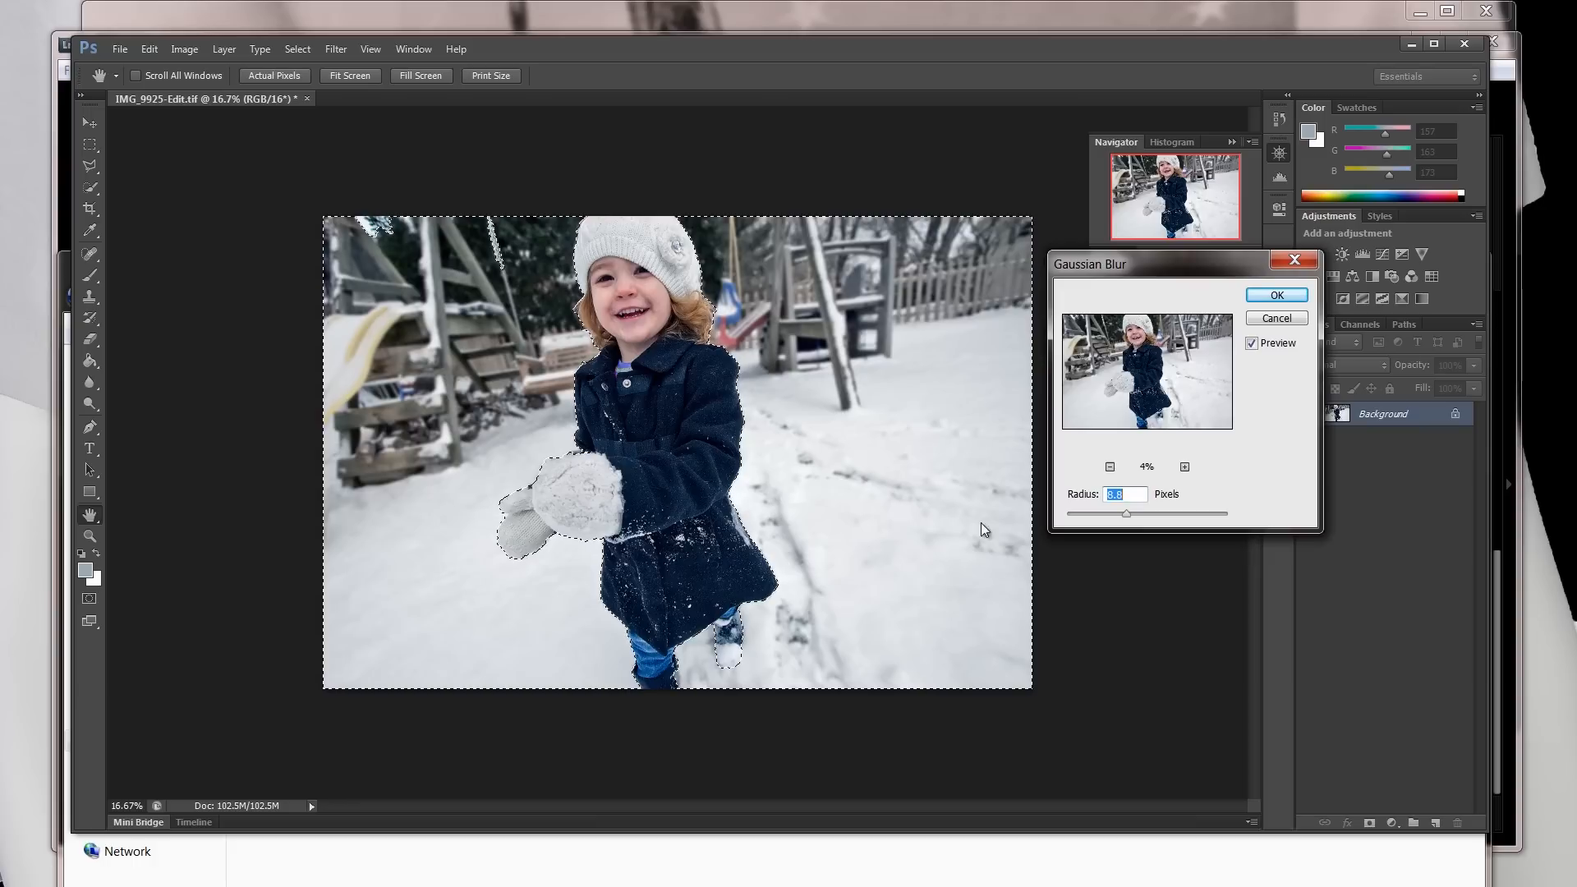
{"action": "left_click", "coordinate": [1277, 295]}
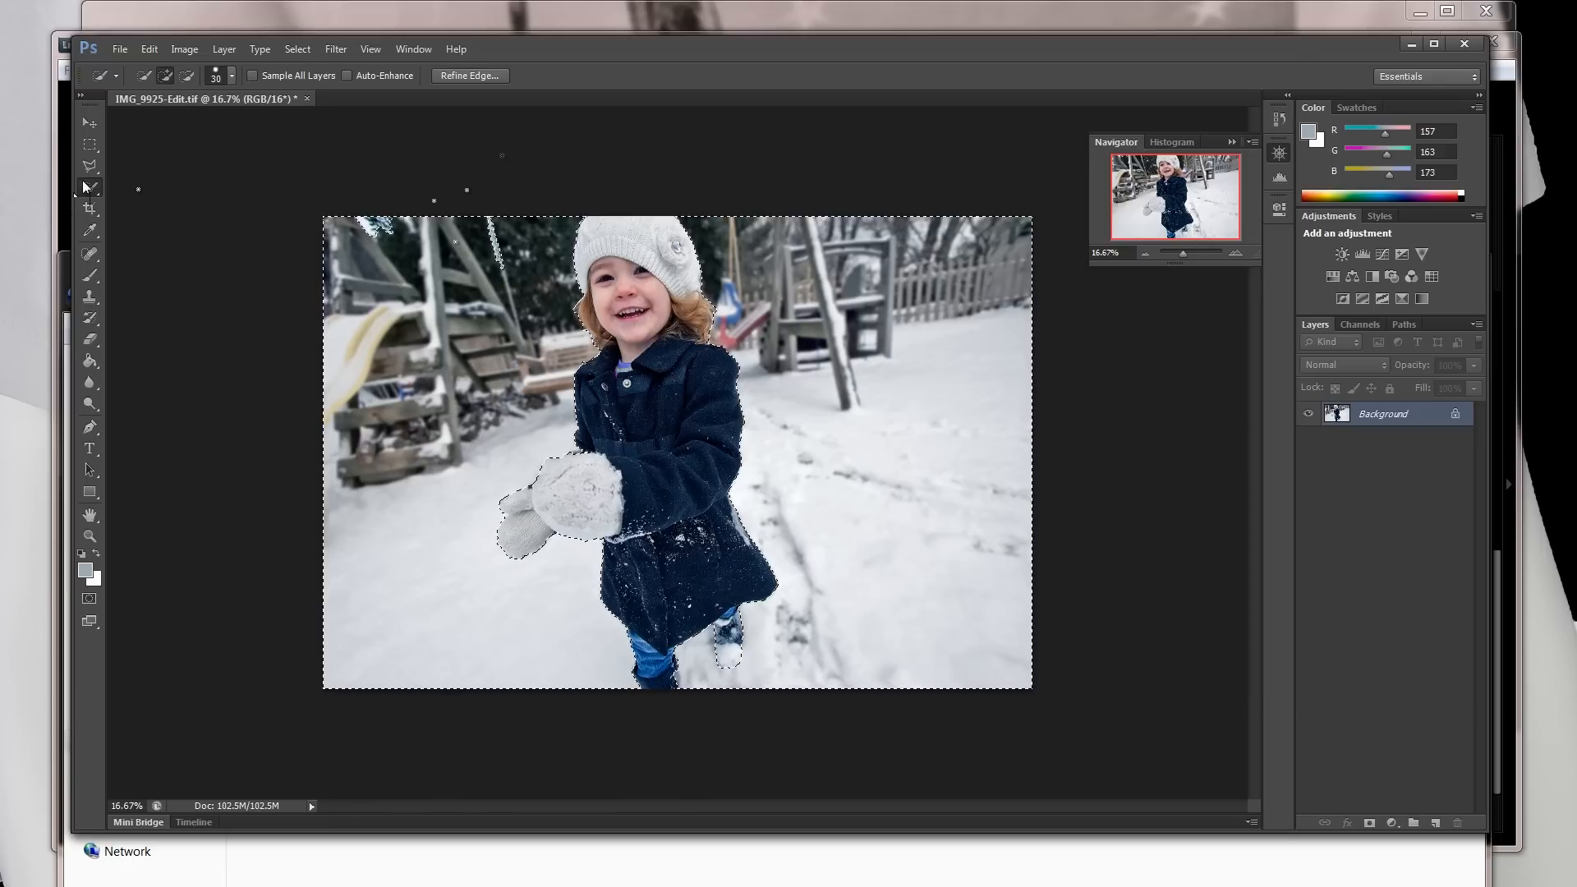
- Undo the background's Gaussian Blur and reapply it with a radius of 8.8 pixels, leaving nothing selected
{"action": "left_click", "coordinate": [150, 49]}
{"action": "left_click", "coordinate": [167, 110]}
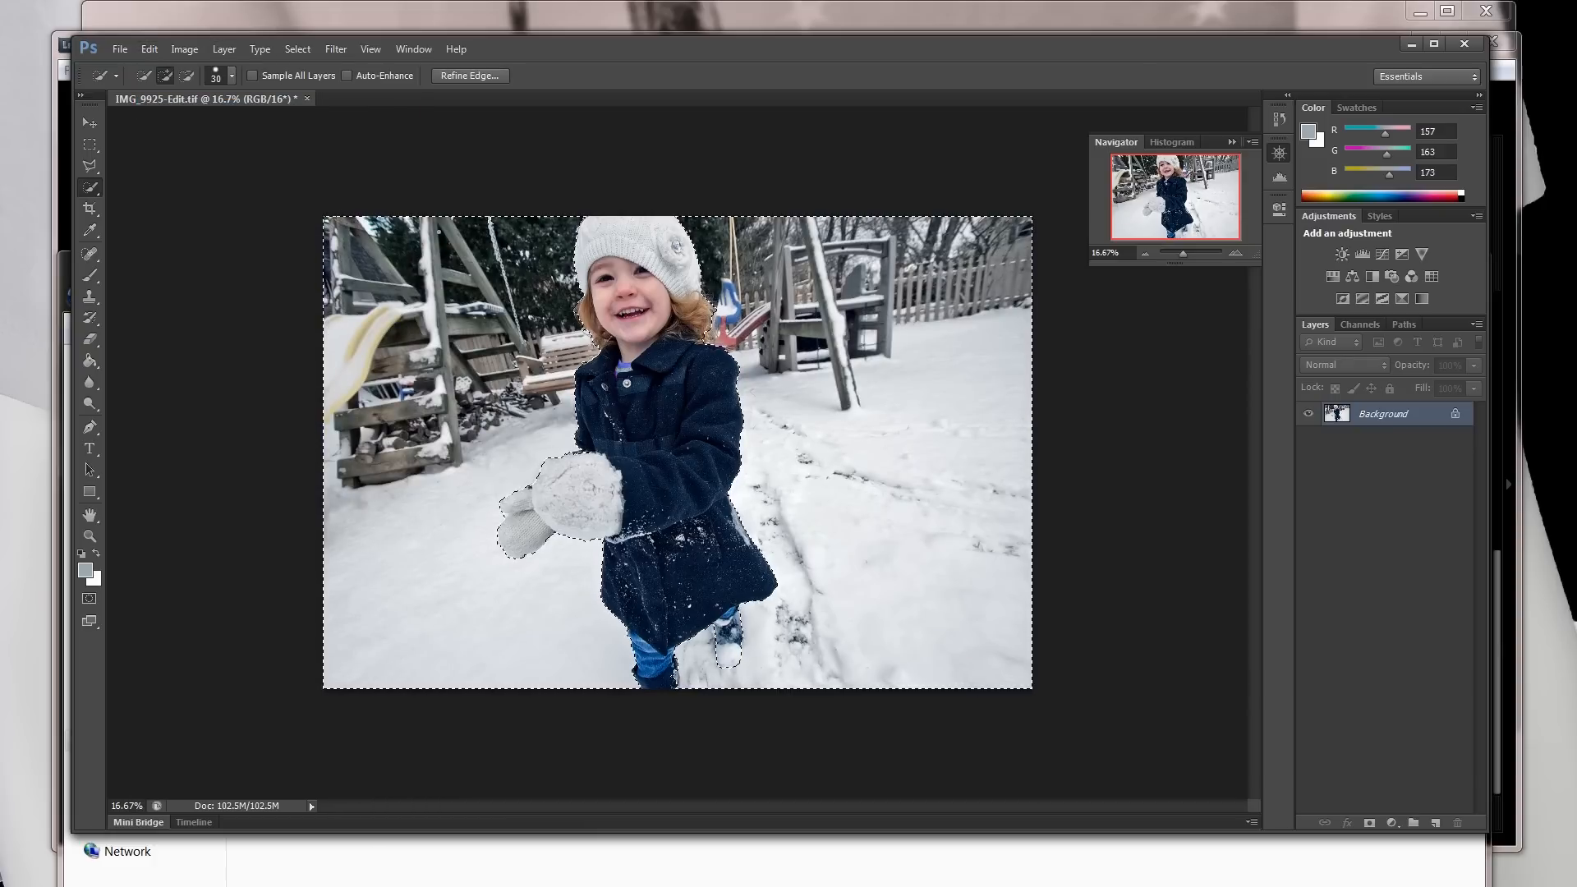
{"action": "left_click", "coordinate": [300, 52]}
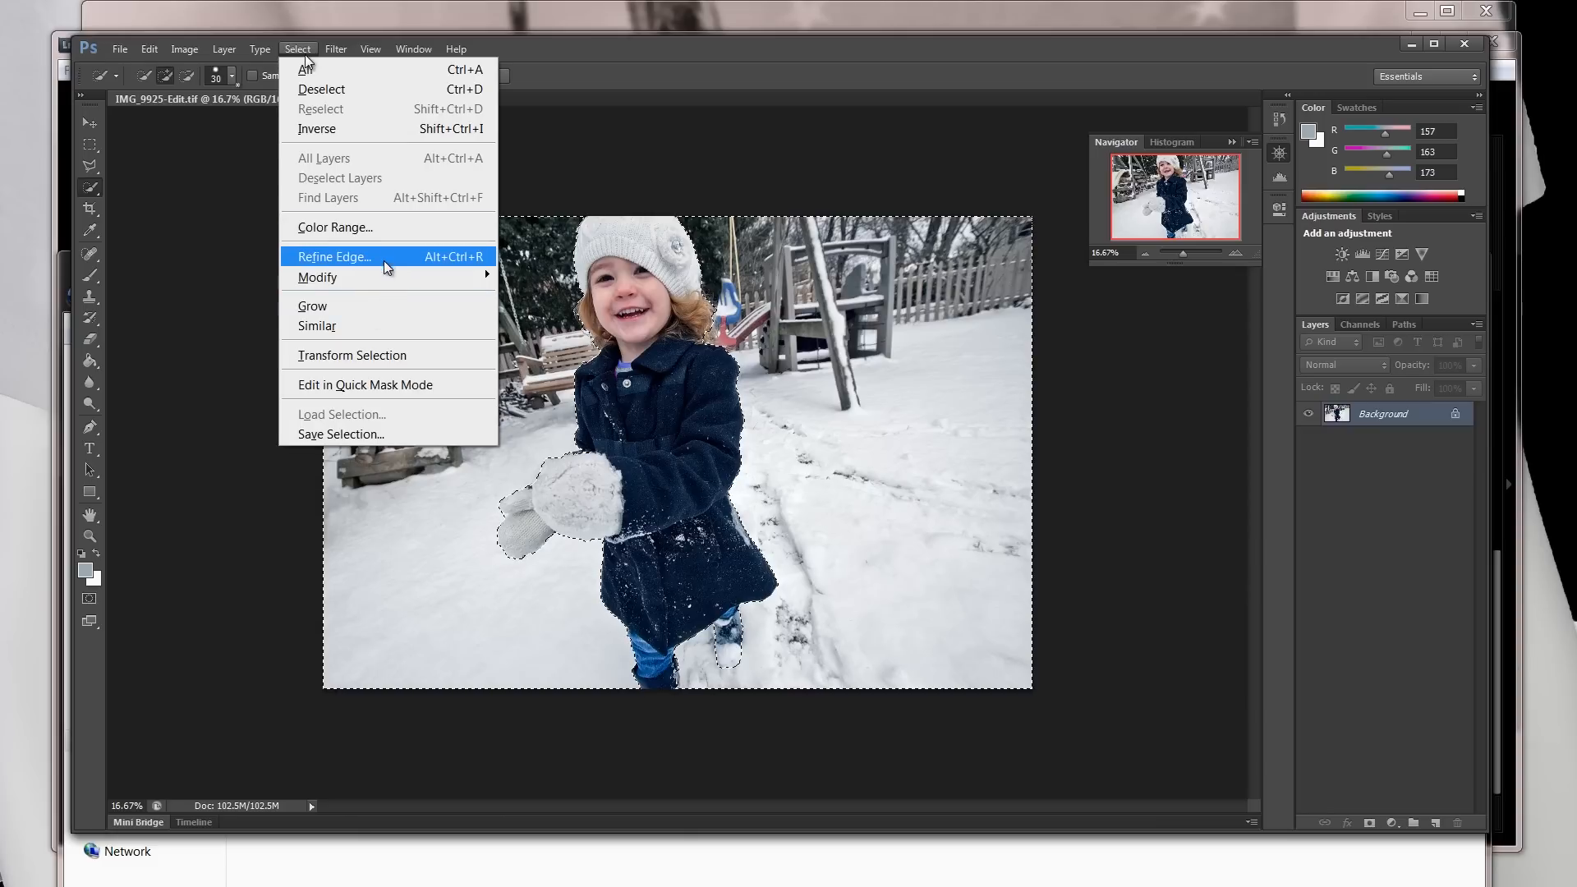
{"action": "mouse_move", "coordinate": [335, 49]}
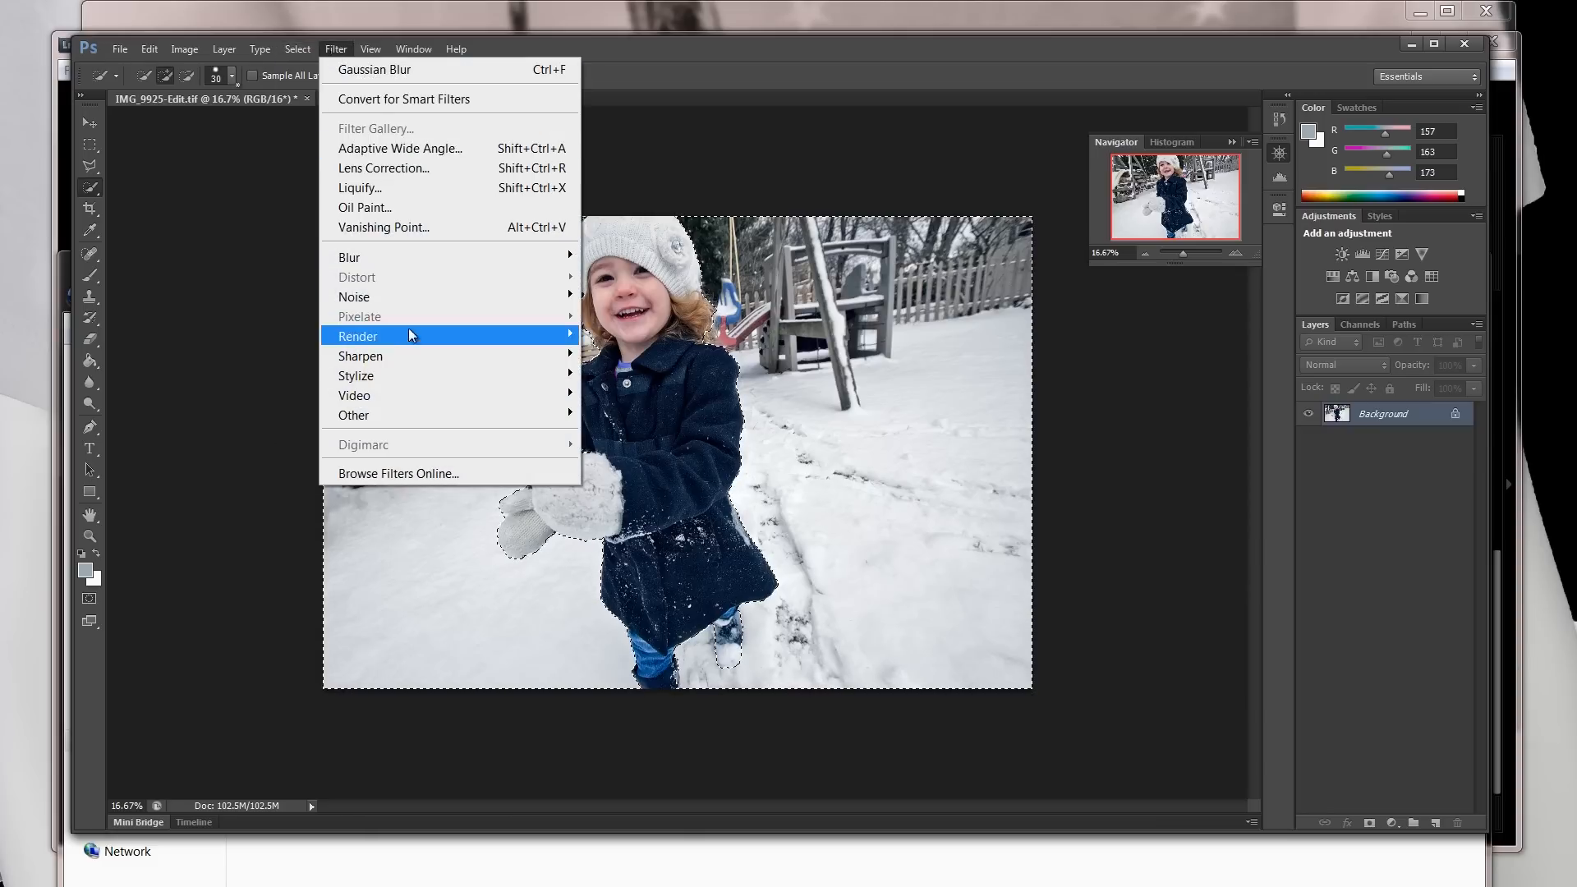
{"action": "mouse_move", "coordinate": [457, 264]}
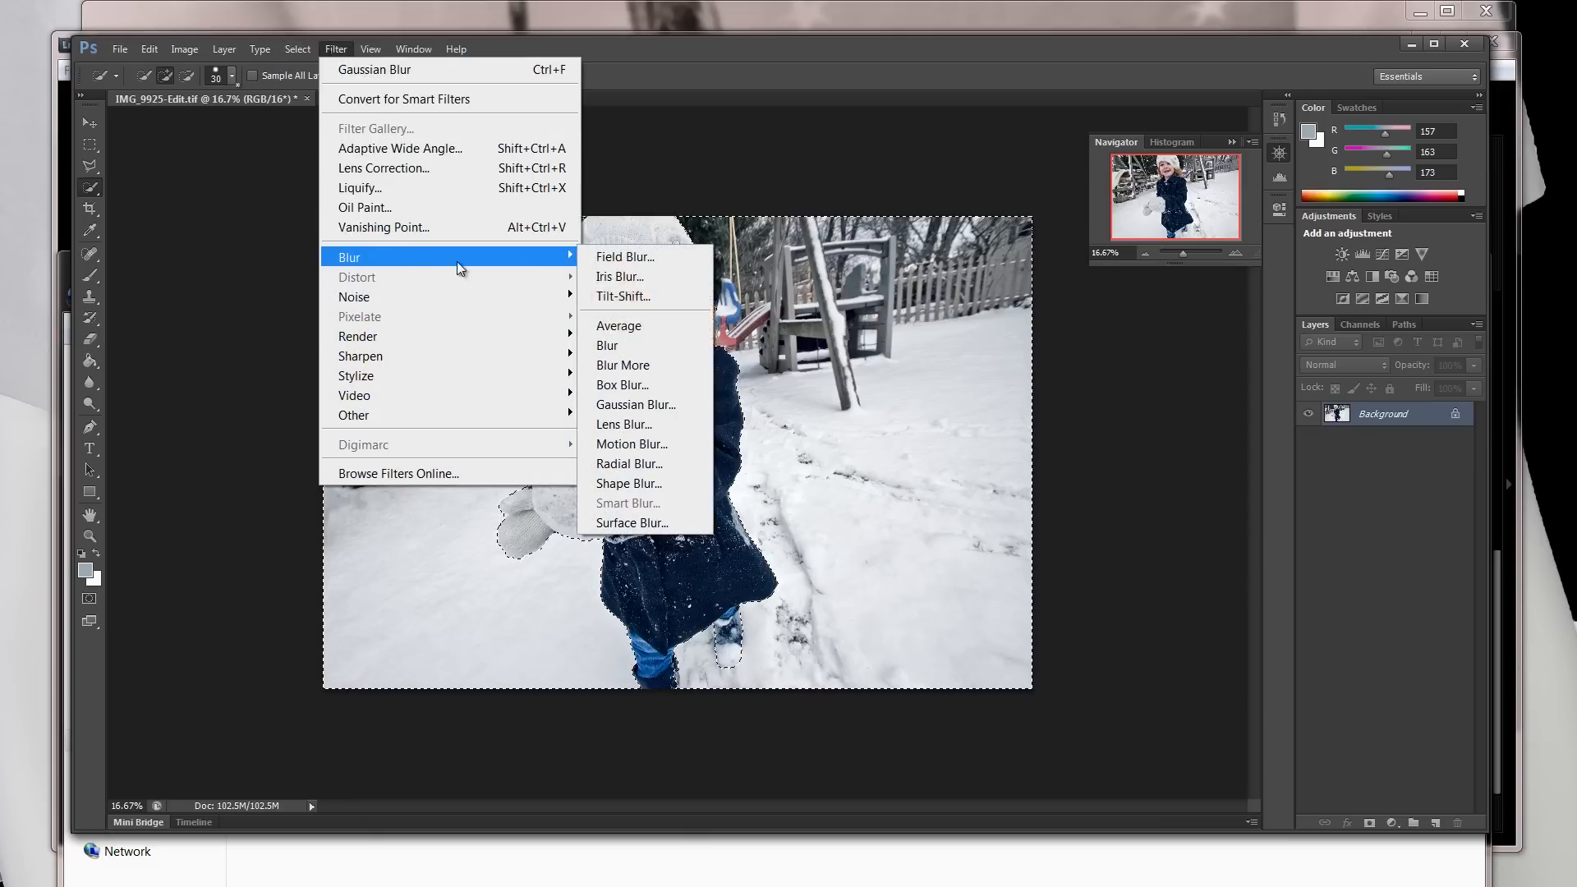
{"action": "left_click", "coordinate": [610, 407]}
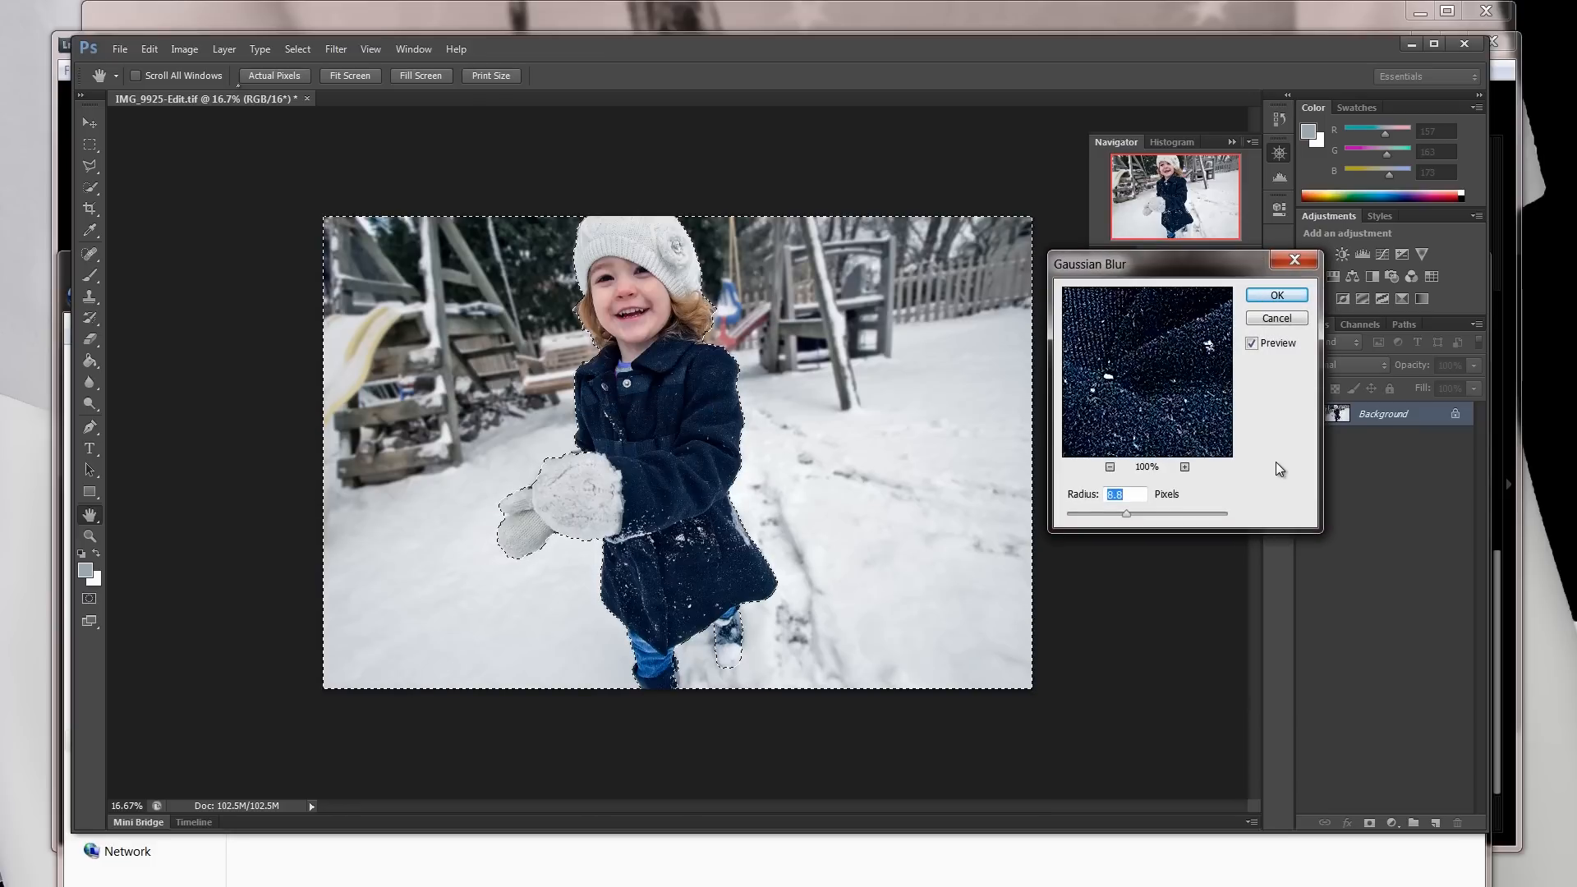
{"action": "left_click", "coordinate": [1276, 294]}
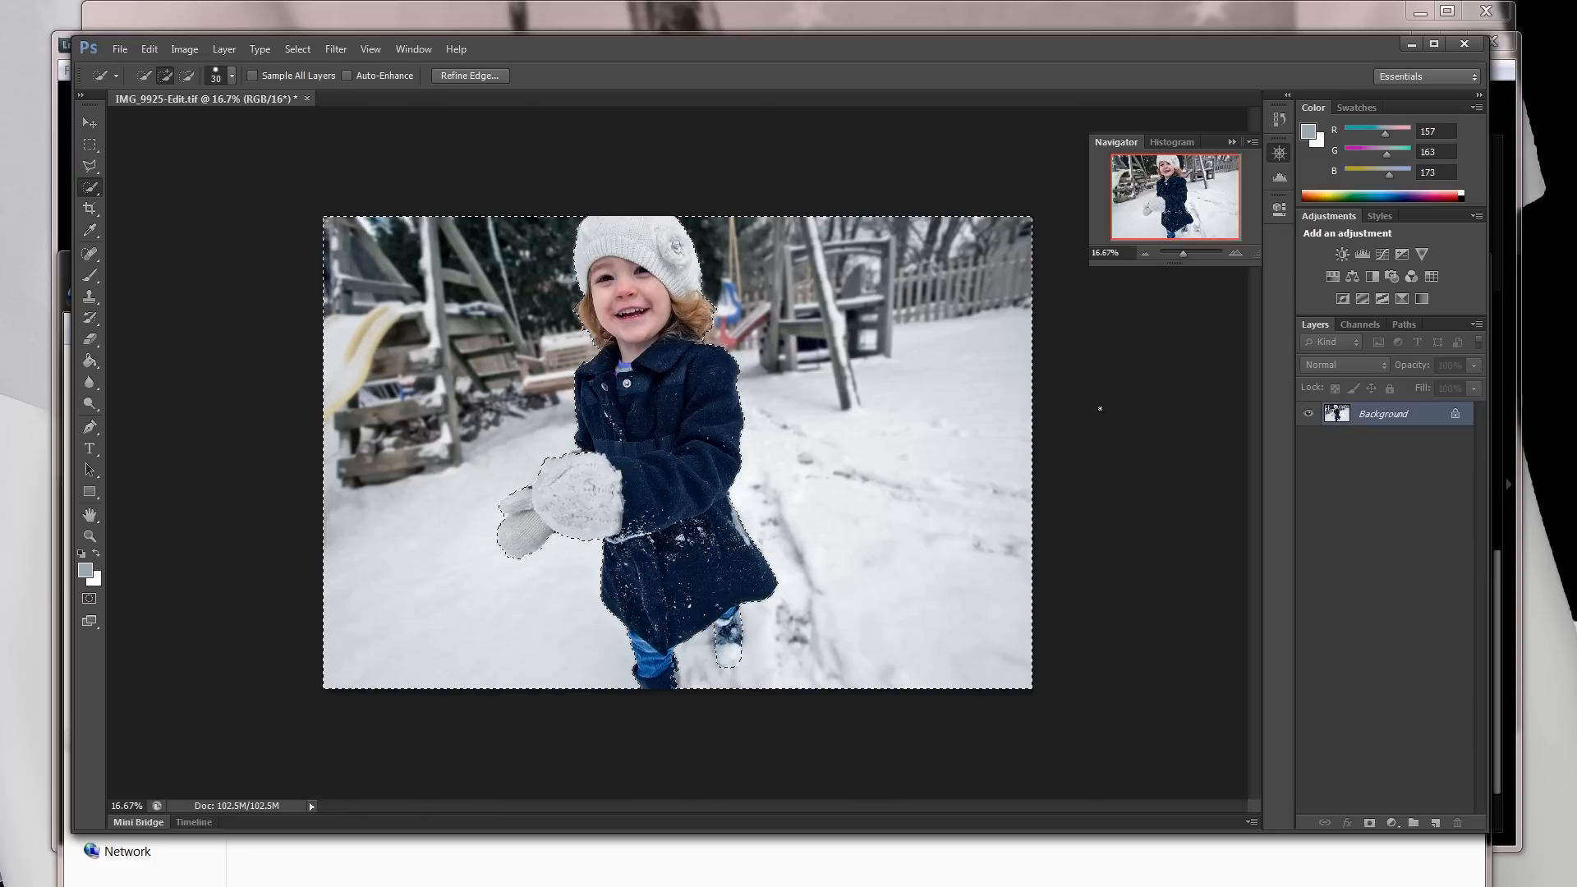
{"action": "key", "text": "ctrl+d"}
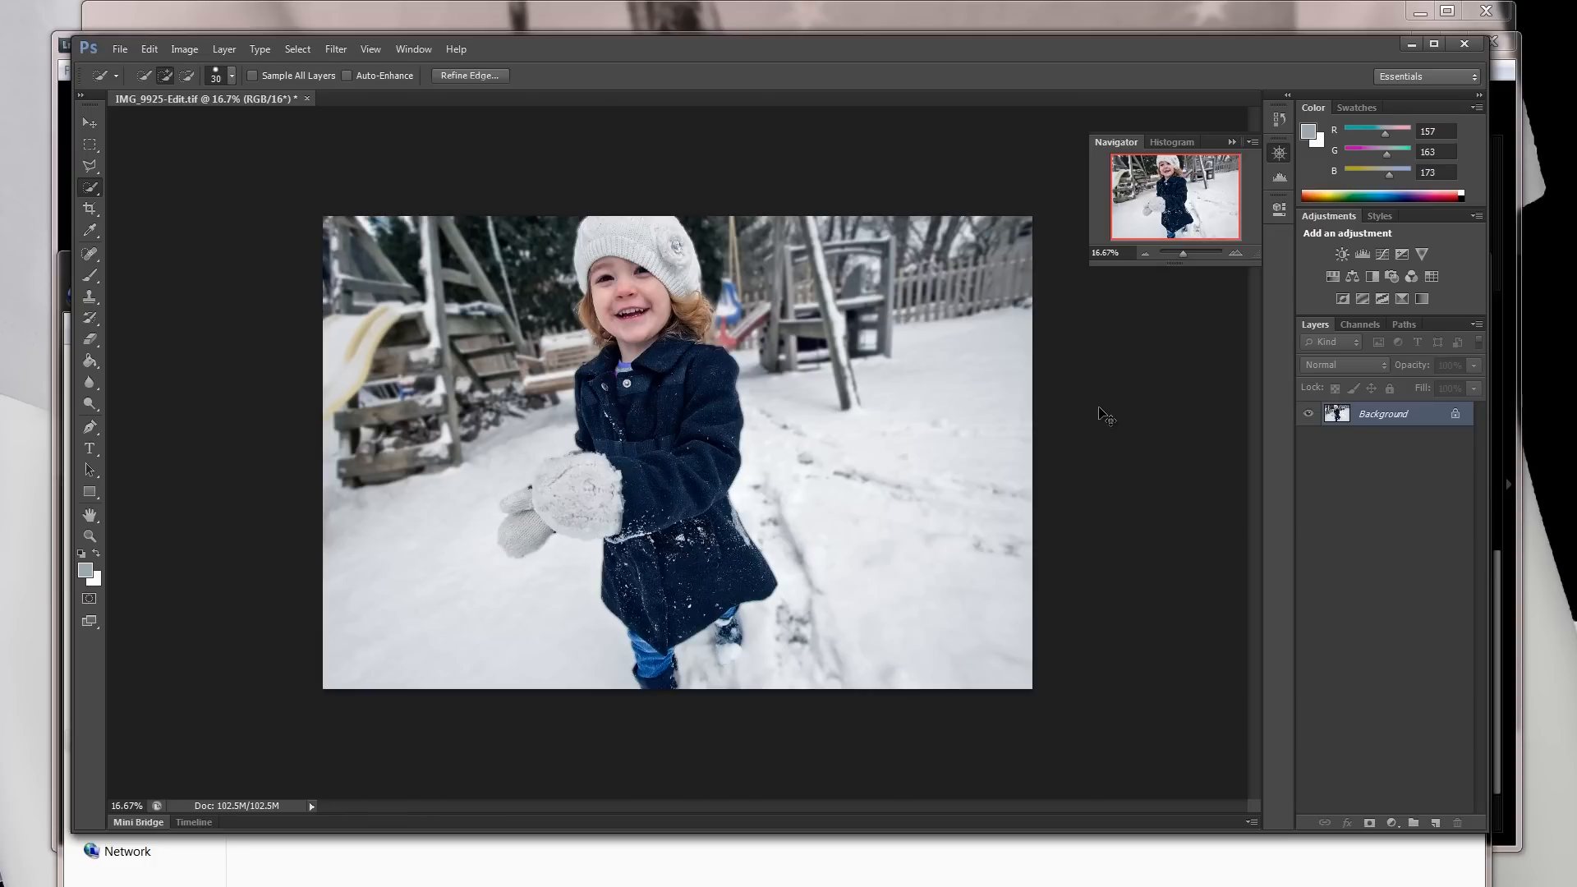
- Outline the background patch beside the child's hair, left of her face, with the Polygonal Lasso and apply an 8.8-pixel Gaussian Blur to it, then deselect
{"action": "left_click", "coordinate": [1233, 251]}
{"action": "left_click", "coordinate": [1233, 250]}
{"action": "left_click", "coordinate": [1234, 251]}
{"action": "left_click_drag", "start_coordinate": [1179, 187], "coordinate": [1159, 172]}
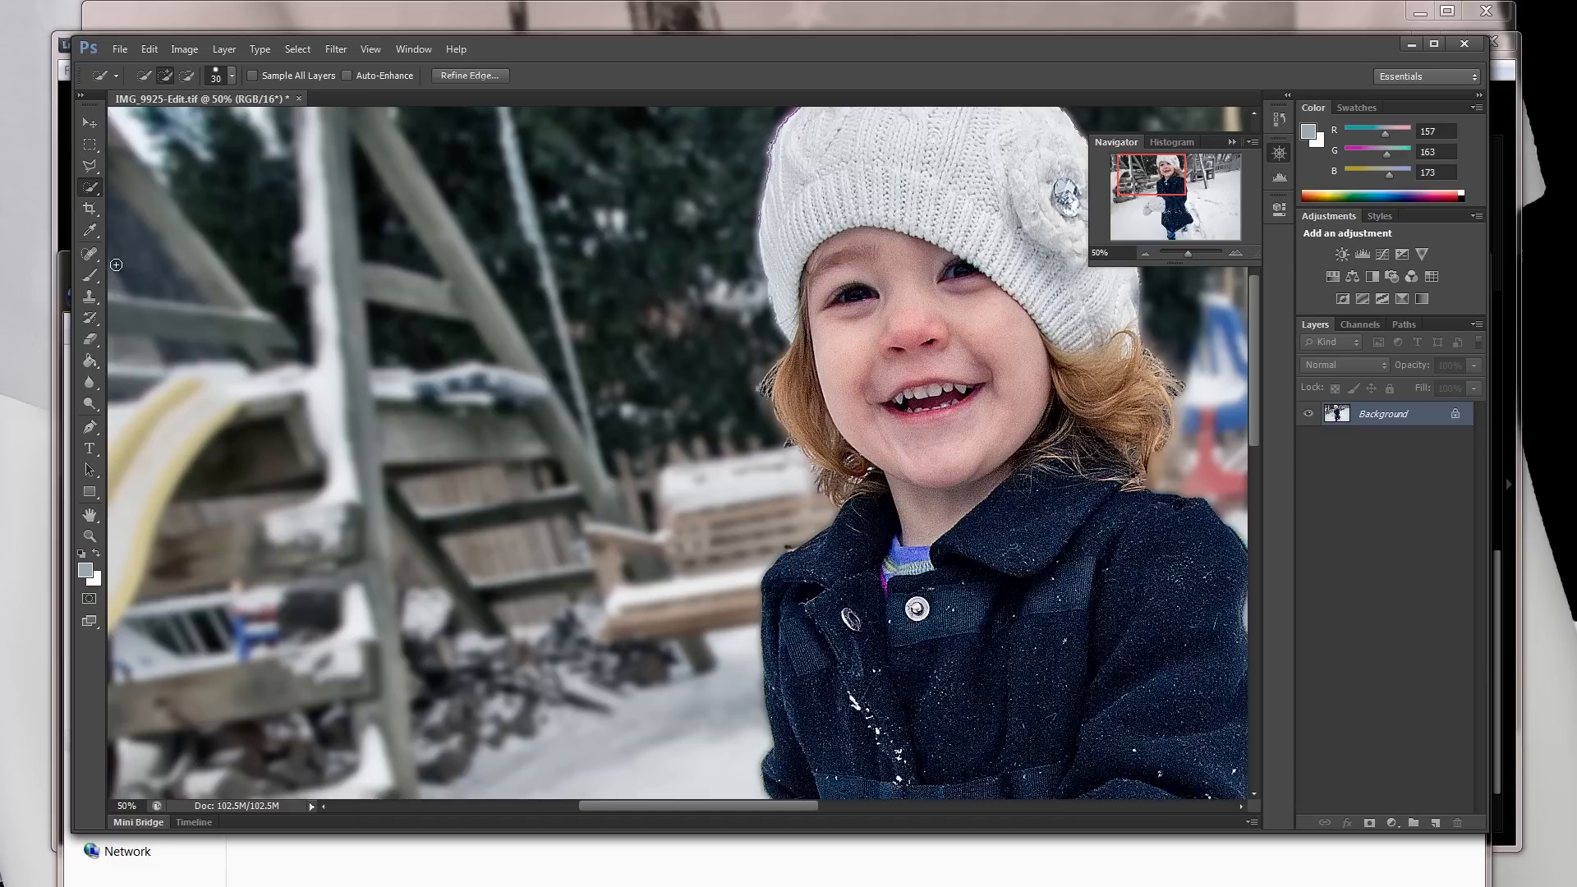
{"action": "left_click", "coordinate": [91, 167]}
{"action": "left_click", "coordinate": [125, 179]}
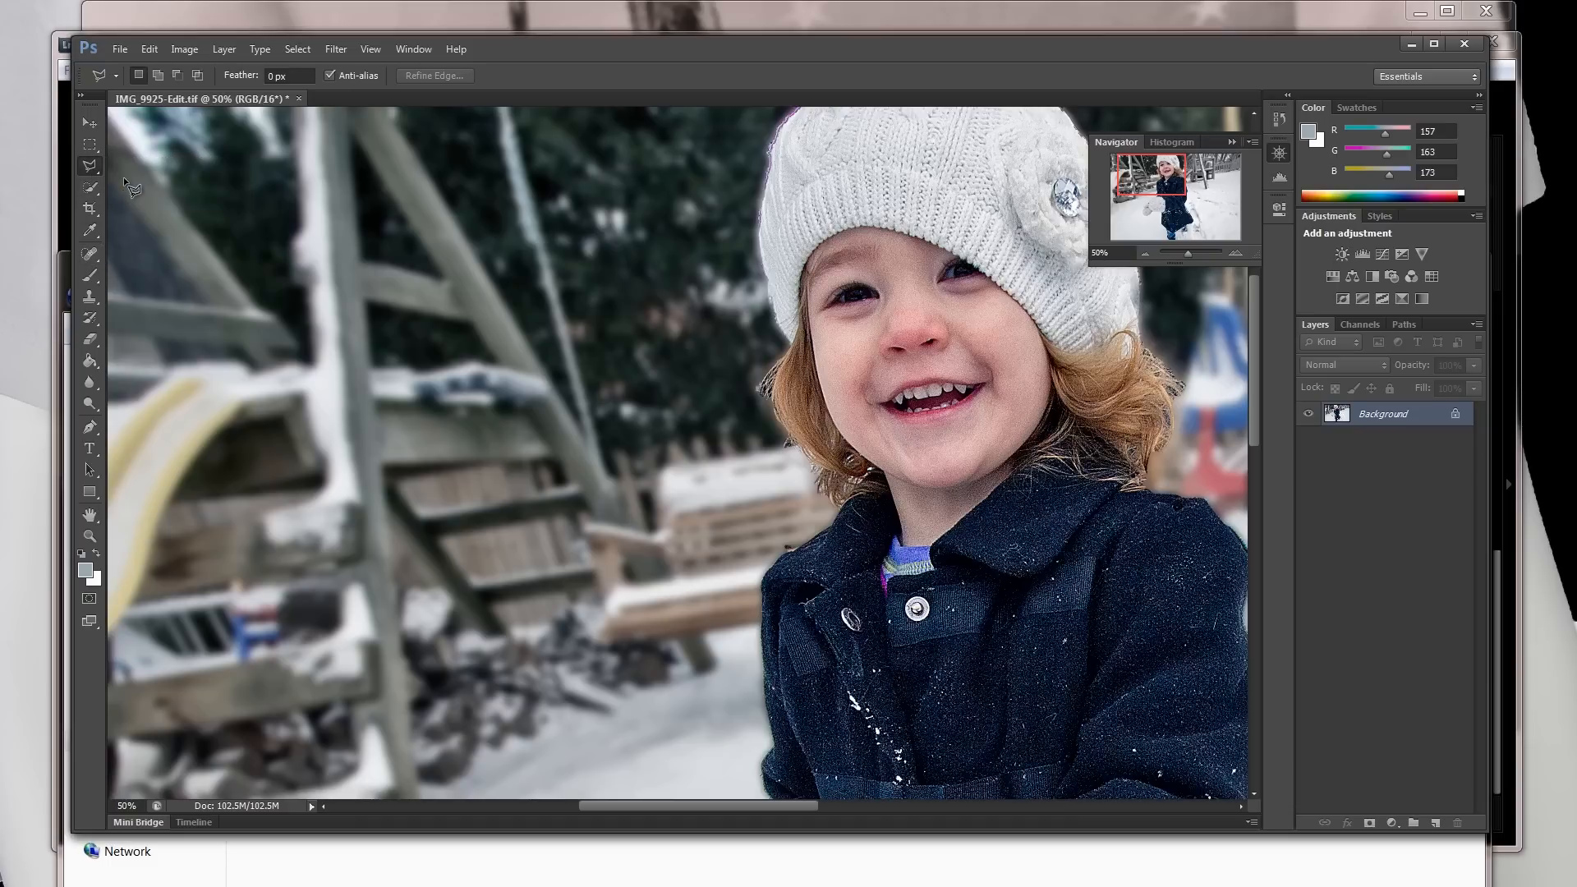
{"action": "left_click", "coordinate": [124, 178]}
{"action": "double_click", "coordinate": [430, 414]}
{"action": "left_click", "coordinate": [776, 359]}
{"action": "left_click", "coordinate": [776, 343]}
{"action": "left_click", "coordinate": [699, 318]}
{"action": "left_click", "coordinate": [697, 467]}
{"action": "left_click", "coordinate": [756, 504]}
{"action": "left_click", "coordinate": [820, 470]}
{"action": "left_click", "coordinate": [352, 51]}
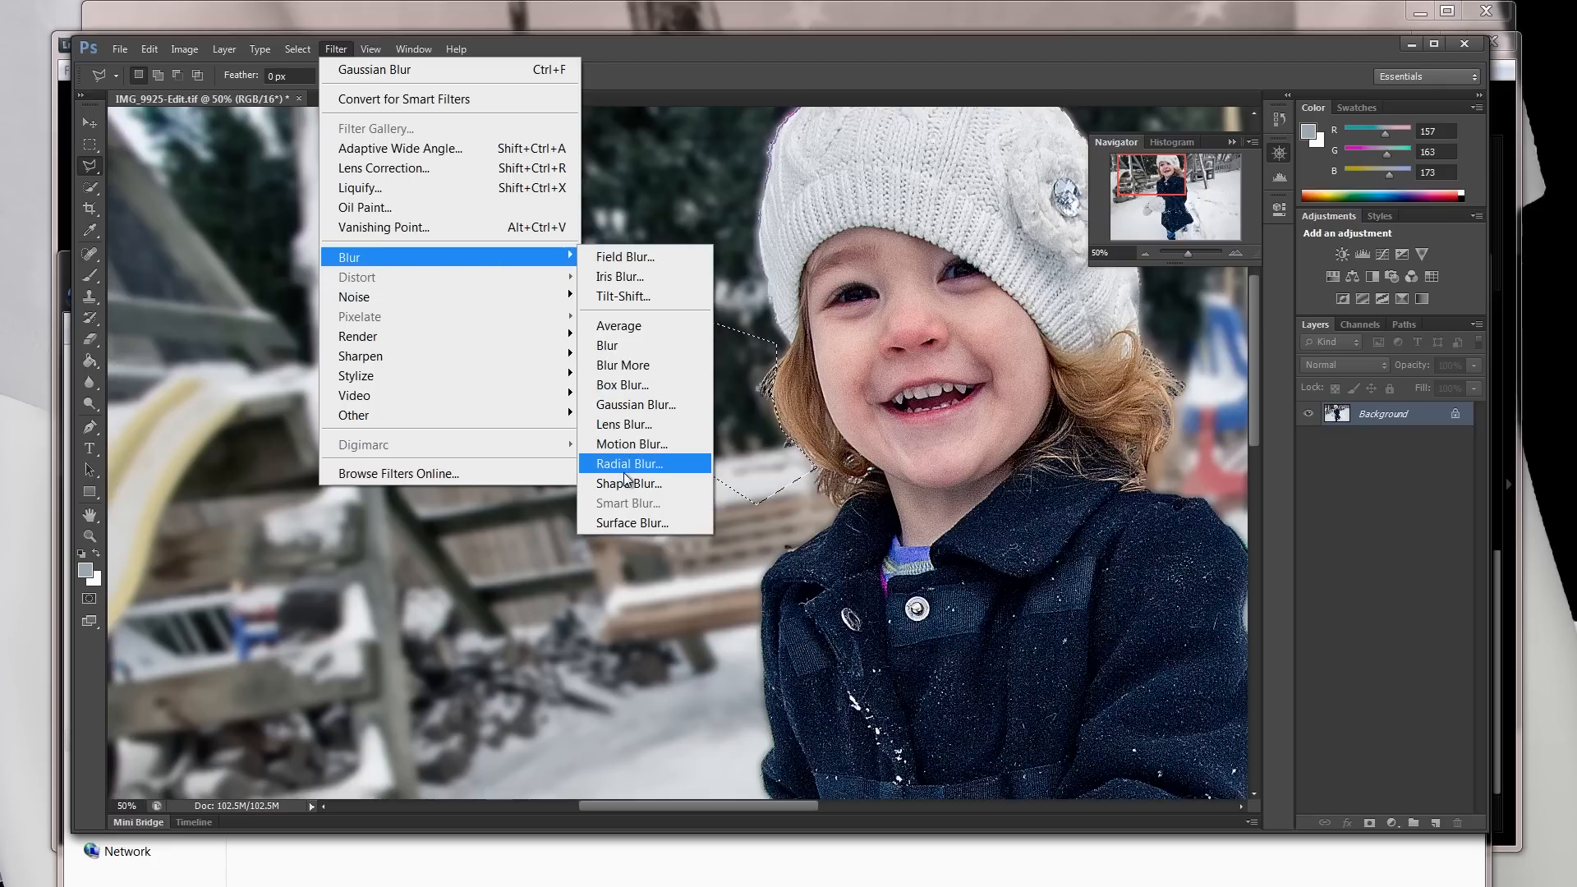
{"action": "left_click", "coordinate": [630, 415]}
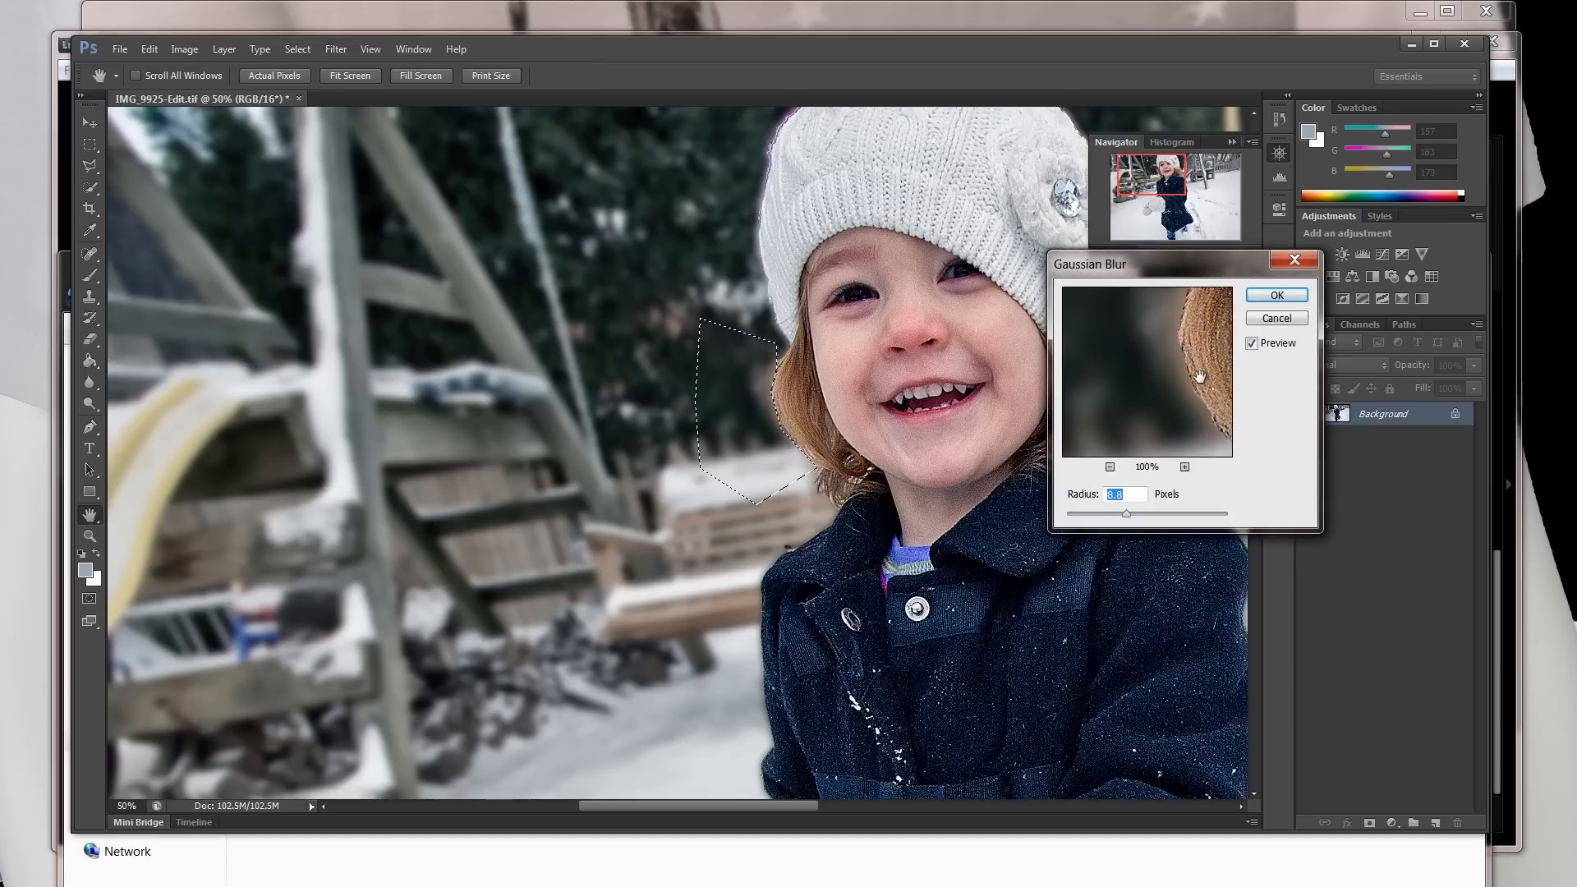
{"action": "left_click", "coordinate": [1276, 294]}
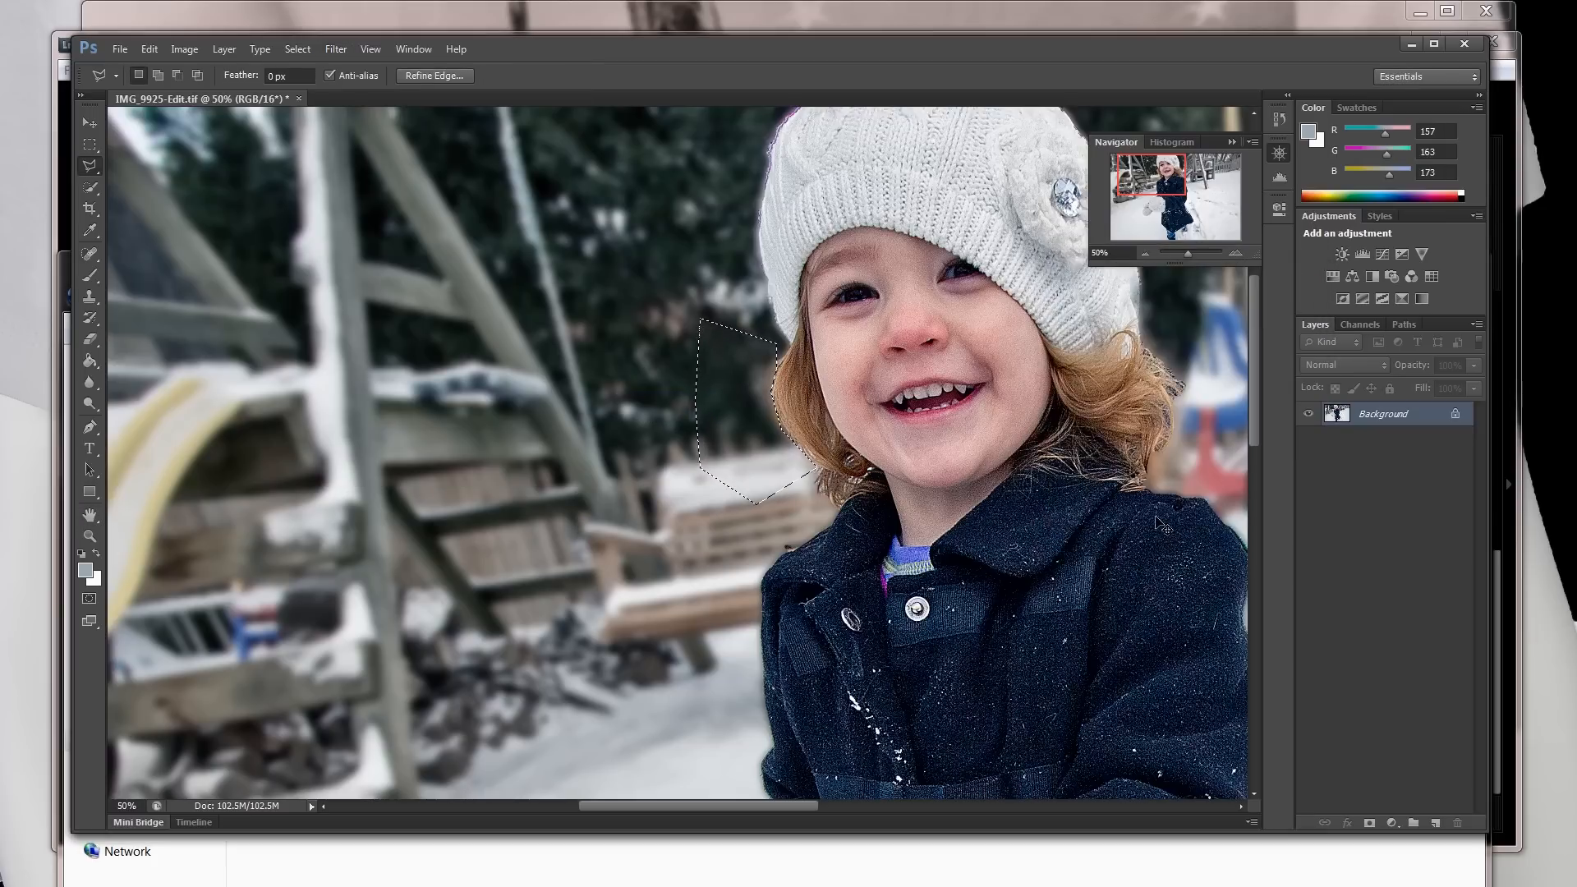
{"action": "key", "text": "ctrl+d"}
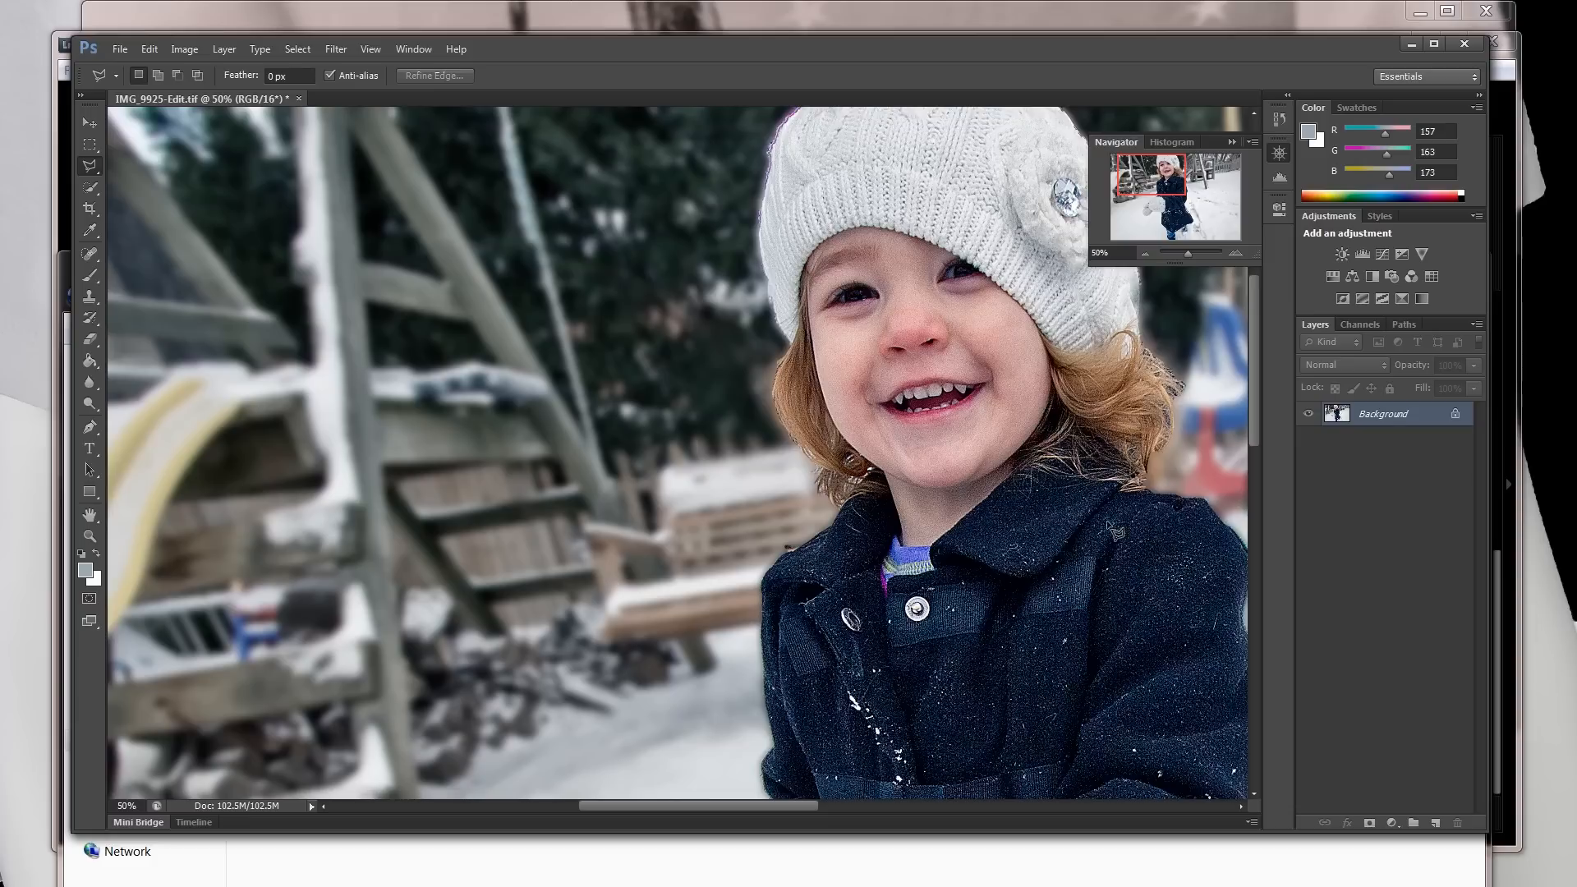
- Outline the background strip along the left edge of the child's hat, apply an 8.8-pixel Gaussian Blur to it and deselect
{"action": "left_click_drag", "start_coordinate": [1163, 170], "coordinate": [1176, 167]}
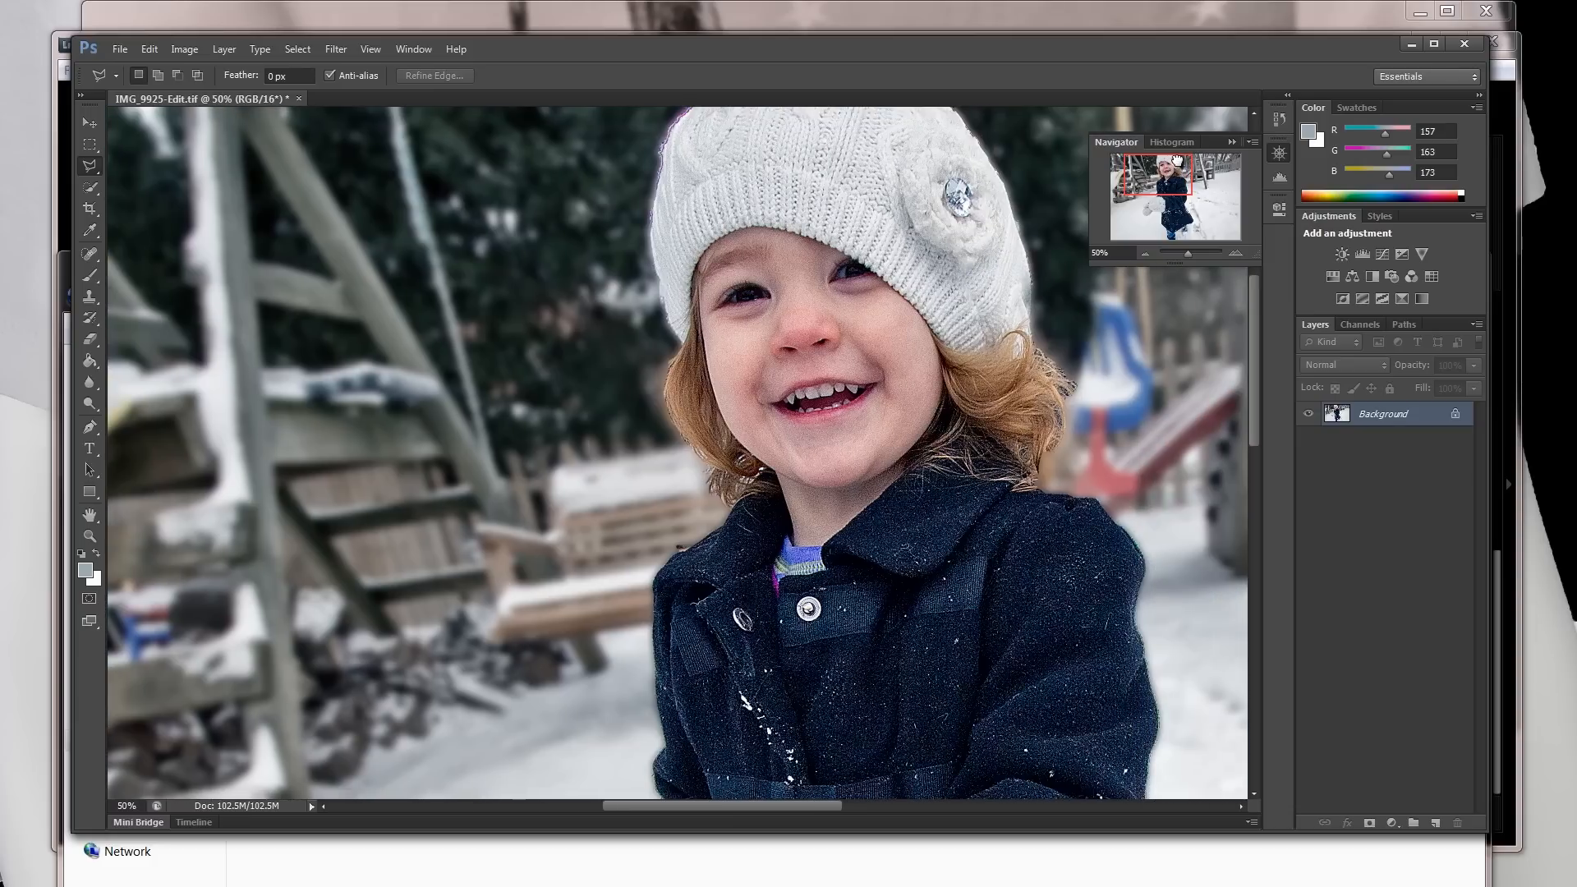
{"action": "left_click_drag", "start_coordinate": [1177, 161], "coordinate": [1184, 178]}
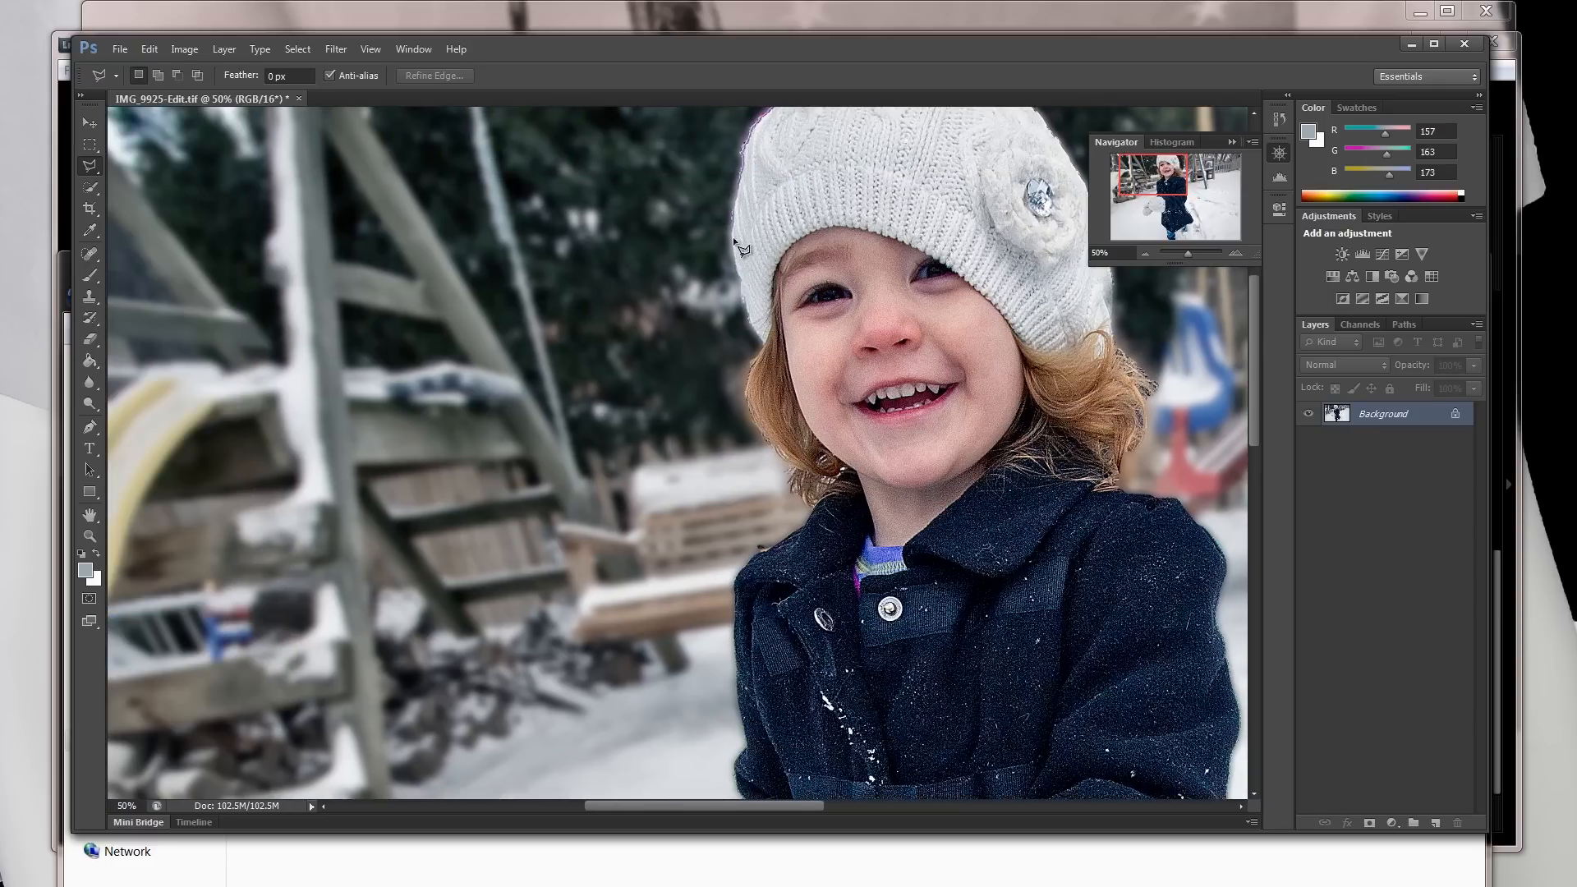
{"action": "left_click", "coordinate": [737, 185]}
{"action": "left_click", "coordinate": [743, 146]}
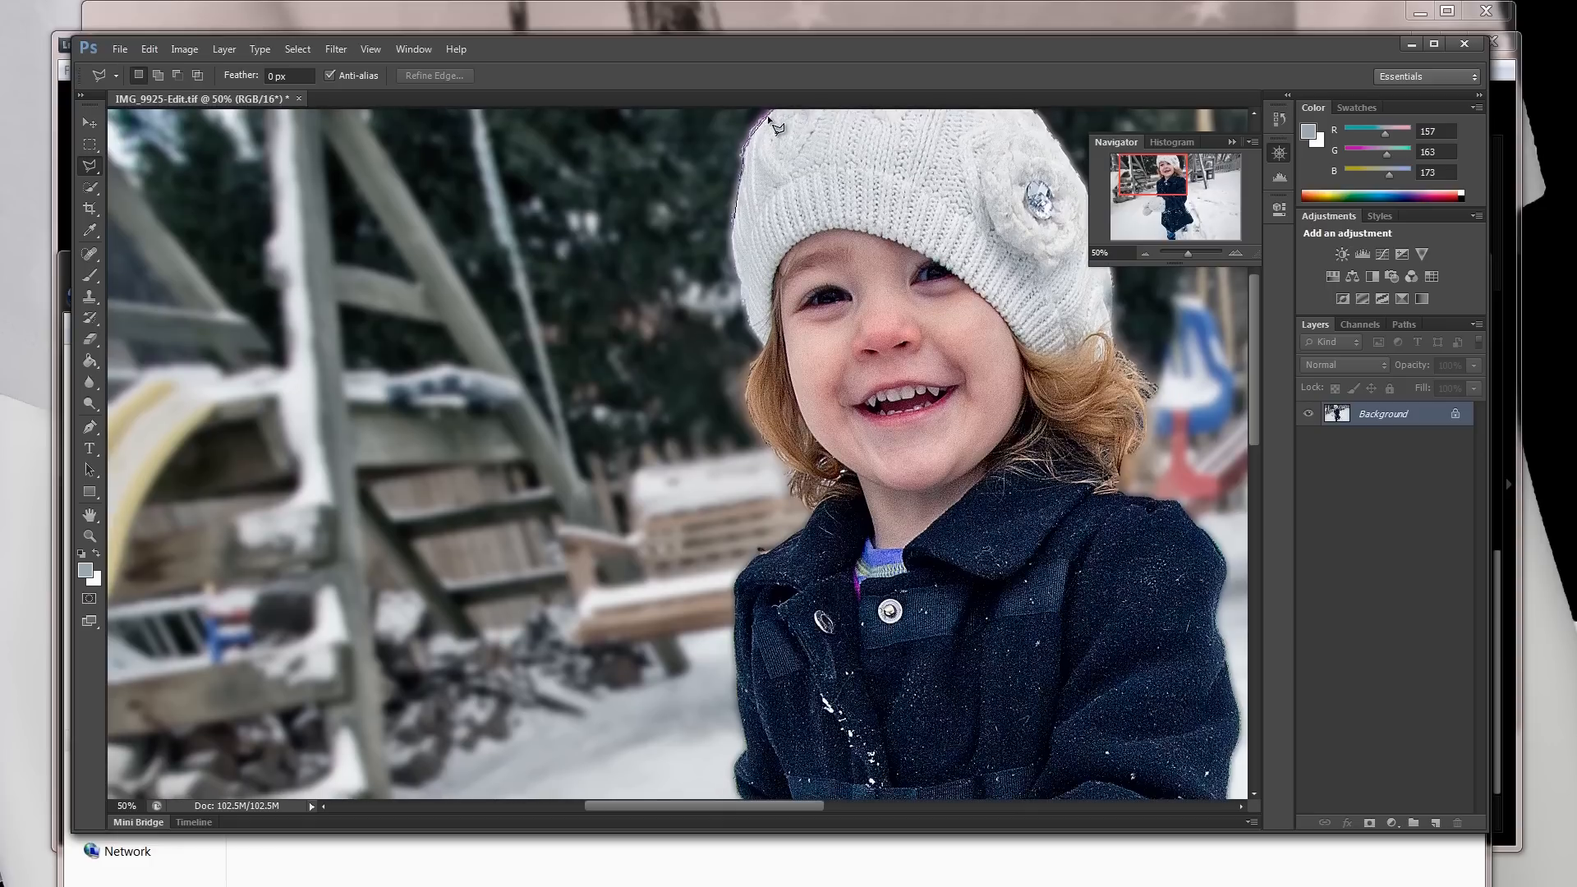
{"action": "left_click", "coordinate": [776, 109]}
{"action": "left_click", "coordinate": [679, 212]}
{"action": "left_click", "coordinate": [711, 237]}
{"action": "double_click", "coordinate": [735, 220]}
{"action": "left_click", "coordinate": [303, 51]}
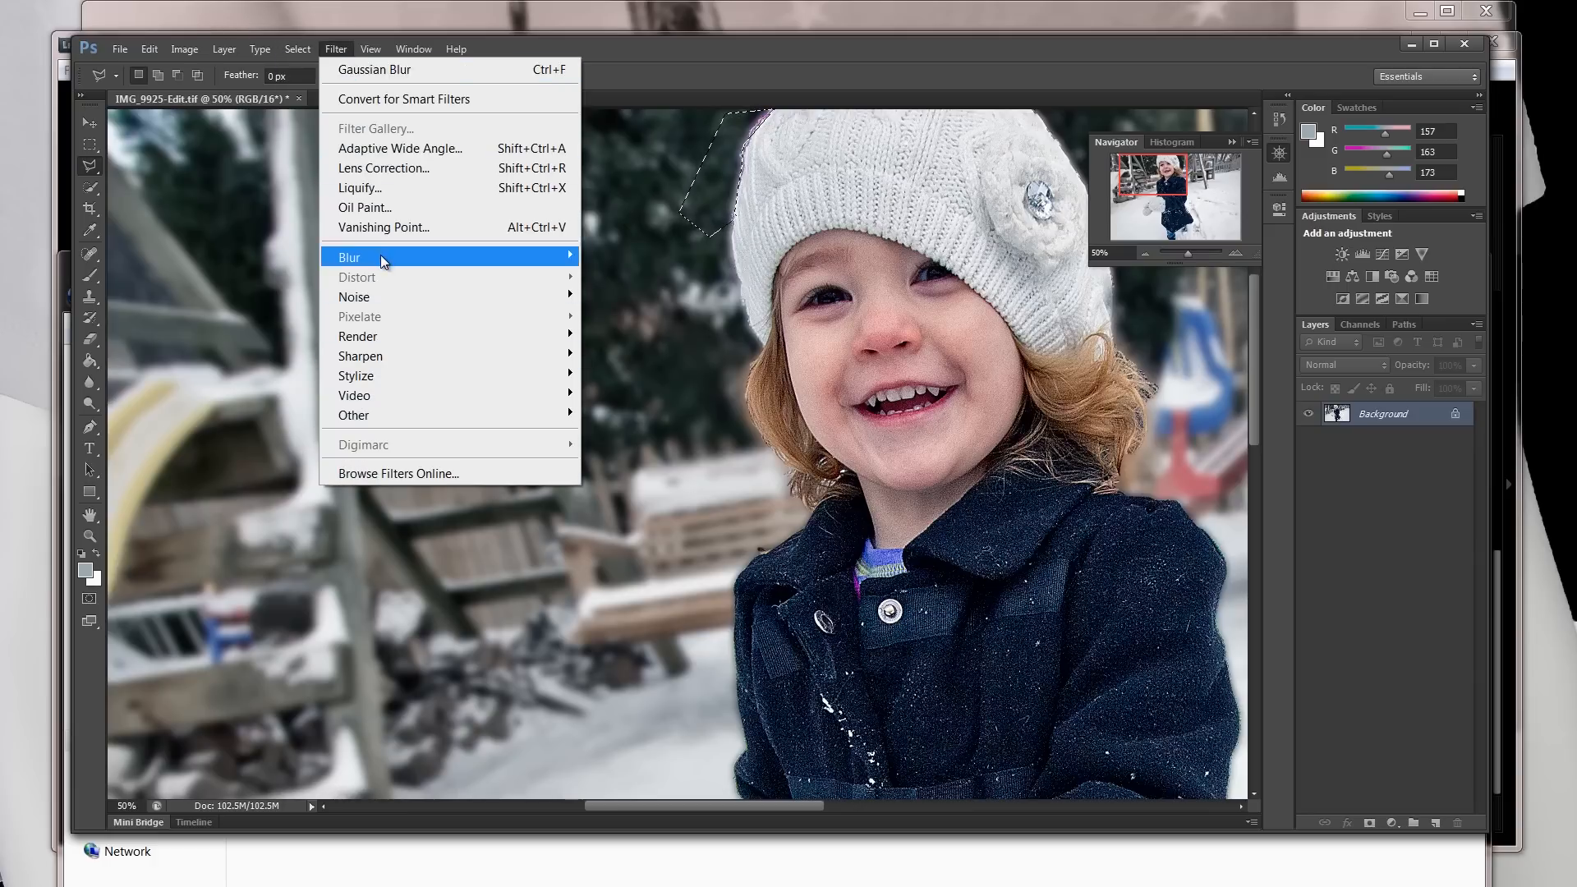
{"action": "mouse_move", "coordinate": [381, 256]}
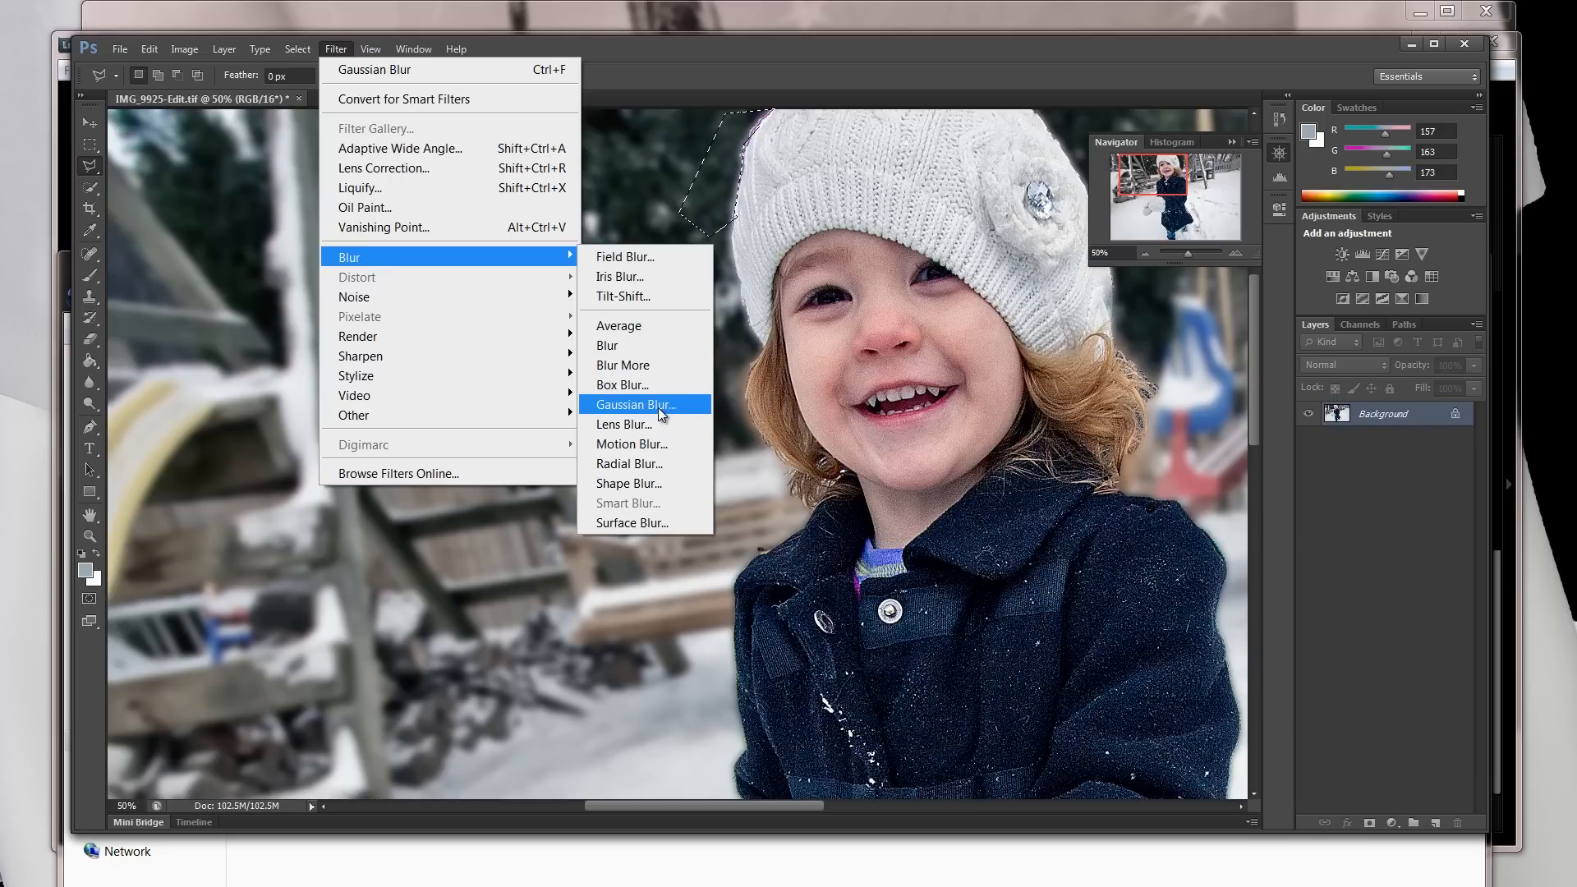
{"action": "left_click", "coordinate": [688, 406]}
{"action": "left_click", "coordinate": [1269, 296]}
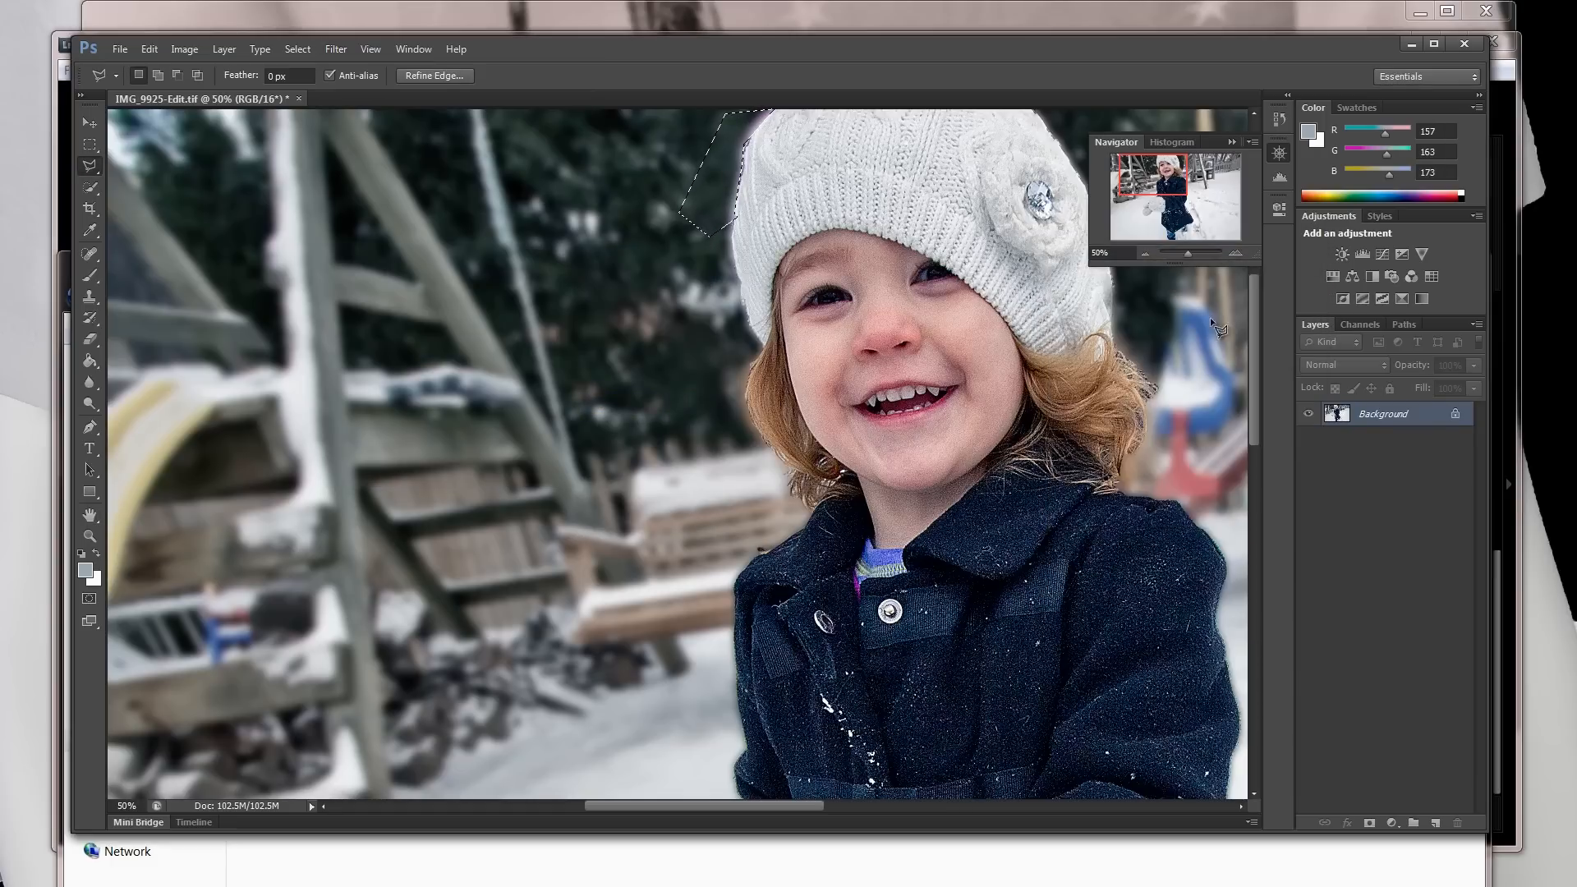
{"action": "key", "text": "ctrl+d"}
- Open Smart Sharpen for the whole photo, with the image at 16.67% and the dialog preview at 8%
{"action": "left_click_drag", "start_coordinate": [1167, 181], "coordinate": [1179, 248]}
{"action": "left_click", "coordinate": [1146, 258]}
{"action": "left_click", "coordinate": [1146, 257]}
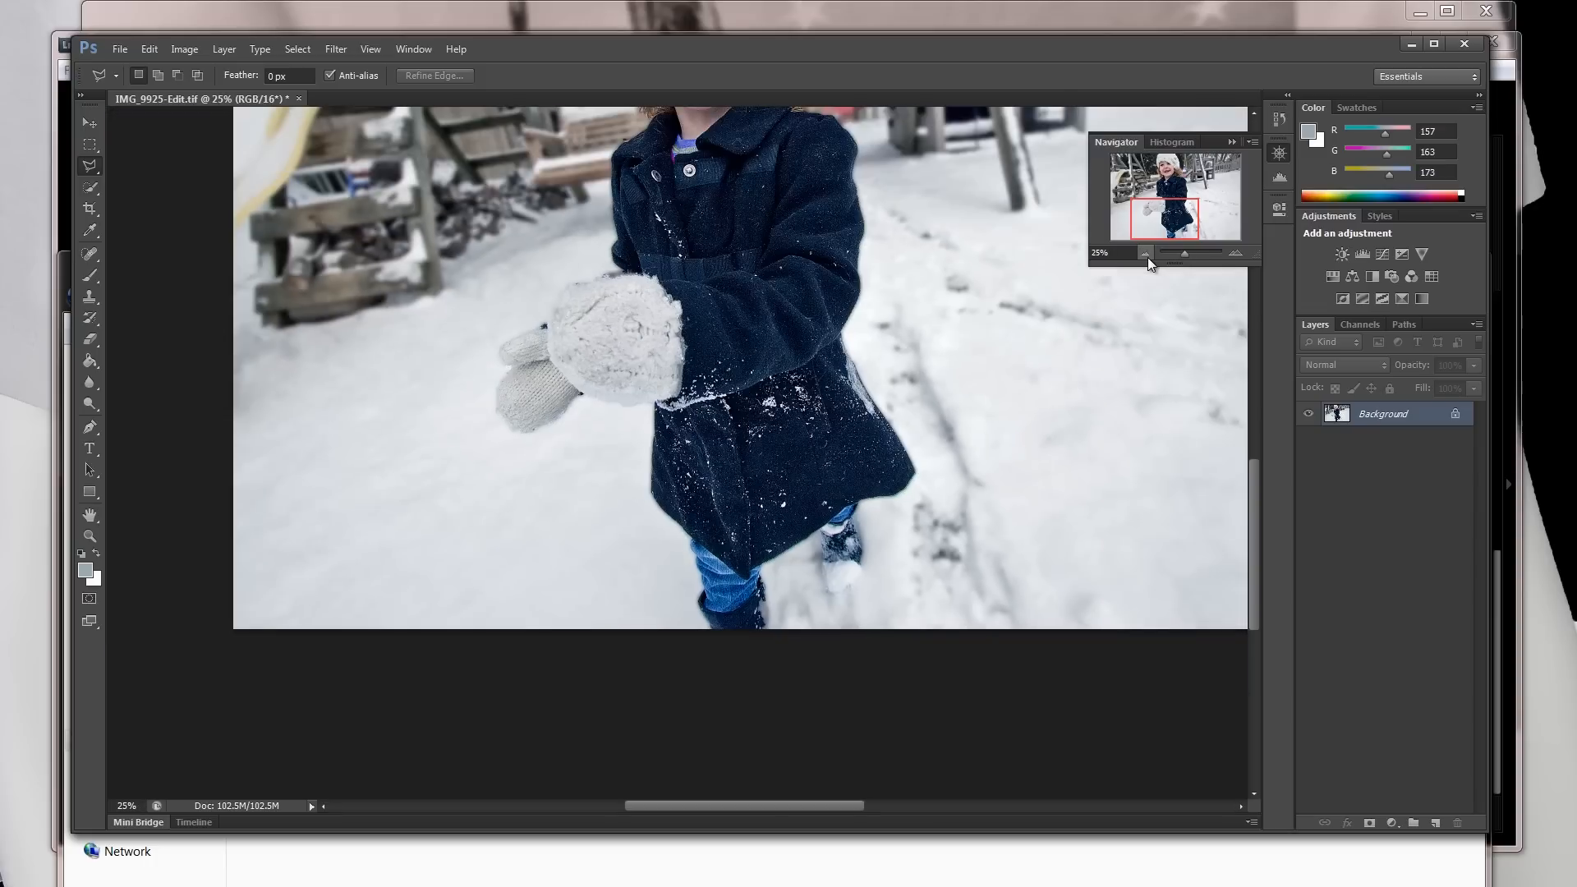
{"action": "left_click", "coordinate": [1146, 258]}
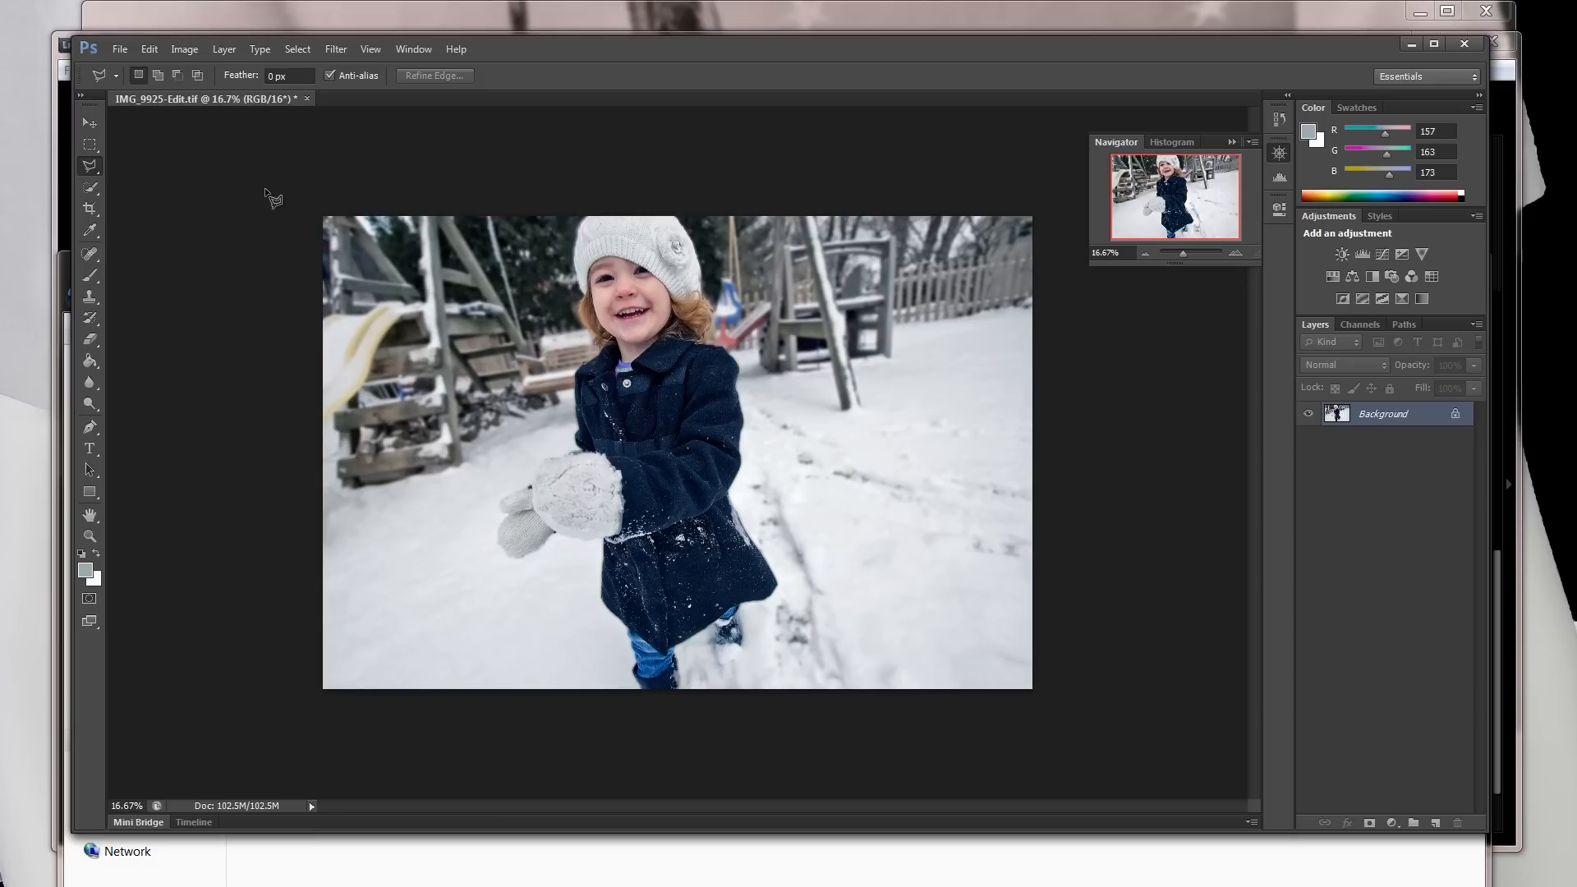
{"action": "left_click", "coordinate": [299, 49]}
{"action": "mouse_move", "coordinate": [333, 49]}
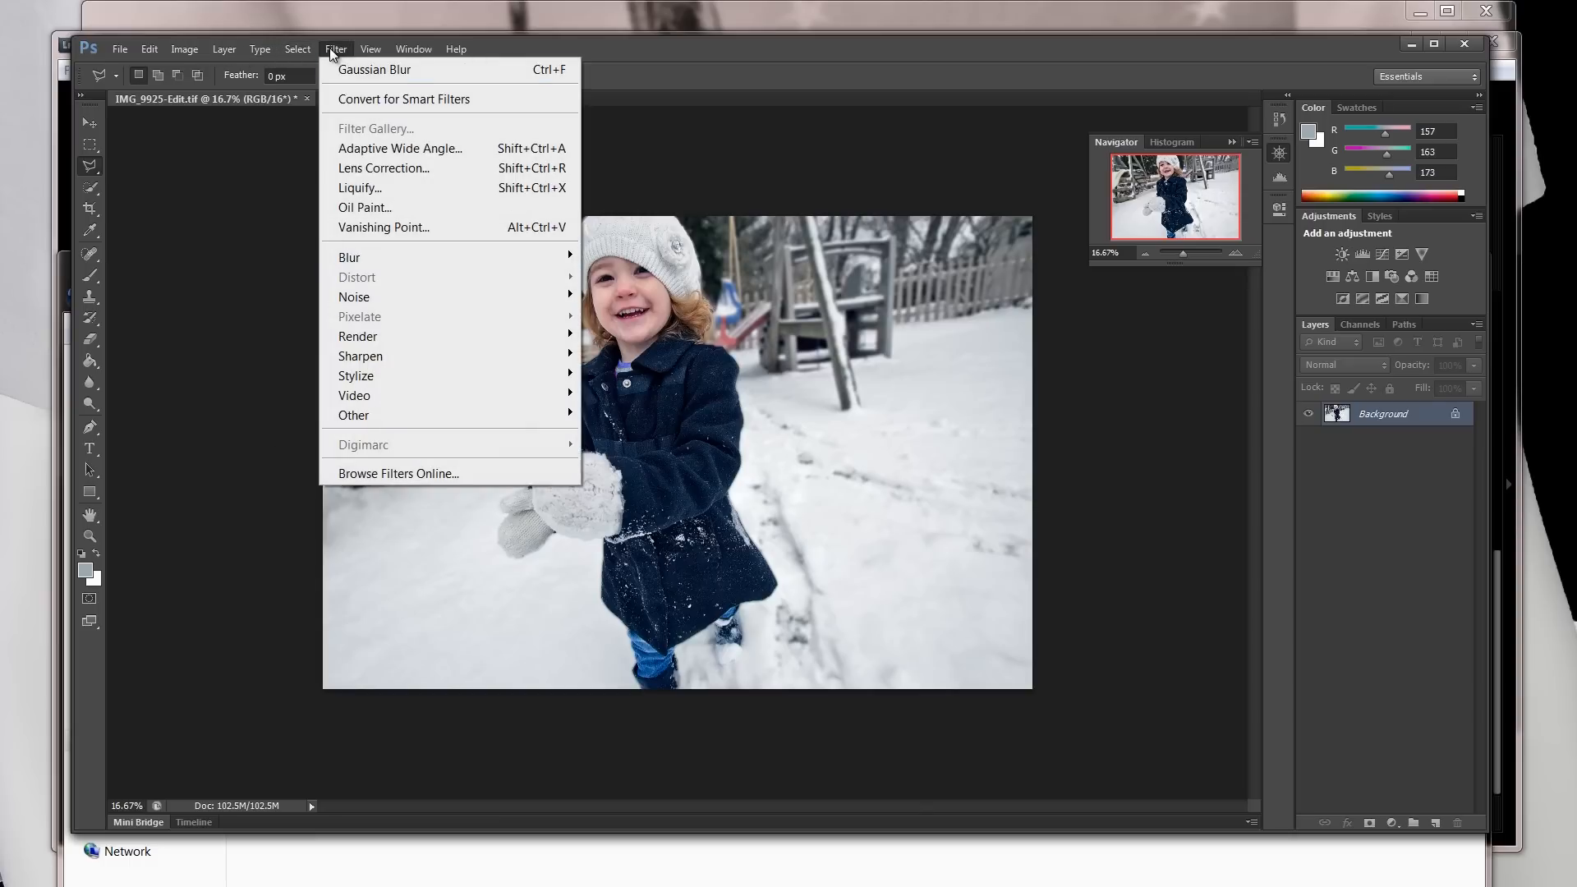
{"action": "mouse_move", "coordinate": [374, 349]}
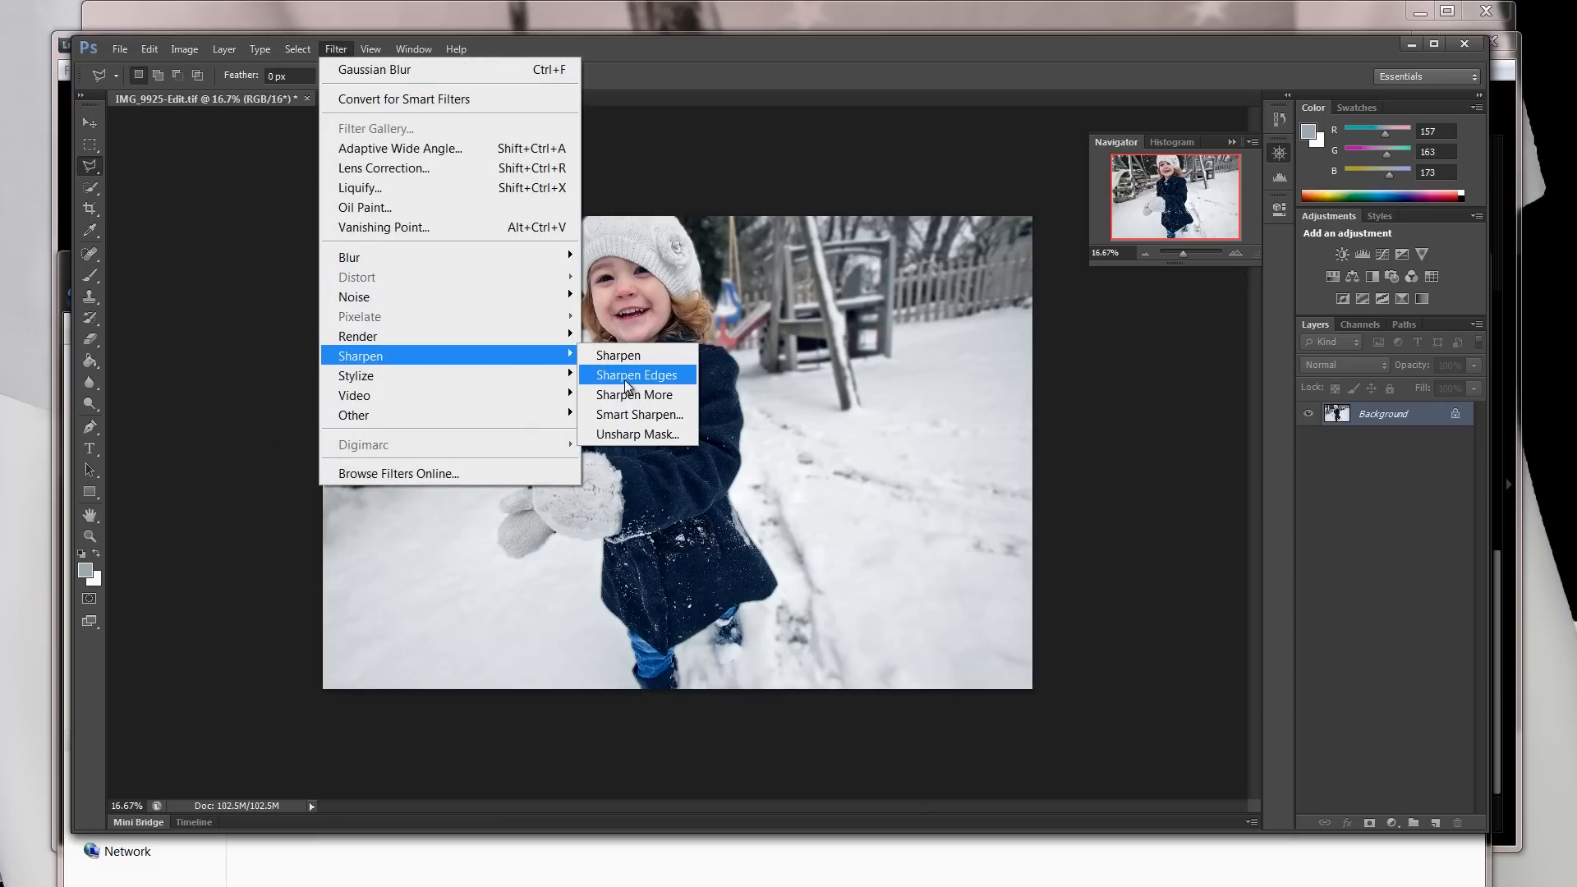
{"action": "left_click", "coordinate": [624, 415]}
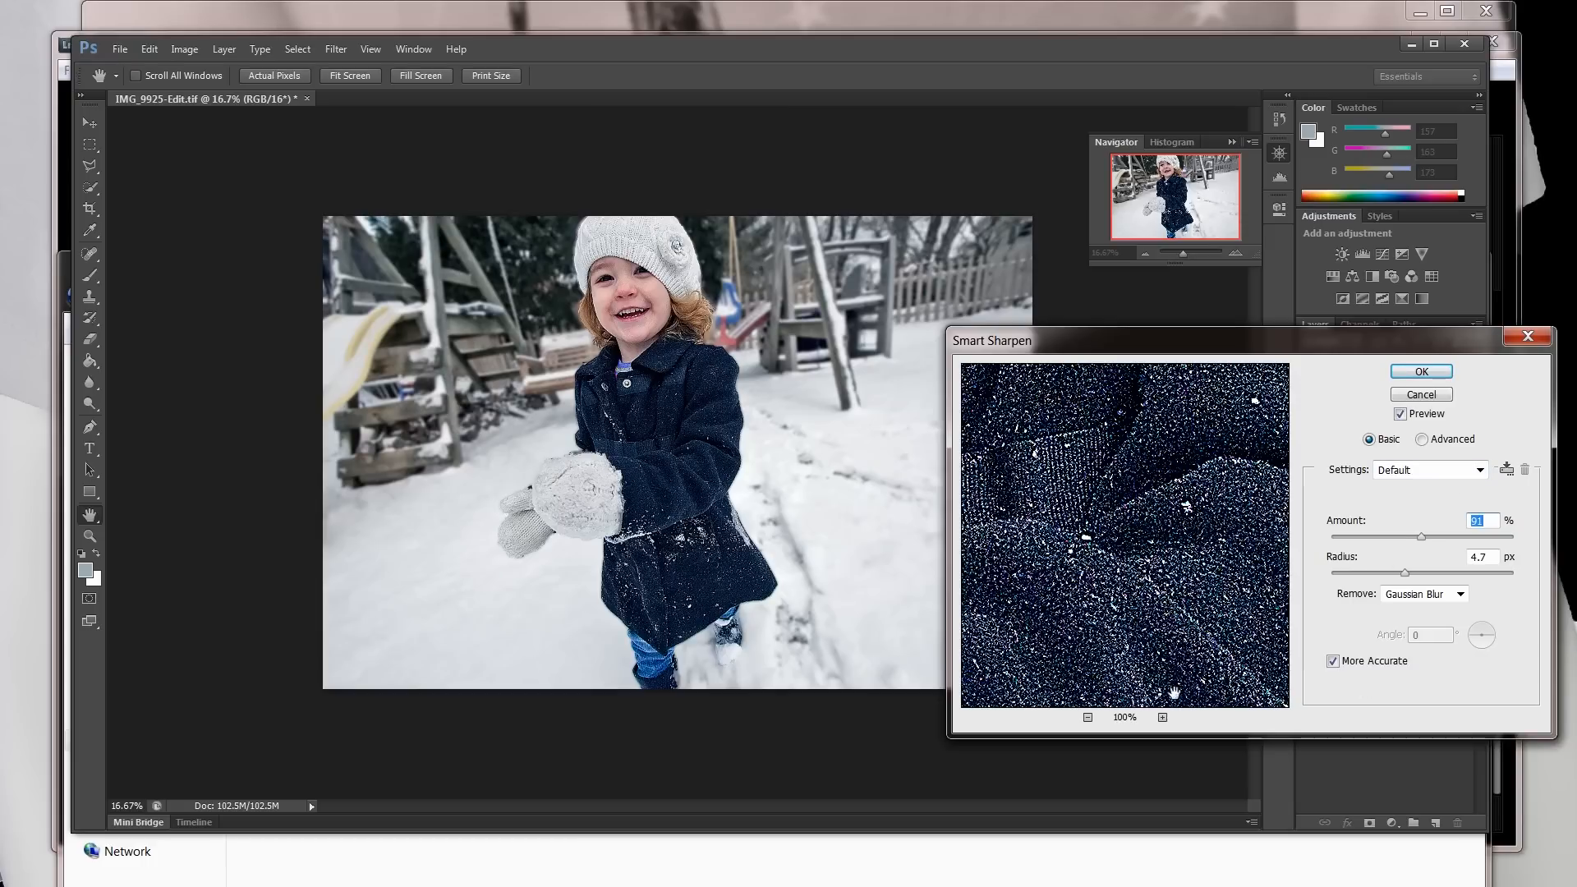
{"action": "left_click", "coordinate": [1087, 717]}
{"action": "left_click", "coordinate": [1087, 717]}
{"action": "left_click", "coordinate": [1087, 717]}
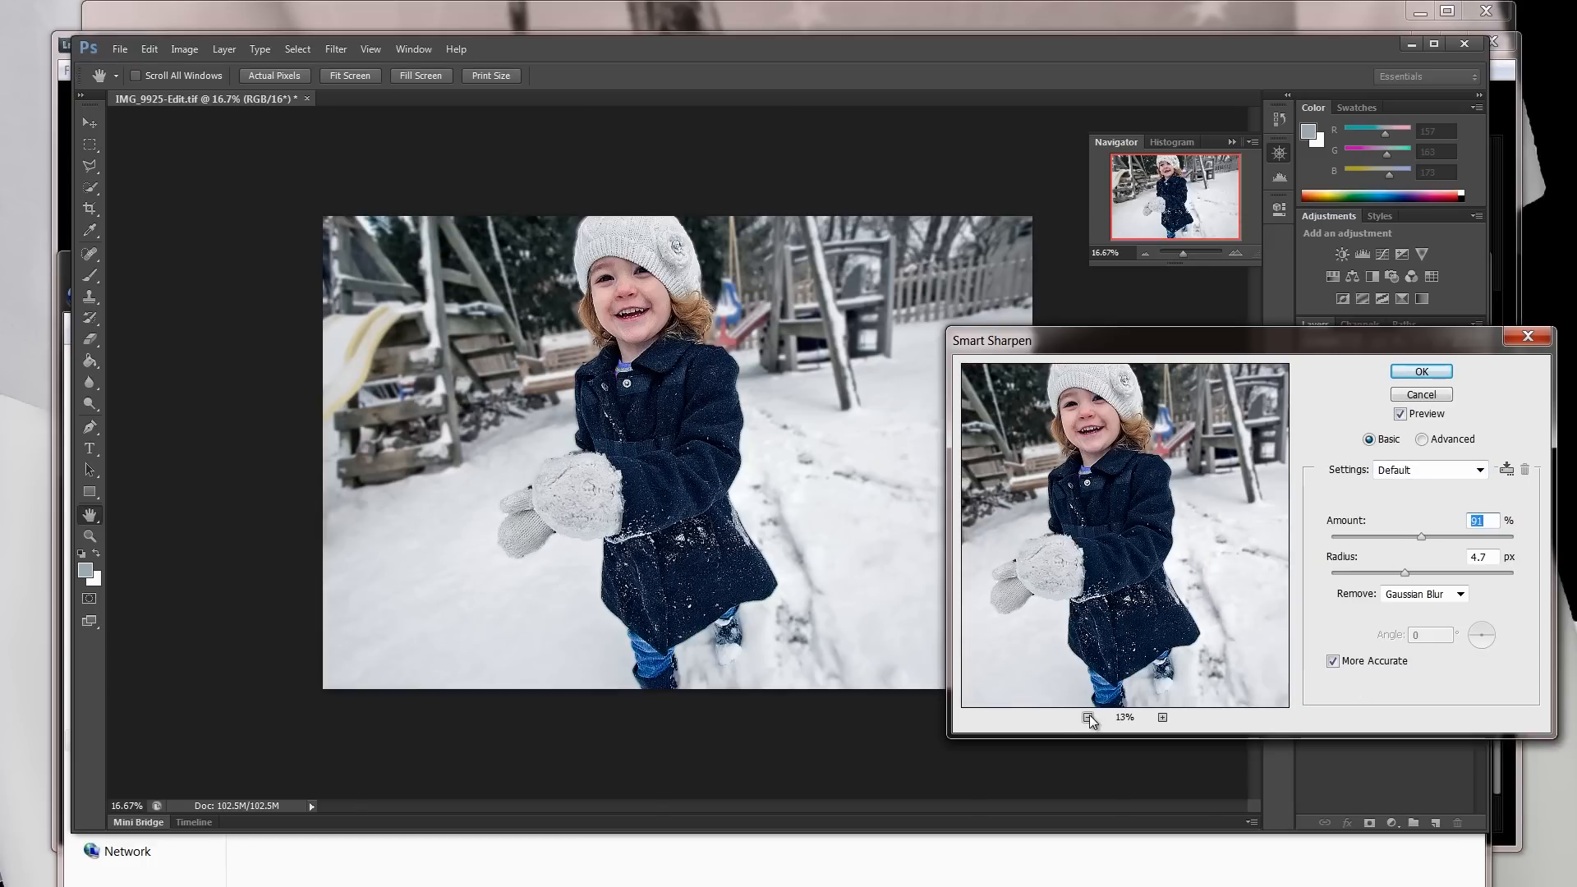
{"action": "left_click", "coordinate": [1087, 716]}
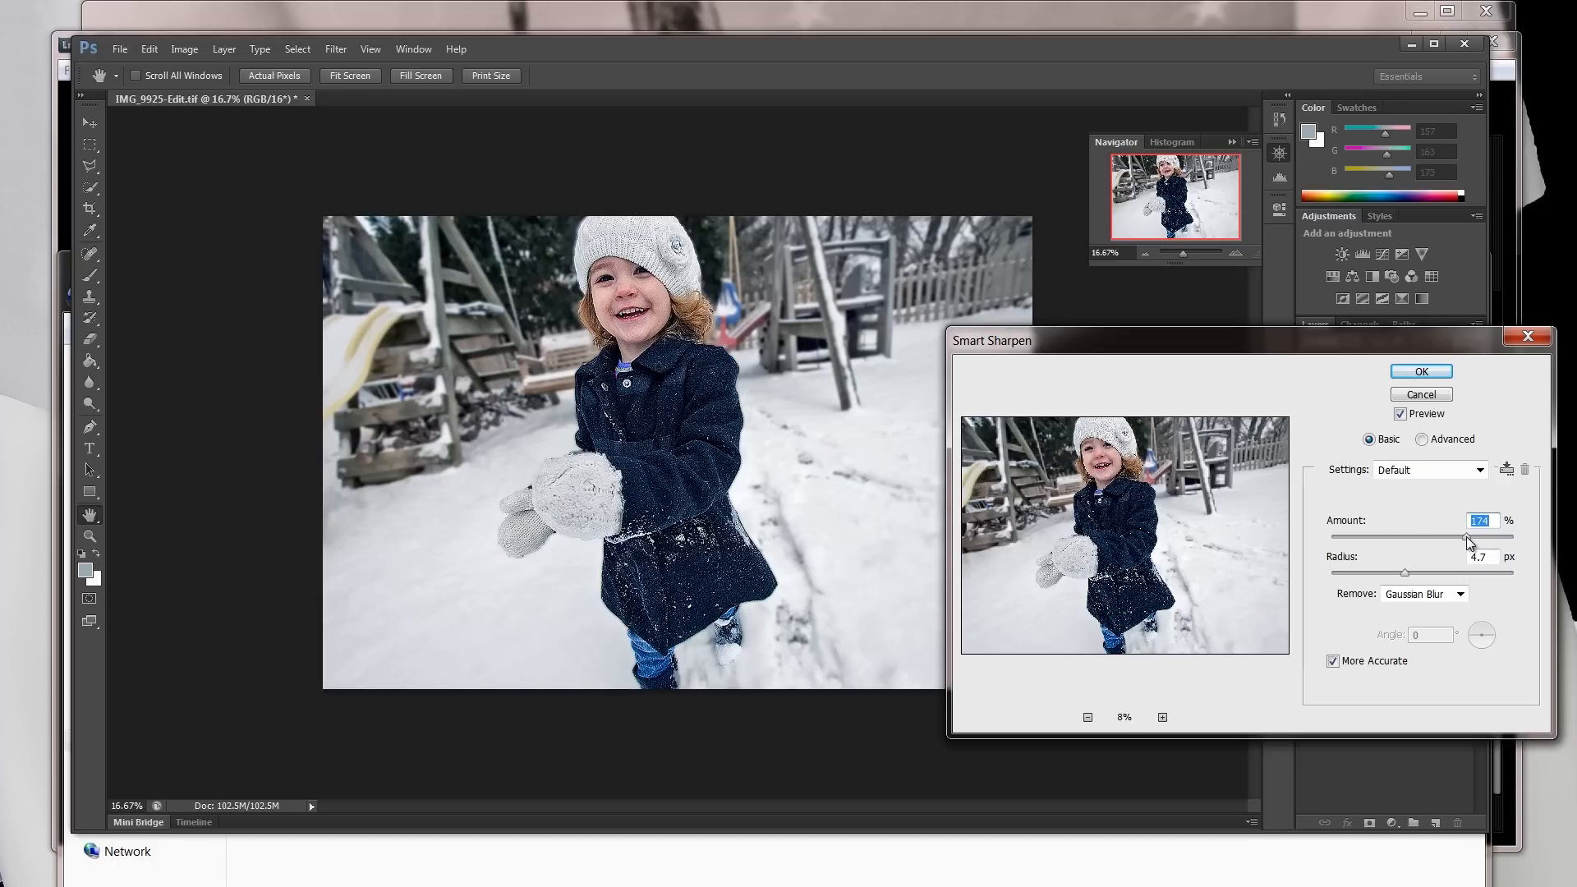
- Set the Smart Sharpen amount to 71% and the radius to 2.9 pixels
{"action": "left_click", "coordinate": [1399, 536]}
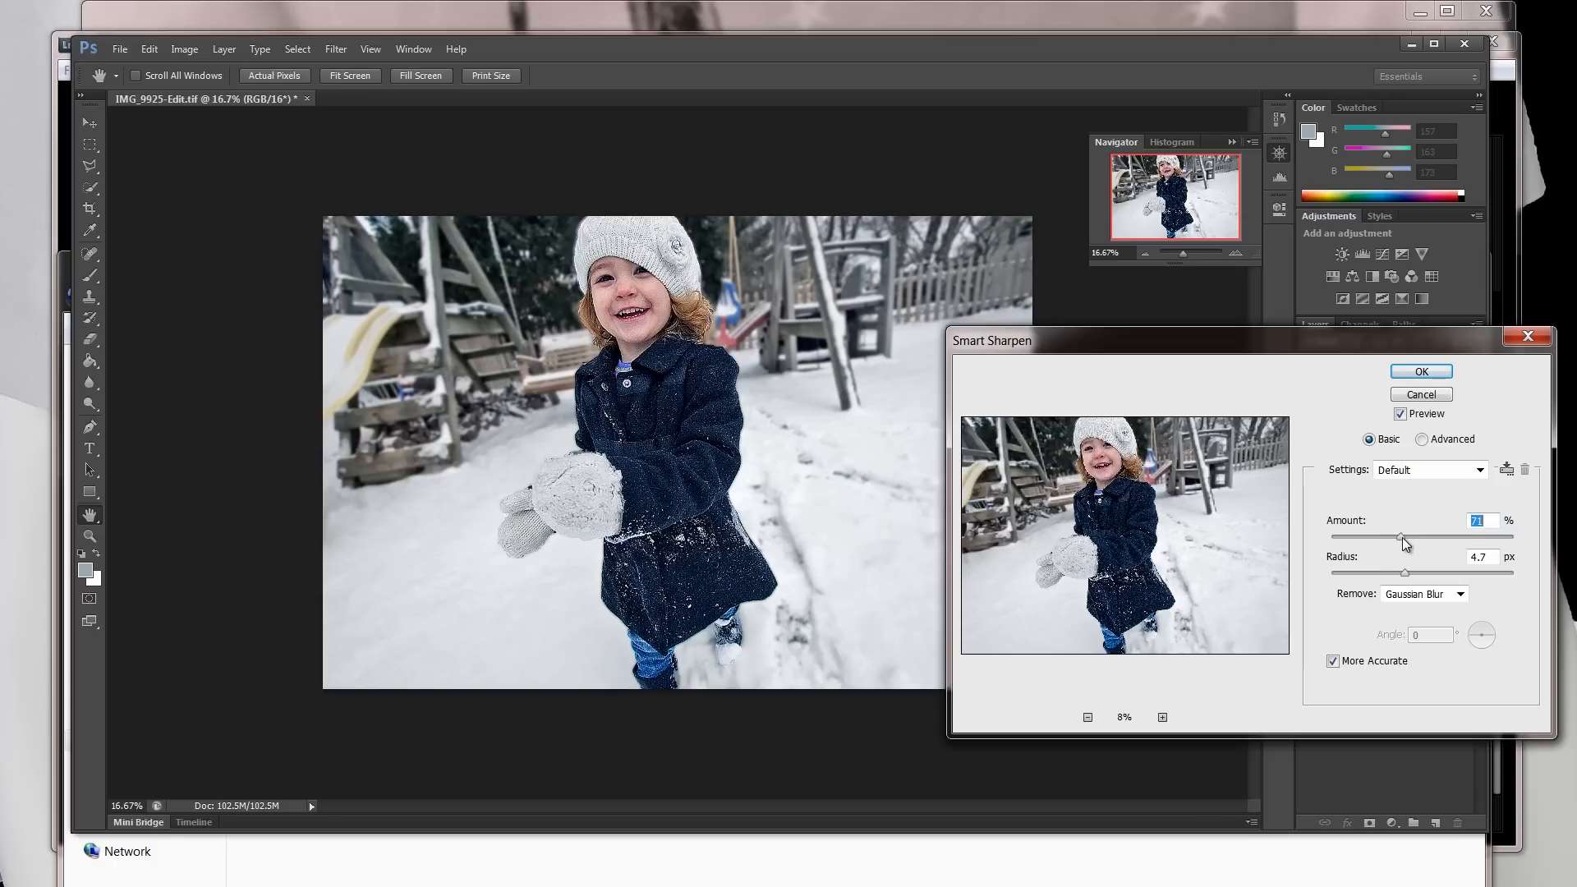
{"action": "left_click", "coordinate": [1361, 574]}
{"action": "left_click_drag", "start_coordinate": [1362, 578], "coordinate": [1373, 577]}
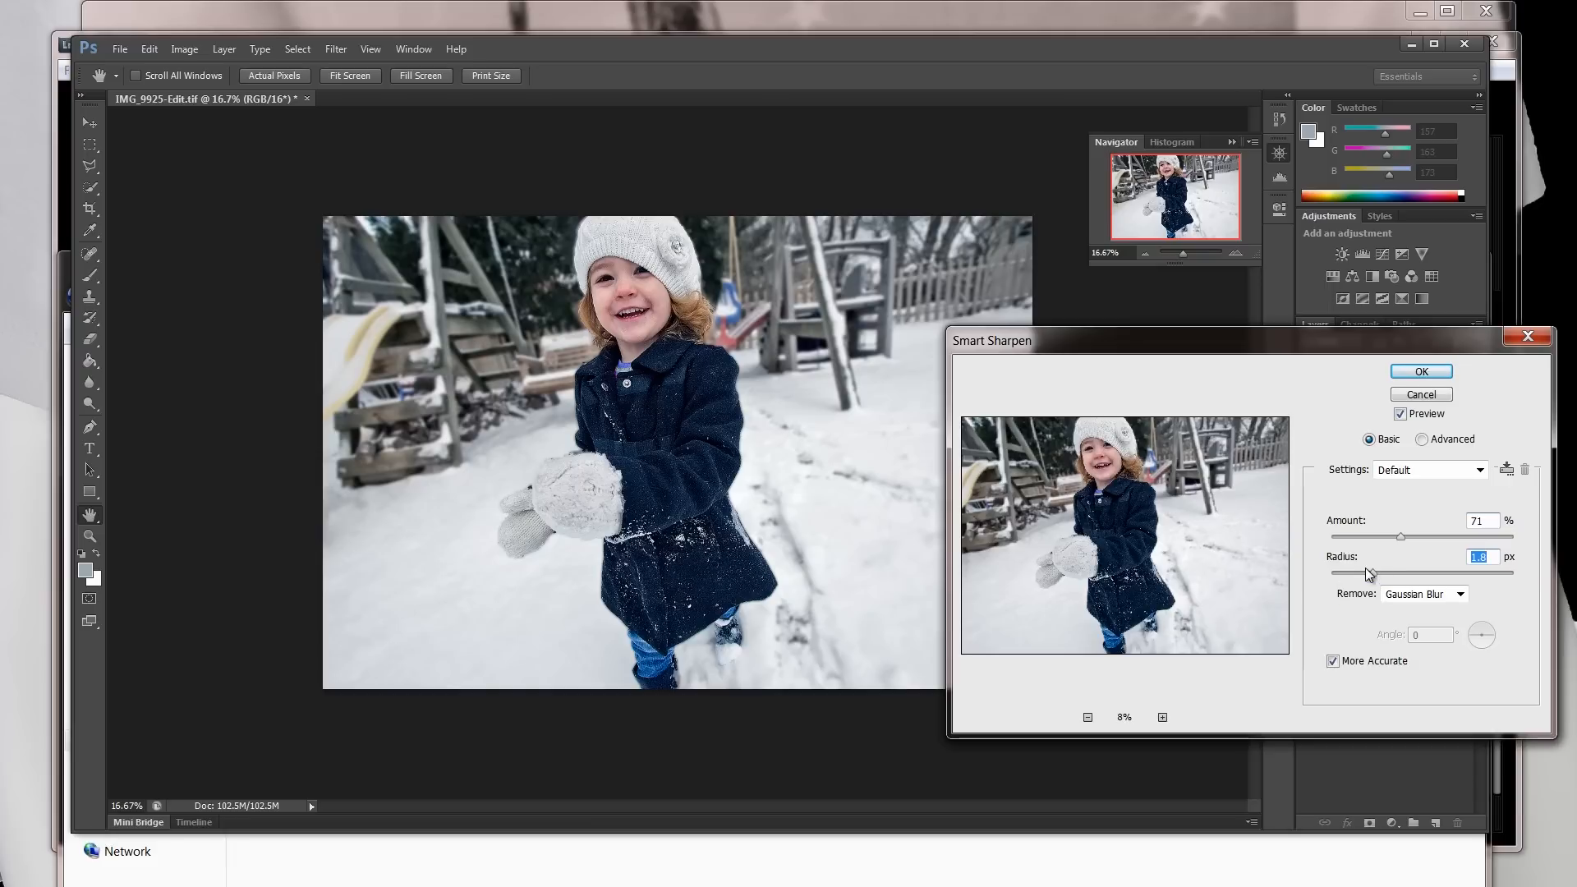
{"action": "left_click_drag", "start_coordinate": [1365, 570], "coordinate": [1386, 570]}
- Compare the photo with and without the sharpening preview to judge the effect on the child and background
{"action": "left_click", "coordinate": [1400, 415]}
{"action": "left_click", "coordinate": [1400, 416]}
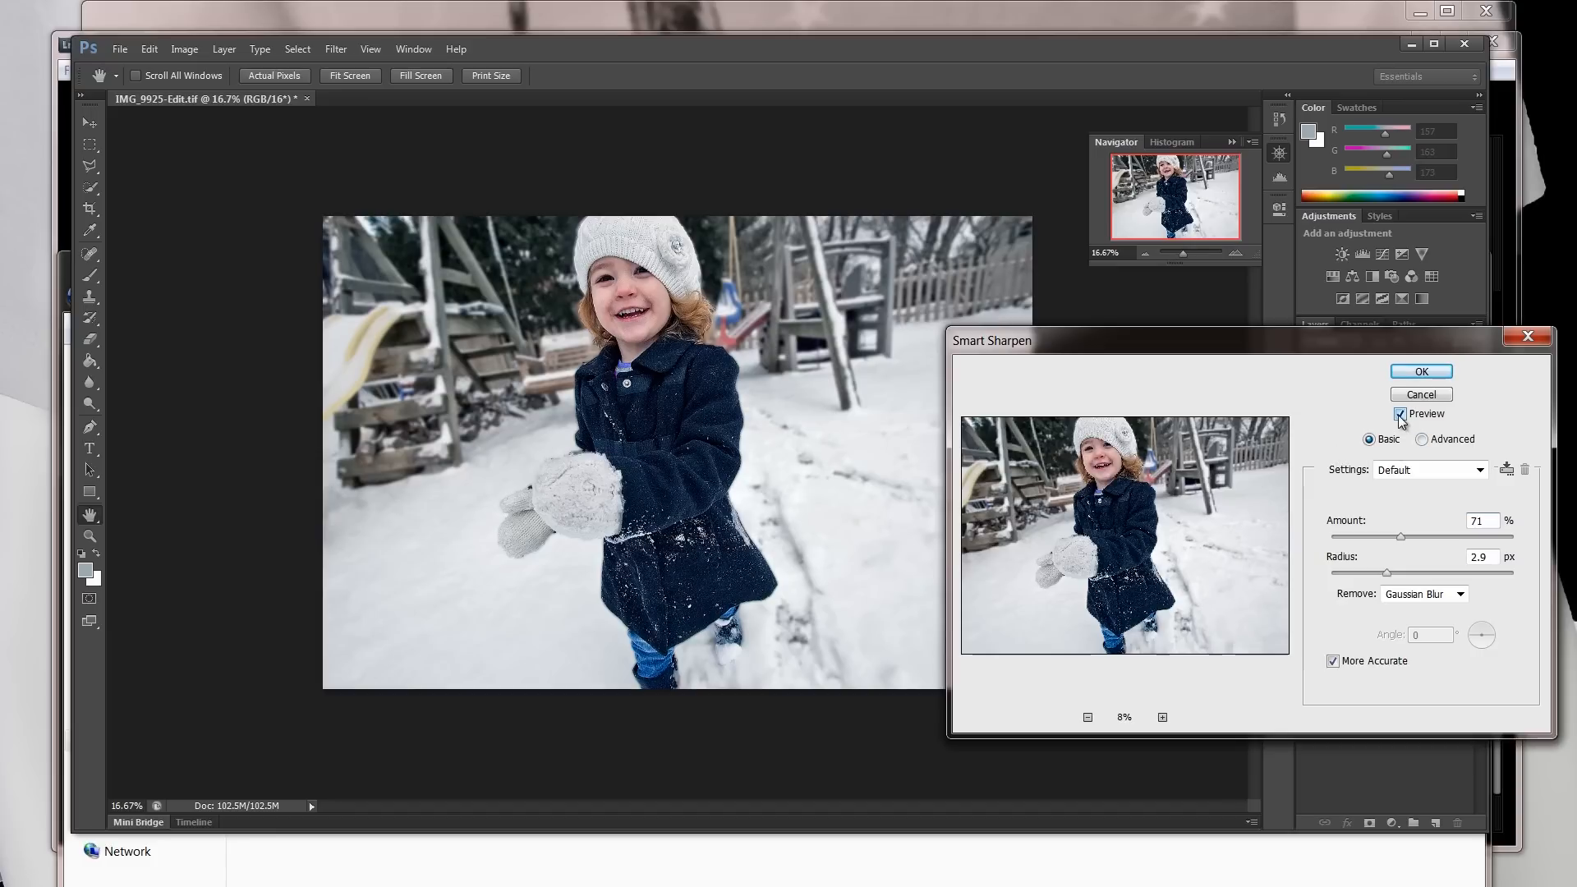
{"action": "left_click", "coordinate": [1400, 416]}
{"action": "left_click", "coordinate": [1401, 416]}
{"action": "left_click", "coordinate": [1399, 416]}
{"action": "left_click", "coordinate": [1399, 417]}
{"action": "left_click", "coordinate": [1399, 416]}
{"action": "left_click", "coordinate": [1400, 415]}
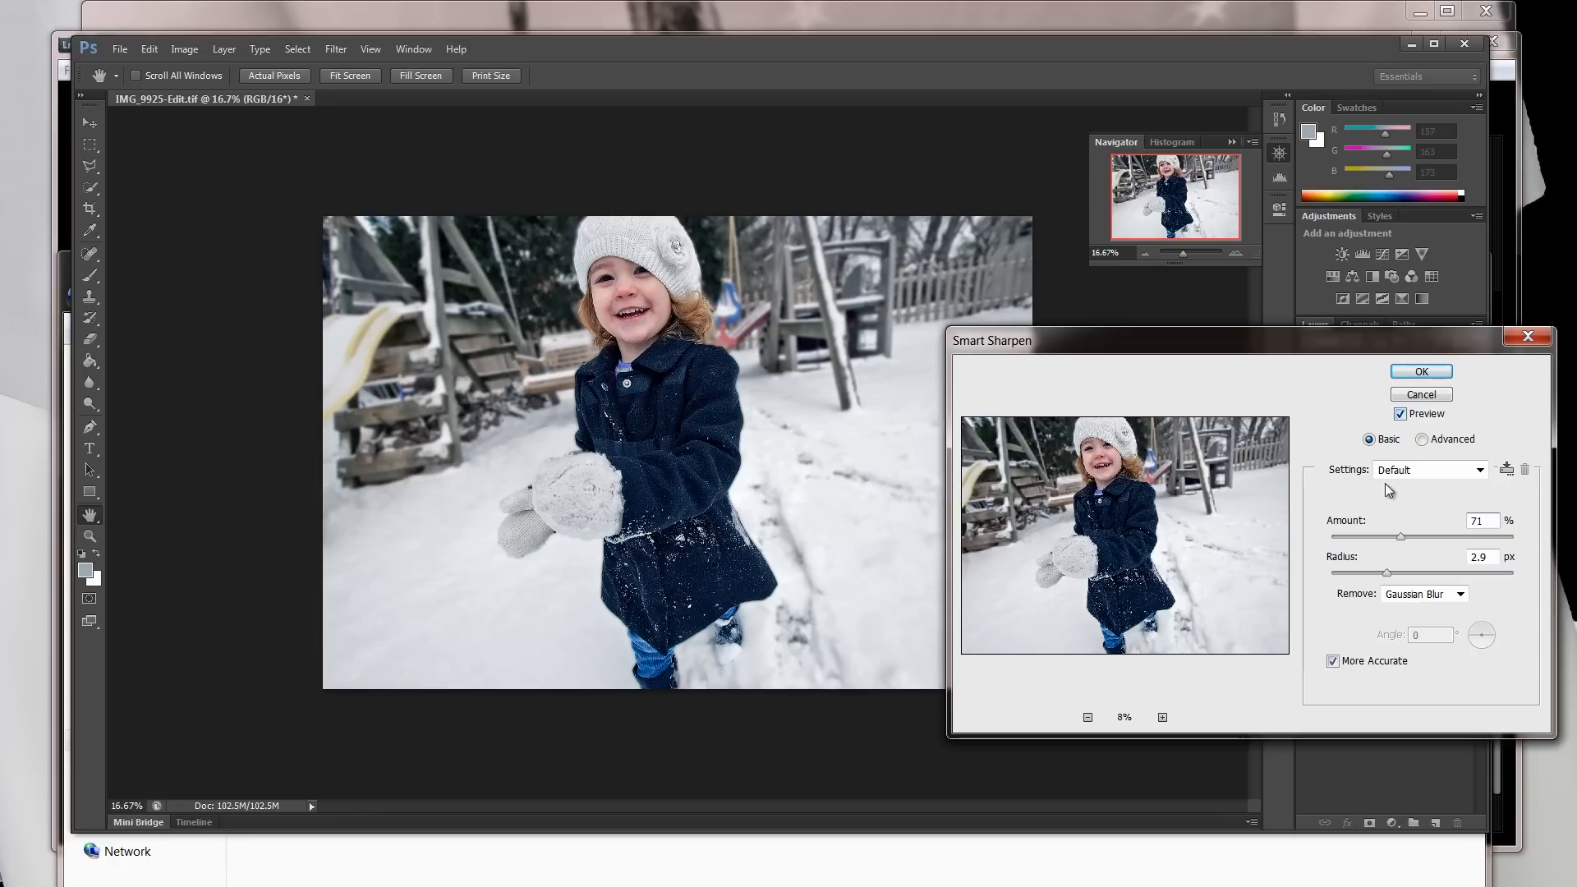
- Set the Smart Sharpen amount to 54%, check it against the unsharpened photo and apply it
{"action": "left_click", "coordinate": [1385, 537]}
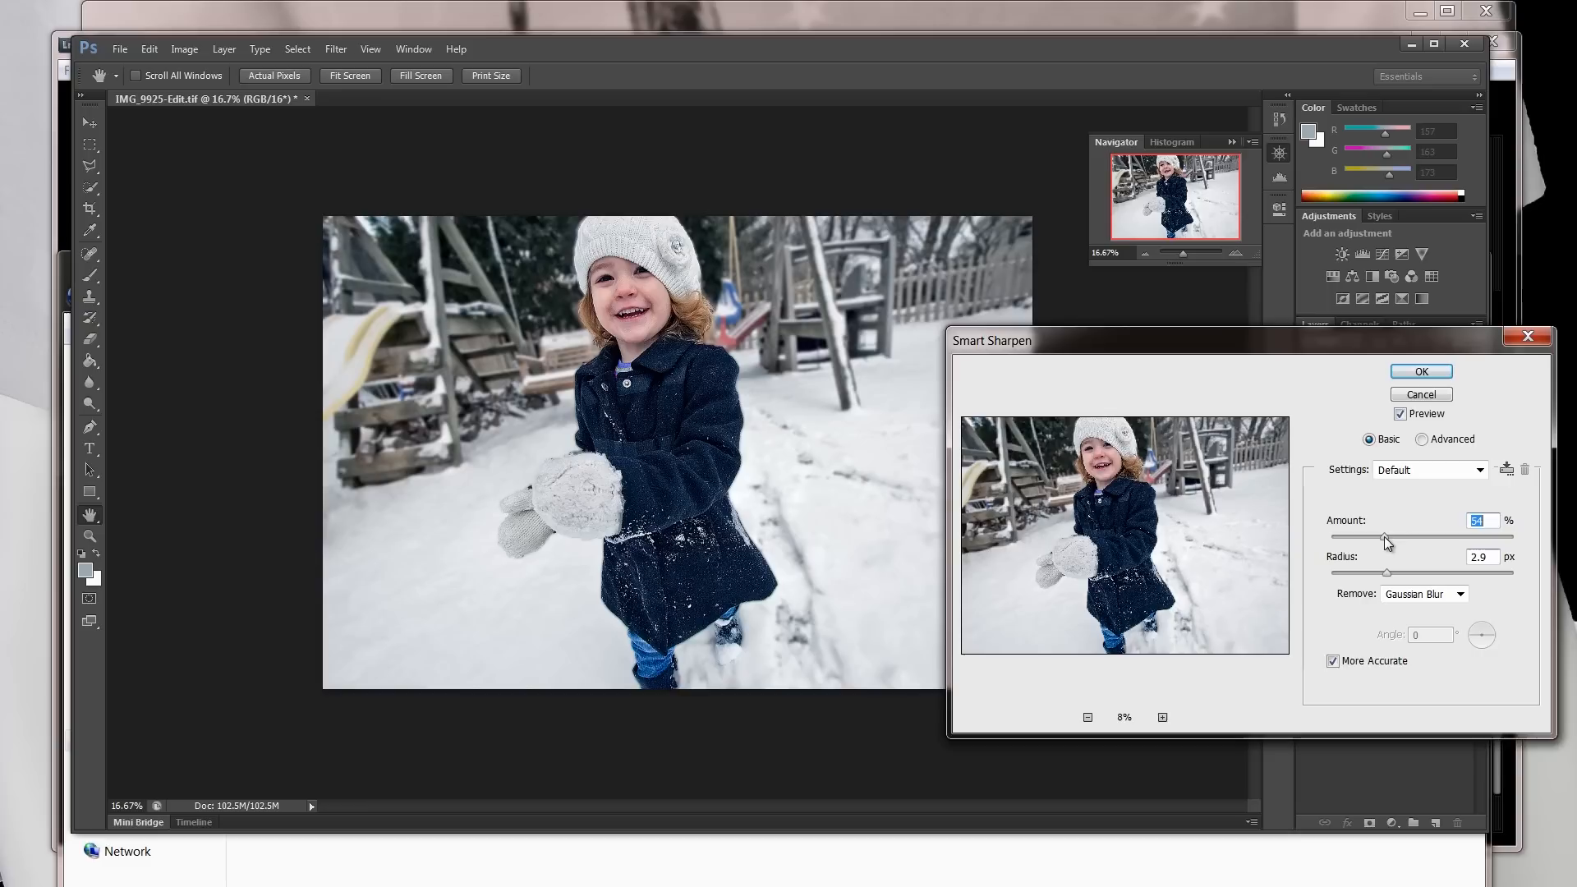
{"action": "left_click", "coordinate": [1402, 415]}
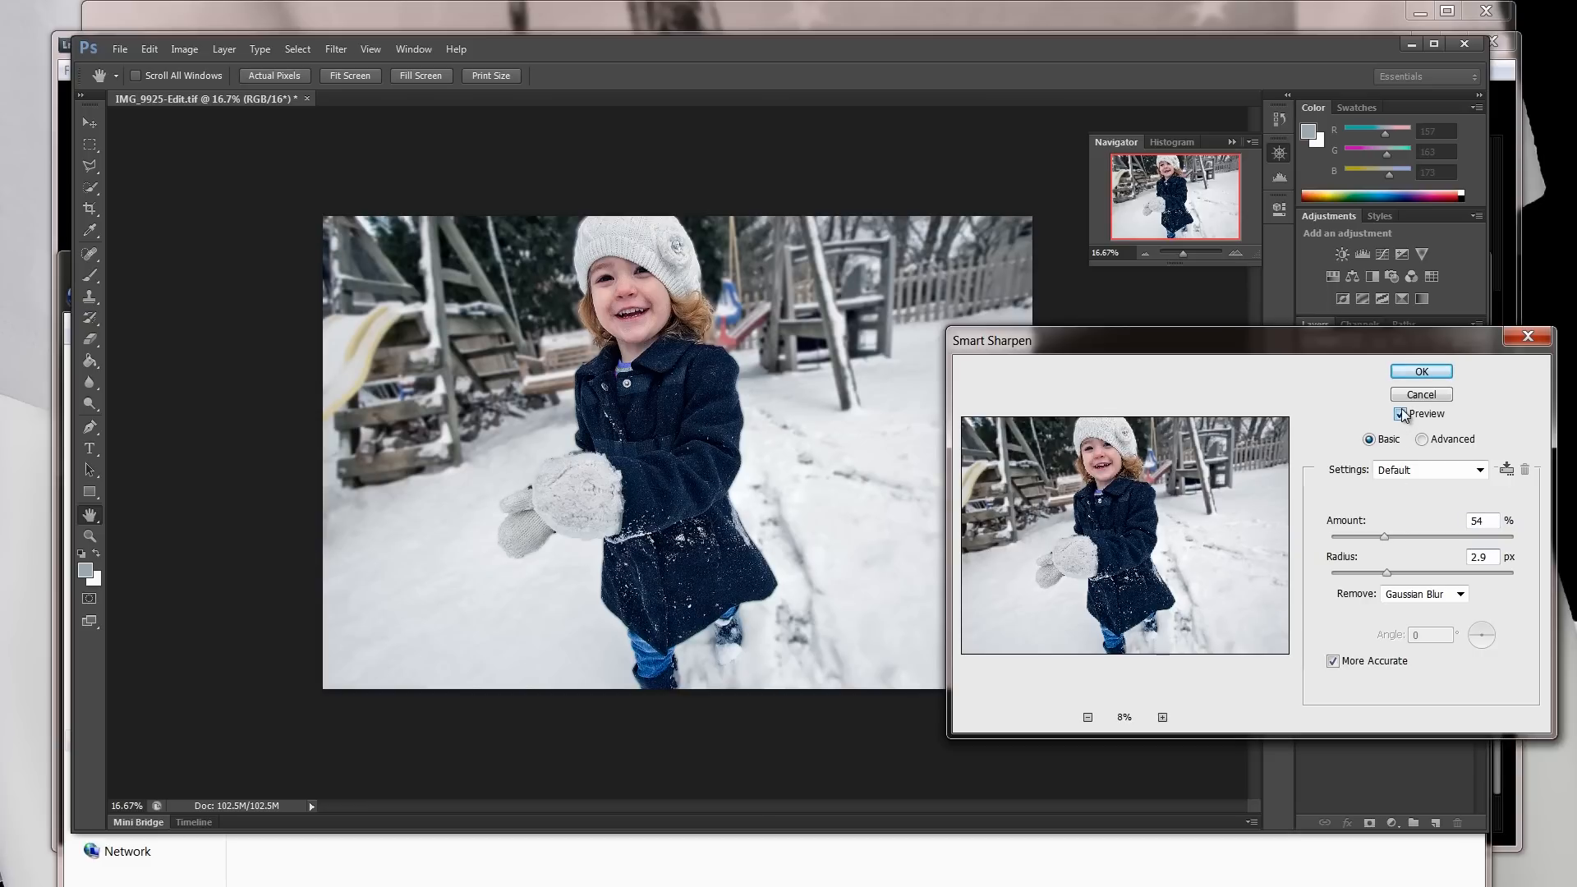
{"action": "left_click", "coordinate": [1420, 371]}
- Bring up the Portrait Professional 10 start window and return to Photoshop without opening an image
{"action": "key", "text": "l"}
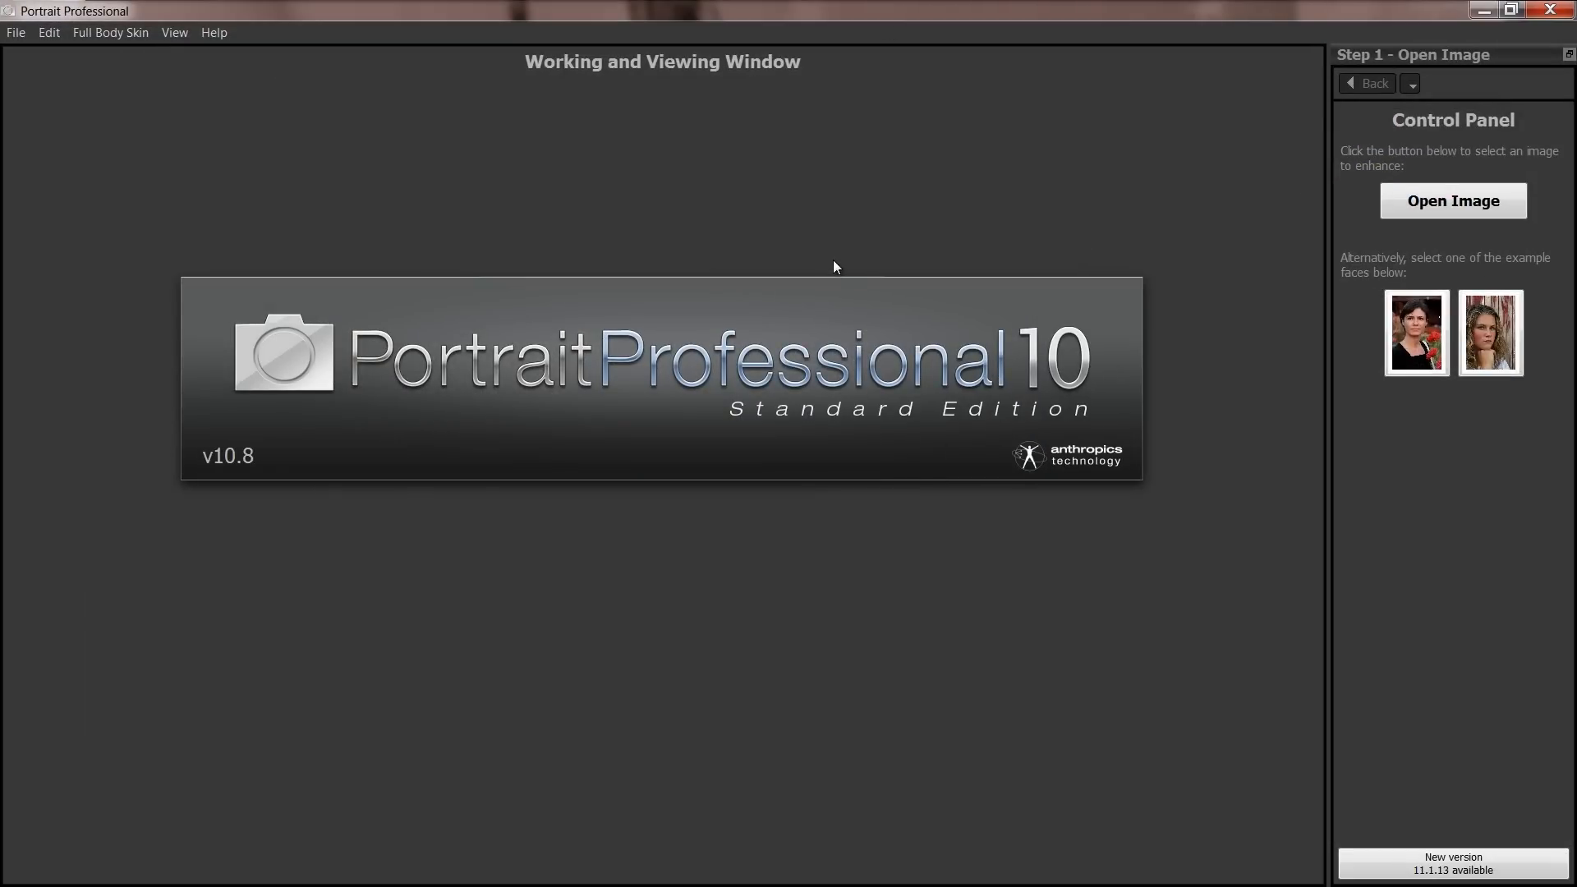
{"action": "left_click_drag", "start_coordinate": [1140, 8], "coordinate": [911, 259]}
{"action": "left_click", "coordinate": [1265, 255]}
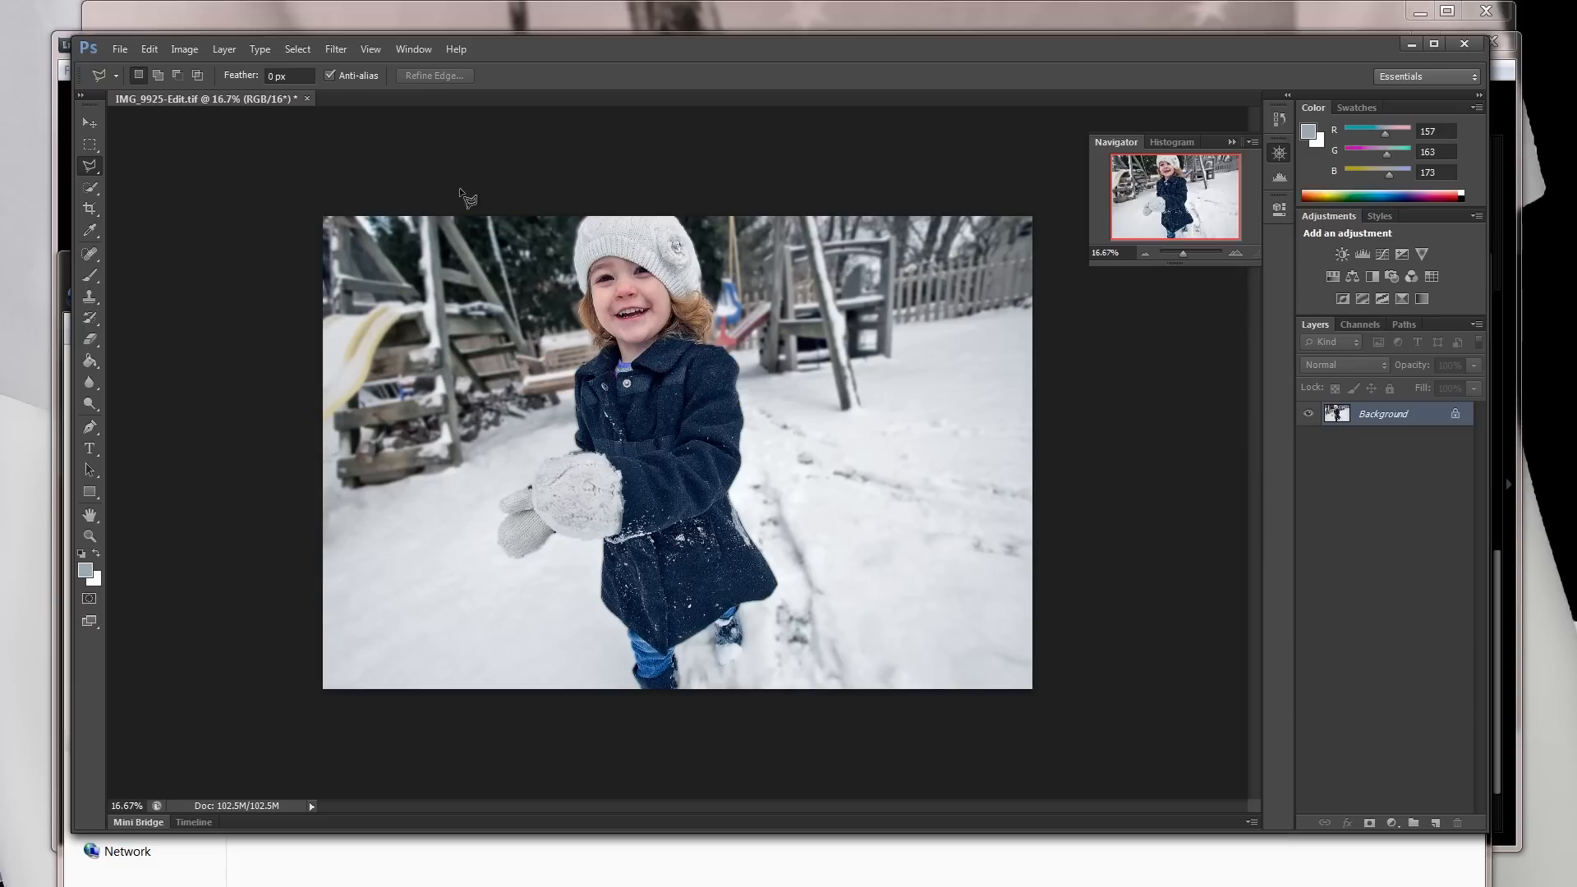
- Save a JPEG copy as IMG_9925-Edit.jpg in the EDITED folder, using maximum quality 12 and the Baseline ("Standard") format
{"action": "left_click", "coordinate": [120, 50]}
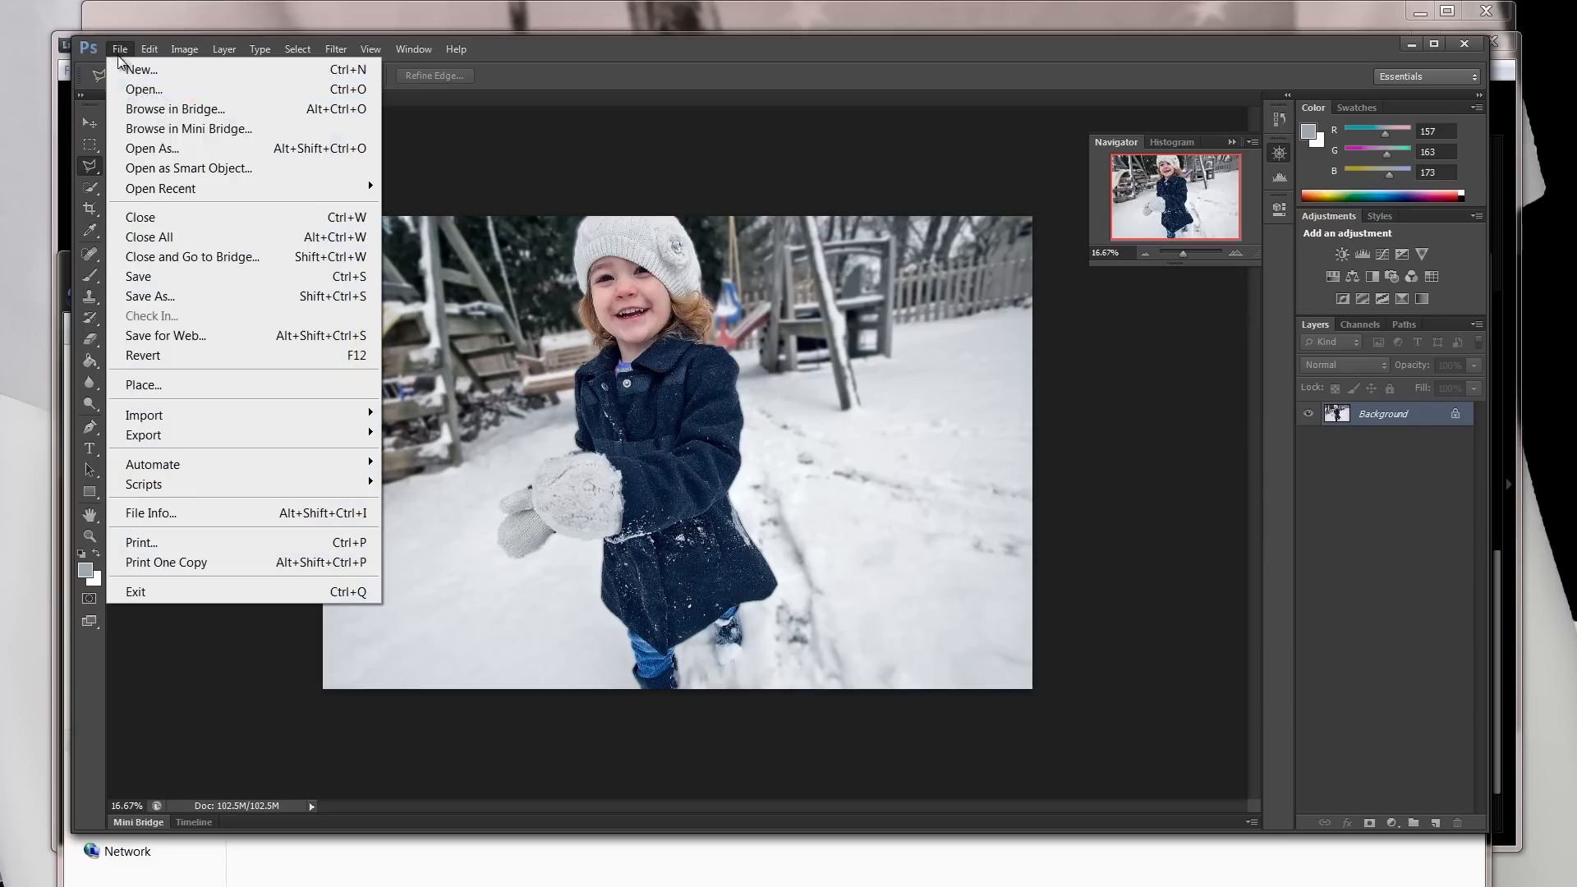
{"action": "left_click", "coordinate": [175, 298]}
{"action": "left_click", "coordinate": [772, 520]}
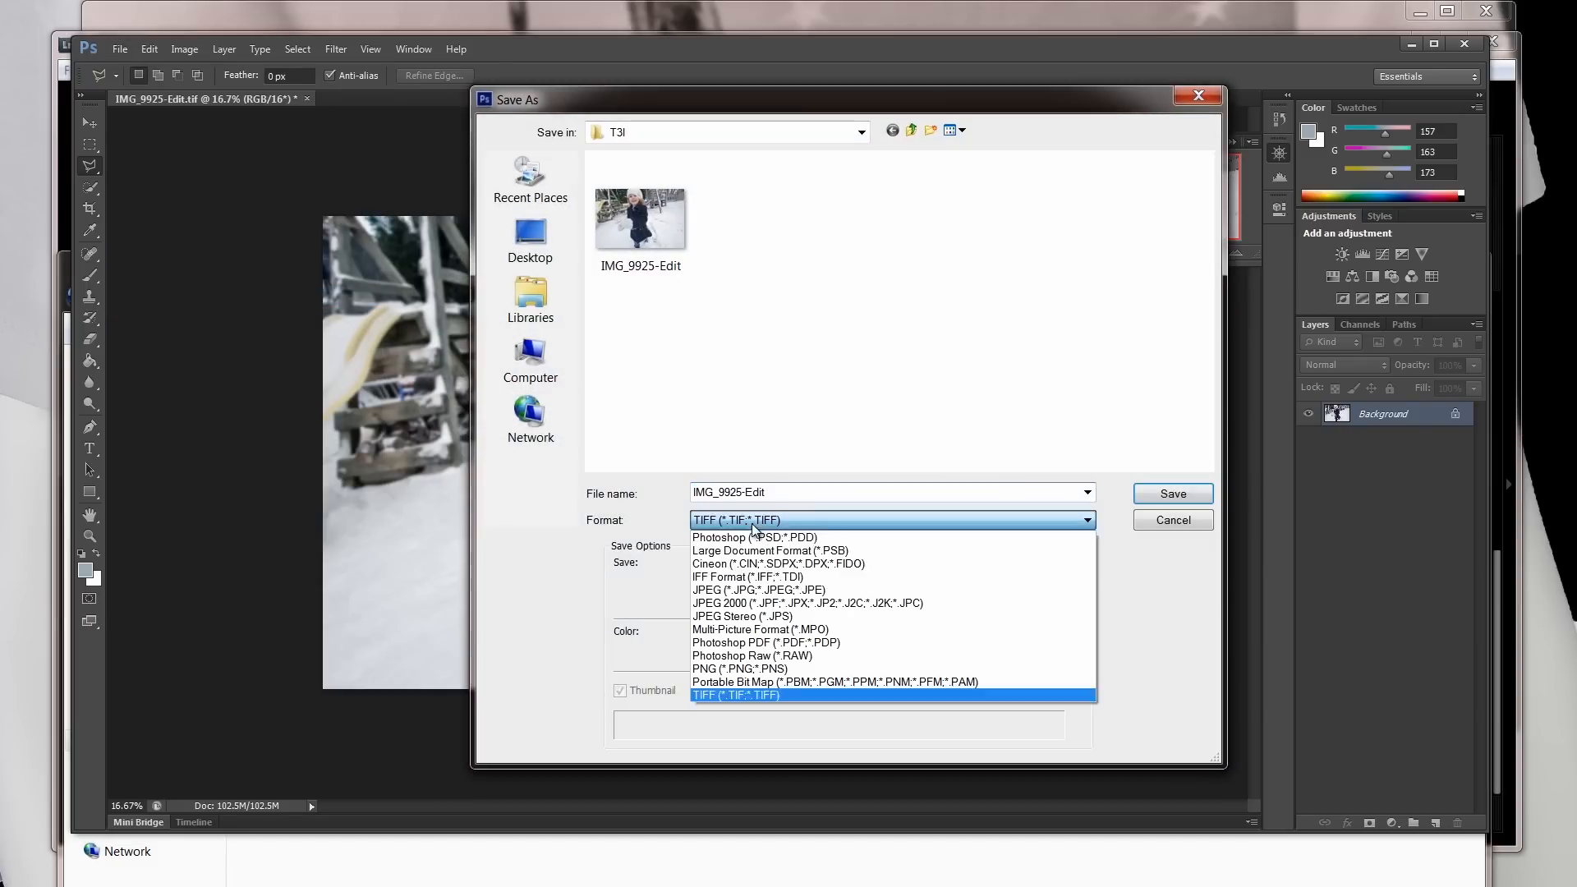
{"action": "left_click", "coordinate": [771, 591]}
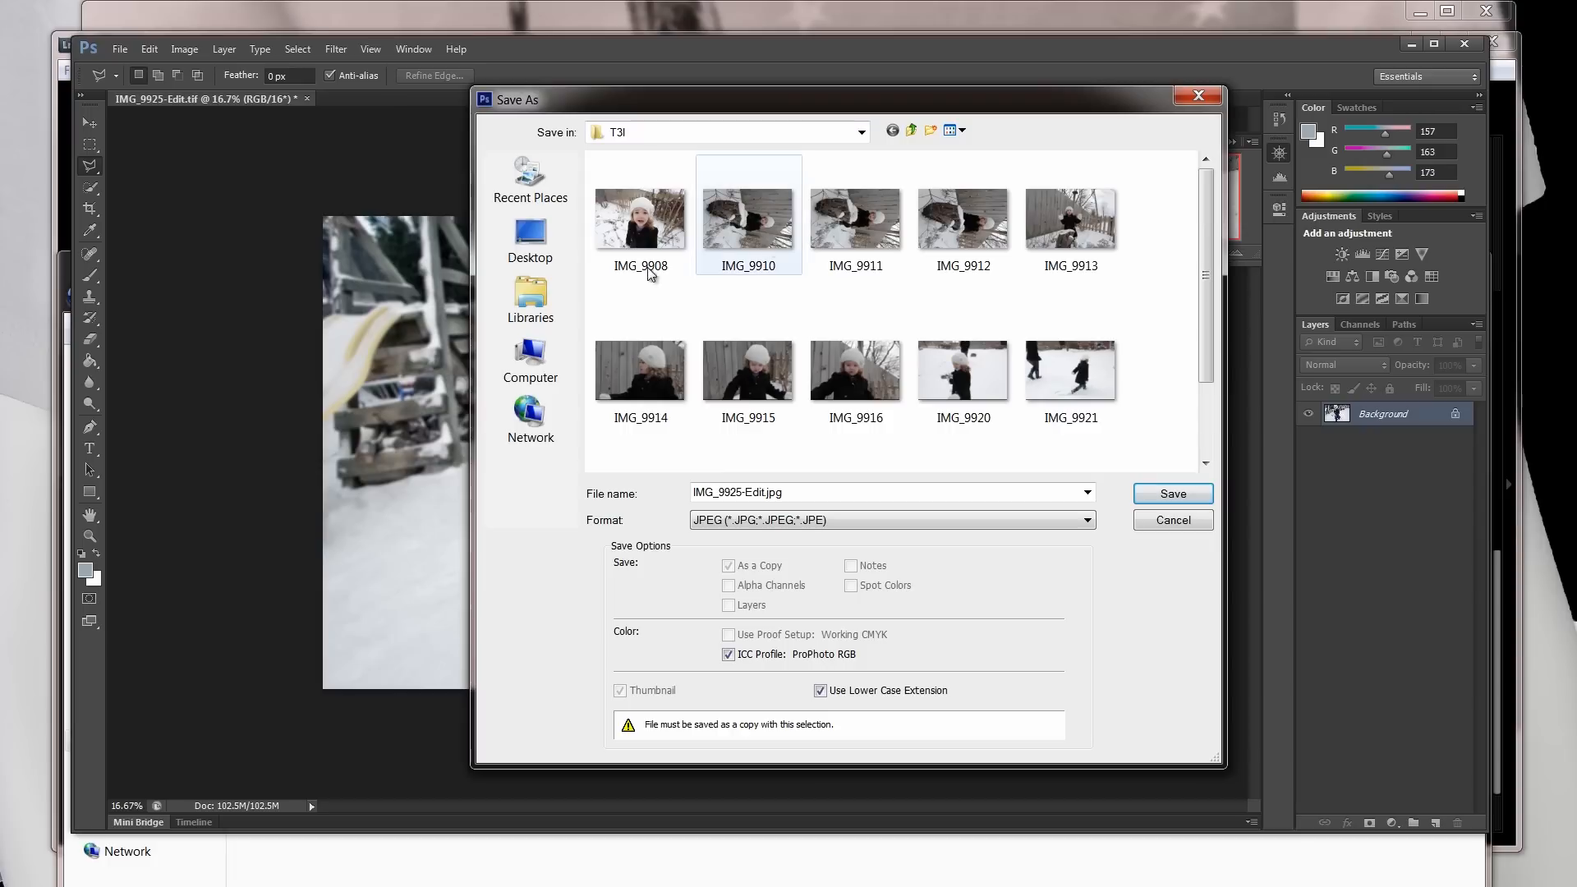
{"action": "left_click", "coordinate": [911, 130]}
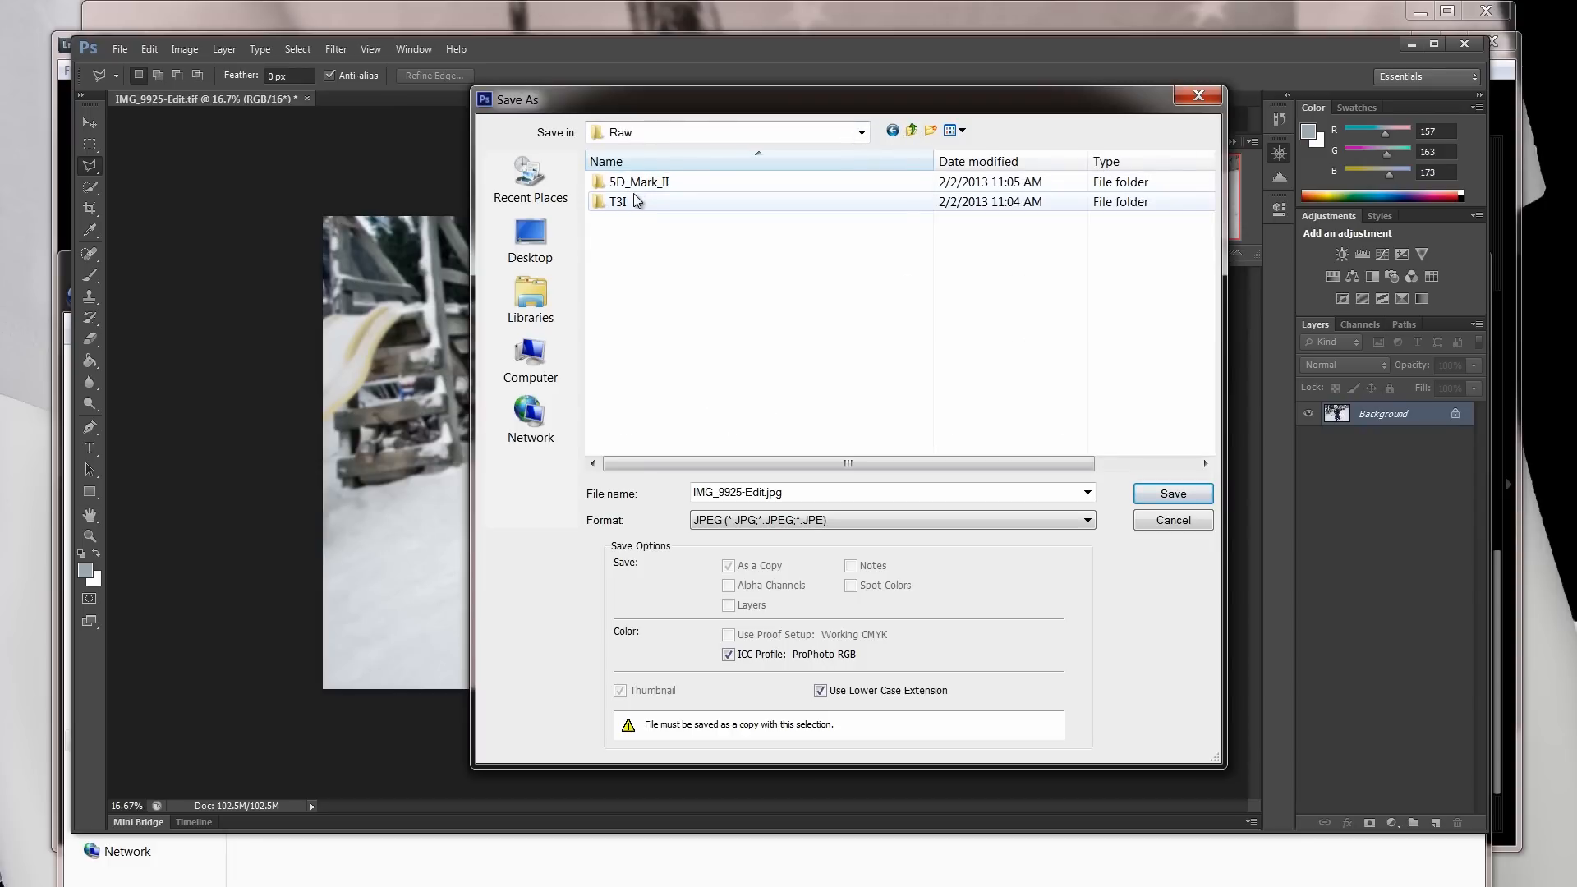
{"action": "left_click", "coordinate": [911, 130]}
{"action": "double_click", "coordinate": [649, 186]}
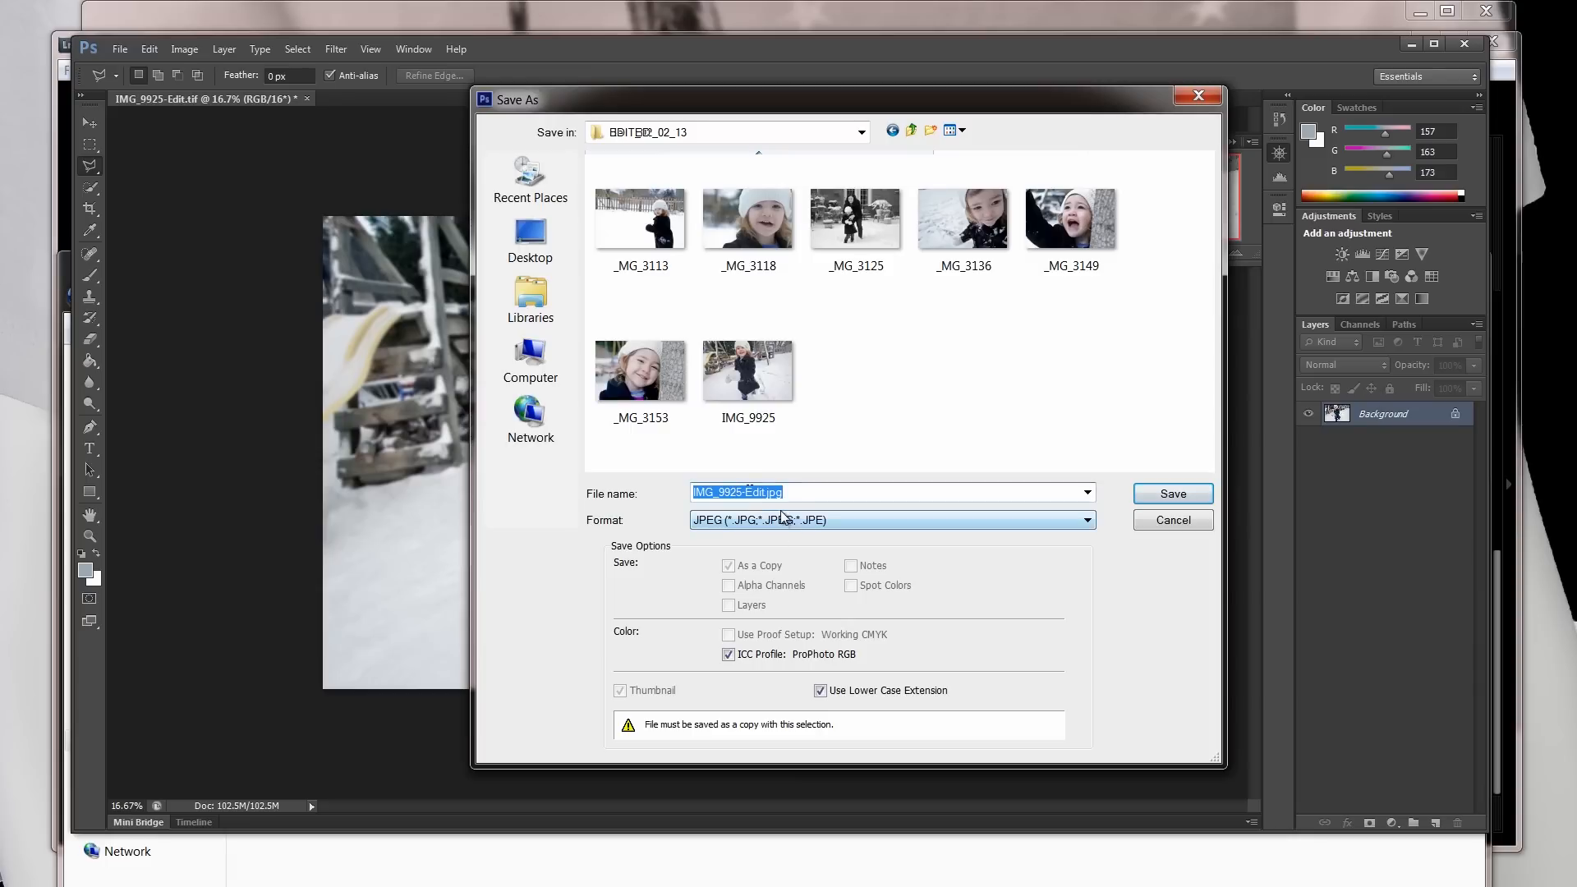
{"action": "left_click", "coordinate": [764, 492]}
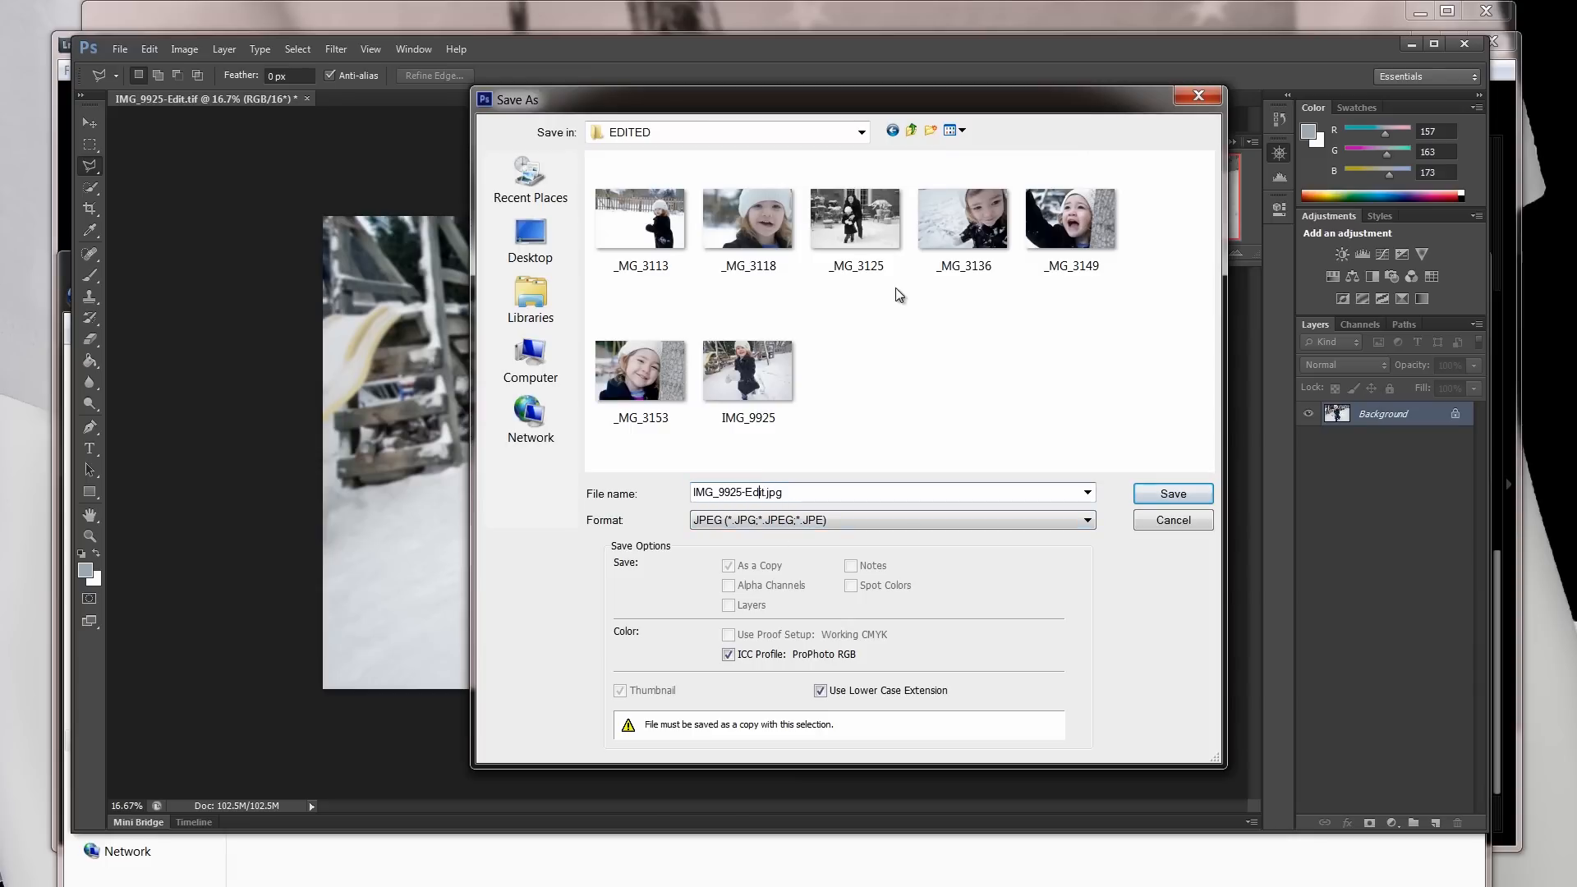
{"action": "left_click", "coordinate": [1166, 495]}
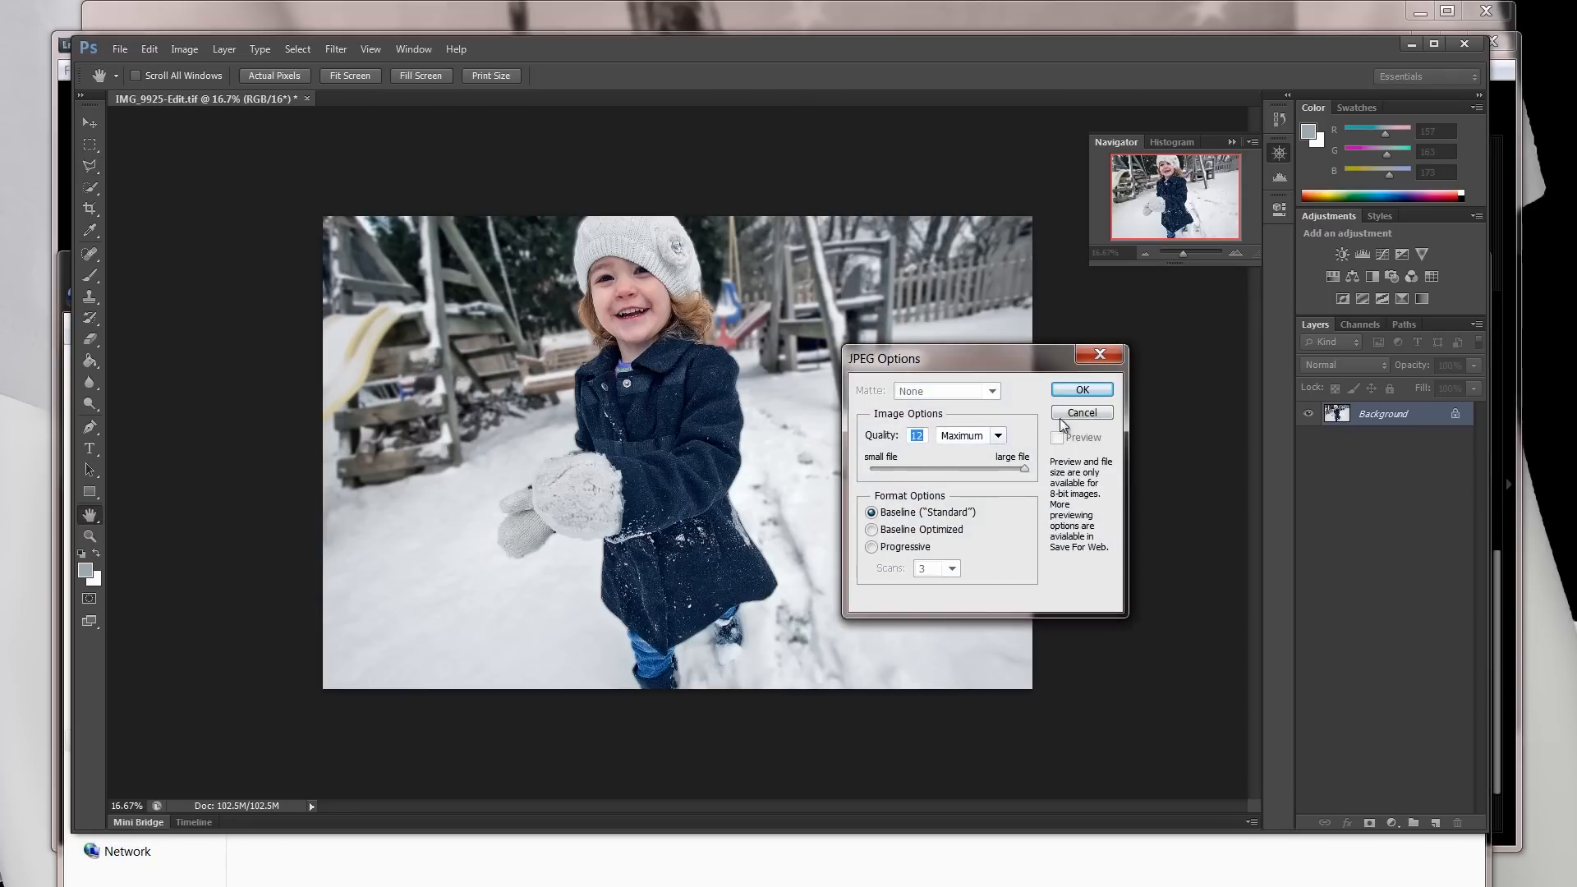
{"action": "left_click", "coordinate": [1081, 390]}
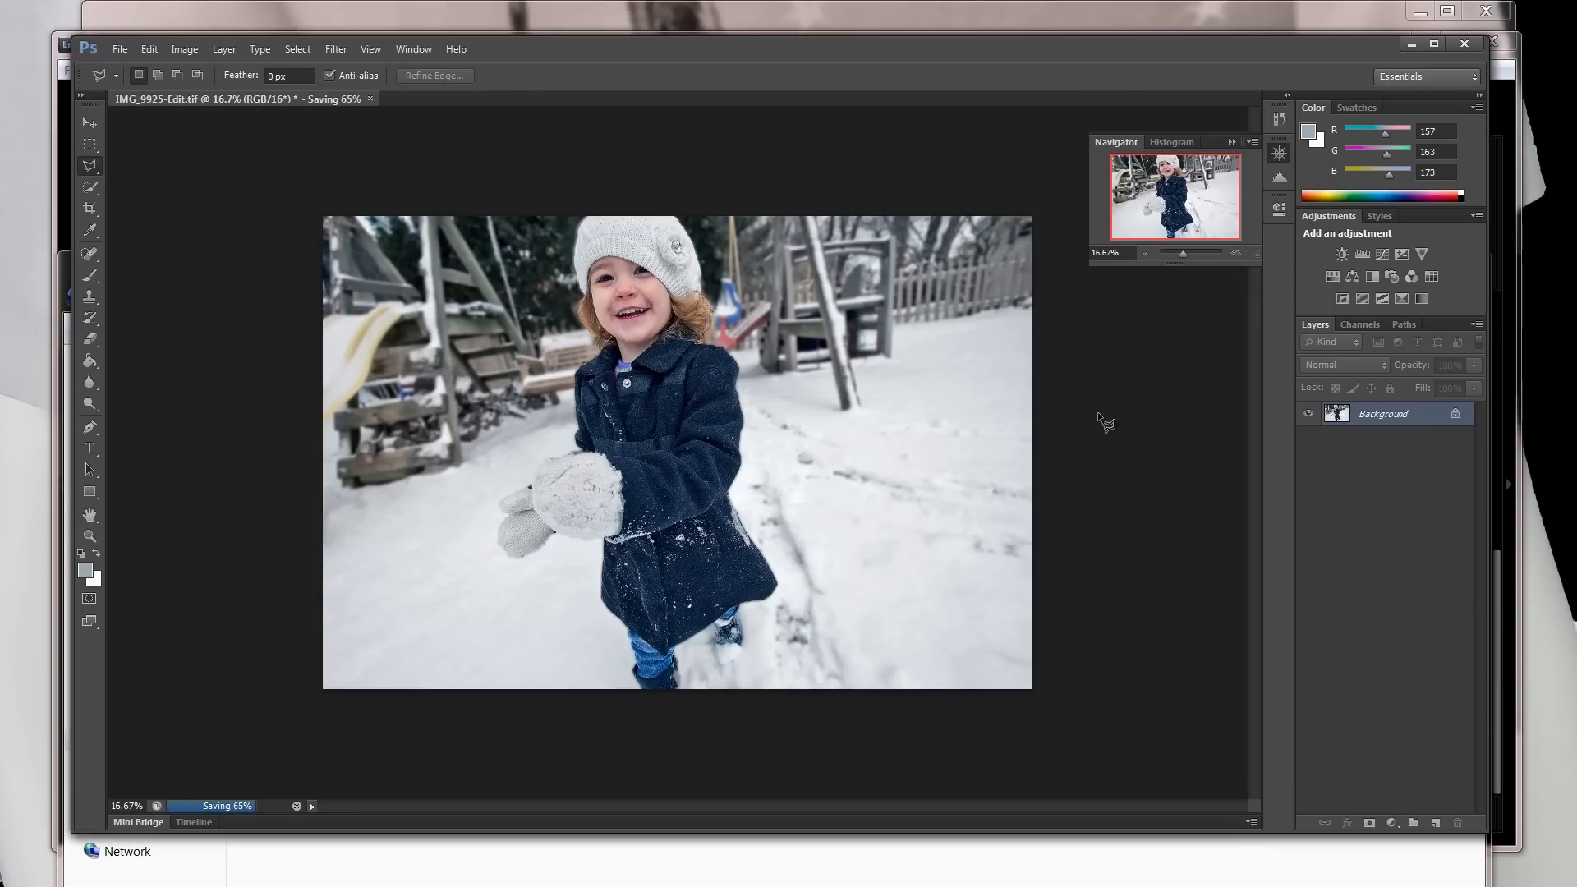